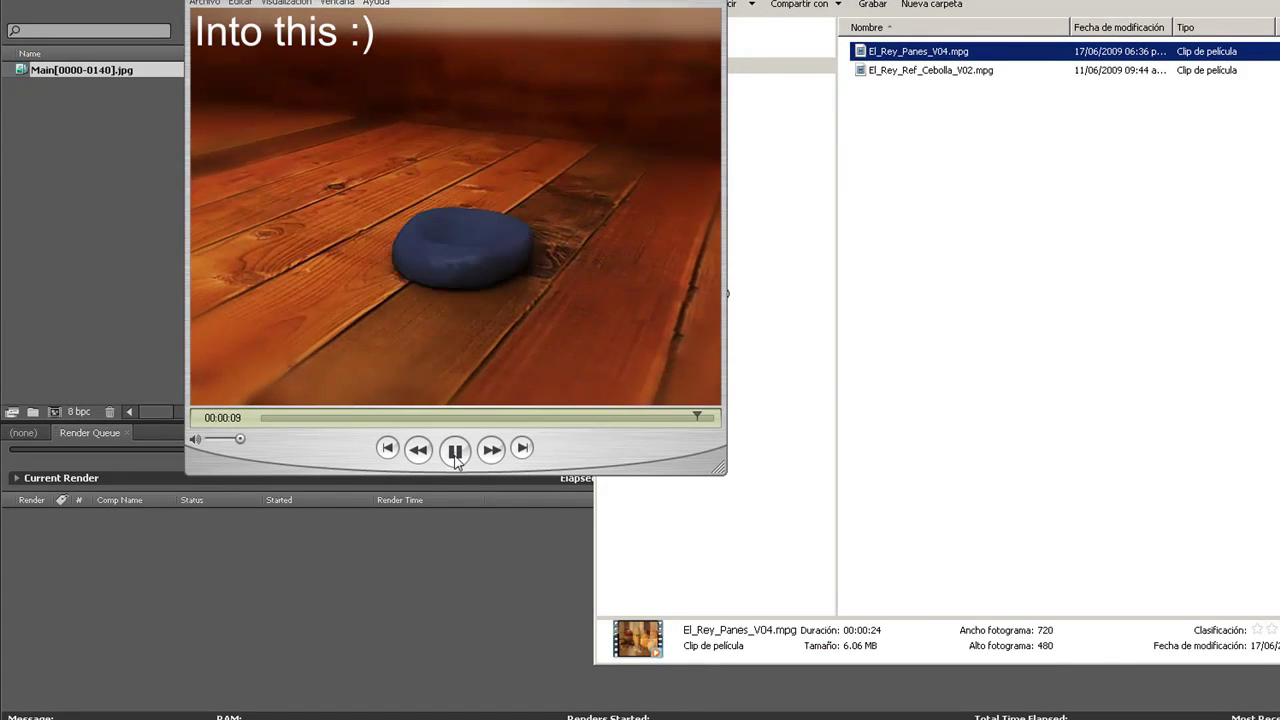
Pause the concept video, rewind it to the start and arrange its window beside the Examples folder window
{"action": "left_click", "coordinate": [455, 451]}
{"action": "left_click_drag", "start_coordinate": [285, 414], "coordinate": [259, 417]}
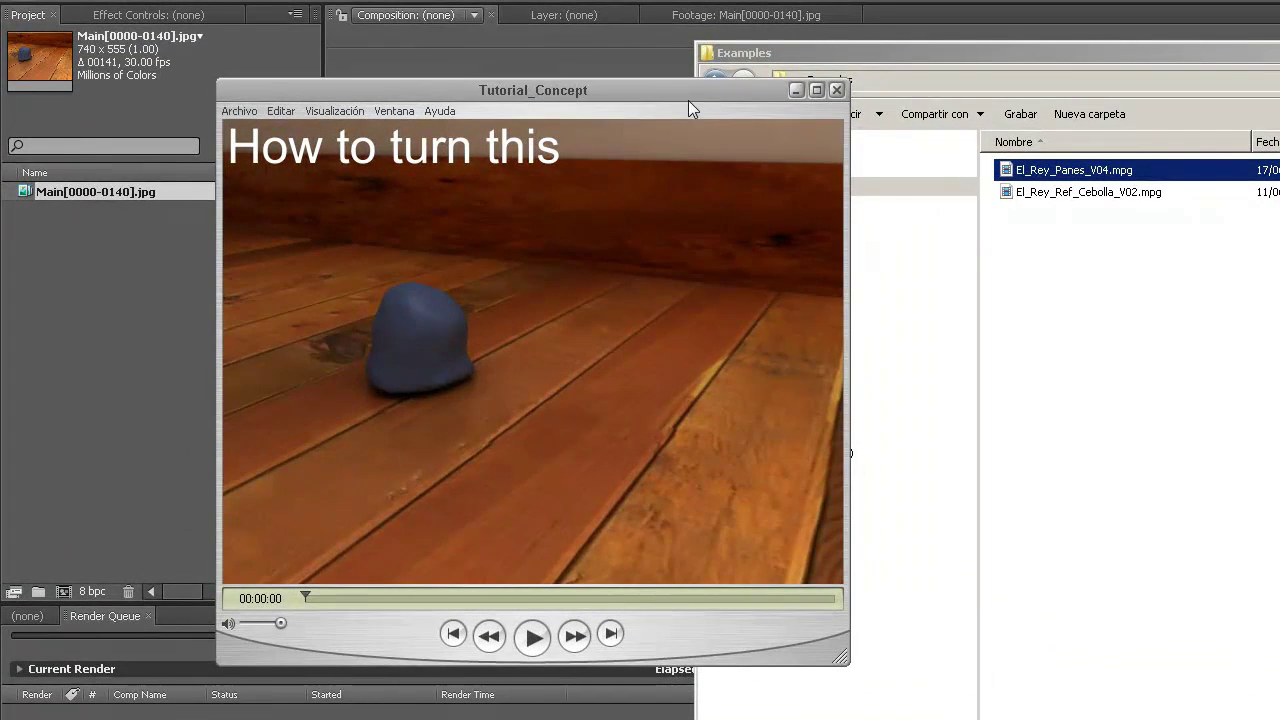
{"action": "left_click_drag", "start_coordinate": [692, 100], "coordinate": [570, 103]}
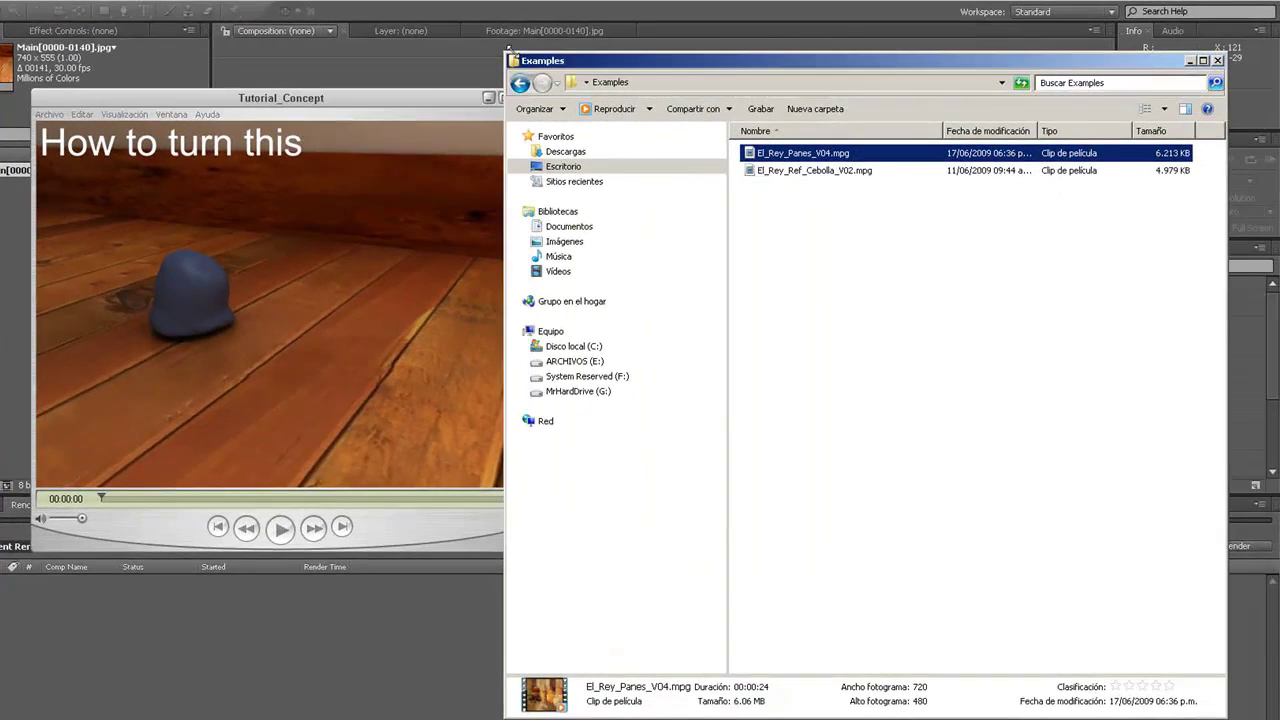
{"action": "left_click_drag", "start_coordinate": [573, 67], "coordinate": [540, 48]}
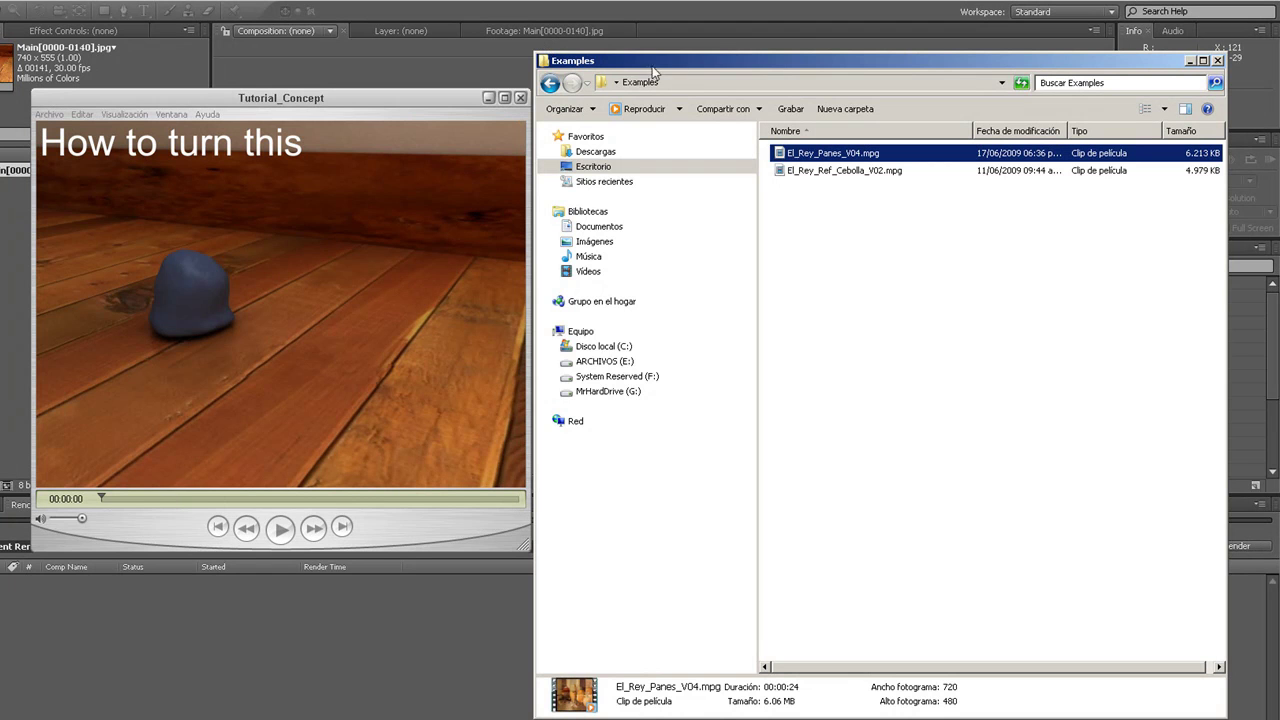
Play the example clips El_Rey_Panes_V04.mpg and El_Rey_Ref_Cebolla_V02.mpg from the Examples folder
{"action": "left_click", "coordinate": [812, 218]}
{"action": "double_click", "coordinate": [810, 154]}
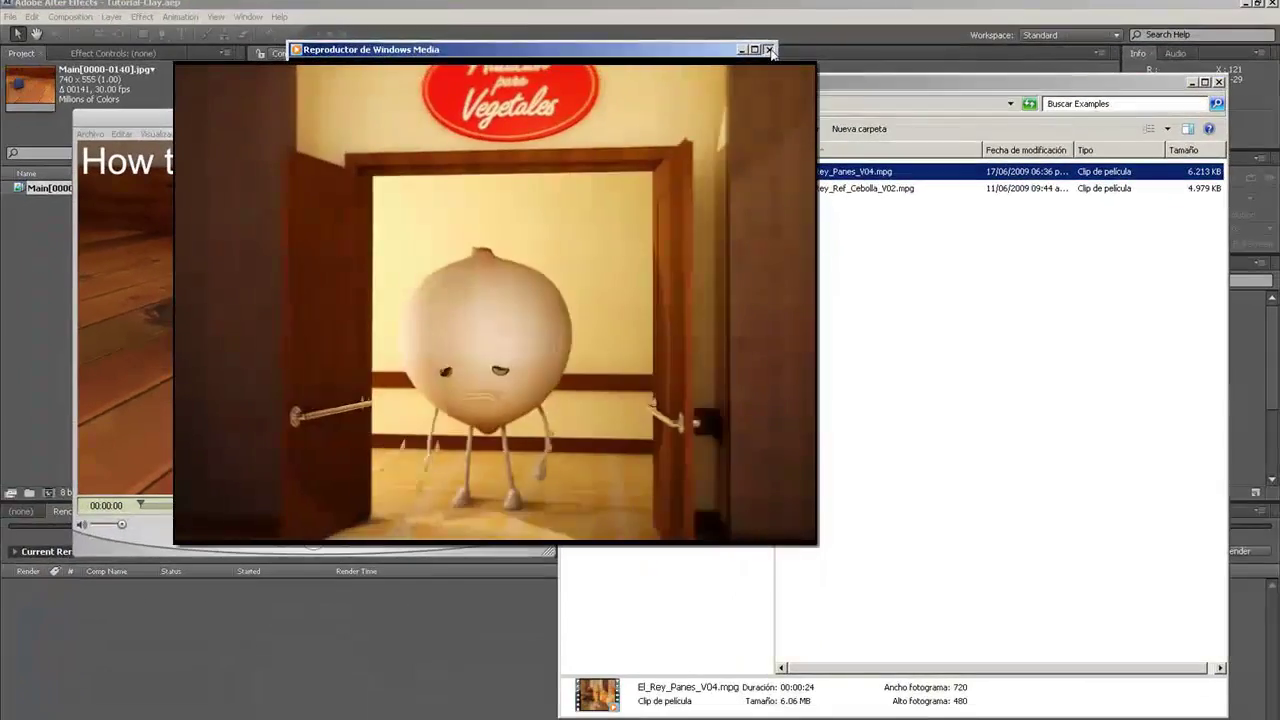
{"action": "double_click", "coordinate": [822, 188]}
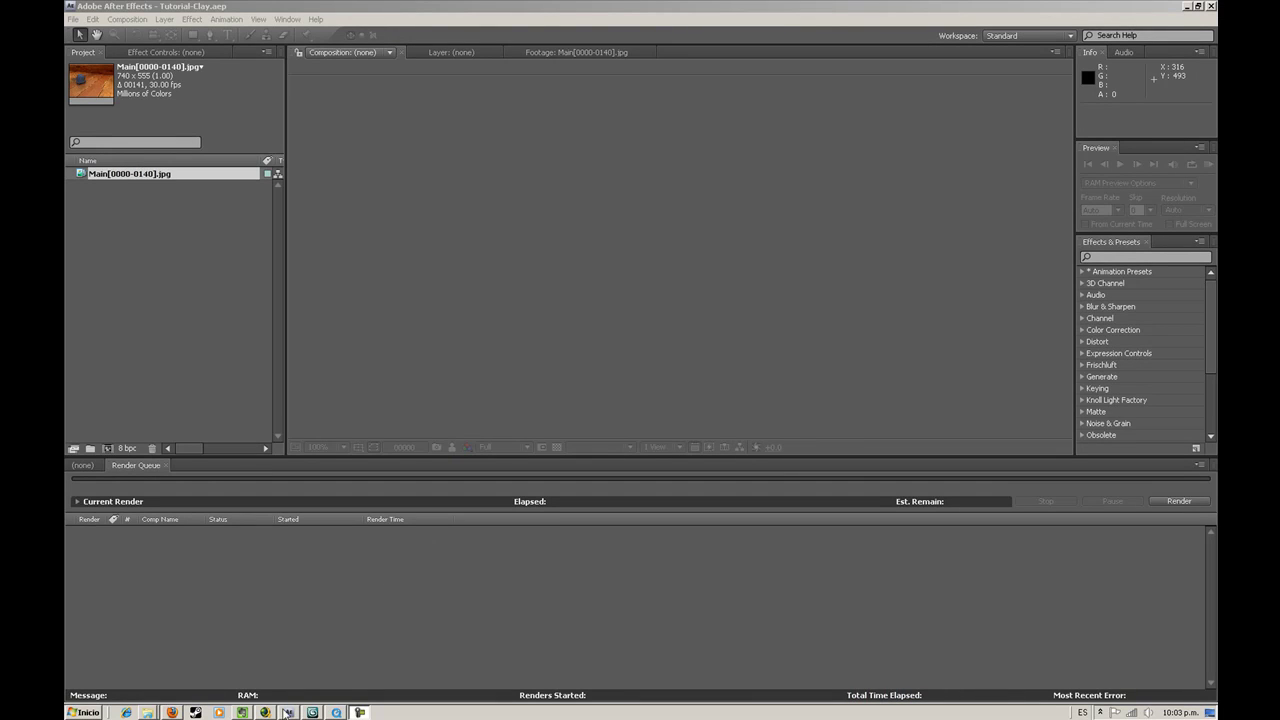
Switch to 3ds Max and examine the clay lump's animation in the maximized camera view
{"action": "left_click", "coordinate": [313, 712]}
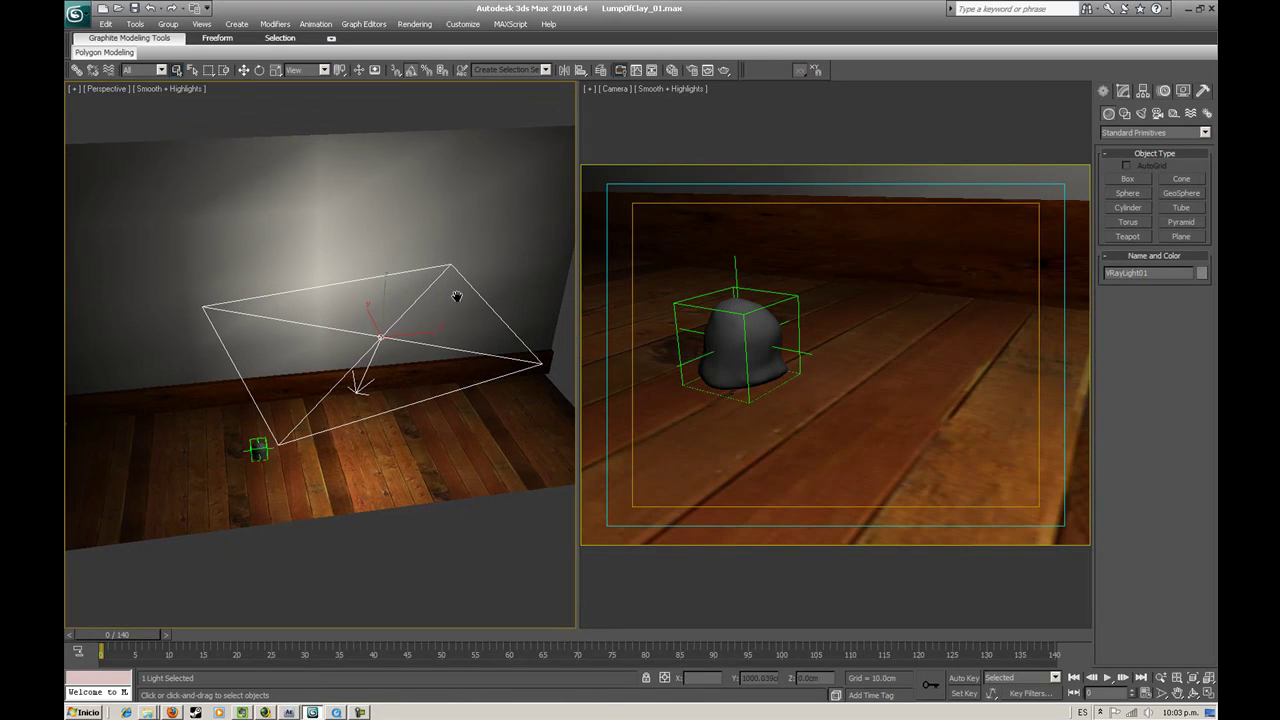
{"action": "key", "text": "alt+w"}
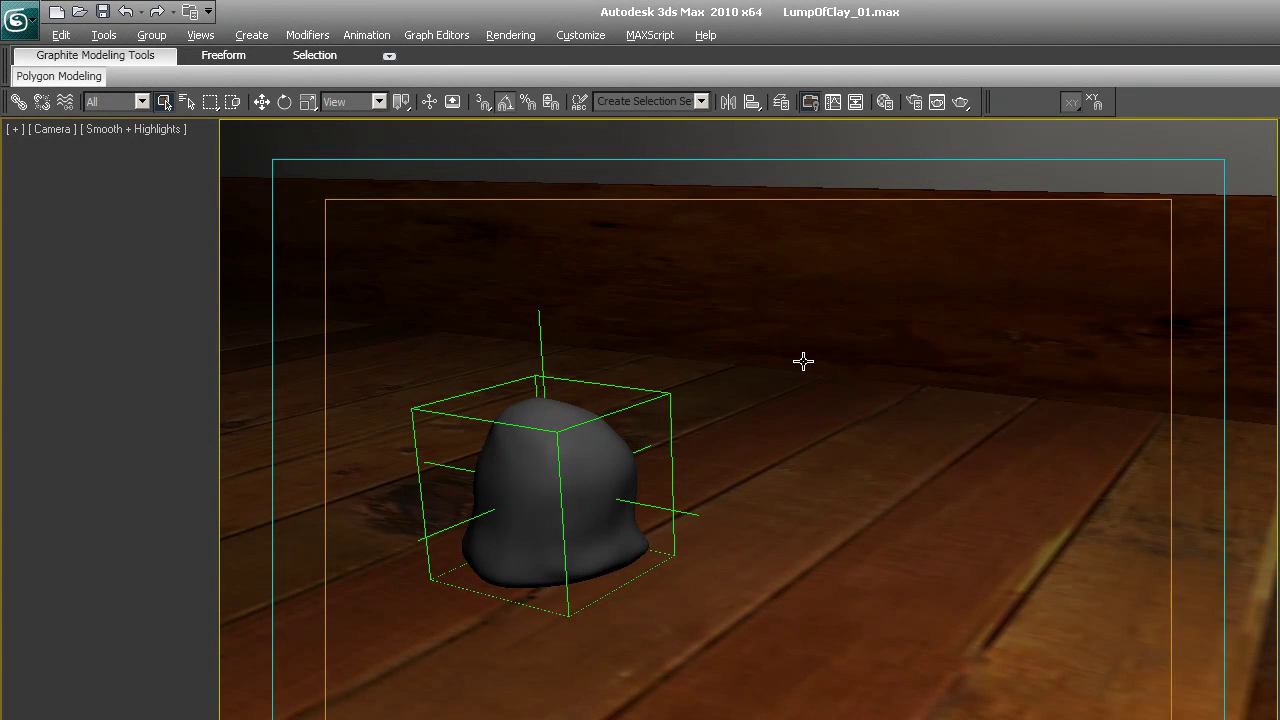
{"action": "right_click", "coordinate": [790, 434]}
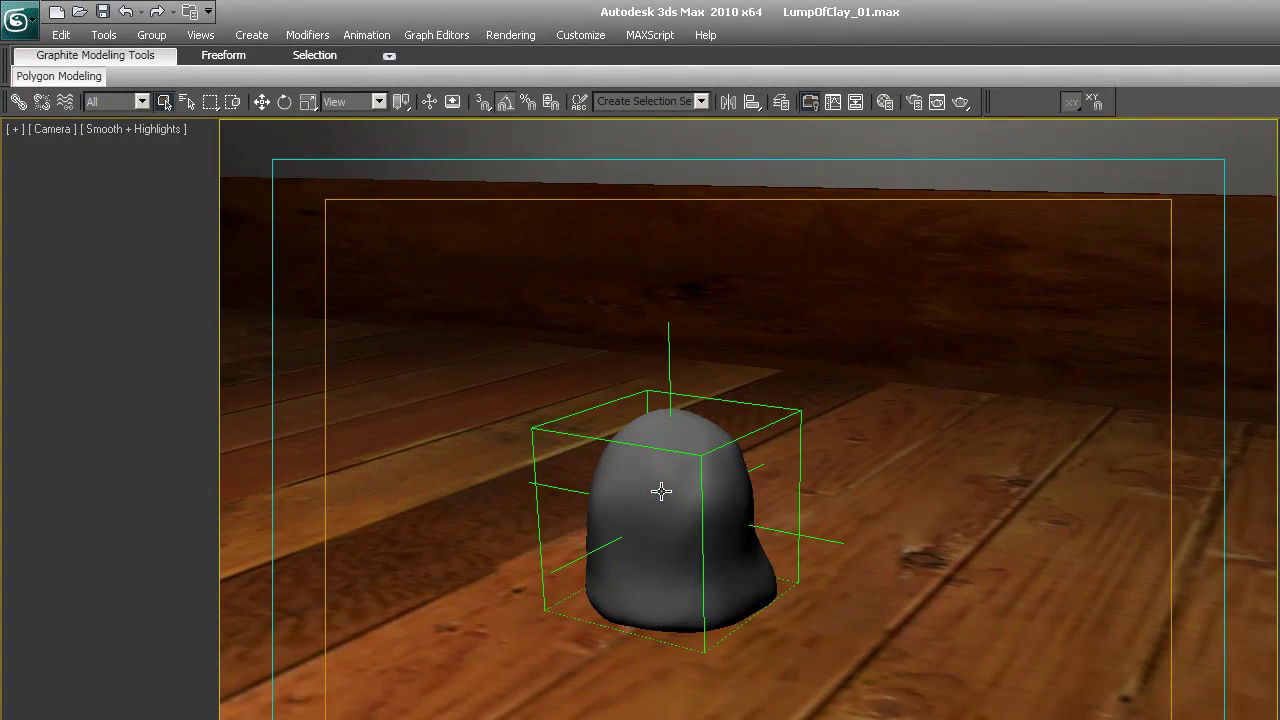
Restore the two-viewport layout and display the perspective view in wireframe
{"action": "key", "text": "alt+w"}
{"action": "middle_click_drag", "start_coordinate": [534, 531], "coordinate": [610, 535], "text": "alt"}
{"action": "scroll", "coordinate": [517, 534], "scroll_direction": "up", "scroll_amount": 3}
{"action": "key", "text": "F3"}
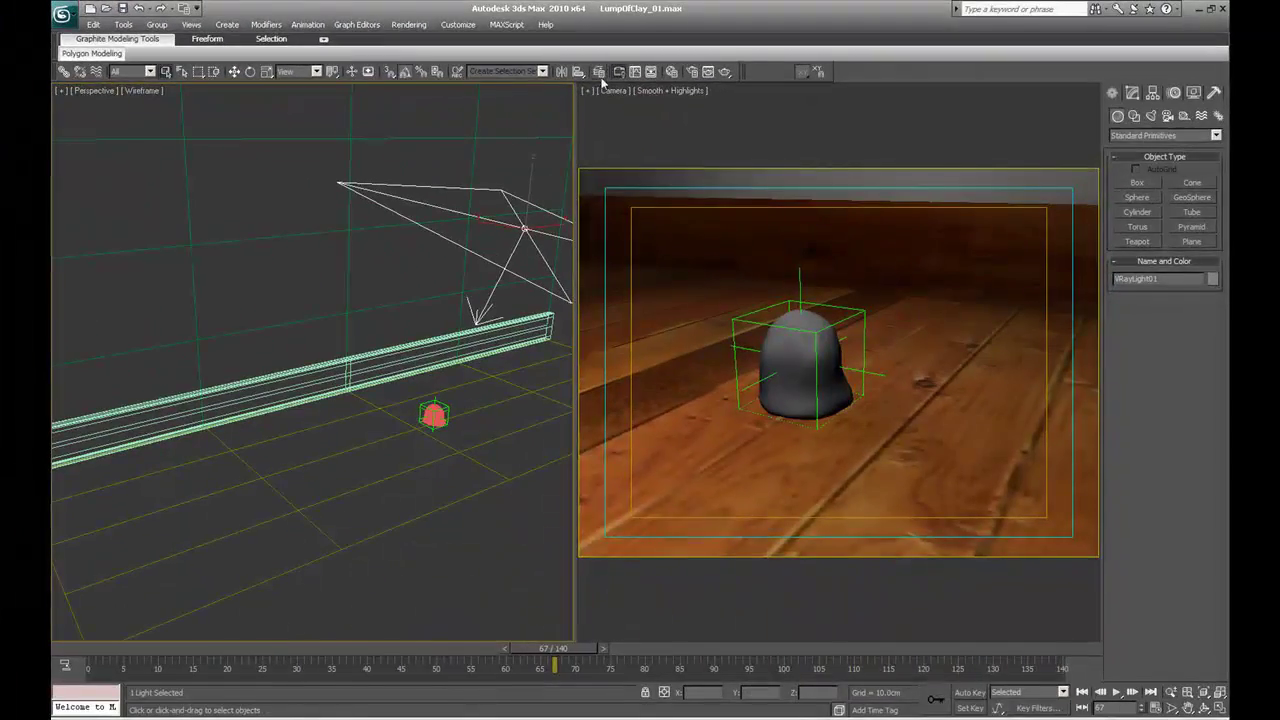
Hide the 00_Lump Of Clay layer and inspect the wall, baseboard and VRay light that make up the stage
{"action": "left_click", "coordinate": [679, 508]}
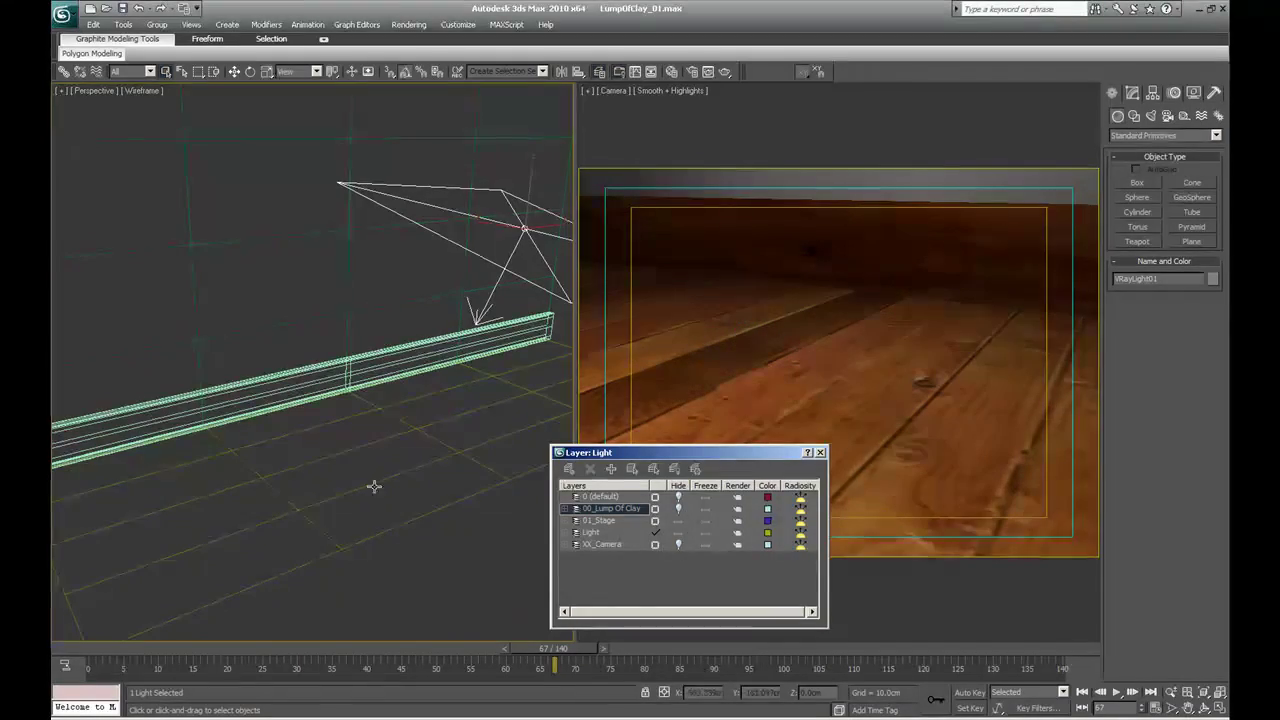
{"action": "left_click", "coordinate": [418, 427]}
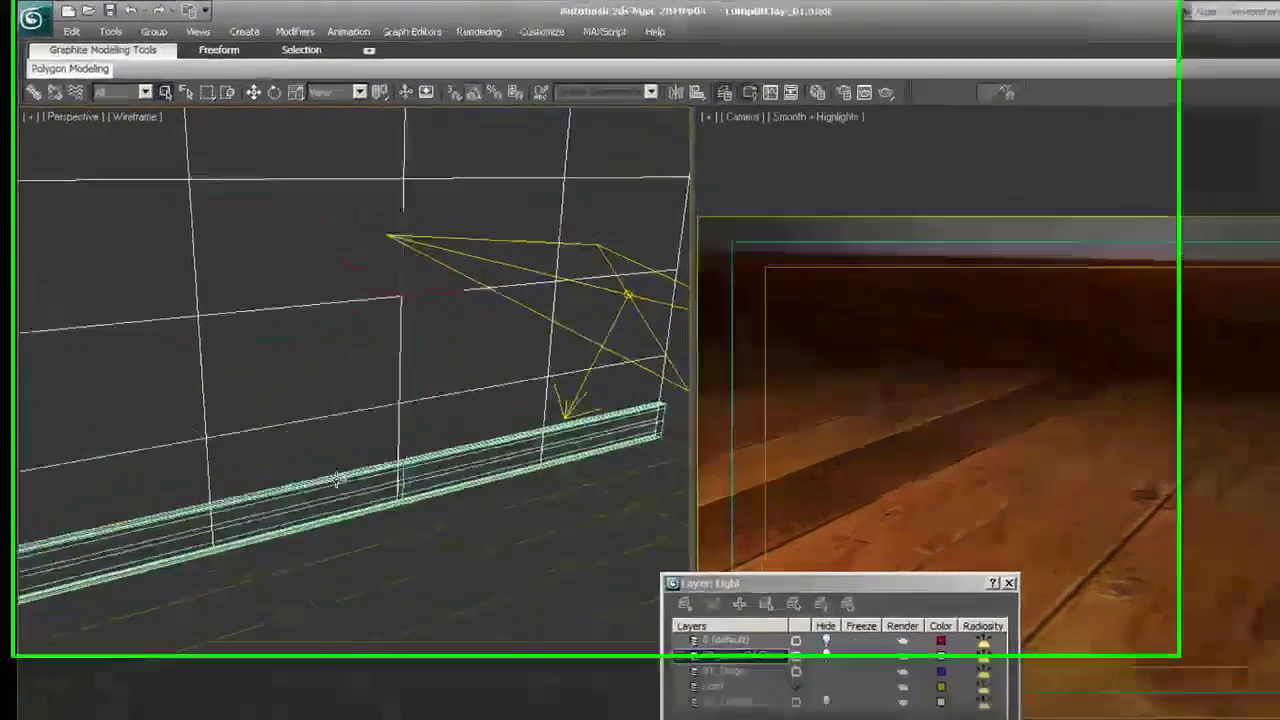
{"action": "left_click", "coordinate": [383, 378]}
{"action": "mouse_move", "coordinate": [466, 551]}
{"action": "middle_mouse_down", "text": "alt"}
{"action": "mouse_move", "coordinate": [517, 551]}
{"action": "mouse_move", "coordinate": [474, 537]}
{"action": "middle_mouse_up", "text": "alt"}
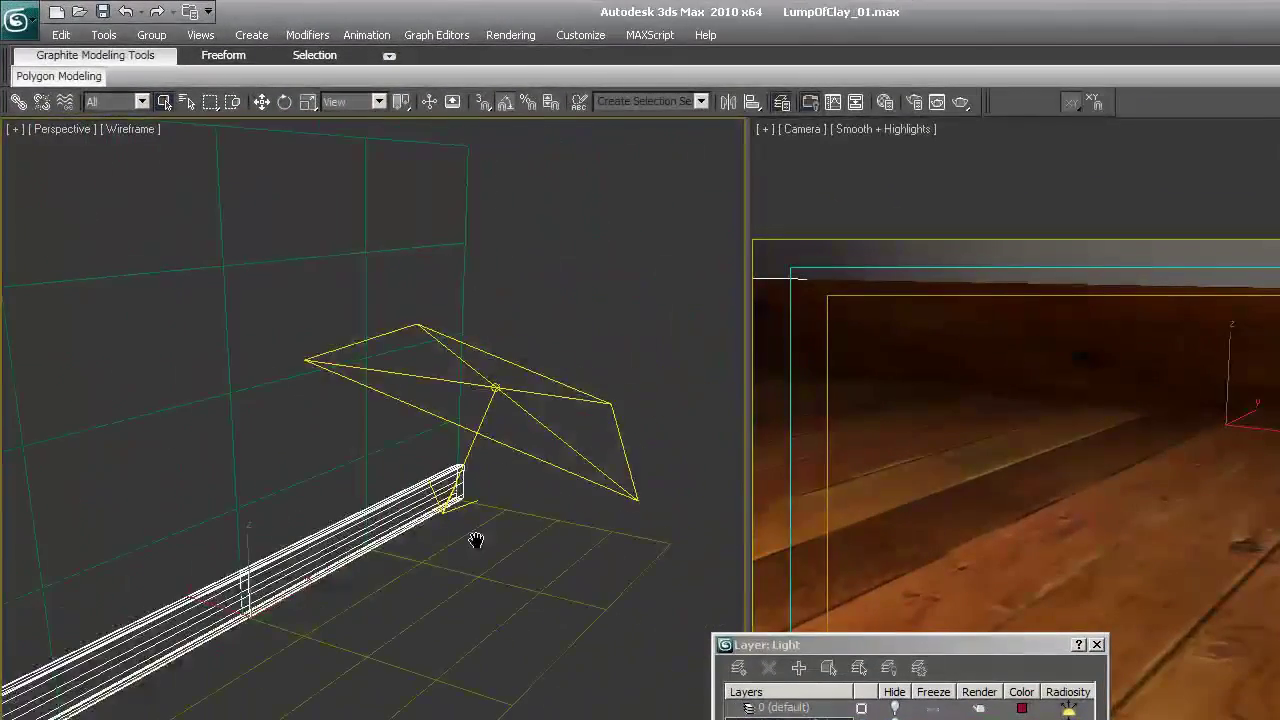
{"action": "left_click", "coordinate": [511, 403]}
{"action": "middle_click_drag", "start_coordinate": [511, 403], "coordinate": [443, 400], "text": "alt"}
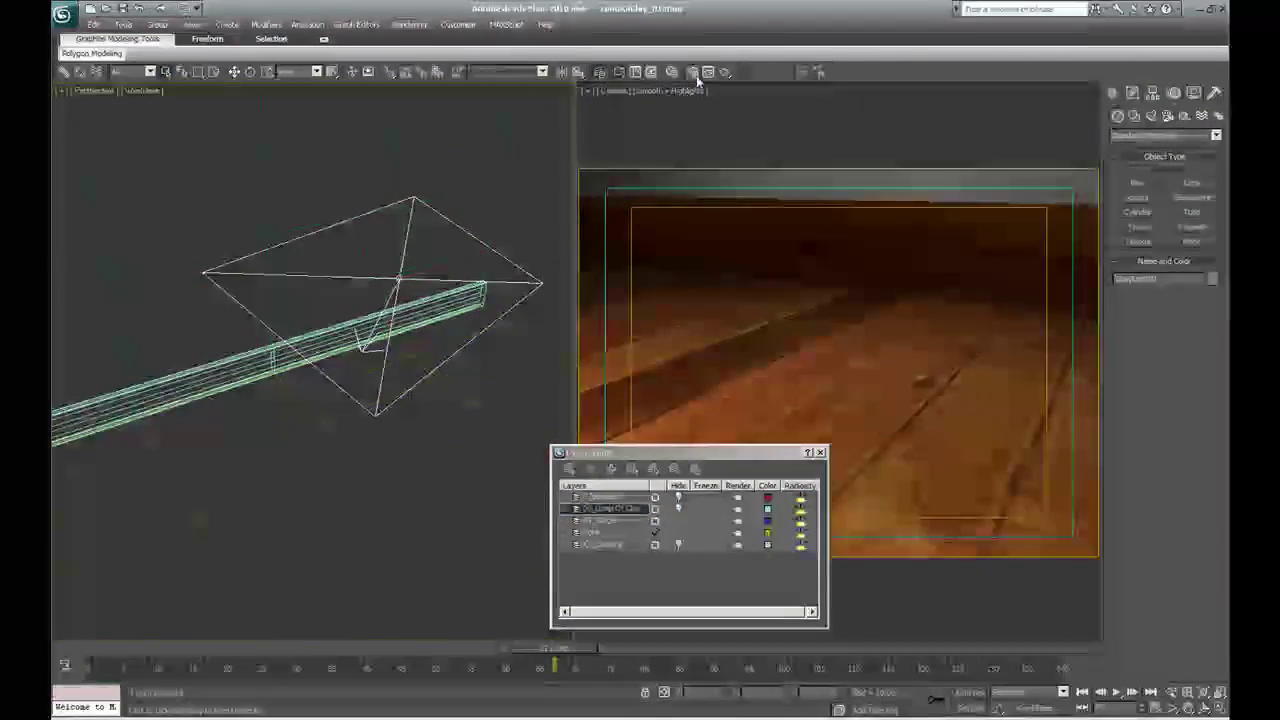
Review the V-Ray image sampler, indirect illumination and environment override settings in Render Setup
{"action": "left_click", "coordinate": [694, 73]}
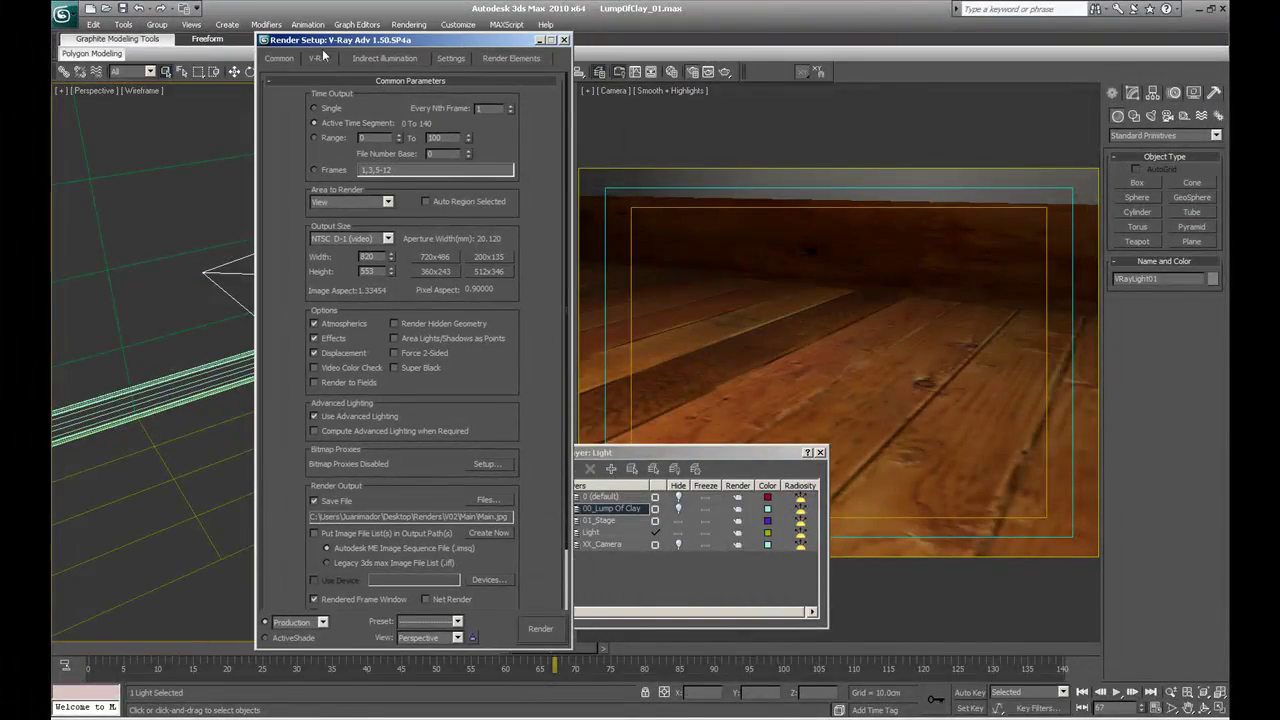
{"action": "left_click", "coordinate": [320, 59]}
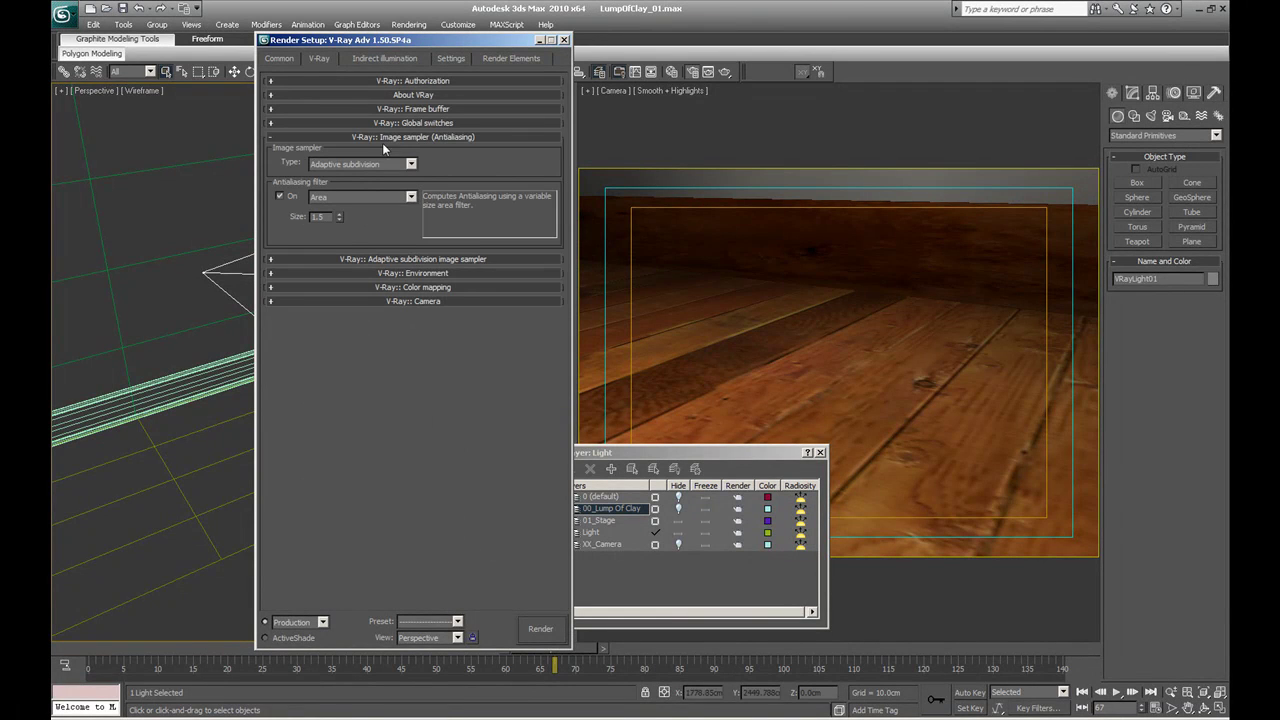
{"action": "left_click", "coordinate": [376, 60]}
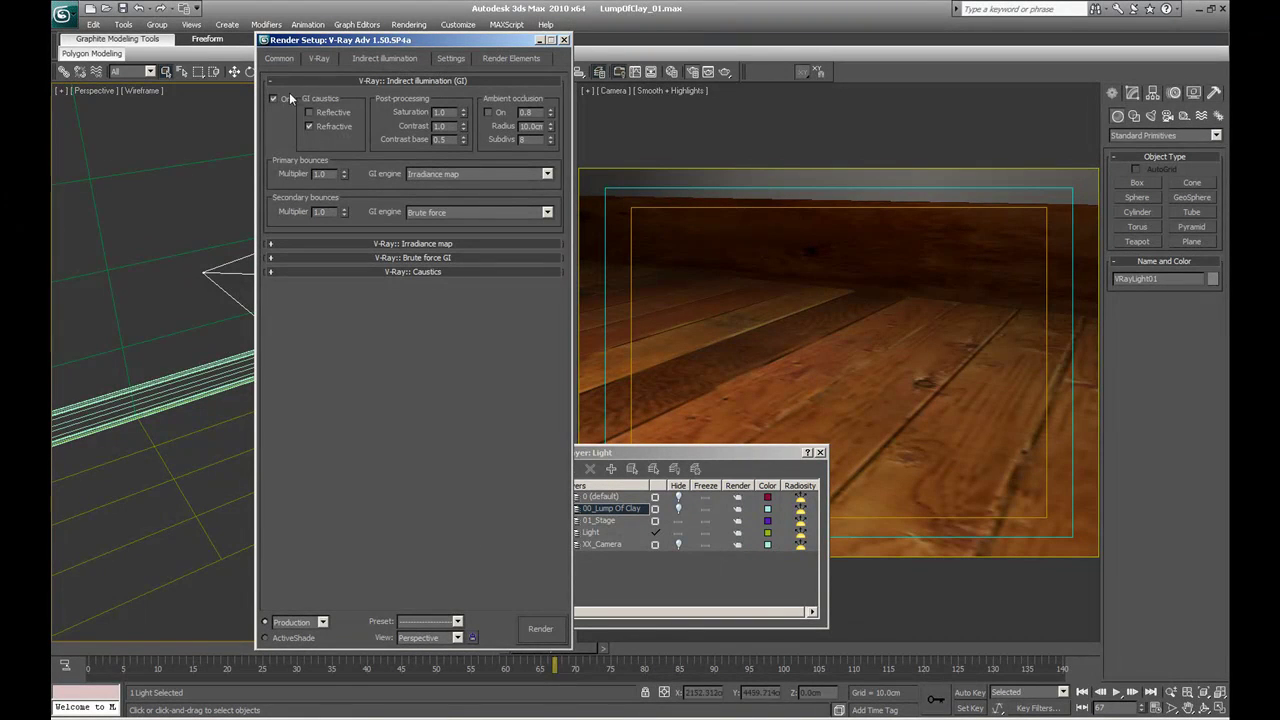
{"action": "left_click", "coordinate": [335, 58]}
{"action": "left_click", "coordinate": [389, 274]}
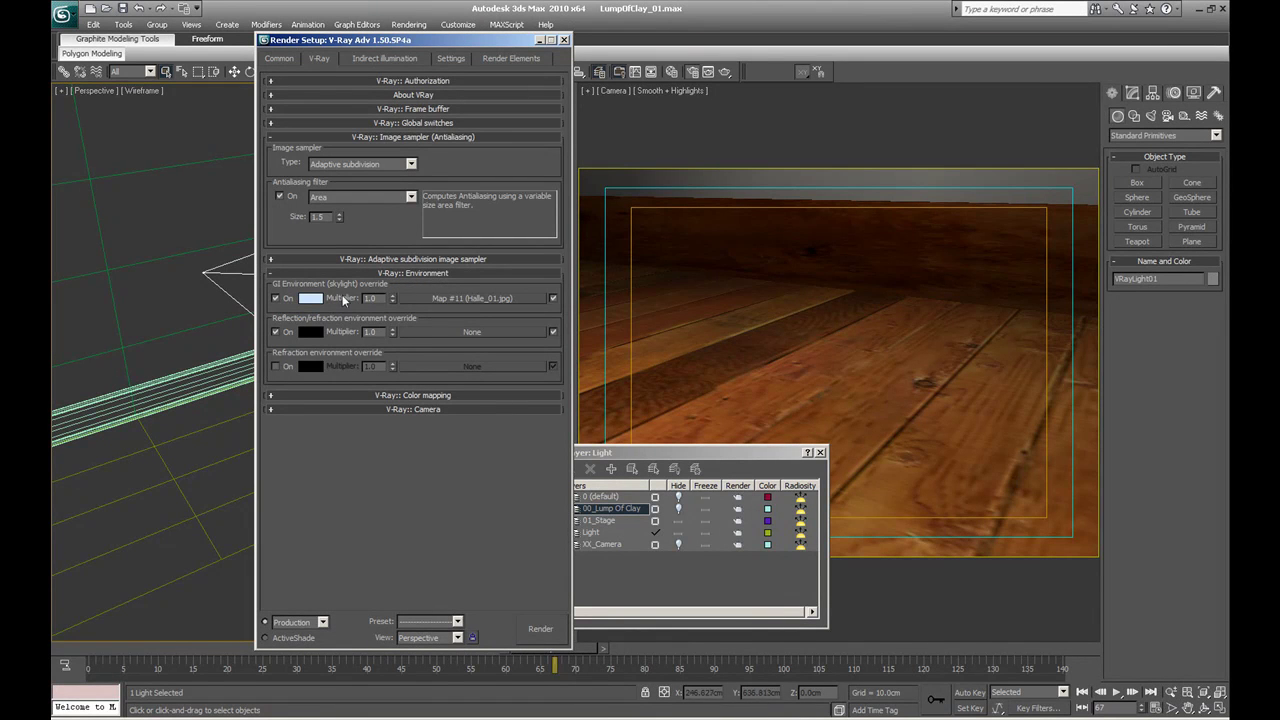
Examine the Halle_01.jpg environment bitmap at full view from the Material Editor, and close both windows
{"action": "key", "text": "m"}
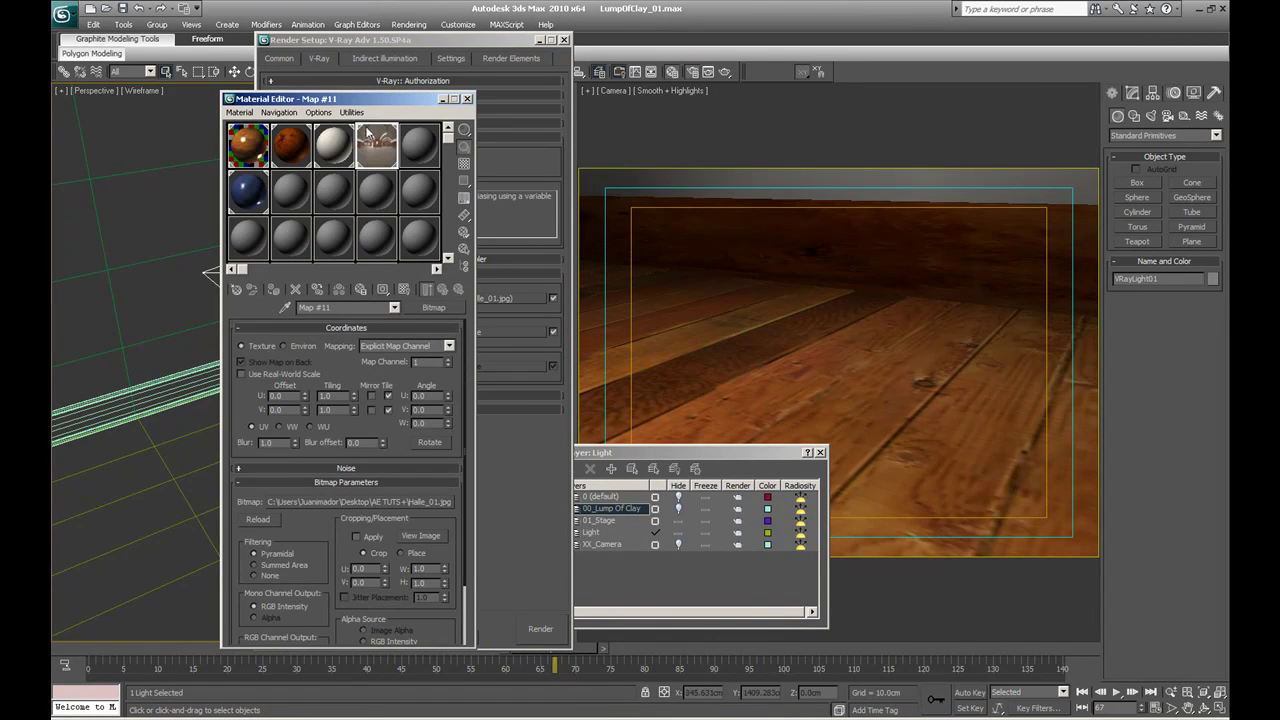
{"action": "left_click_drag", "start_coordinate": [383, 95], "coordinate": [699, 92]}
{"action": "left_click", "coordinate": [741, 521]}
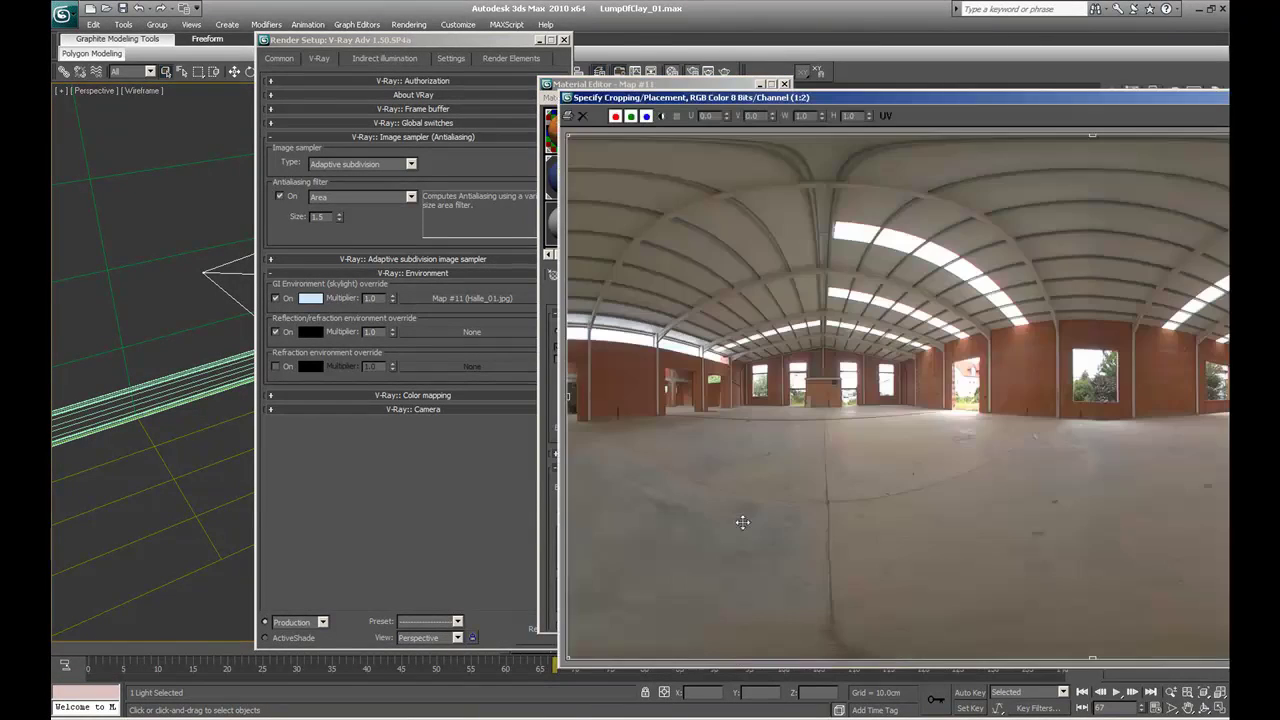
{"action": "double_click", "coordinate": [1076, 96]}
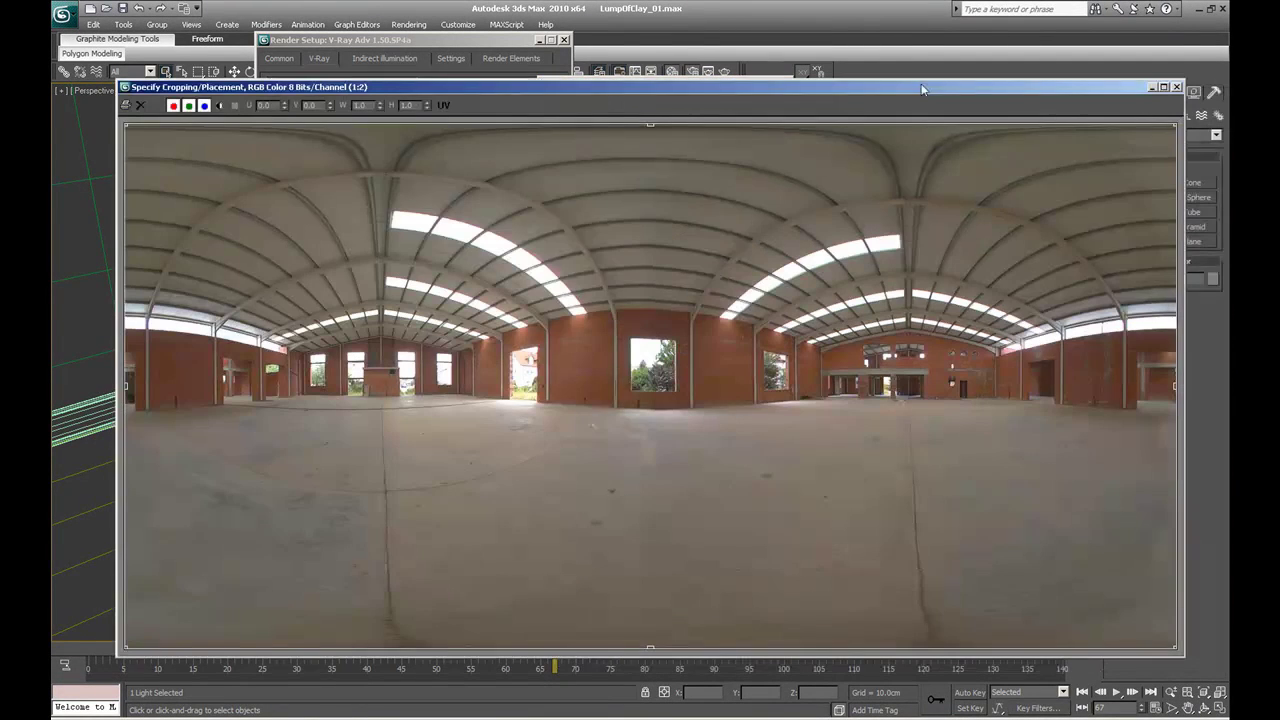
{"action": "left_click", "coordinate": [1178, 87]}
{"action": "left_click", "coordinate": [790, 81]}
Review the common render parameters, and close Render Setup and the layer manager
{"action": "left_click", "coordinate": [352, 57]}
{"action": "left_click", "coordinate": [289, 59]}
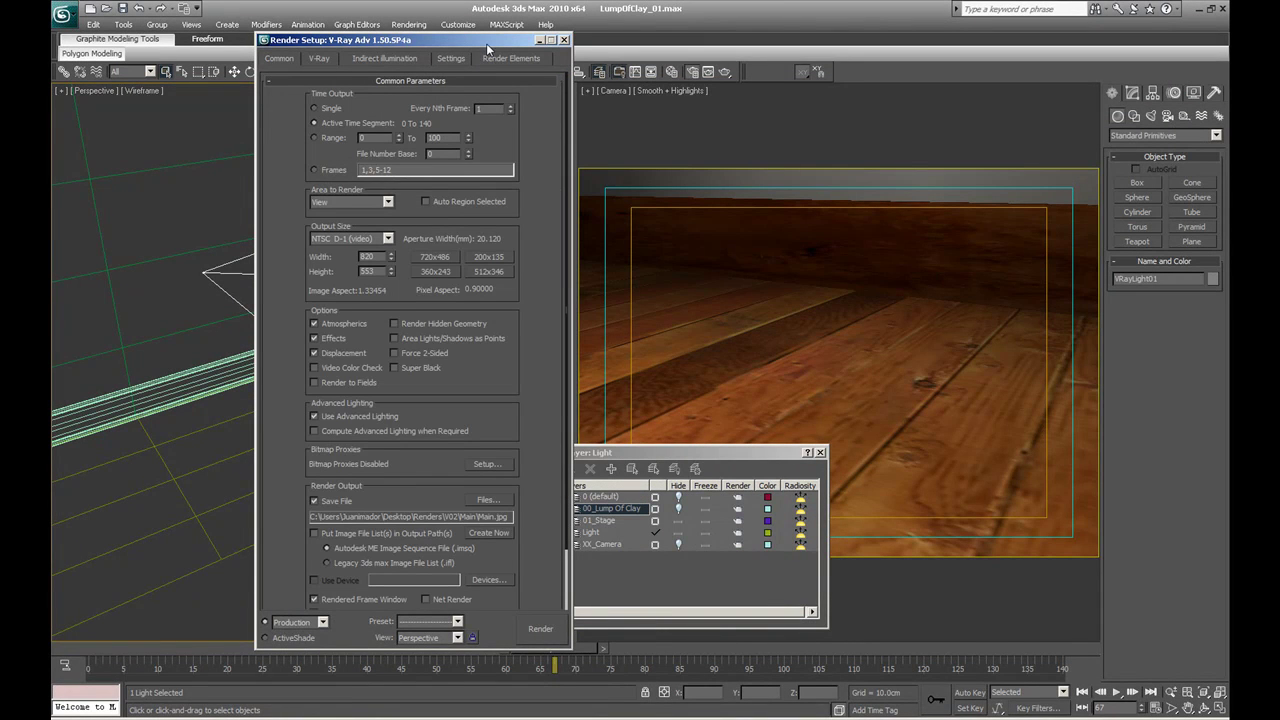
{"action": "left_click", "coordinate": [565, 41]}
{"action": "left_click", "coordinate": [820, 453]}
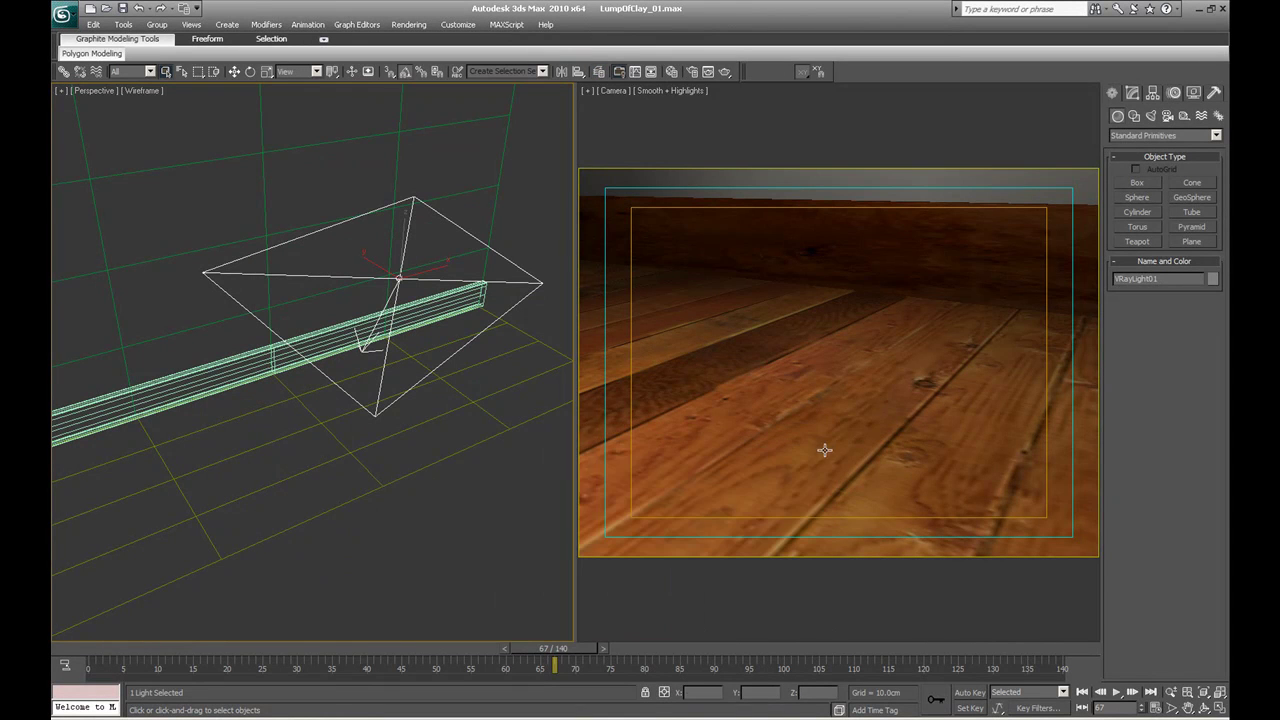
Go to frame 3 and unhide the 00_Lump Of Clay layer
{"action": "mouse_move", "coordinate": [113, 654]}
{"action": "left_mouse_down"}
{"action": "mouse_move", "coordinate": [189, 640]}
{"action": "mouse_move", "coordinate": [131, 649]}
{"action": "left_mouse_up"}
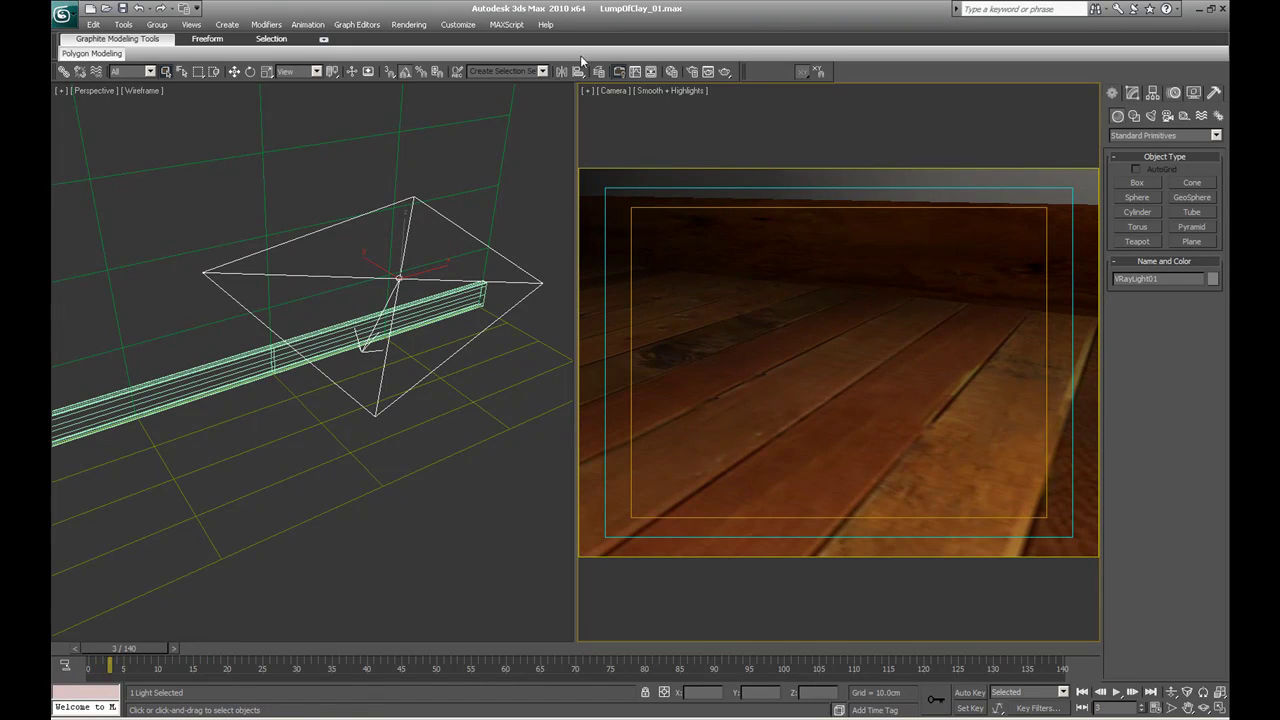
{"action": "left_click", "coordinate": [597, 72]}
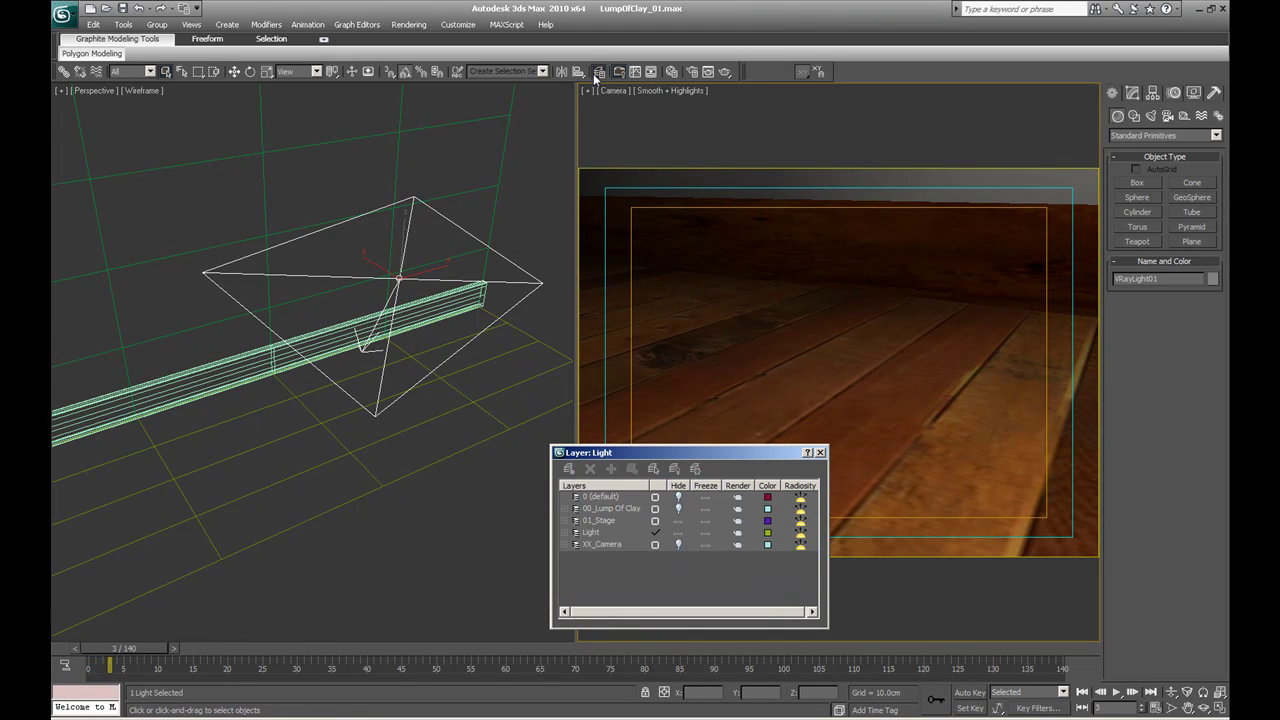
{"action": "left_click", "coordinate": [679, 509]}
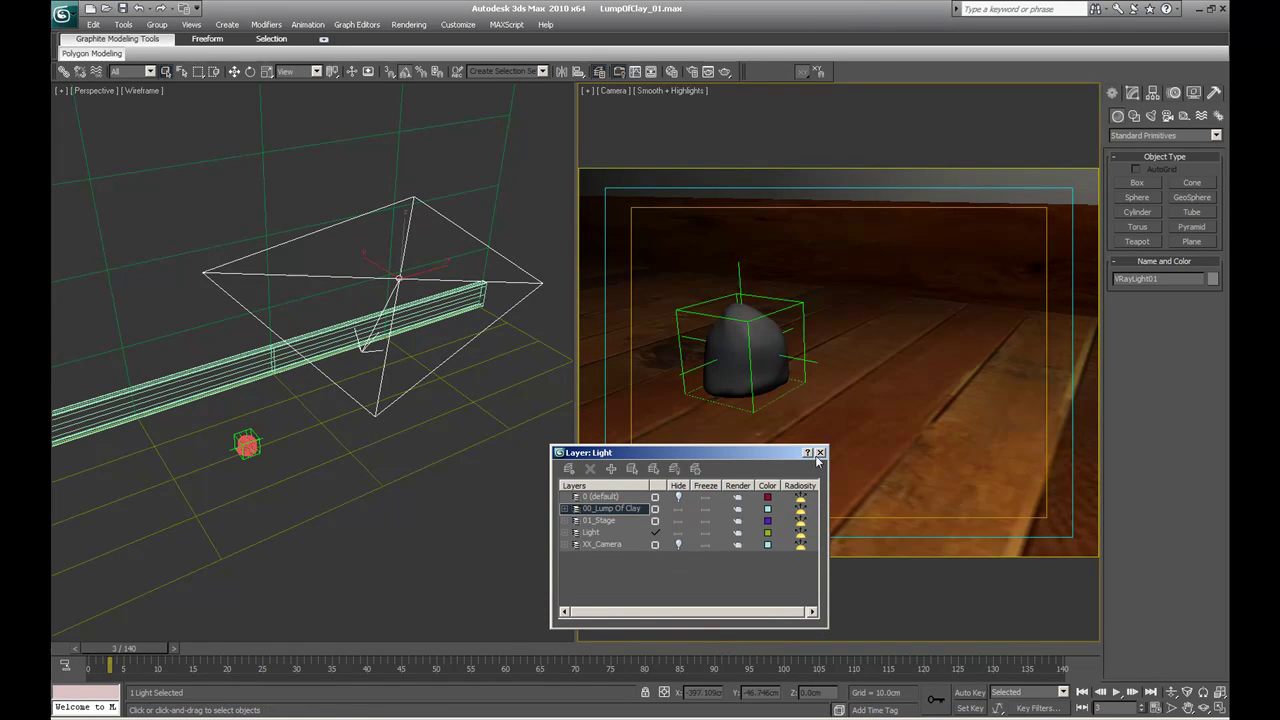
{"action": "left_click", "coordinate": [820, 452]}
{"action": "right_click", "coordinate": [757, 400]}
{"action": "key", "text": "Escape"}
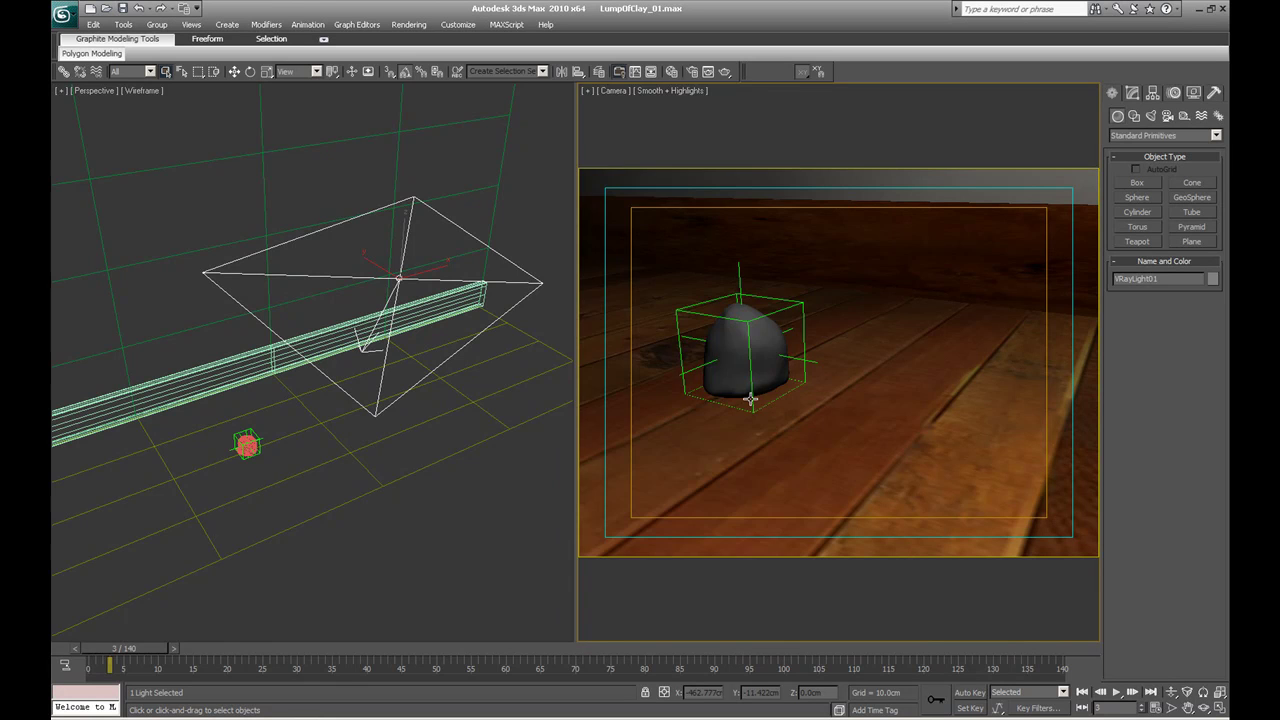
Look over the scene materials in the Material Editor, maximize the camera view and close the editor
{"action": "key", "text": "m"}
{"action": "left_click_drag", "start_coordinate": [730, 84], "coordinate": [446, 70]}
{"action": "right_click", "coordinate": [757, 346]}
{"action": "key", "text": "Escape"}
{"action": "key", "text": "alt+w"}
{"action": "left_click", "coordinate": [500, 71]}
Select the Lump of Clay, turn off all its modifiers from FFD Binding to Spherify, and show edged faces
{"action": "left_click", "coordinate": [457, 329]}
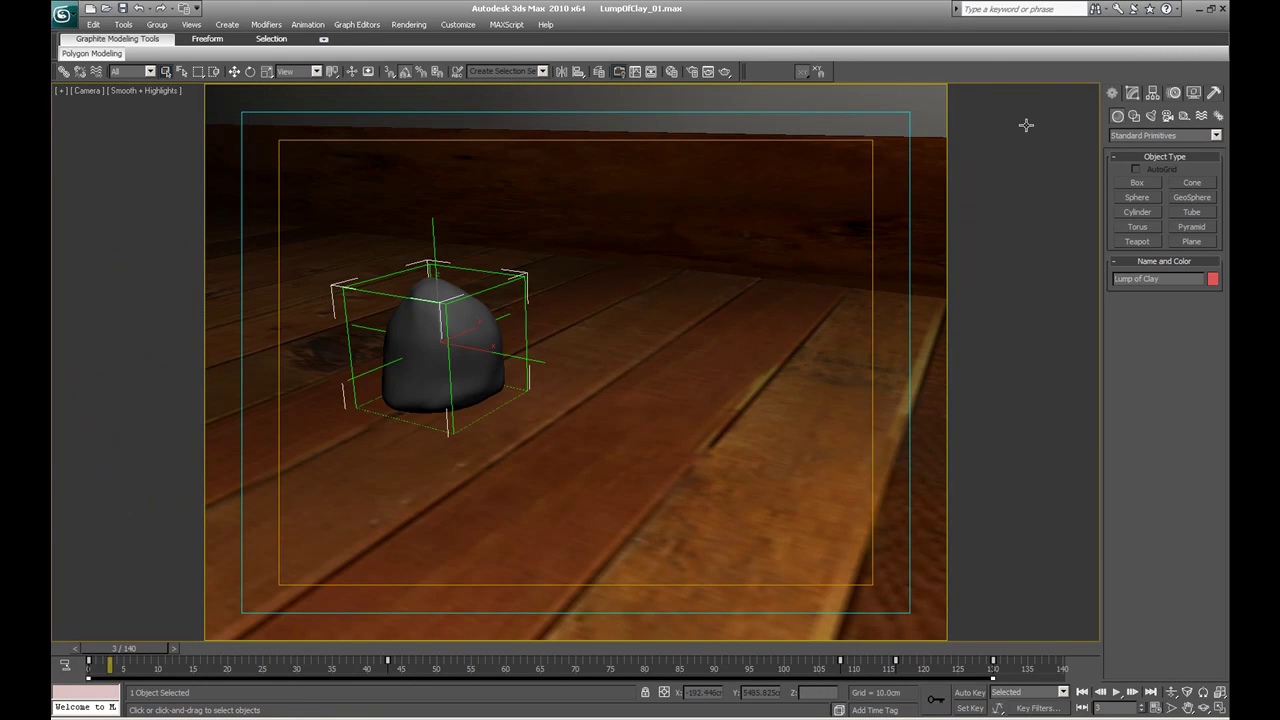
{"action": "left_click", "coordinate": [1132, 93]}
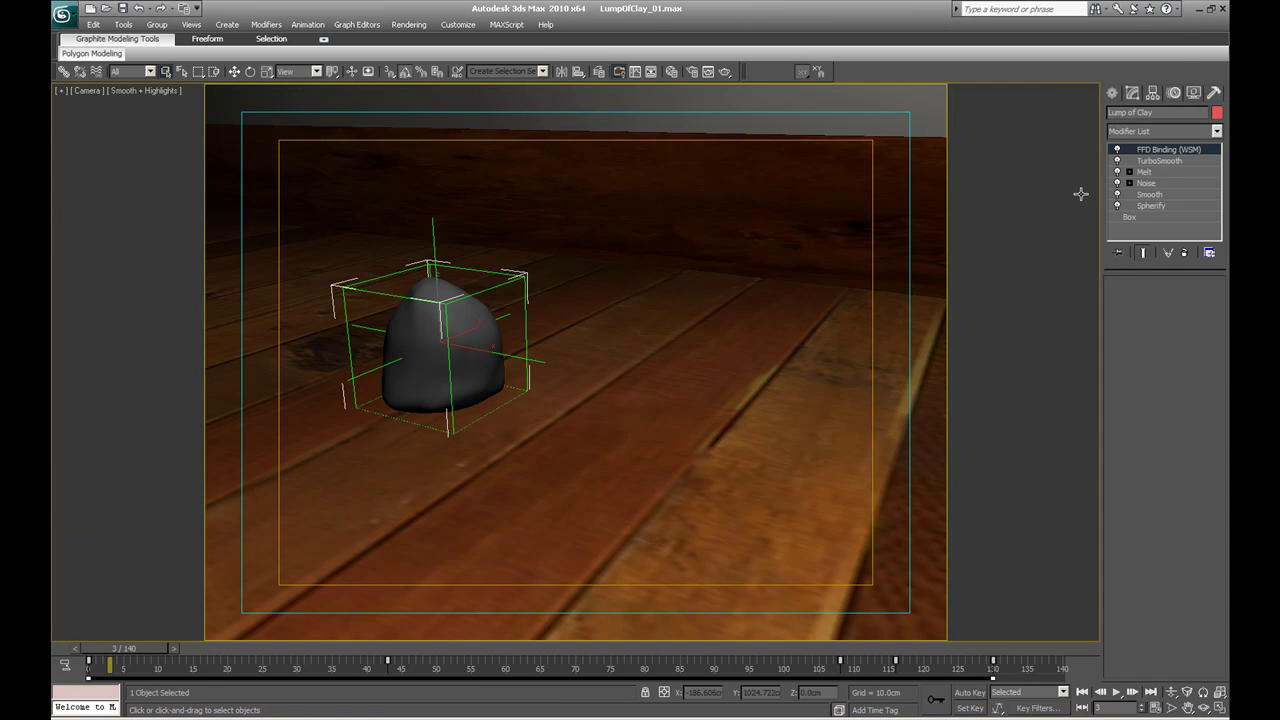
{"action": "left_click", "coordinate": [1117, 149]}
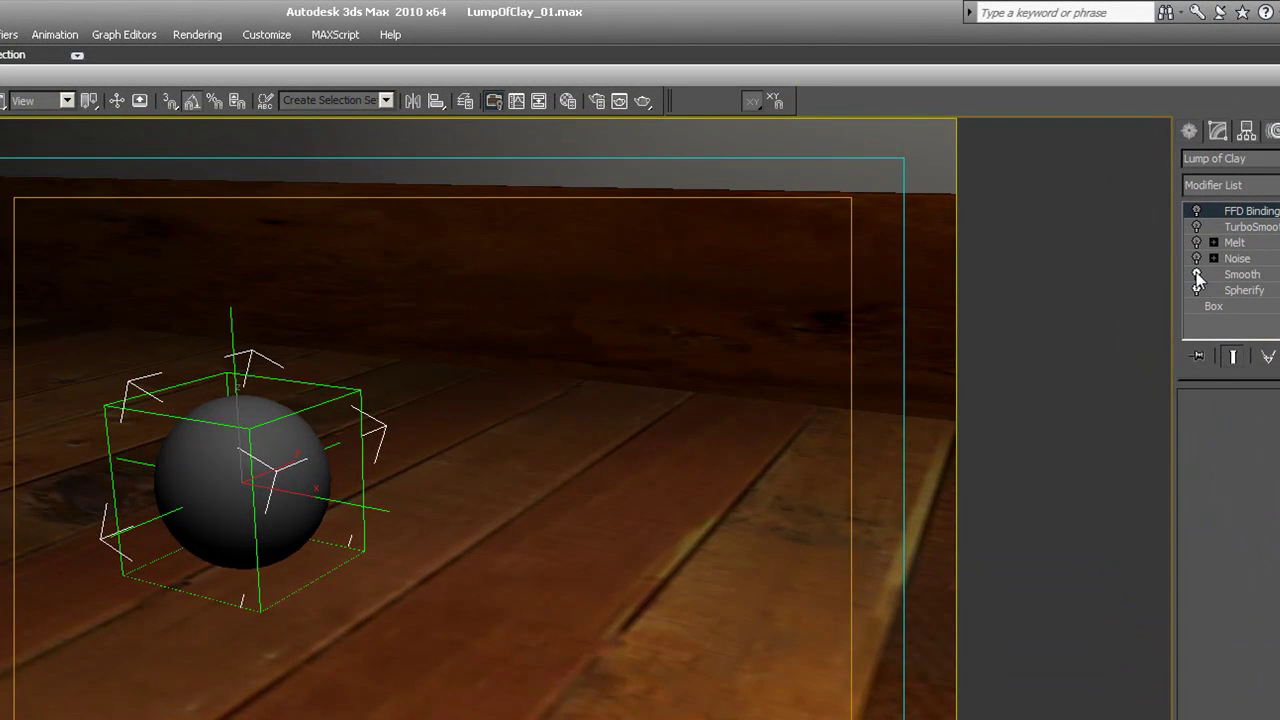
{"action": "left_click", "coordinate": [1197, 290]}
{"action": "key", "text": "F4"}
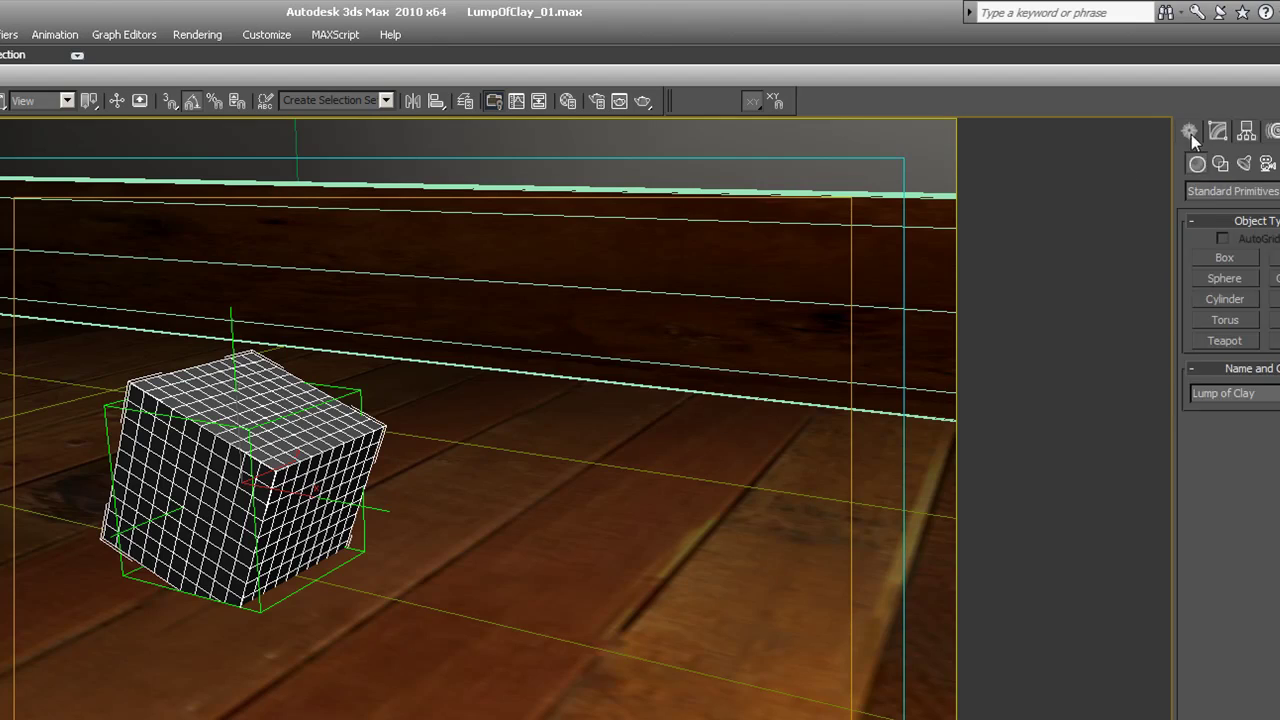
Create a sphere with a radius of about 35 cm on the floor beside the cube
{"action": "left_click", "coordinate": [1189, 132]}
{"action": "left_click", "coordinate": [1214, 257]}
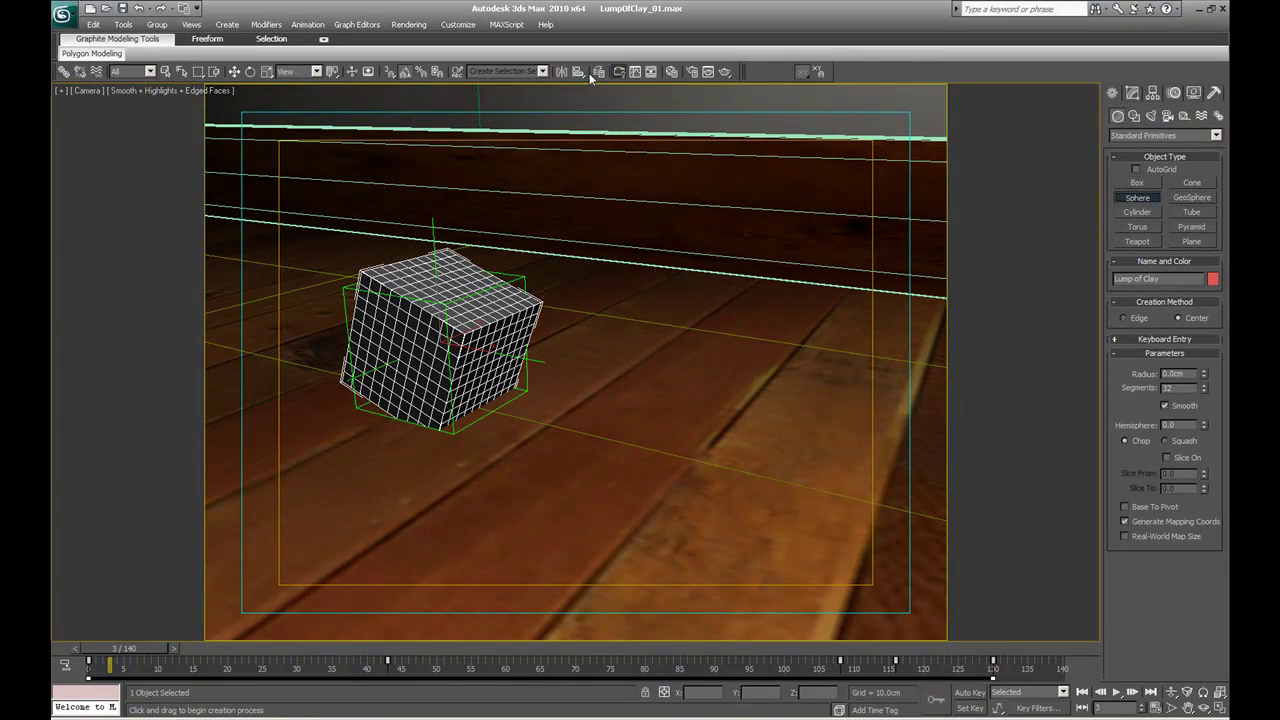
{"action": "left_click", "coordinate": [599, 71]}
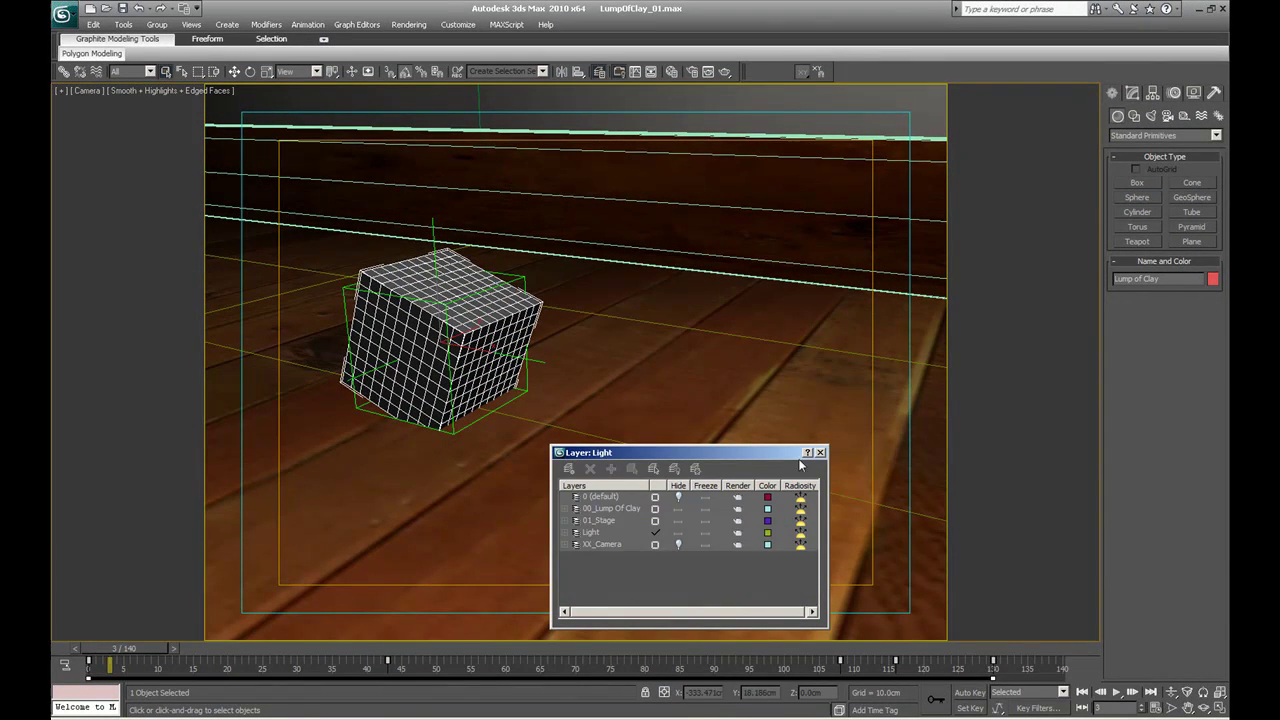
{"action": "left_click", "coordinate": [820, 453]}
{"action": "left_click", "coordinate": [630, 440]}
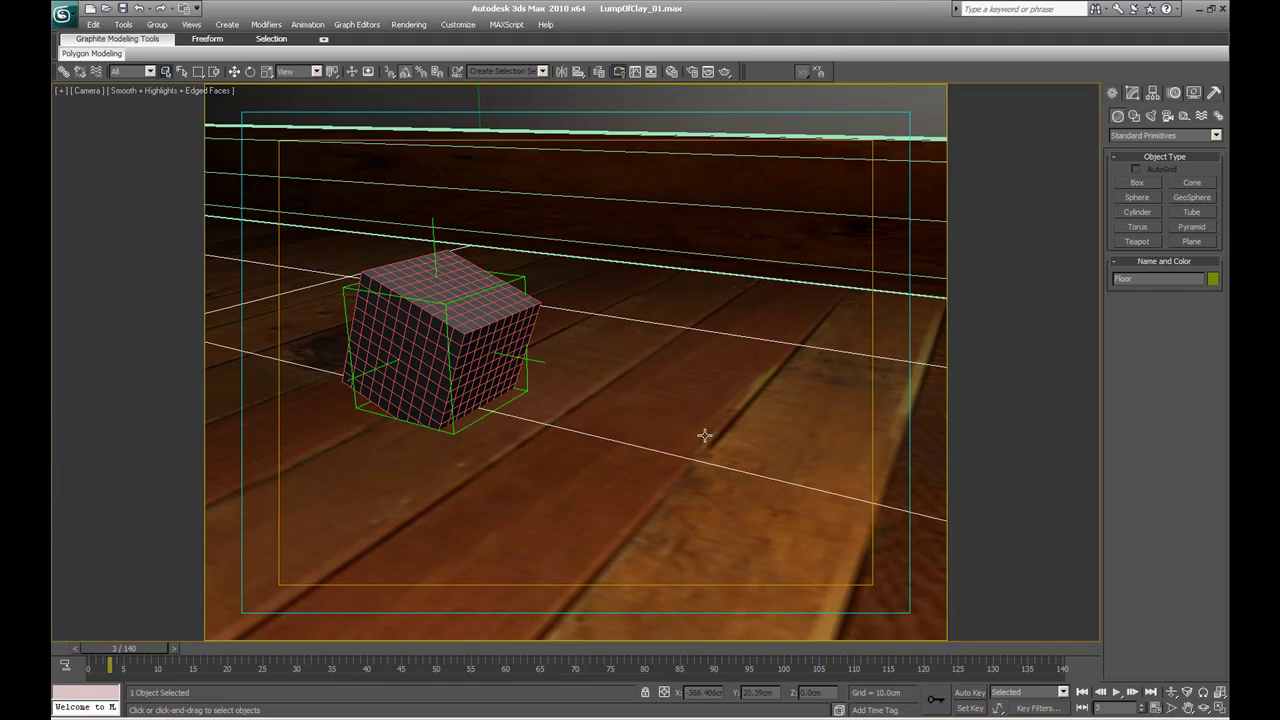
{"action": "left_click", "coordinate": [1138, 199]}
{"action": "left_click_drag", "start_coordinate": [623, 407], "coordinate": [700, 405]}
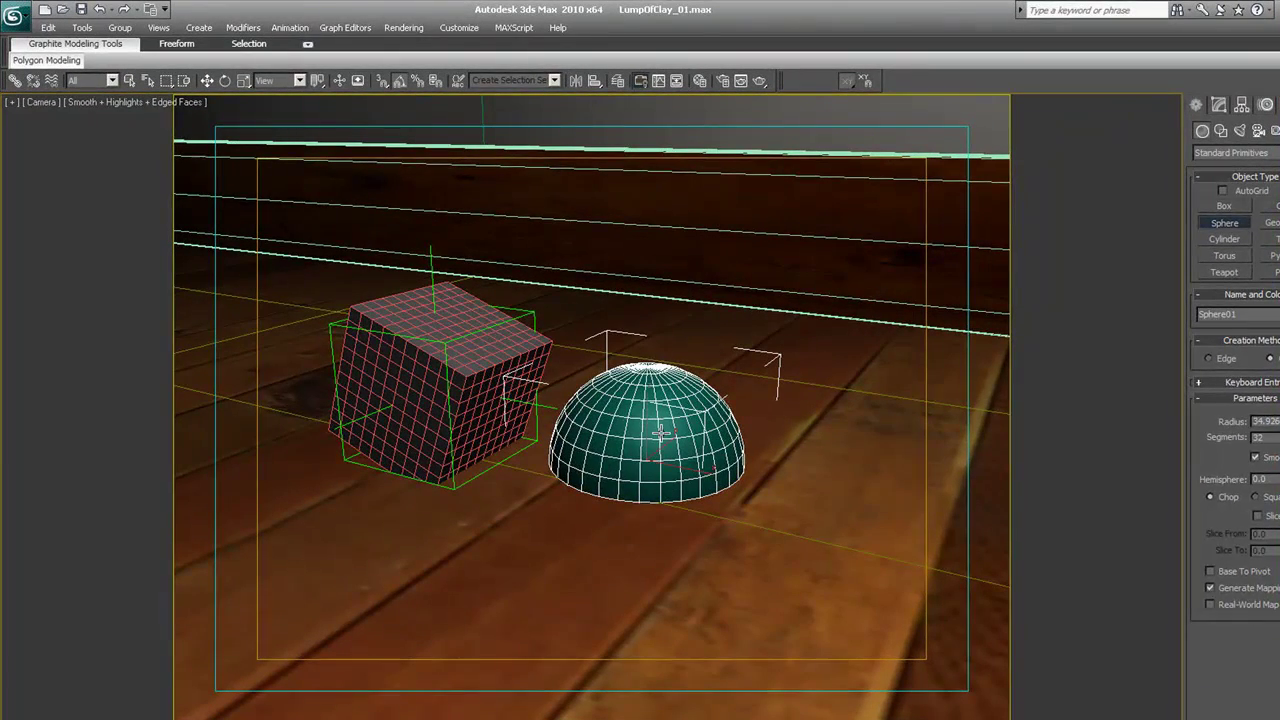
Try rotating the new sphere so its pole tilts towards the camera
{"action": "key", "text": "e"}
{"action": "left_click_drag", "start_coordinate": [632, 436], "coordinate": [651, 477]}
{"action": "key", "text": "ctrl+z"}
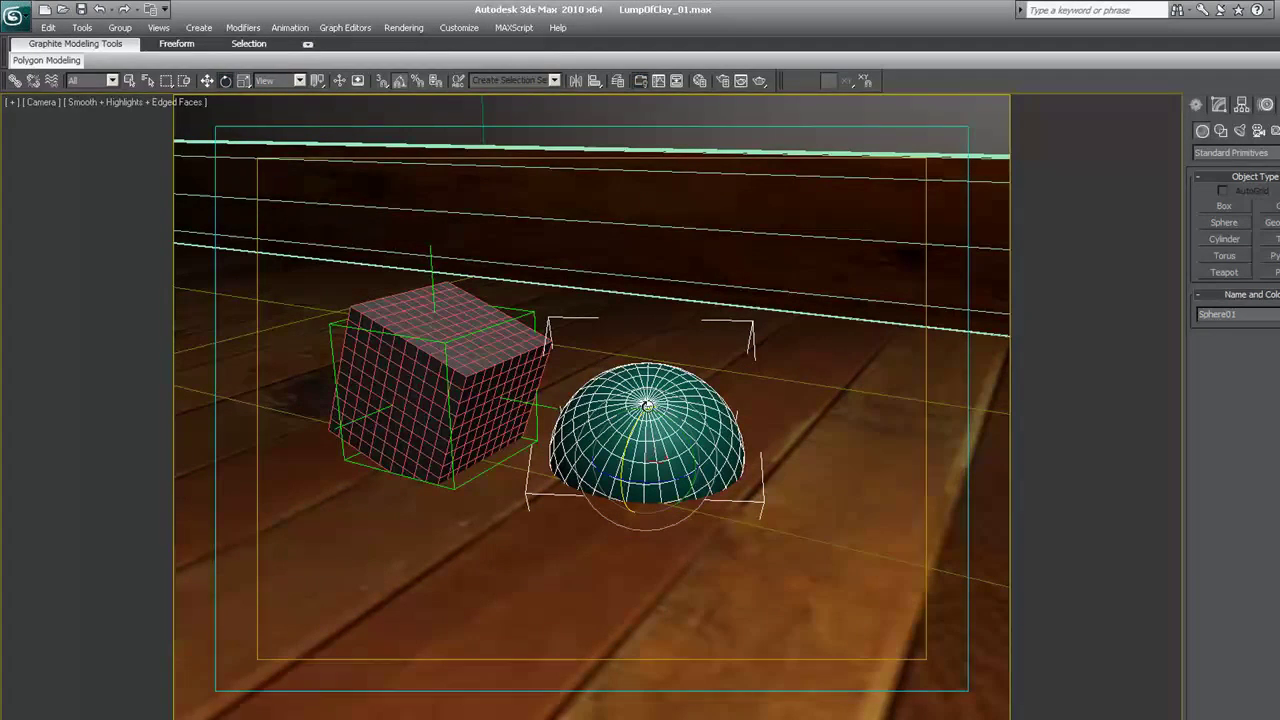
Delete the test sphere and turn on the Lump of Clay's Spherify modifier above its base box
{"action": "key", "text": "Delete"}
{"action": "left_click", "coordinate": [515, 369]}
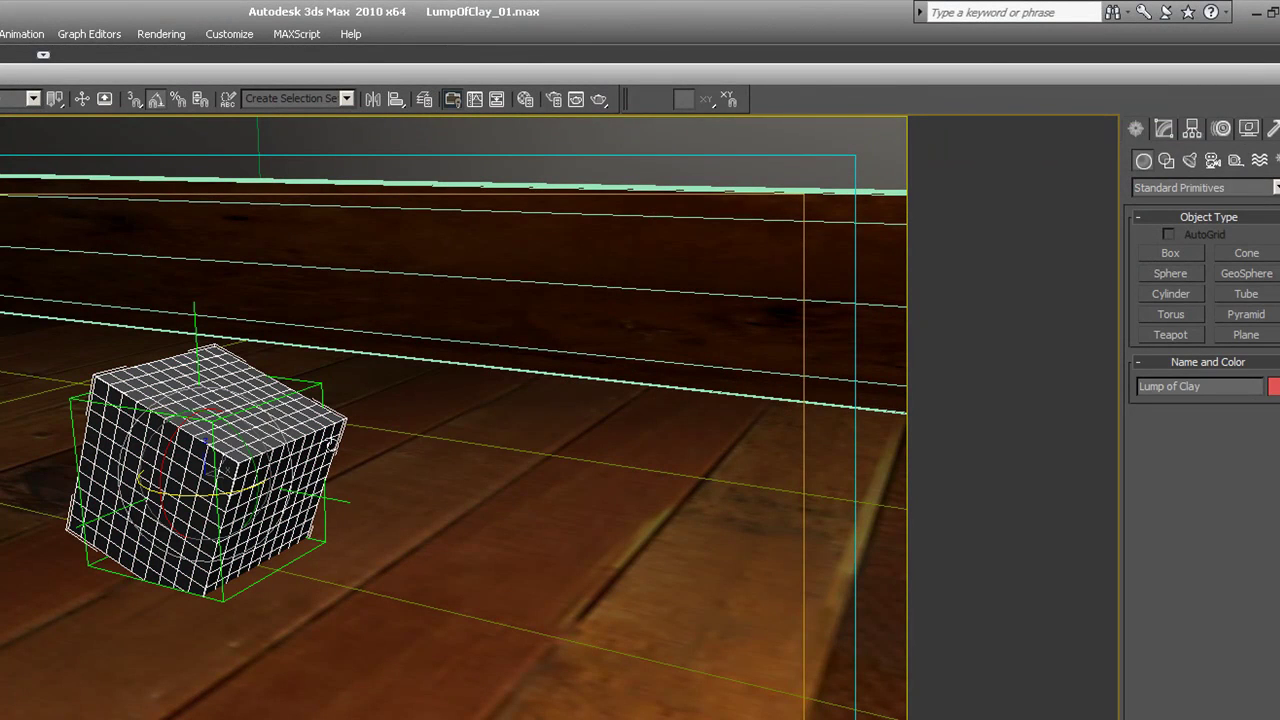
{"action": "left_click", "coordinate": [1168, 127]}
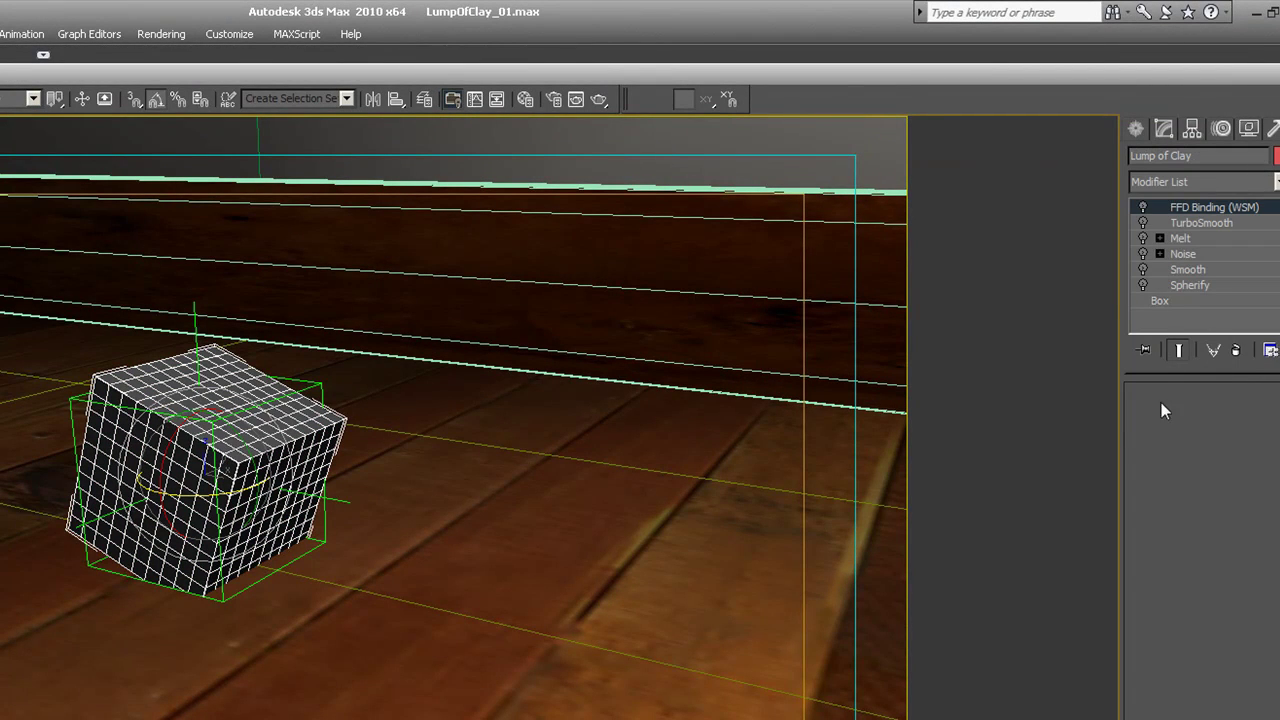
{"action": "left_click", "coordinate": [1160, 301]}
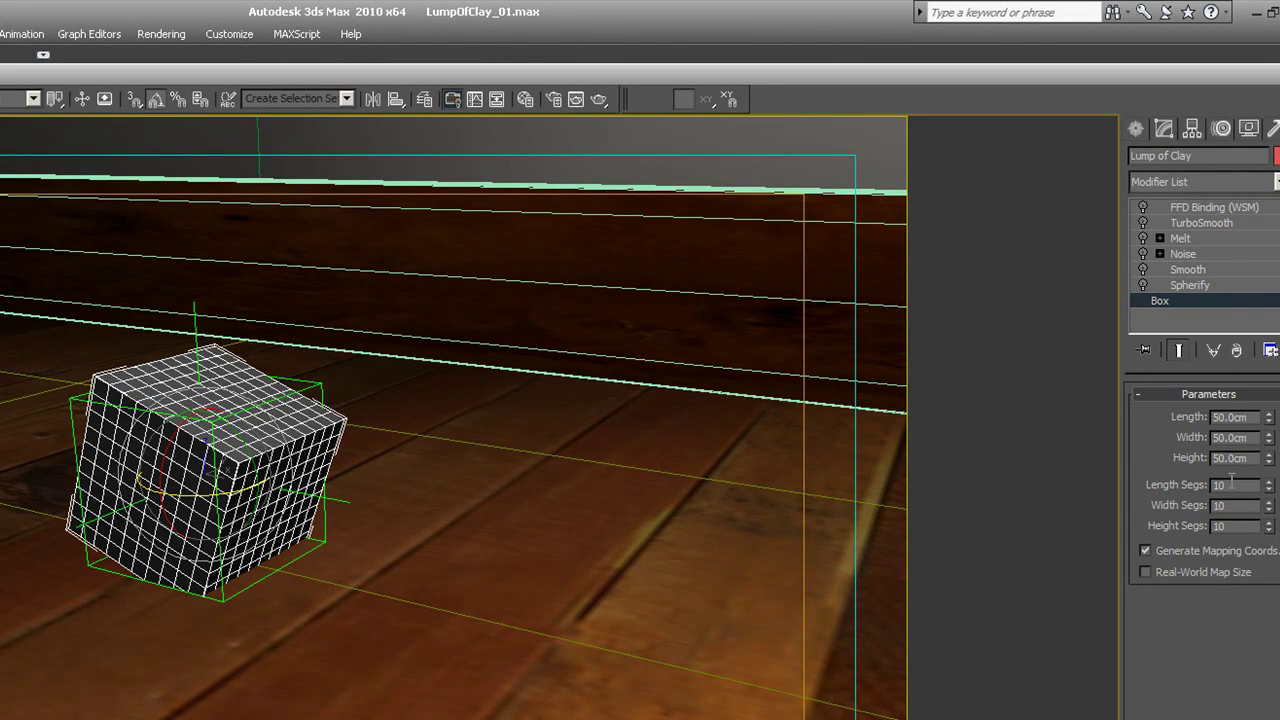
{"action": "left_click", "coordinate": [1183, 287]}
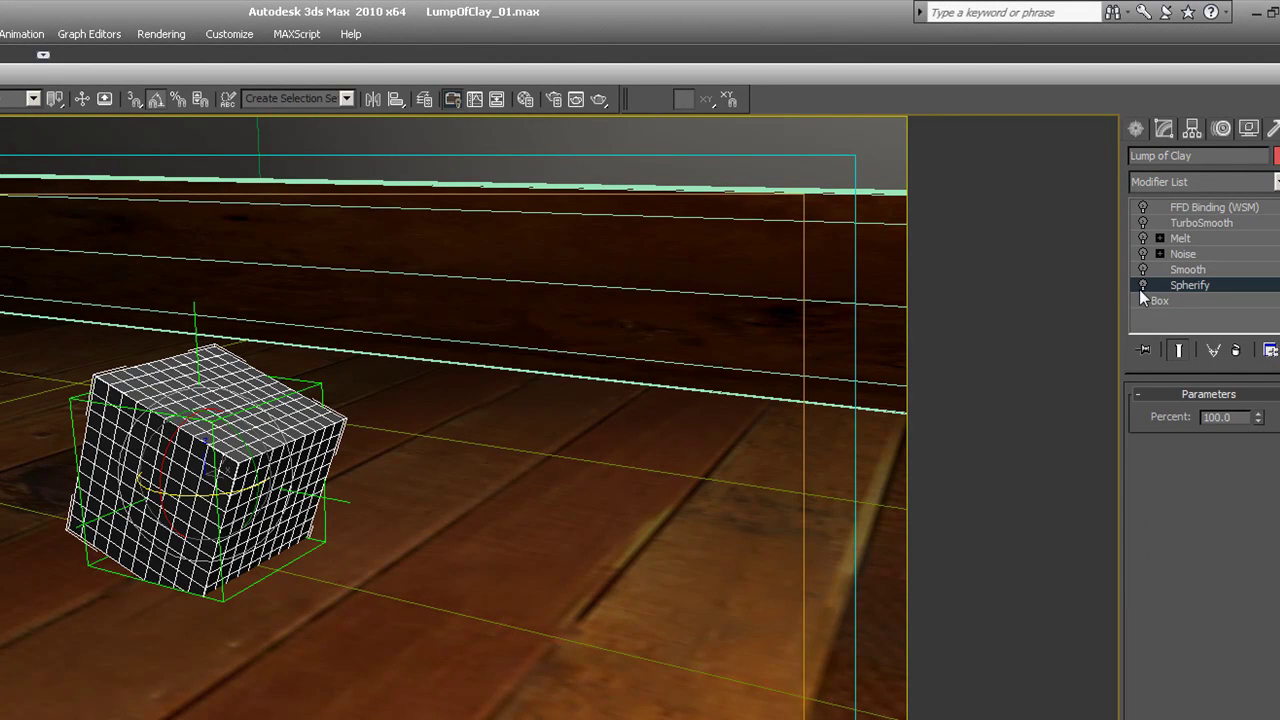
{"action": "left_click", "coordinate": [1142, 285]}
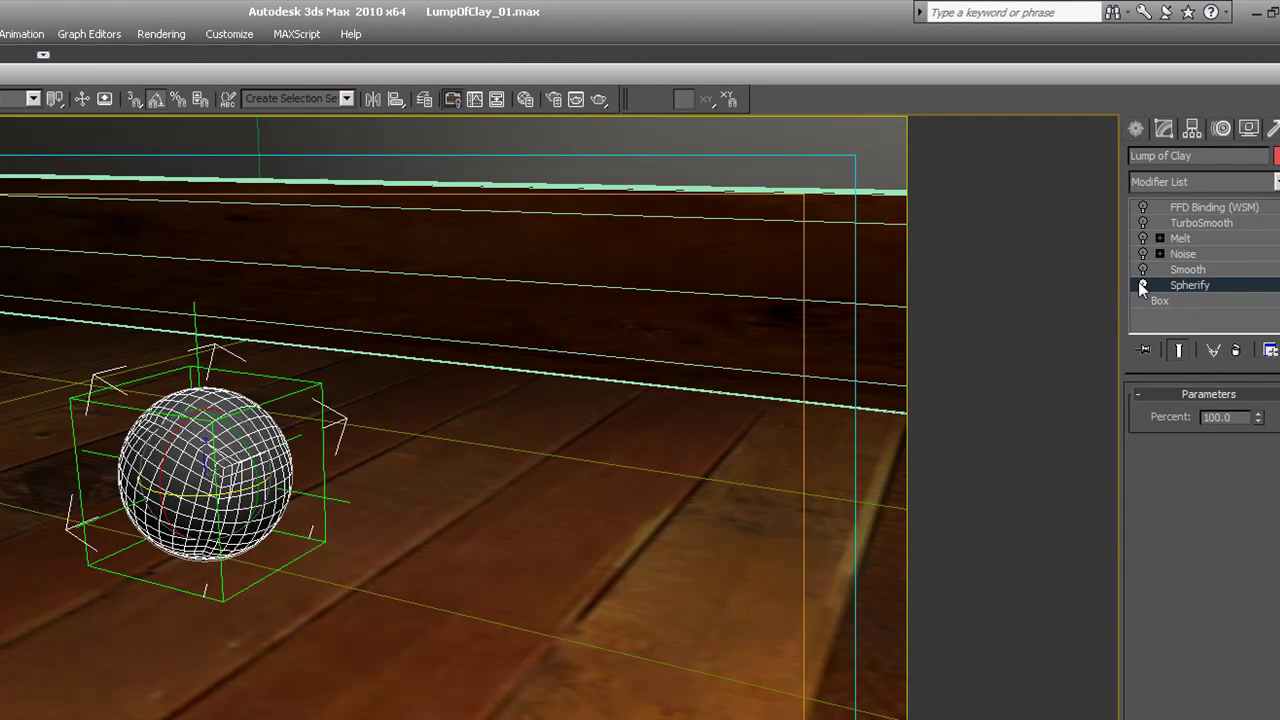
Switch off the wireframe overlay and turn on the Smooth modifier to even out the shading on the lump
{"action": "key", "text": "F3"}
{"action": "right_click", "coordinate": [636, 390]}
{"action": "key", "text": "Escape"}
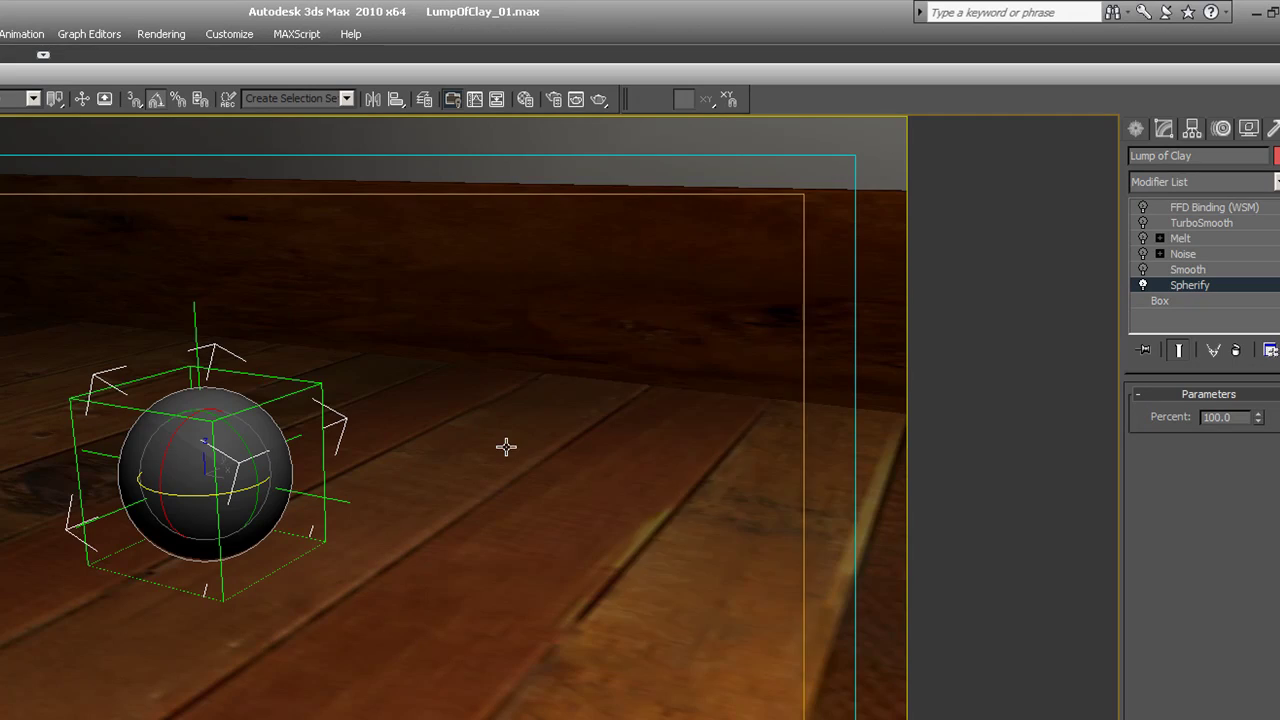
{"action": "key", "text": "shift+f"}
{"action": "key", "text": "z"}
{"action": "scroll", "coordinate": [416, 500], "scroll_direction": "up", "scroll_amount": 5}
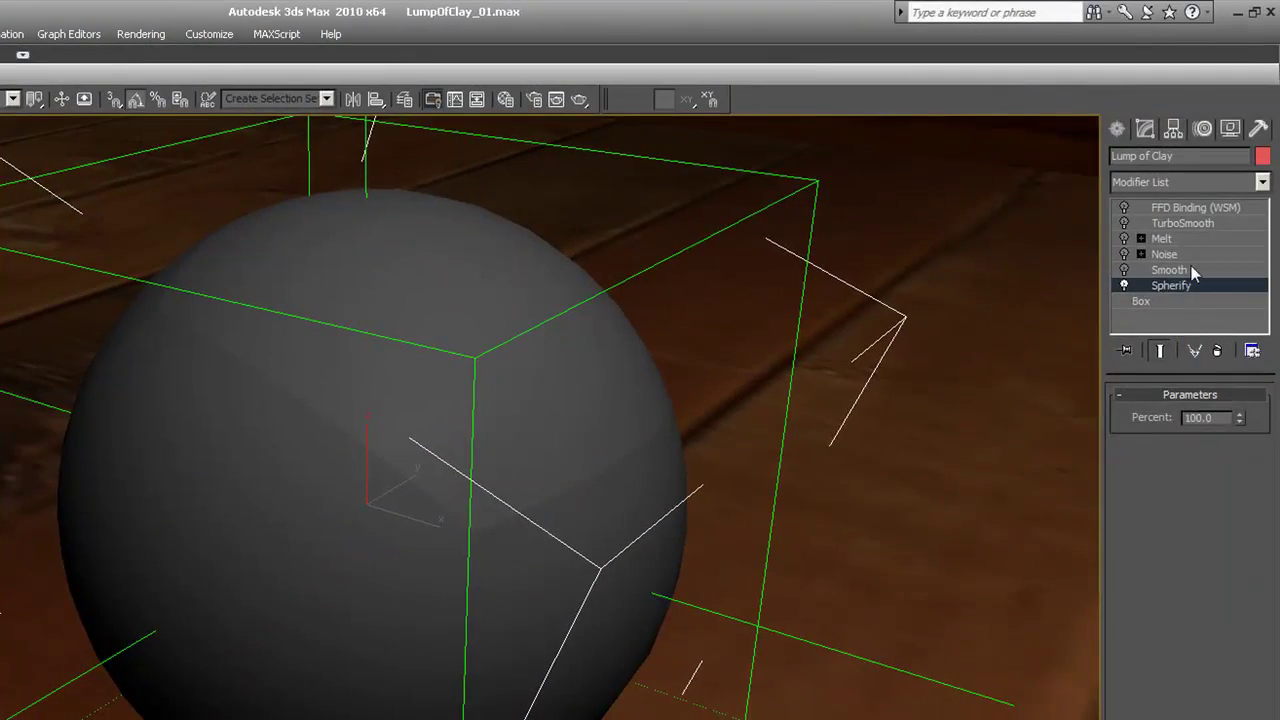
{"action": "left_click", "coordinate": [1279, 271]}
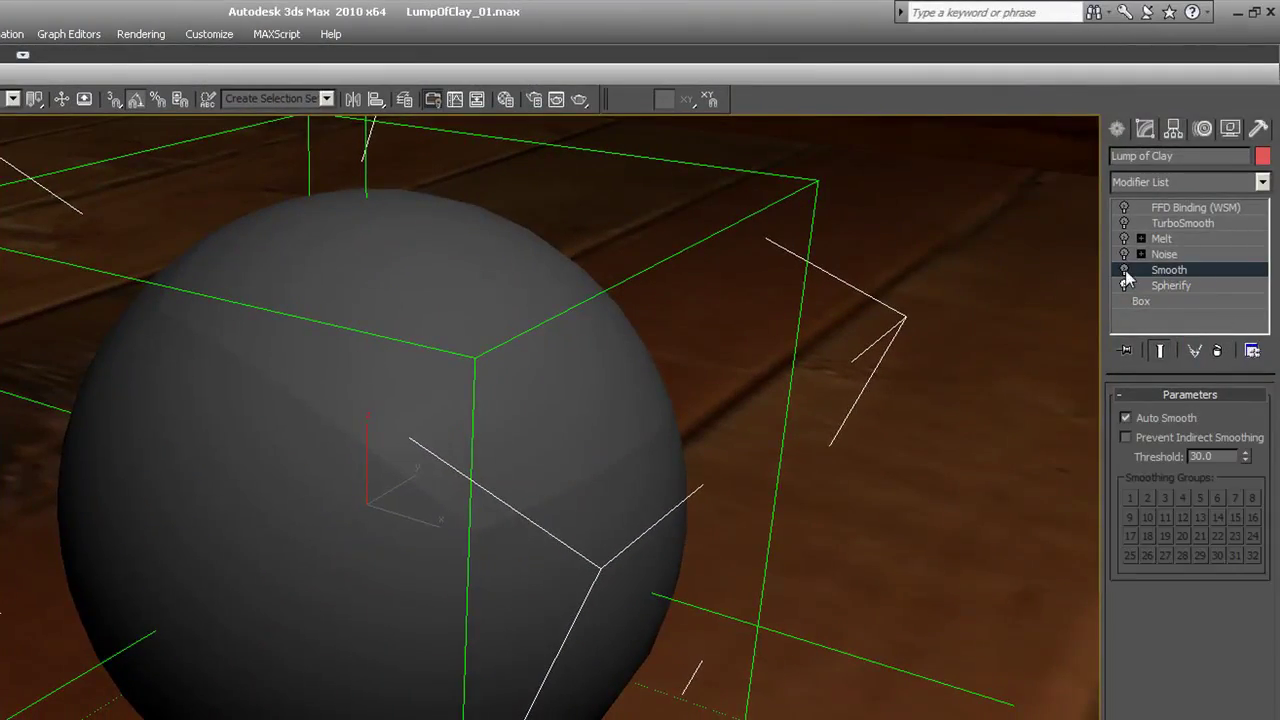
{"action": "mouse_move", "coordinate": [599, 398]}
{"action": "middle_mouse_down", "text": "alt"}
{"action": "mouse_move", "coordinate": [566, 471]}
{"action": "mouse_move", "coordinate": [584, 388]}
{"action": "middle_mouse_up", "text": "alt"}
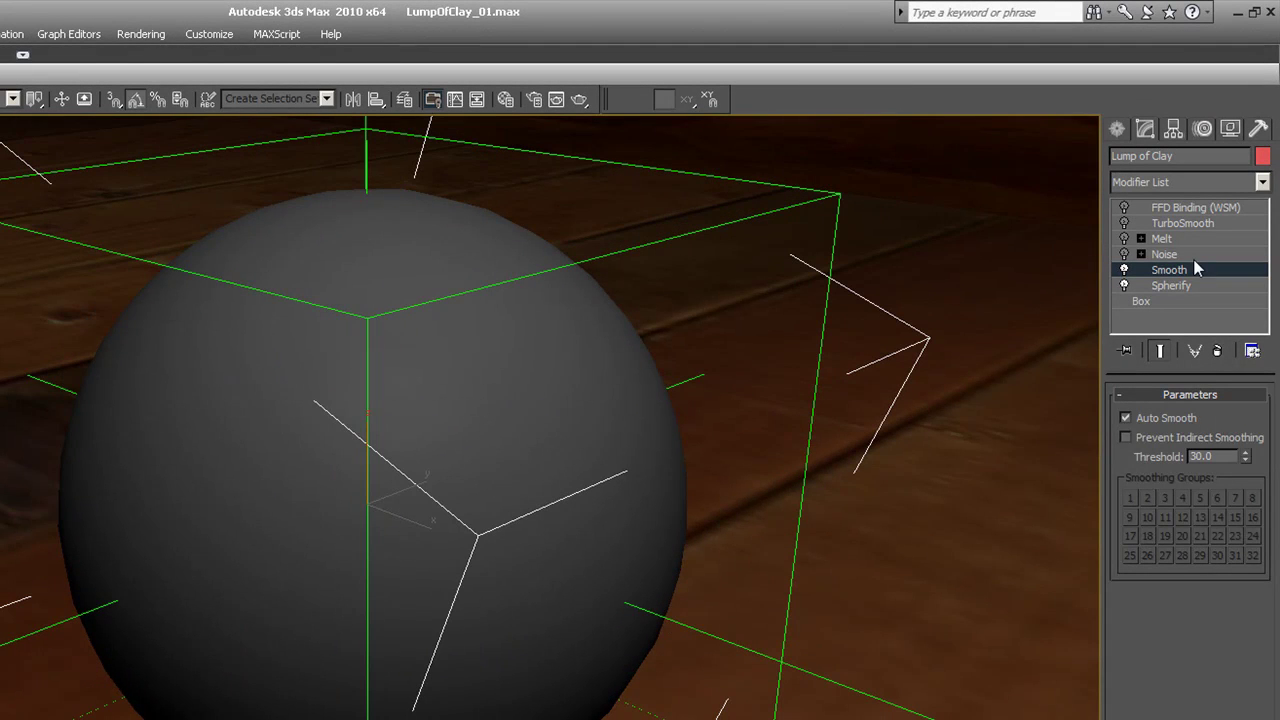
Turn on the Noise modifier to give the lump an irregular shape, and check the result from another angle
{"action": "left_click", "coordinate": [1180, 254]}
{"action": "left_click", "coordinate": [1125, 254]}
{"action": "mouse_move", "coordinate": [536, 462]}
{"action": "middle_mouse_down", "text": "alt"}
{"action": "mouse_move", "coordinate": [591, 423]}
{"action": "mouse_move", "coordinate": [620, 423]}
{"action": "mouse_move", "coordinate": [481, 471]}
{"action": "mouse_move", "coordinate": [580, 466]}
{"action": "mouse_move", "coordinate": [553, 471]}
{"action": "middle_mouse_up", "text": "alt"}
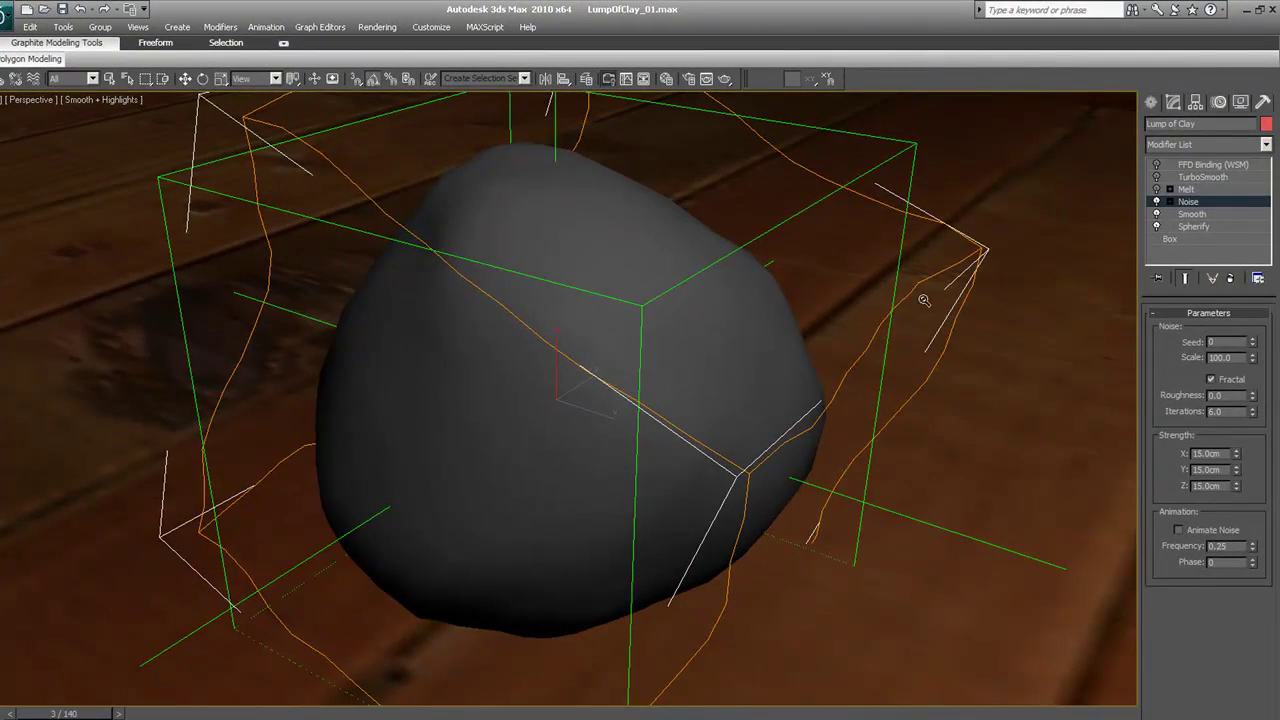
Isolate the Point helper that carries the Lump of Clay and bring its whole motion trajectory into view
{"action": "scroll", "coordinate": [930, 310], "scroll_direction": "down", "scroll_amount": 4}
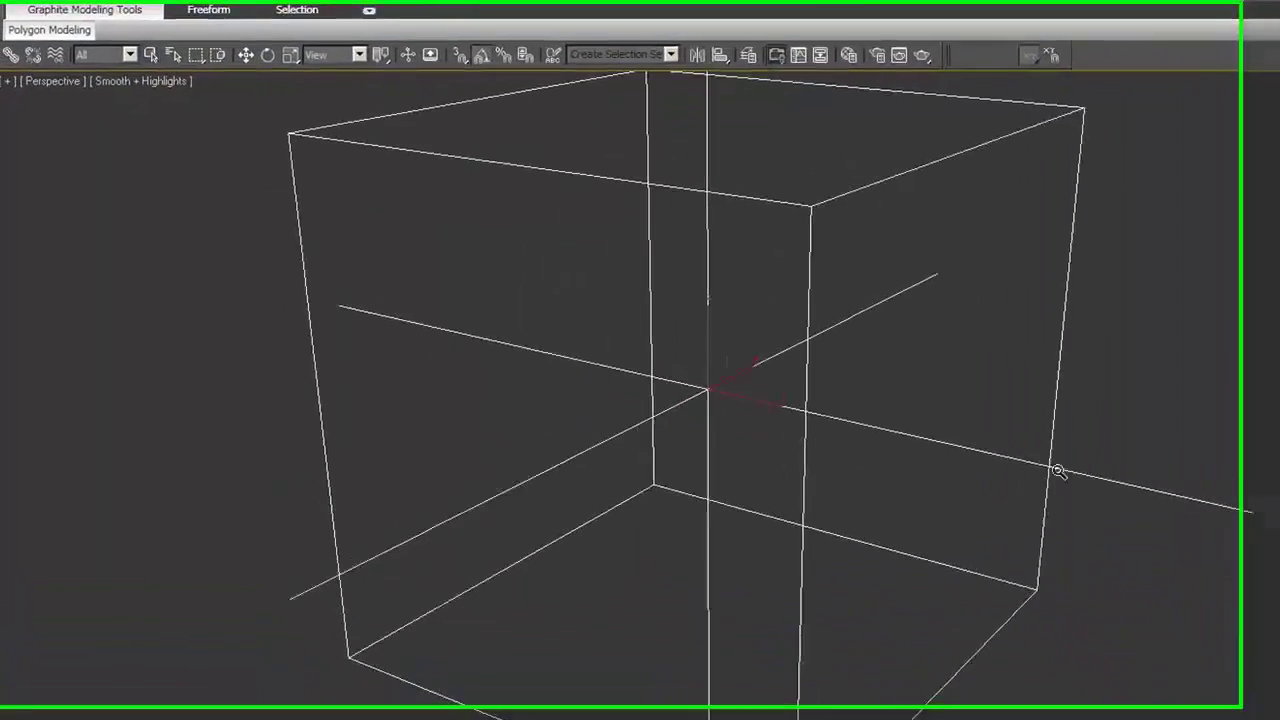
{"action": "scroll", "coordinate": [1058, 471], "scroll_direction": "down", "scroll_amount": 5}
{"action": "middle_click_drag", "start_coordinate": [1080, 640], "coordinate": [886, 591]}
{"action": "right_click", "coordinate": [933, 544]}
{"action": "left_click", "coordinate": [959, 576]}
{"action": "scroll", "coordinate": [959, 577], "scroll_direction": "down", "scroll_amount": 5}
{"action": "middle_click_drag", "start_coordinate": [1034, 634], "coordinate": [922, 593]}
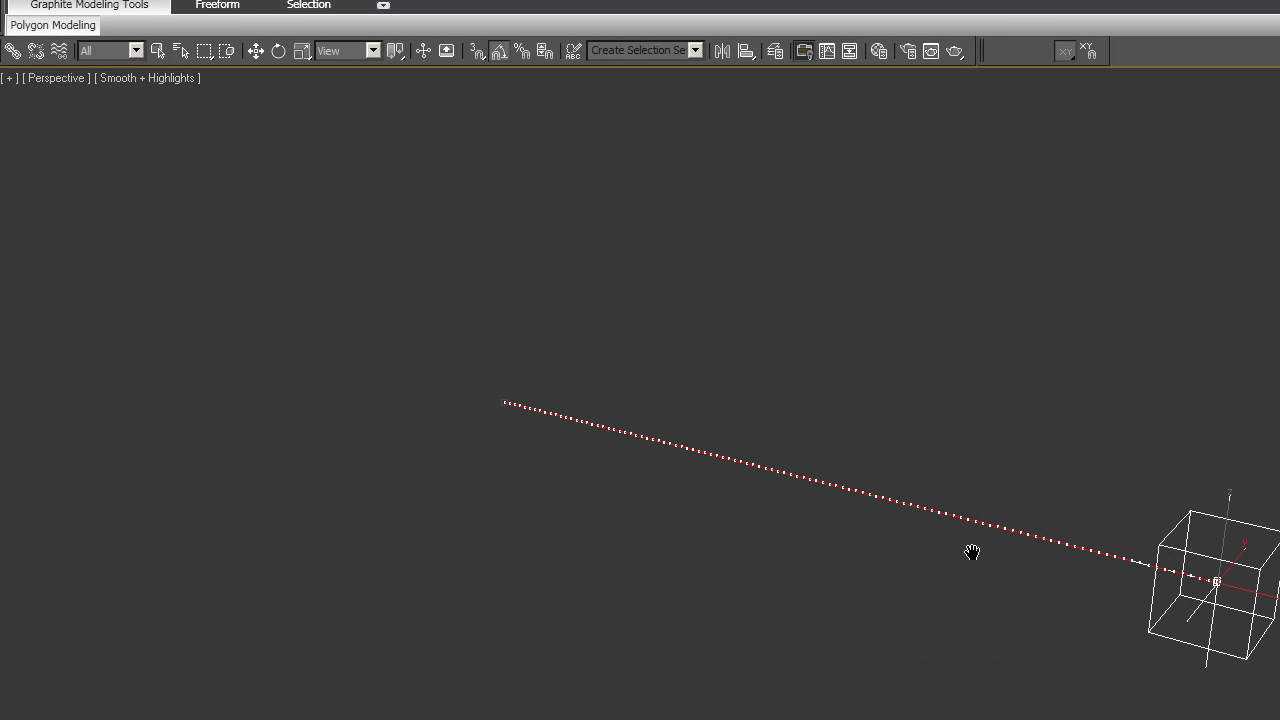
Examine the Point helper's position curves in the Curve Editor and close the editor
{"action": "right_click", "coordinate": [1044, 576]}
{"action": "left_click", "coordinate": [1050, 676]}
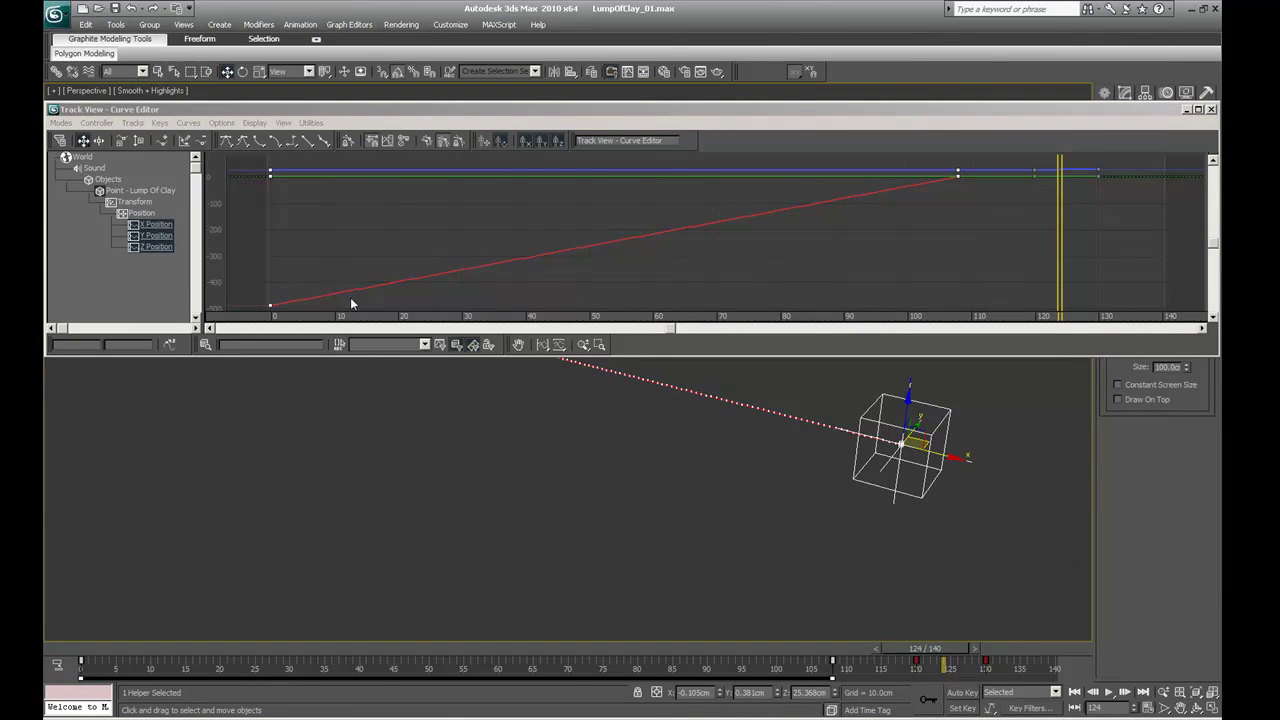
{"action": "left_click", "coordinate": [1212, 110]}
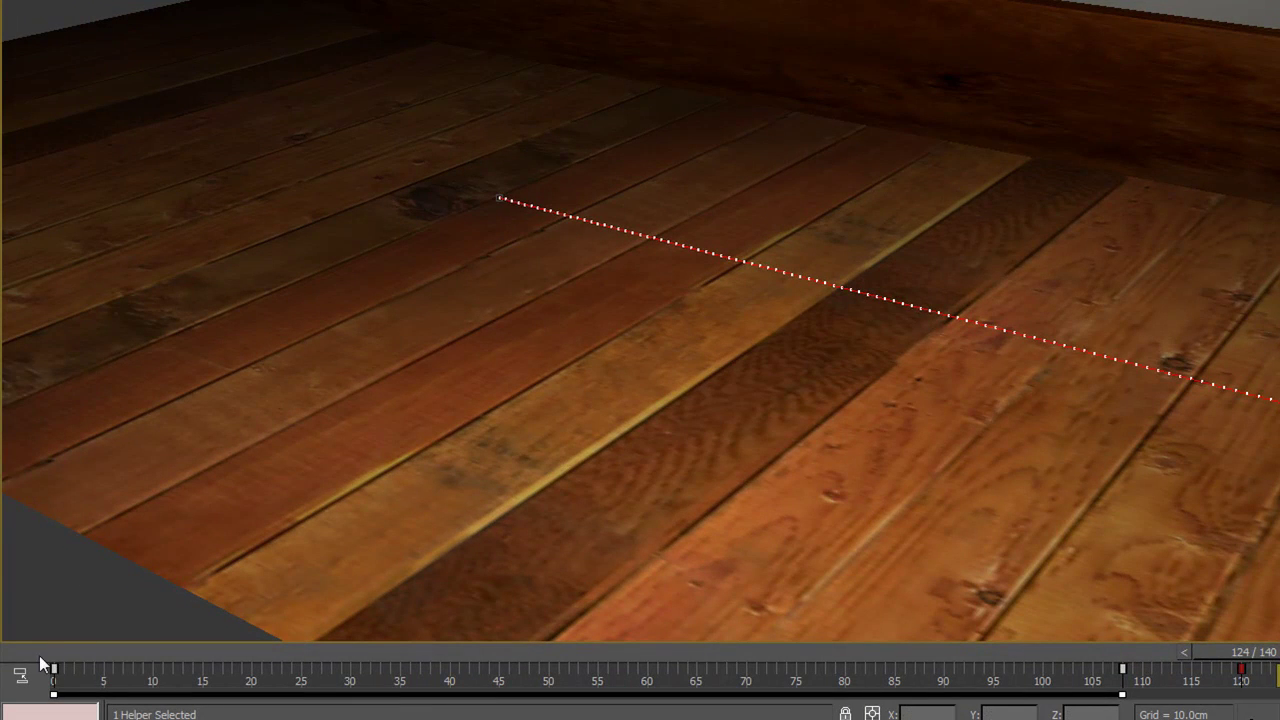
Return the animation to frame 0 and select the Lump of Clay at the start of its trajectory
{"action": "mouse_move", "coordinate": [39, 655]}
{"action": "left_mouse_down"}
{"action": "mouse_move", "coordinate": [58, 655]}
{"action": "mouse_move", "coordinate": [40, 655]}
{"action": "left_mouse_up"}
{"action": "scroll", "coordinate": [686, 380], "scroll_direction": "up", "scroll_amount": 3}
{"action": "scroll", "coordinate": [709, 309], "scroll_direction": "up", "scroll_amount": 3}
{"action": "left_click", "coordinate": [518, 257]}
{"action": "key", "text": "c"}
{"action": "key", "text": "F3"}
{"action": "key", "text": "F3"}
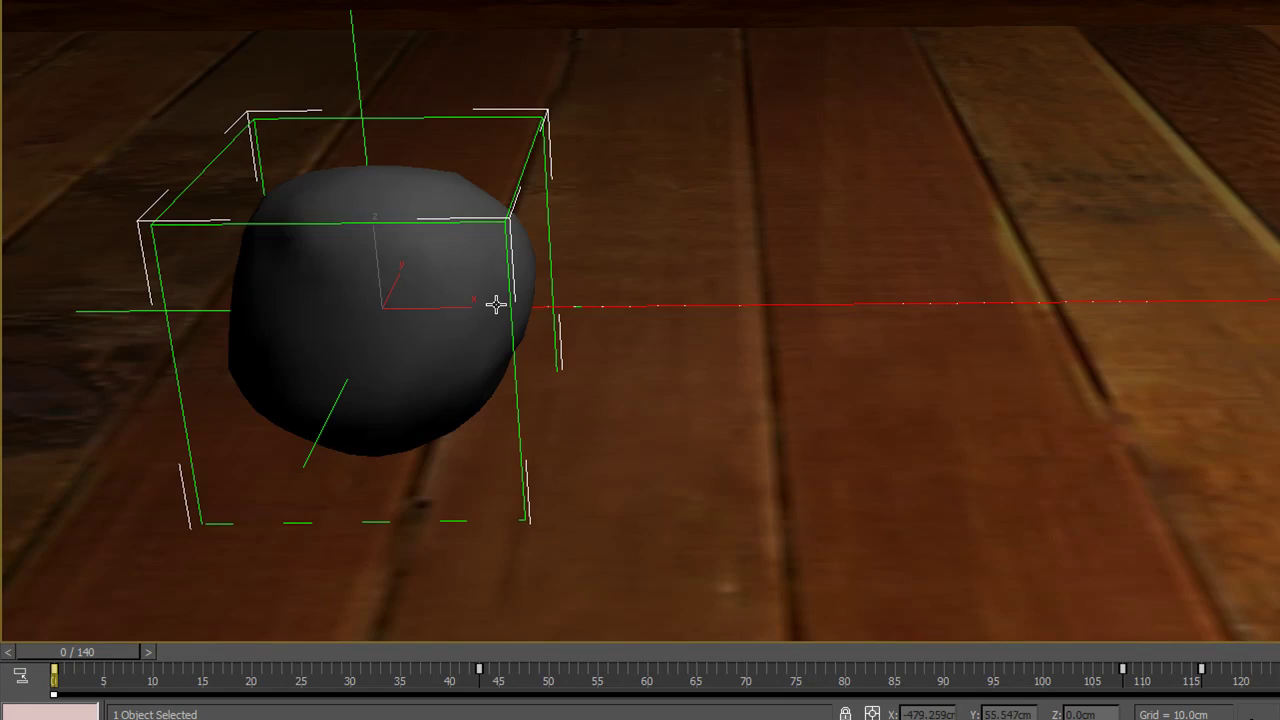
Scrub the animation forward and back to frame 0 to check how the lump moves along its trajectory
{"action": "scroll", "coordinate": [496, 304], "scroll_direction": "down", "scroll_amount": 3}
{"action": "left_click_drag", "start_coordinate": [108, 653], "coordinate": [200, 654]}
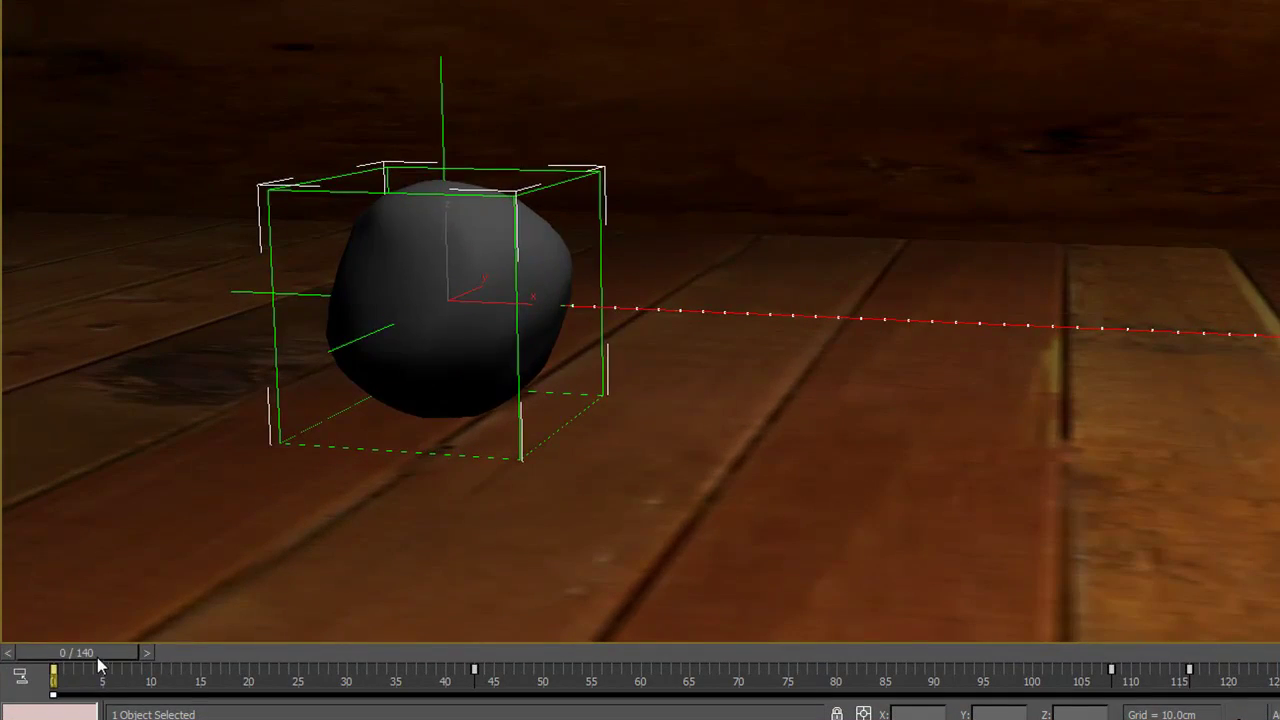
{"action": "left_click_drag", "start_coordinate": [112, 652], "coordinate": [466, 680]}
{"action": "middle_click_drag", "start_coordinate": [760, 534], "coordinate": [543, 543], "text": "alt"}
{"action": "left_click_drag", "start_coordinate": [483, 651], "coordinate": [53, 666]}
{"action": "left_click_drag", "start_coordinate": [651, 340], "coordinate": [651, 364]}
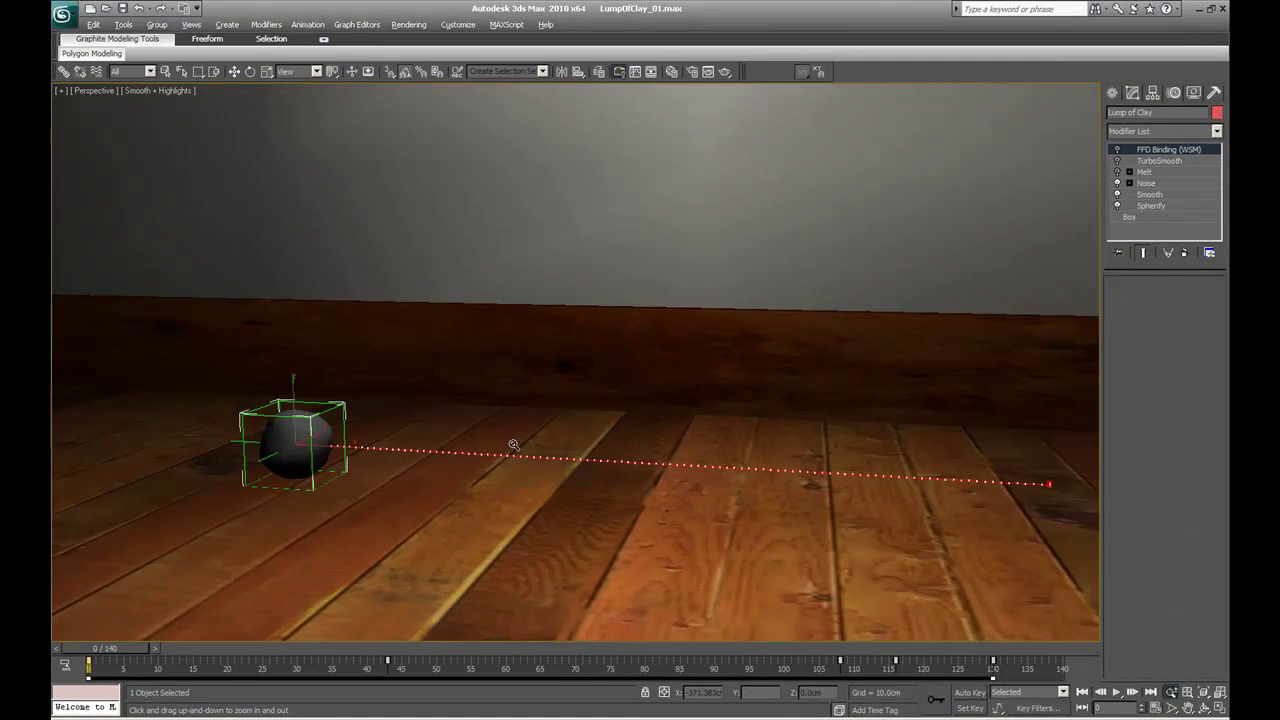
Unhide the Space Warps category so the FFD lattice around the lump is displayed
{"action": "middle_click_drag", "start_coordinate": [513, 444], "coordinate": [694, 449], "text": "alt"}
{"action": "right_click", "coordinate": [694, 449]}
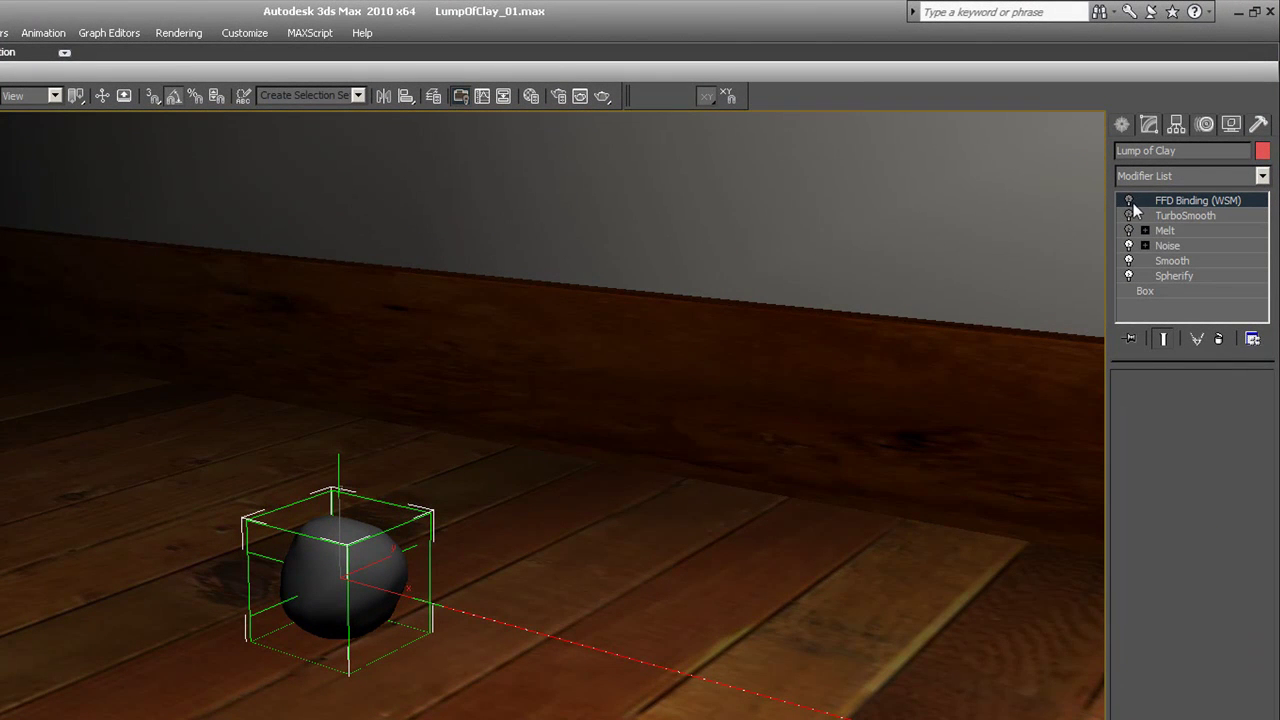
{"action": "left_click", "coordinate": [1226, 130]}
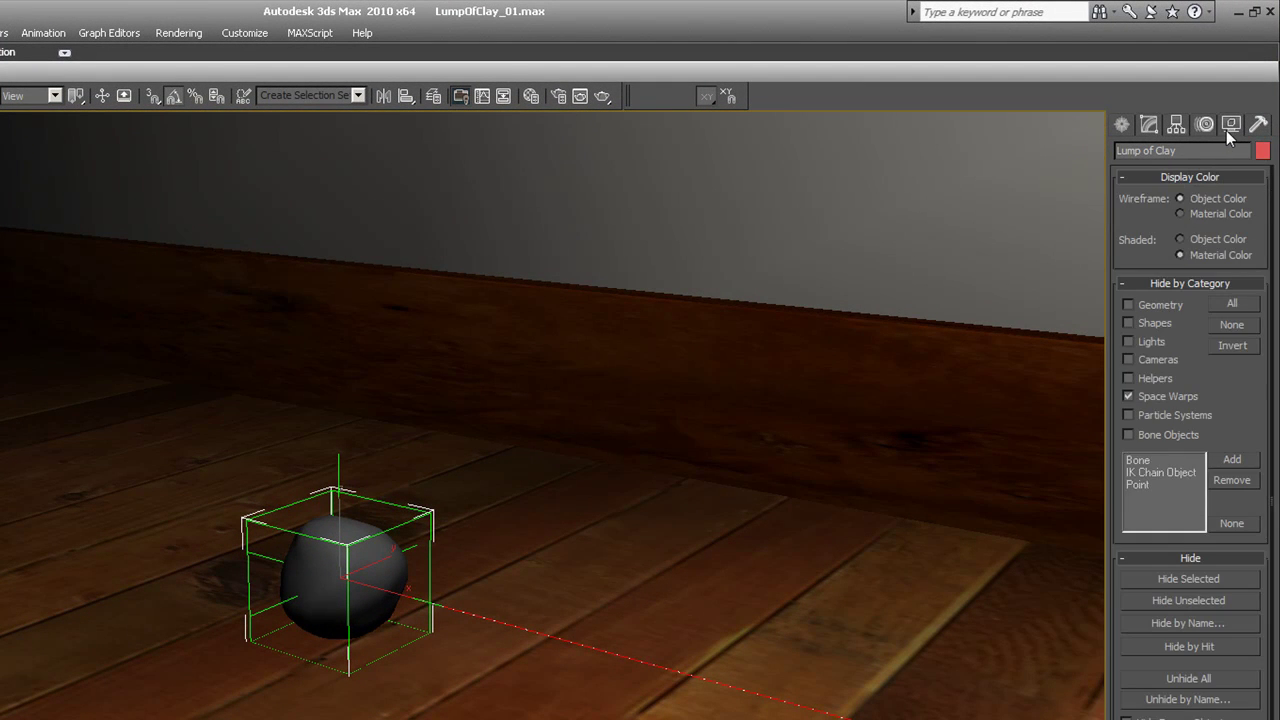
{"action": "left_click", "coordinate": [1156, 399]}
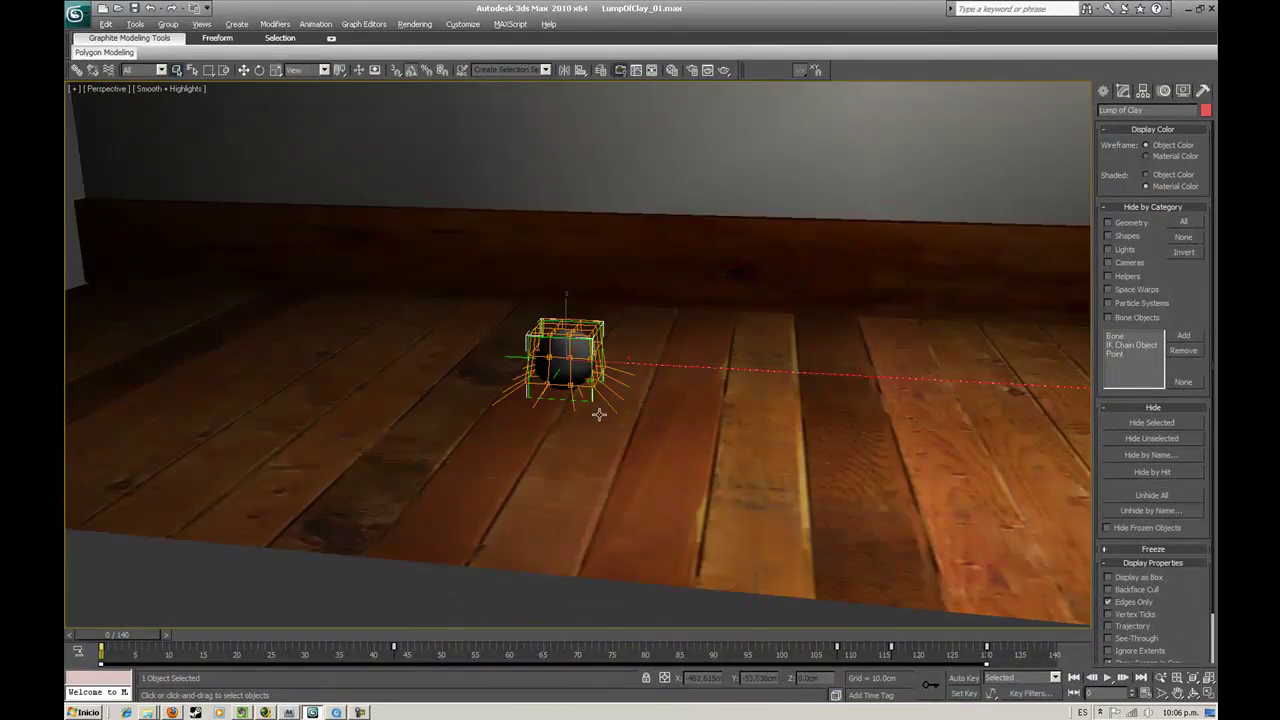
{"action": "key", "text": "alt+z"}
{"action": "left_click_drag", "start_coordinate": [700, 440], "coordinate": [799, 542]}
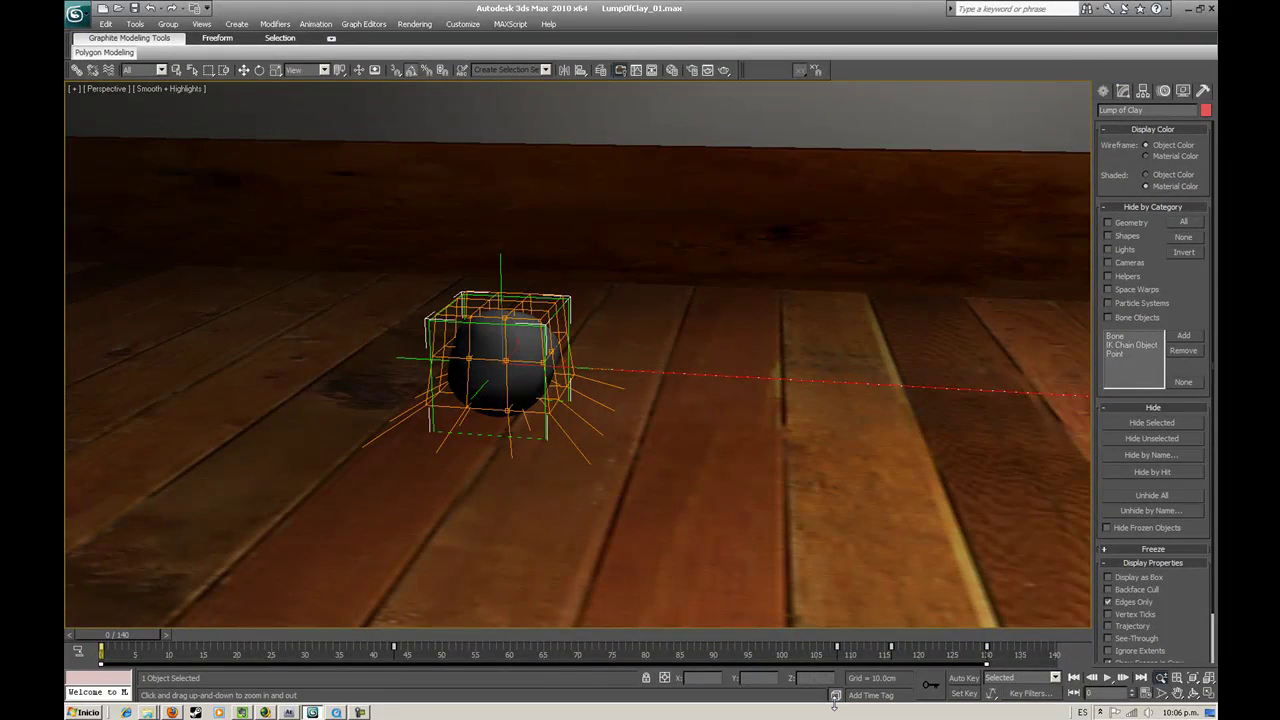
Turn on the lump's FFD Binding modifier so the lattice deforms the clay
{"action": "left_click", "coordinate": [1124, 91]}
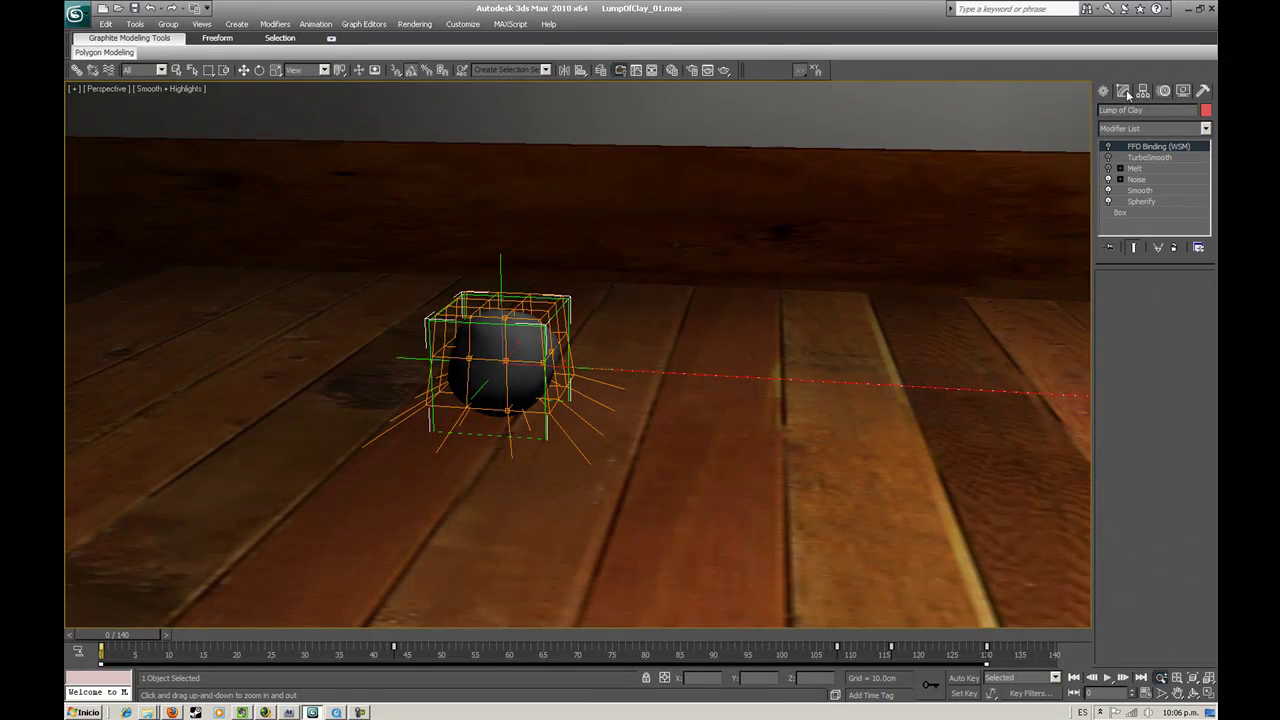
{"action": "left_click", "coordinate": [1108, 147]}
{"action": "left_click_drag", "start_coordinate": [891, 220], "coordinate": [576, 365]}
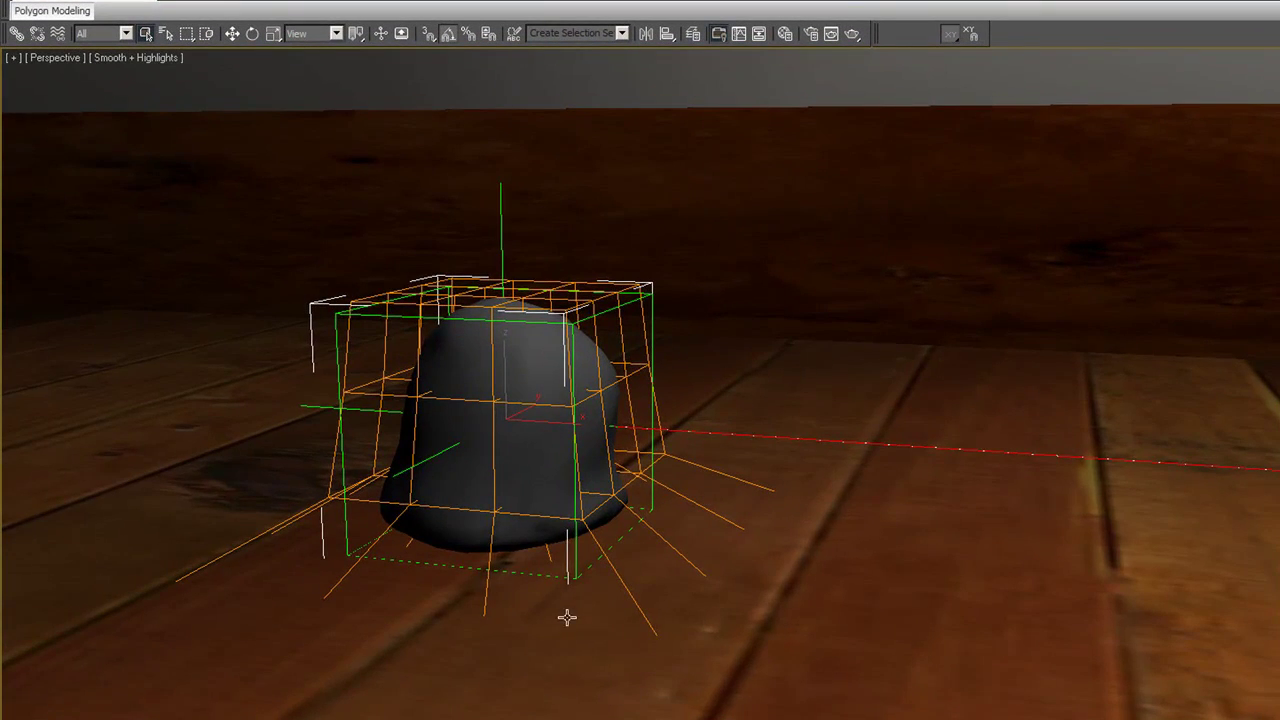
Select the FFD Squish Effect space warp and inspect its lattice control points in wireframe and shaded display
{"action": "middle_click_drag", "start_coordinate": [566, 568], "coordinate": [553, 528], "text": "alt"}
{"action": "key", "text": "1"}
{"action": "key", "text": "F3"}
{"action": "key", "text": "ctrl+a"}
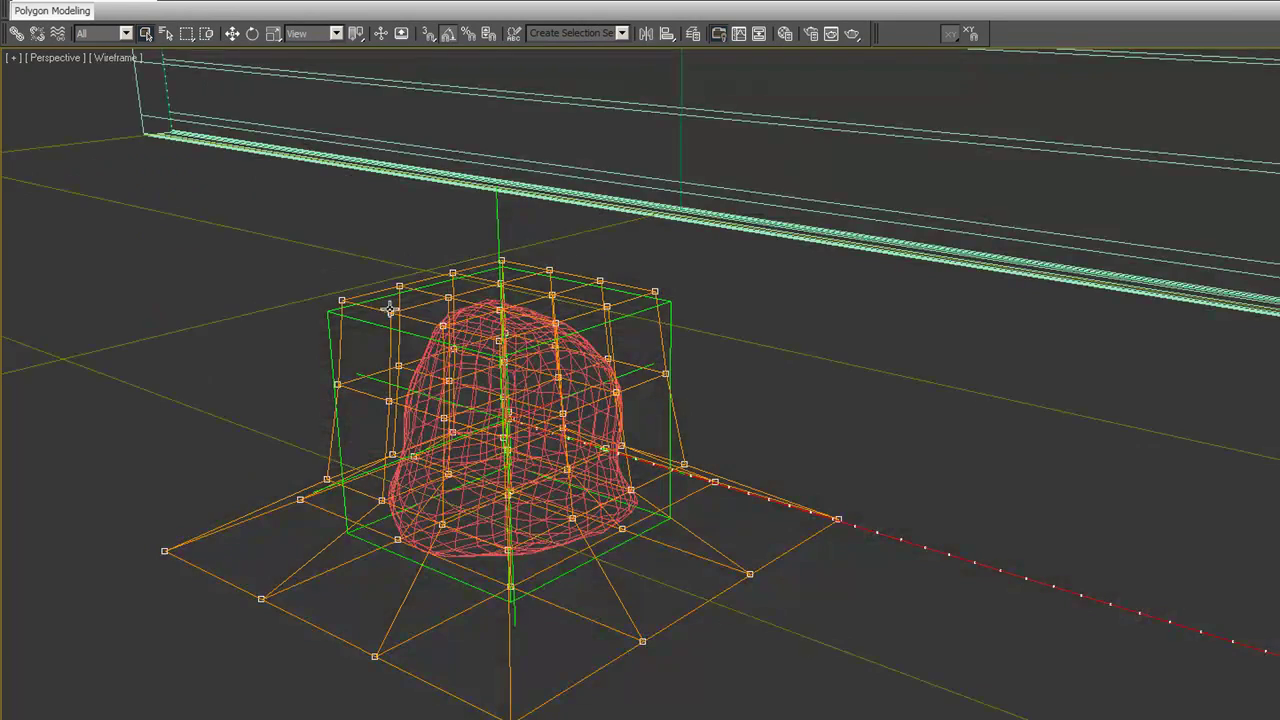
{"action": "key", "text": "F3"}
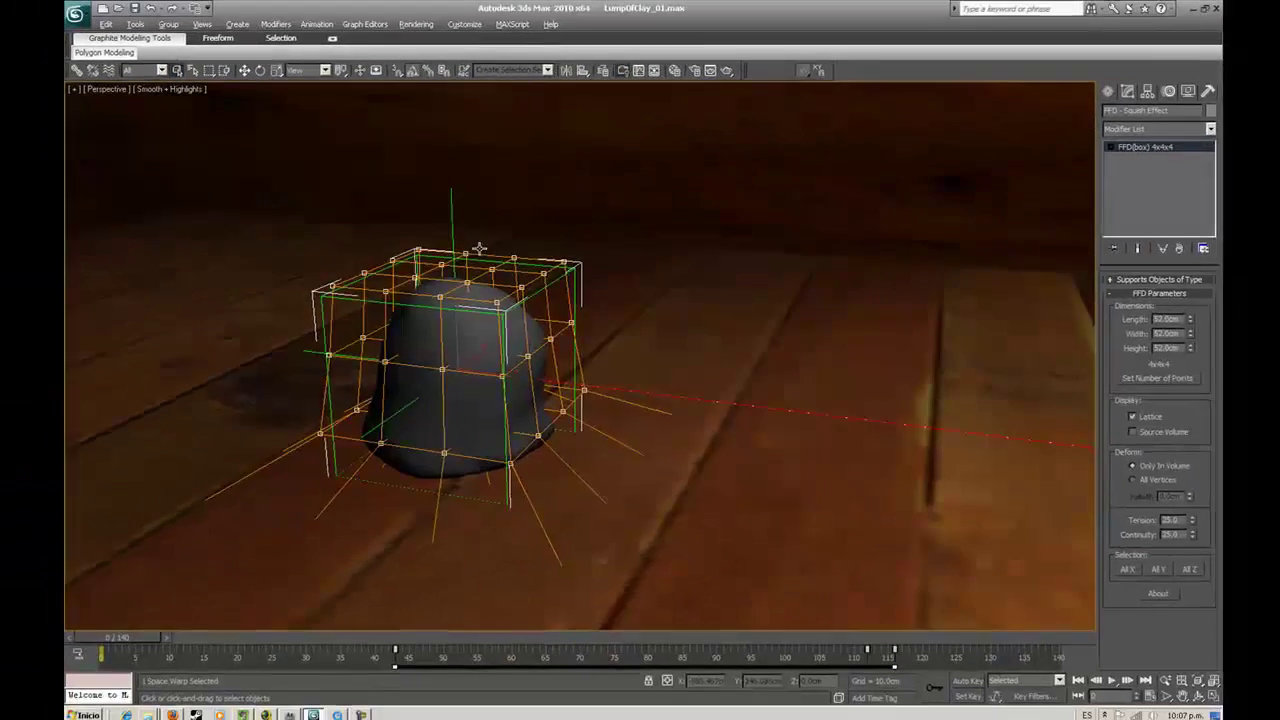
{"action": "scroll", "coordinate": [525, 310], "scroll_direction": "down", "scroll_amount": 3}
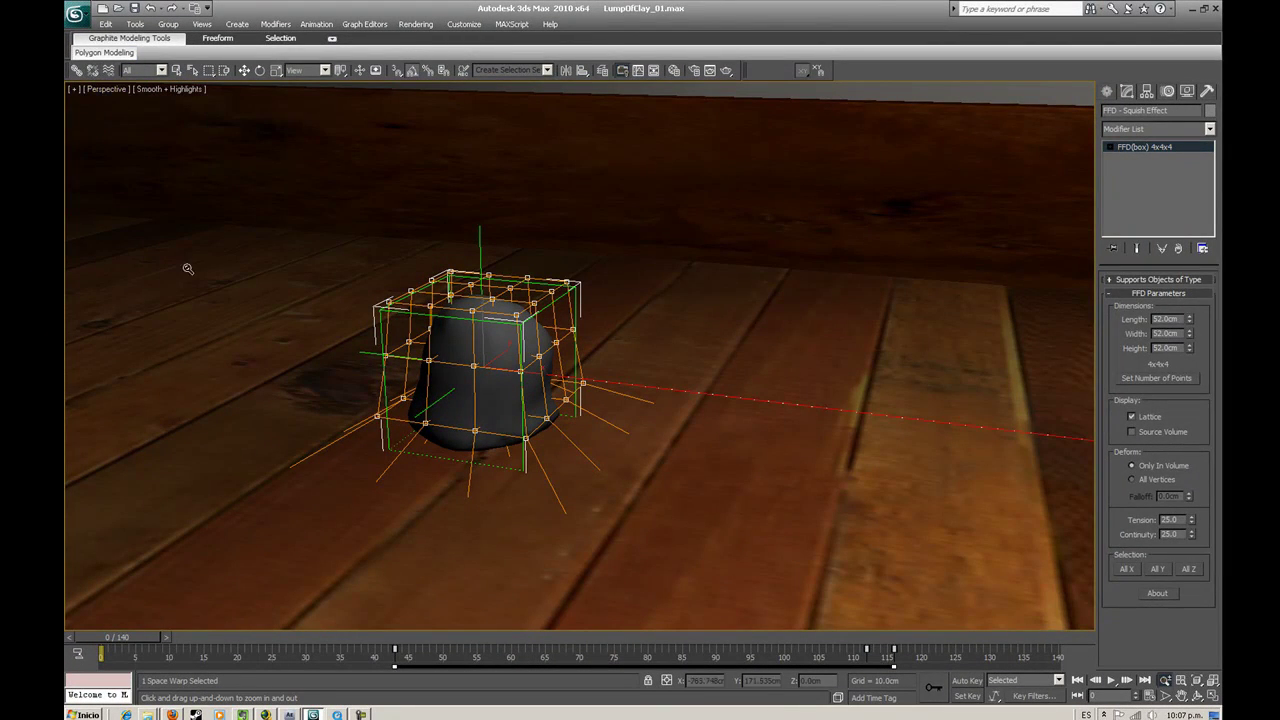
Activate Select and Link and examine in wireframe how the Squish Effect lattice sits within the Point helper
{"action": "left_click_drag", "start_coordinate": [138, 640], "coordinate": [93, 630]}
{"action": "key", "text": "alt+z"}
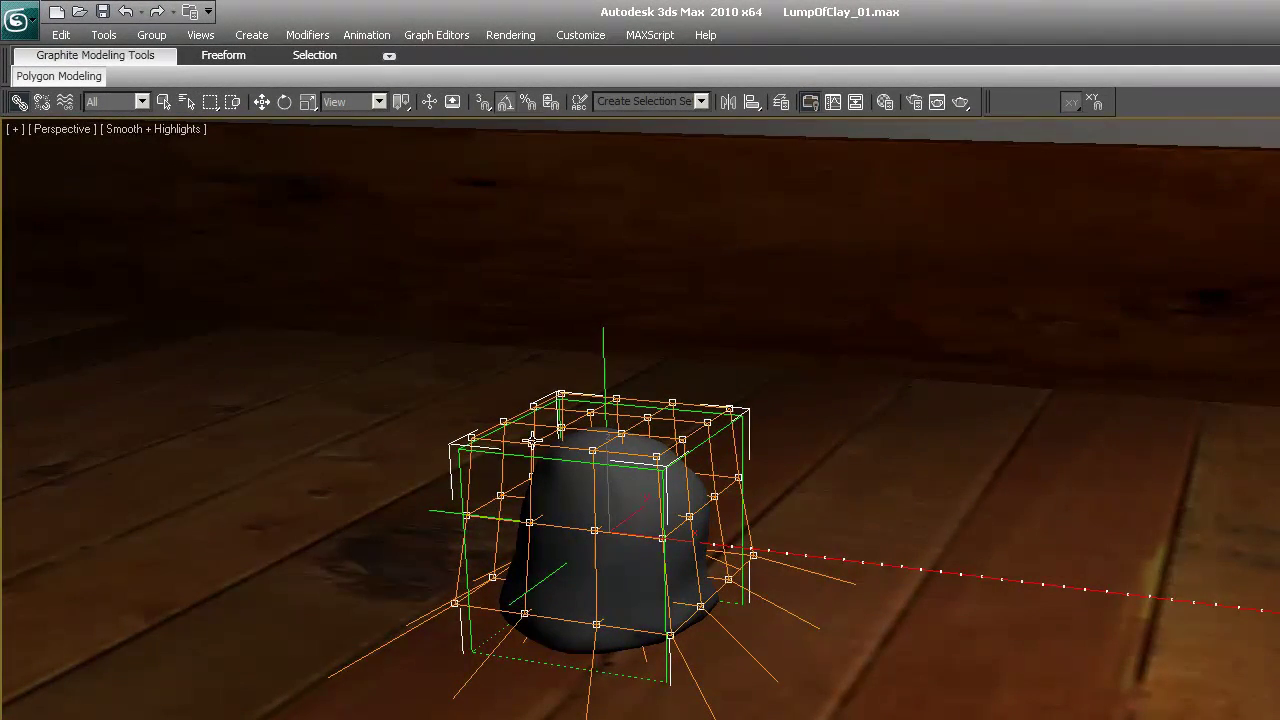
{"action": "key", "text": "F3"}
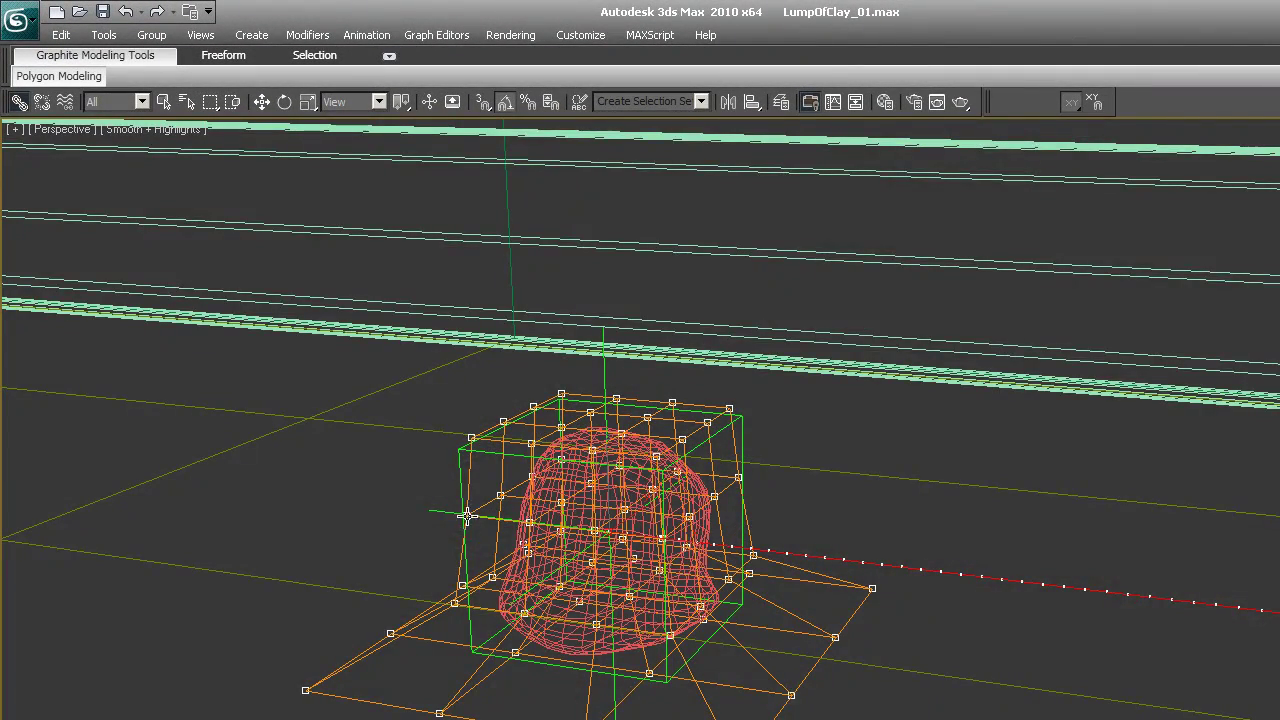
{"action": "left_click_drag", "start_coordinate": [471, 503], "coordinate": [461, 473]}
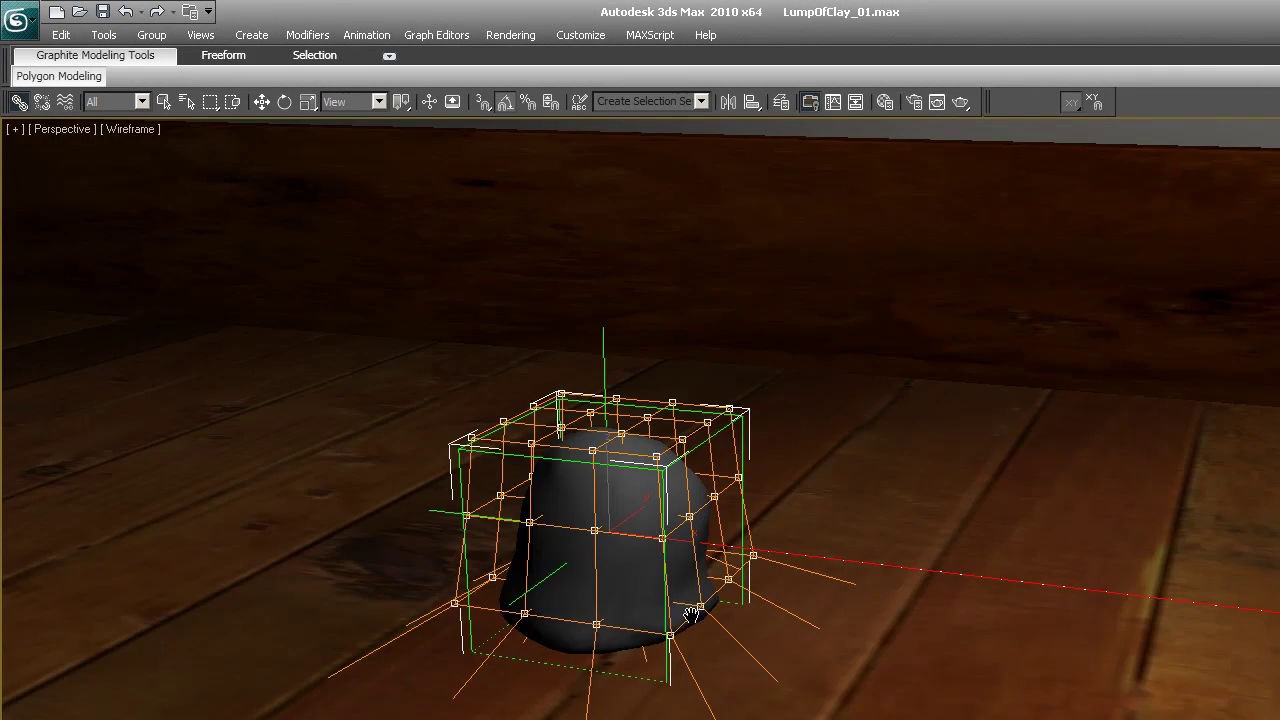
{"action": "scroll", "coordinate": [660, 620], "scroll_direction": "up", "scroll_amount": 3}
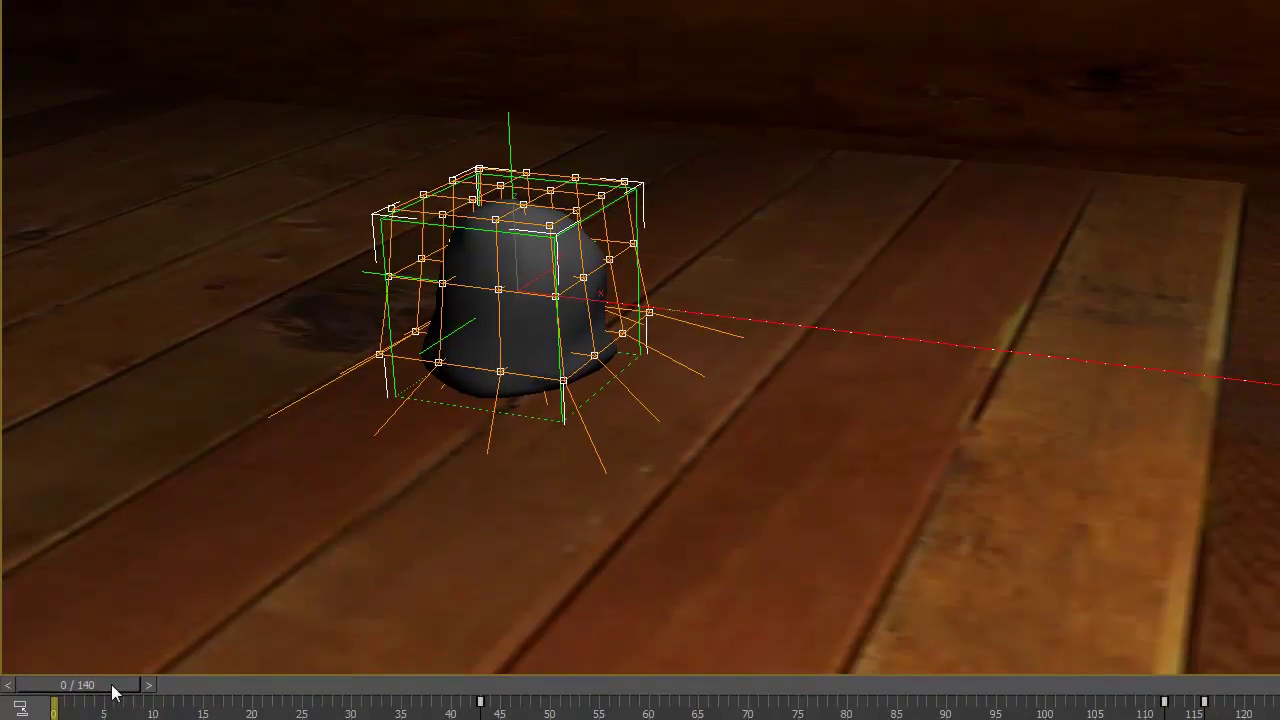
Scrub the animation to frame 53 to review how the squished lump and lattice travel over the floor
{"action": "left_click_drag", "start_coordinate": [114, 694], "coordinate": [390, 690]}
{"action": "middle_click_drag", "start_coordinate": [880, 462], "coordinate": [529, 409]}
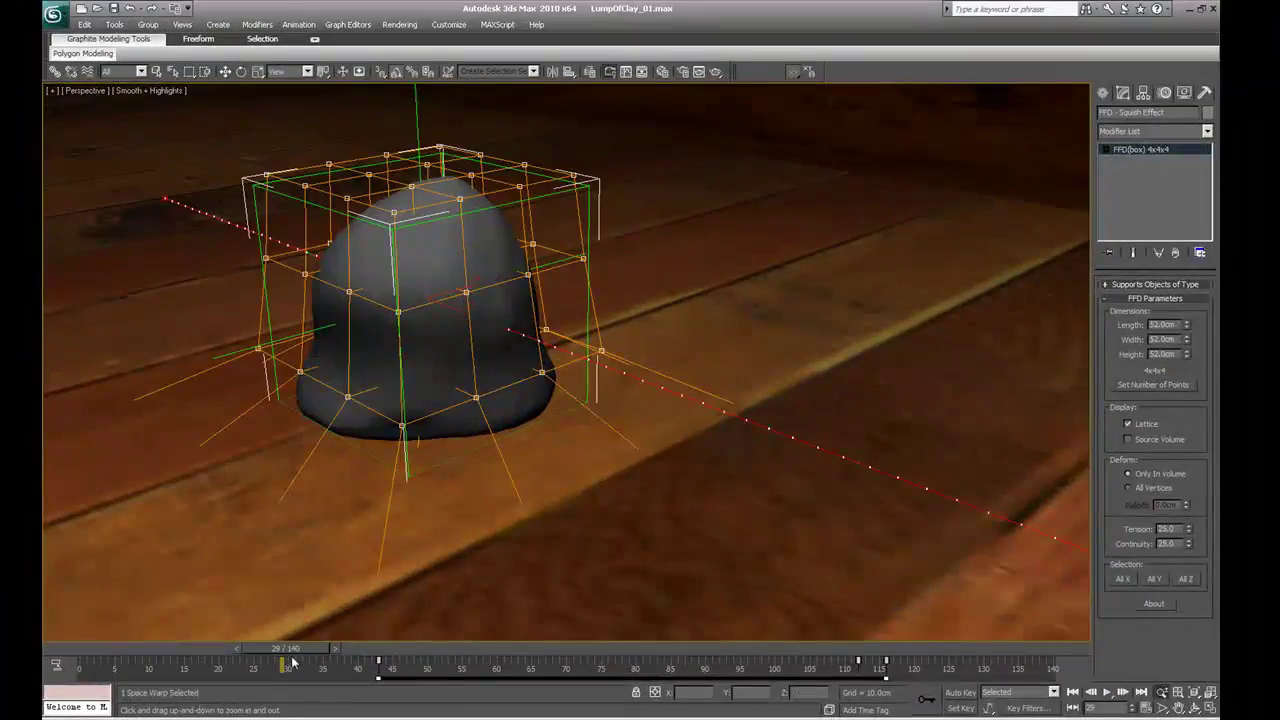
{"action": "left_click_drag", "start_coordinate": [292, 662], "coordinate": [448, 662]}
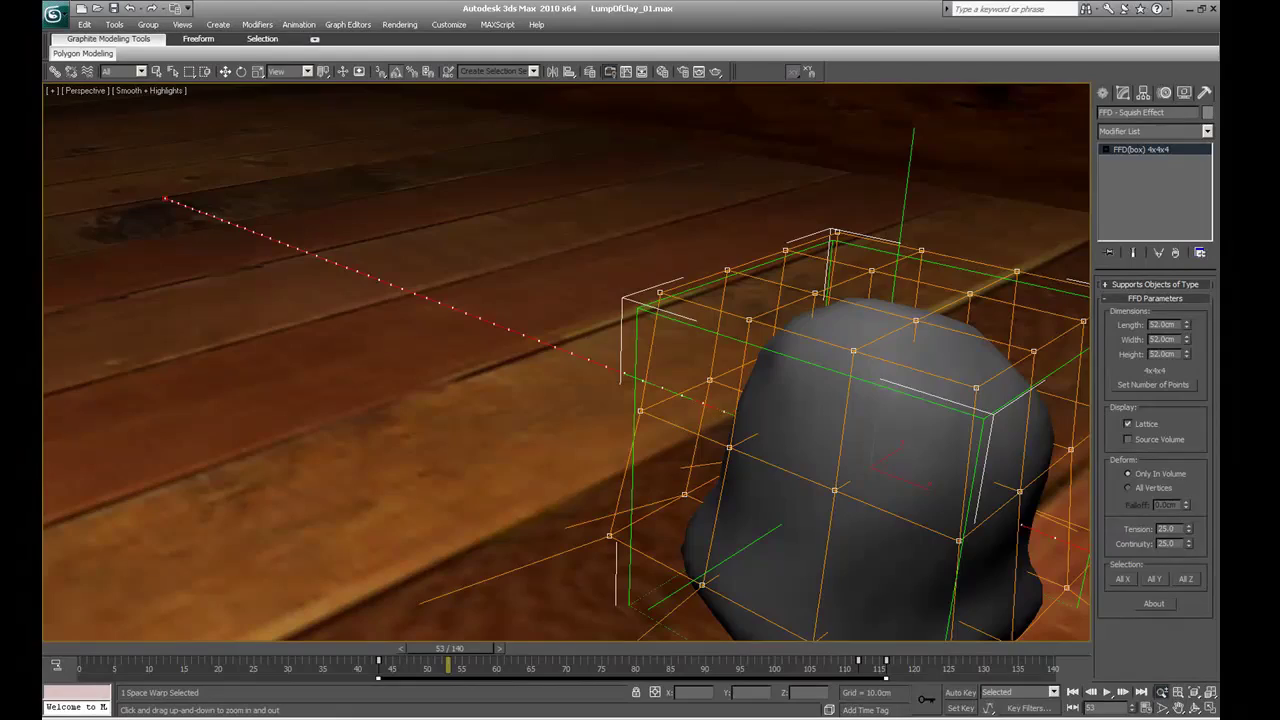
Hide the Space Warps and Helpers categories and preview the clay's movement without the rig displayed
{"action": "left_click", "coordinate": [1185, 93]}
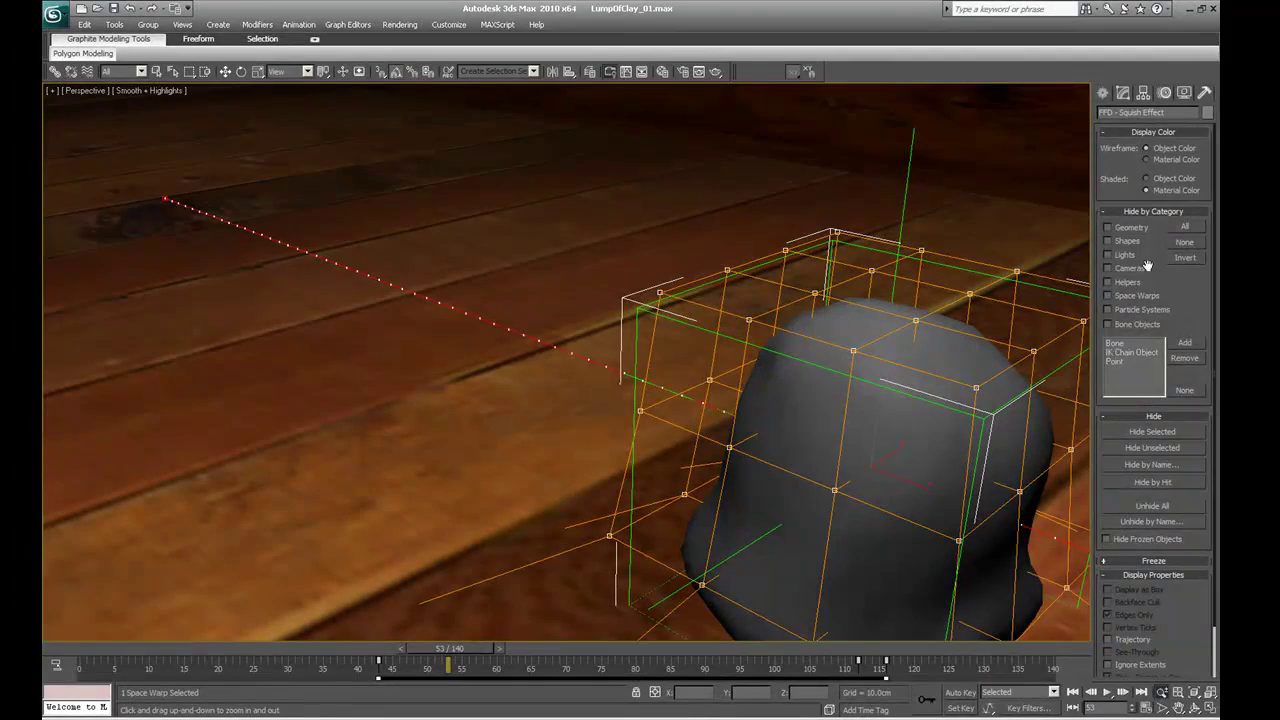
{"action": "left_click", "coordinate": [1137, 296]}
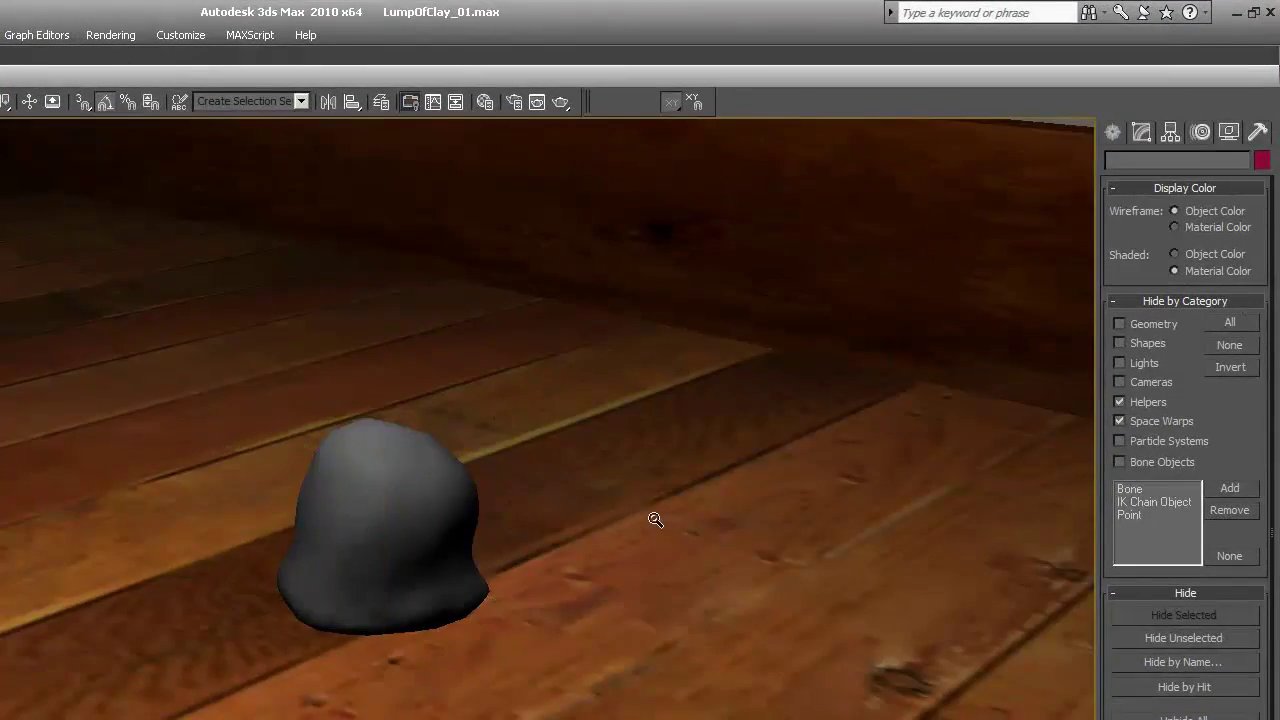
{"action": "left_click_drag", "start_coordinate": [654, 517], "coordinate": [684, 568]}
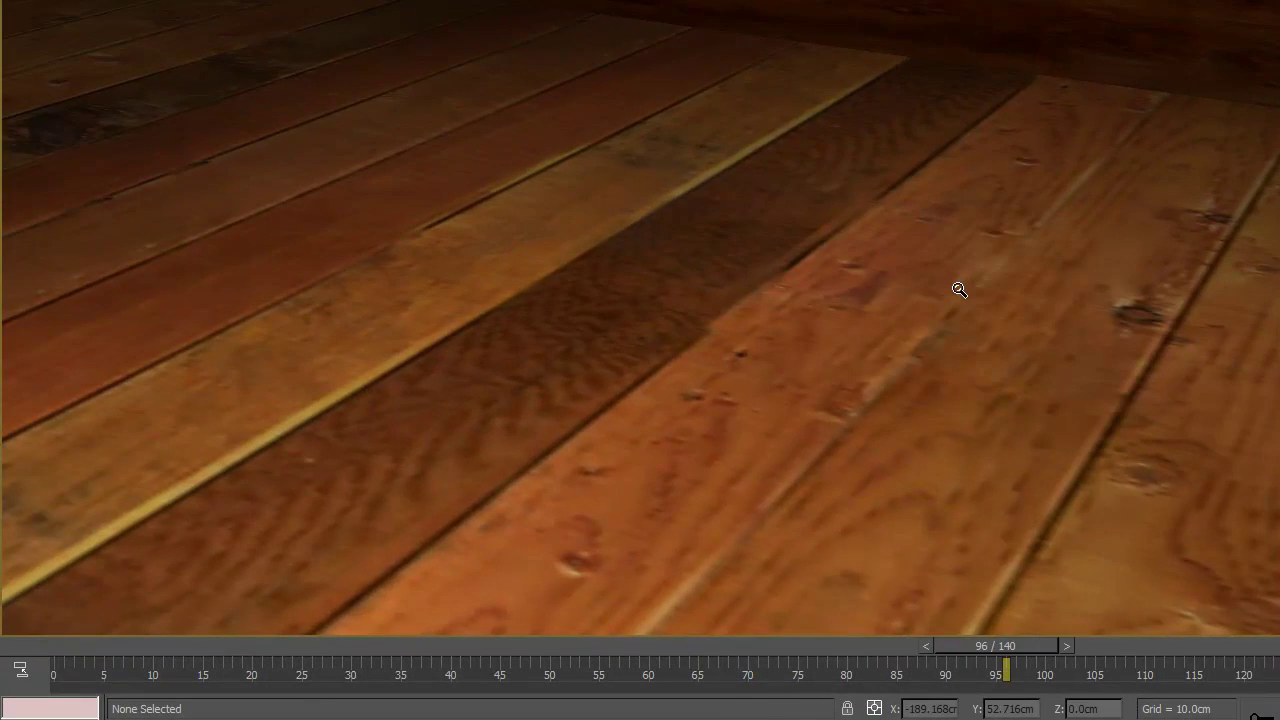
Select the Lump of Clay, unhide the Space Warps category and scrub the animation to frame 138
{"action": "left_click_drag", "start_coordinate": [958, 290], "coordinate": [1000, 614]}
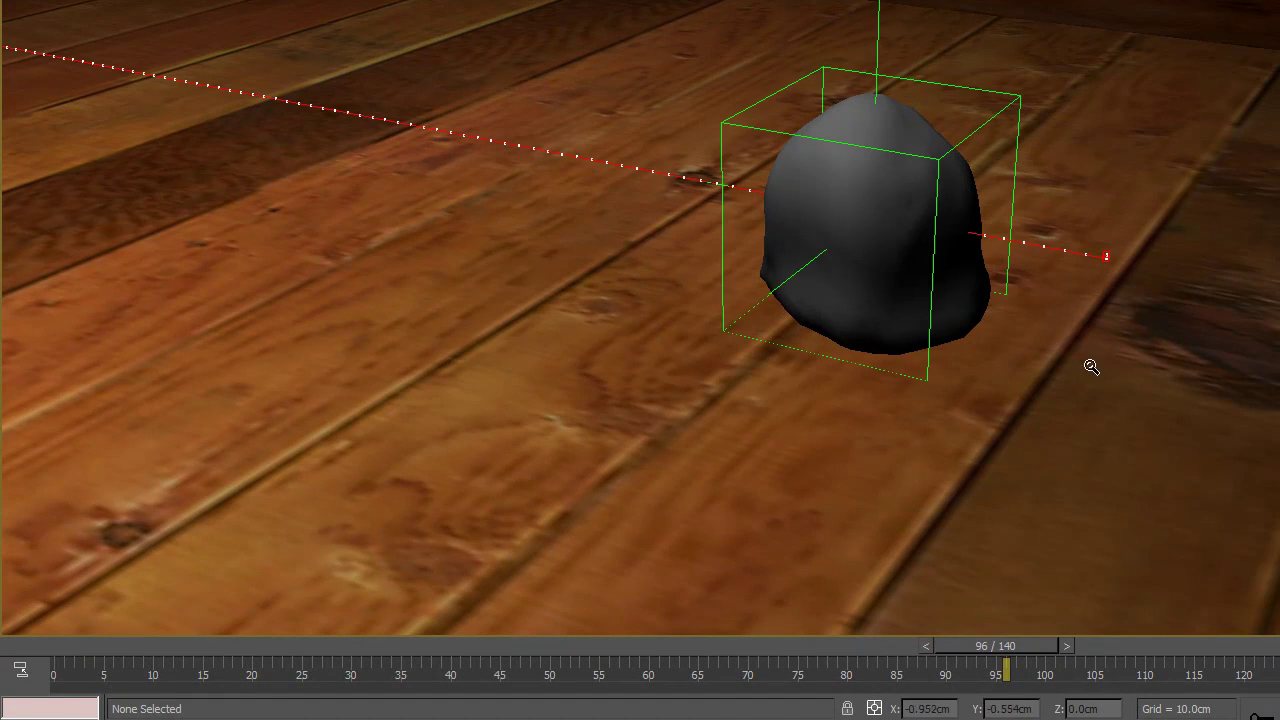
{"action": "left_click", "coordinate": [1008, 95]}
{"action": "left_click_drag", "start_coordinate": [1026, 641], "coordinate": [1113, 641]}
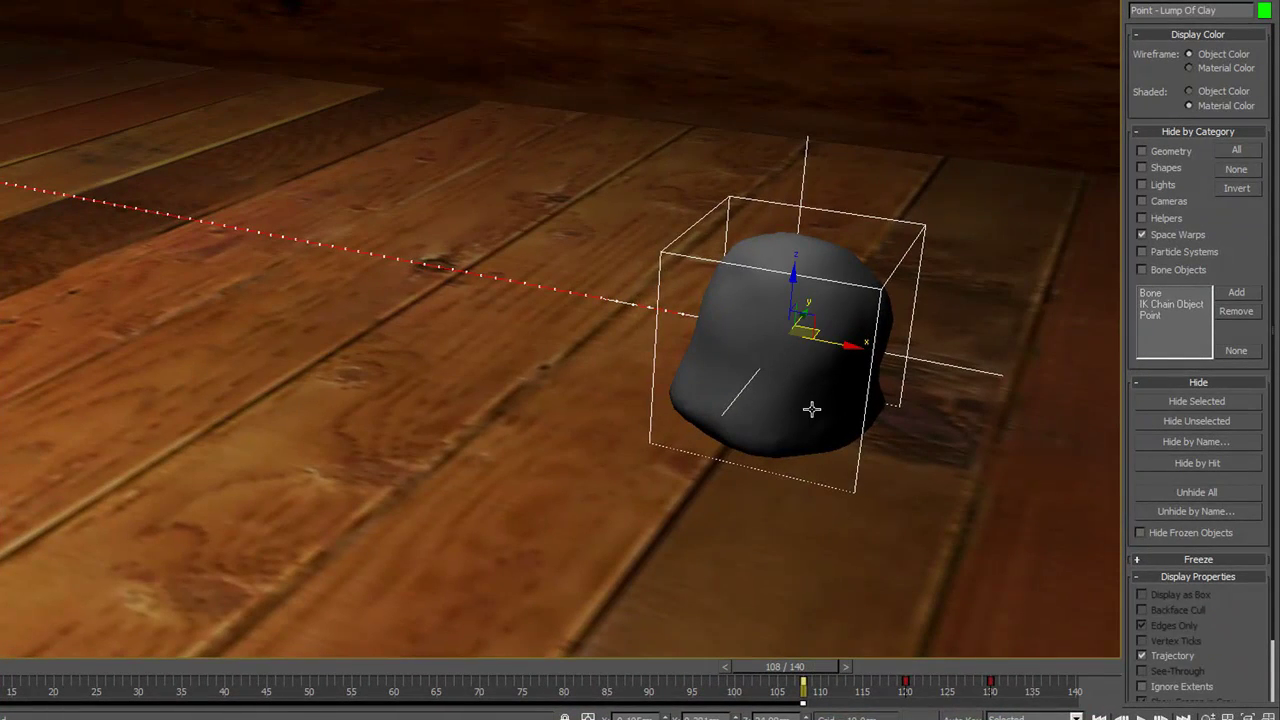
{"action": "left_click", "coordinate": [811, 408]}
{"action": "left_click", "coordinate": [1164, 236]}
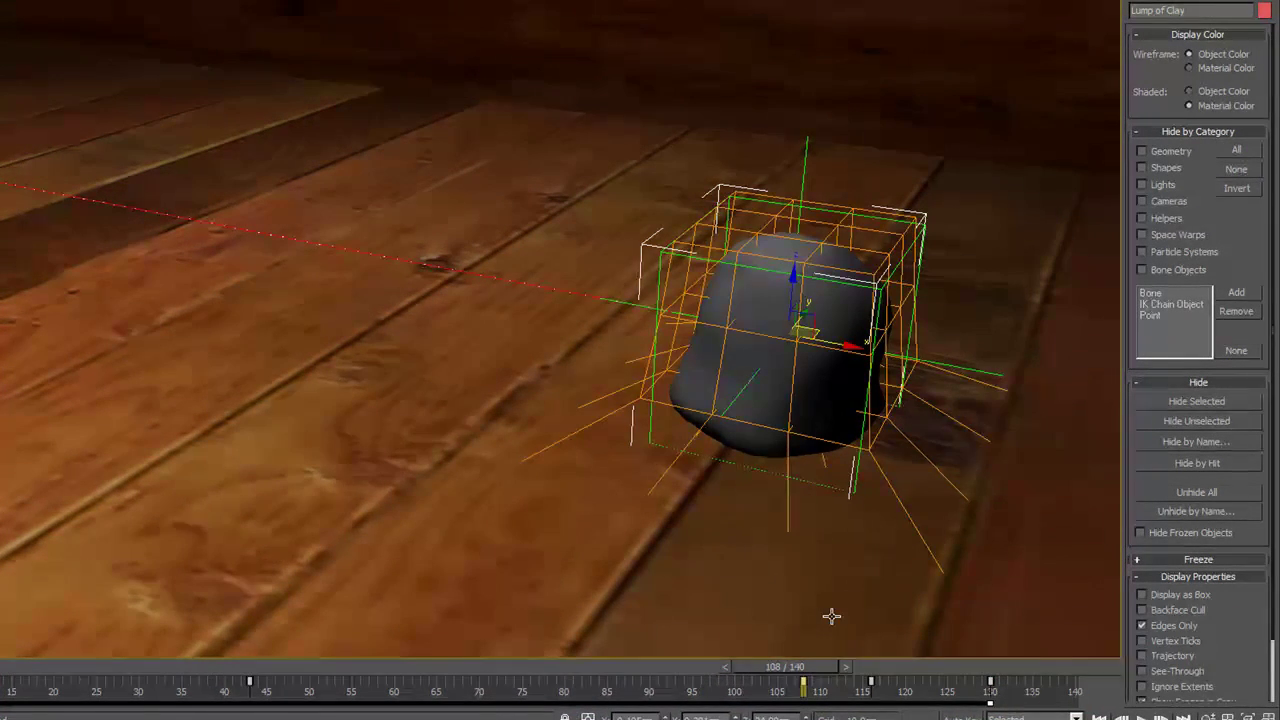
{"action": "left_click_drag", "start_coordinate": [817, 664], "coordinate": [1071, 668]}
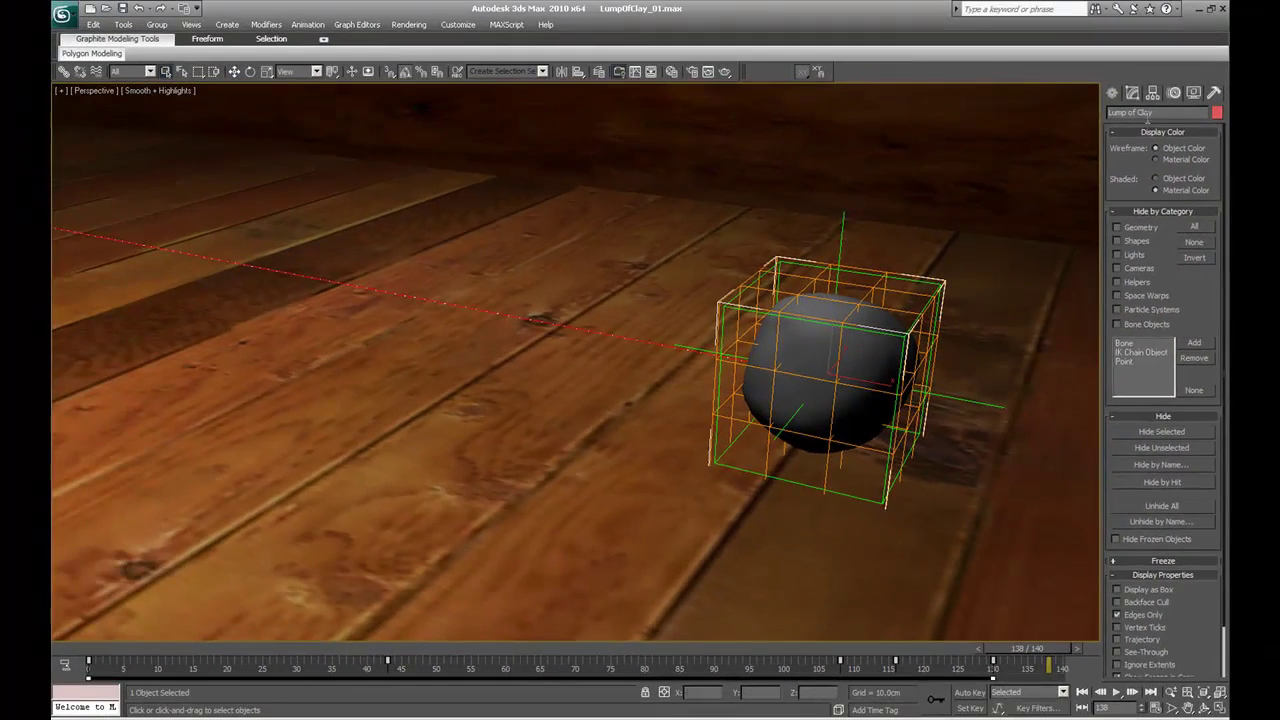
Enable the lump's Melt modifier and scrub back to frame 135 to review the melting at the end of the animation
{"action": "left_click", "coordinate": [1132, 94]}
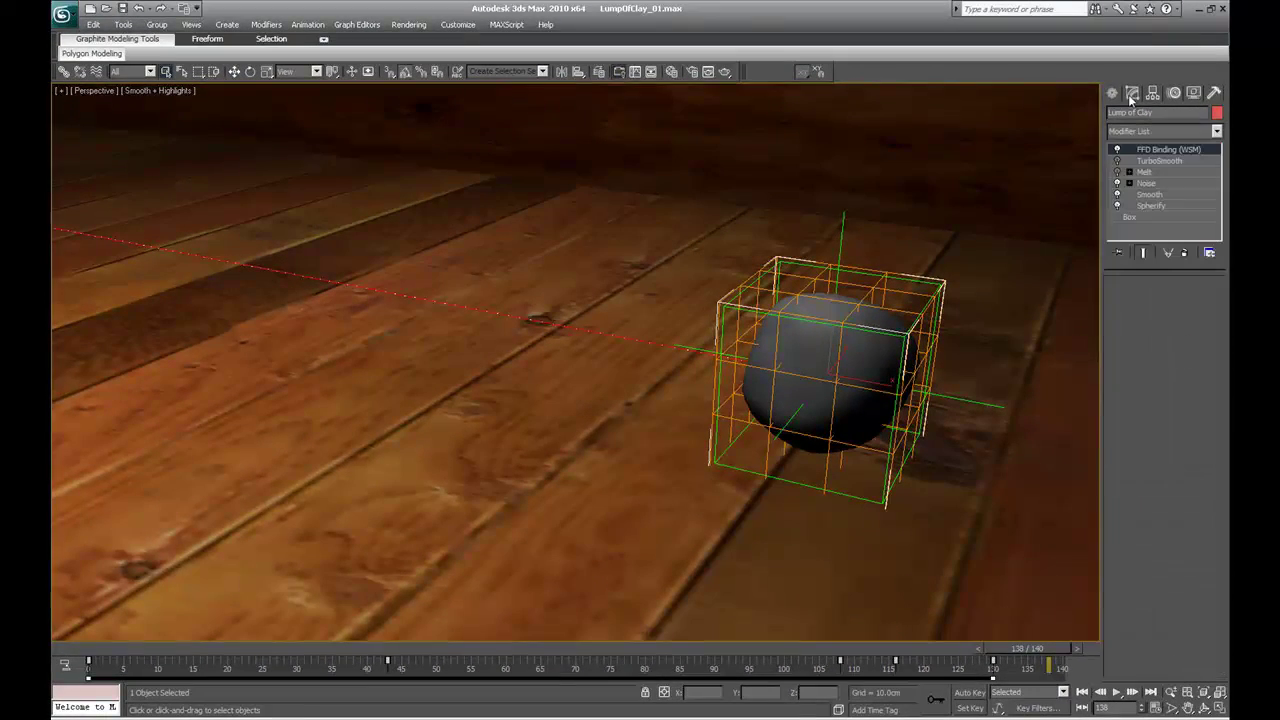
{"action": "left_click", "coordinate": [1118, 172]}
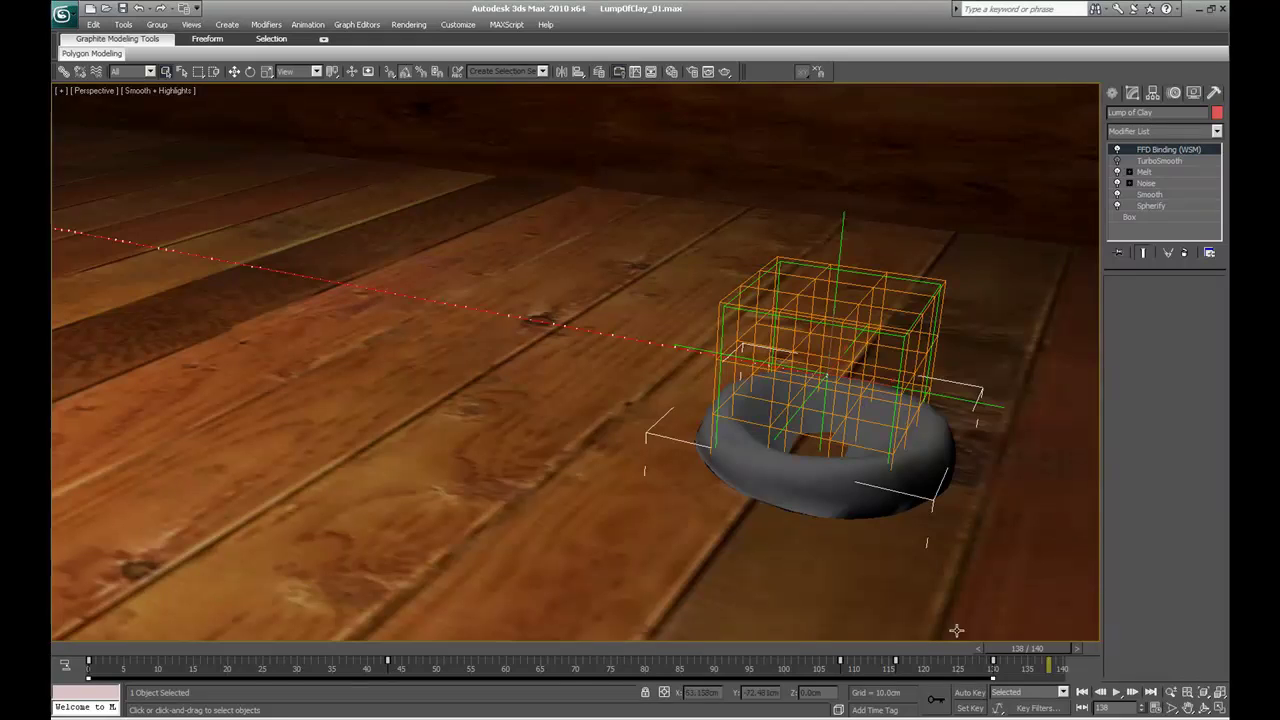
{"action": "left_click_drag", "start_coordinate": [876, 653], "coordinate": [1017, 652]}
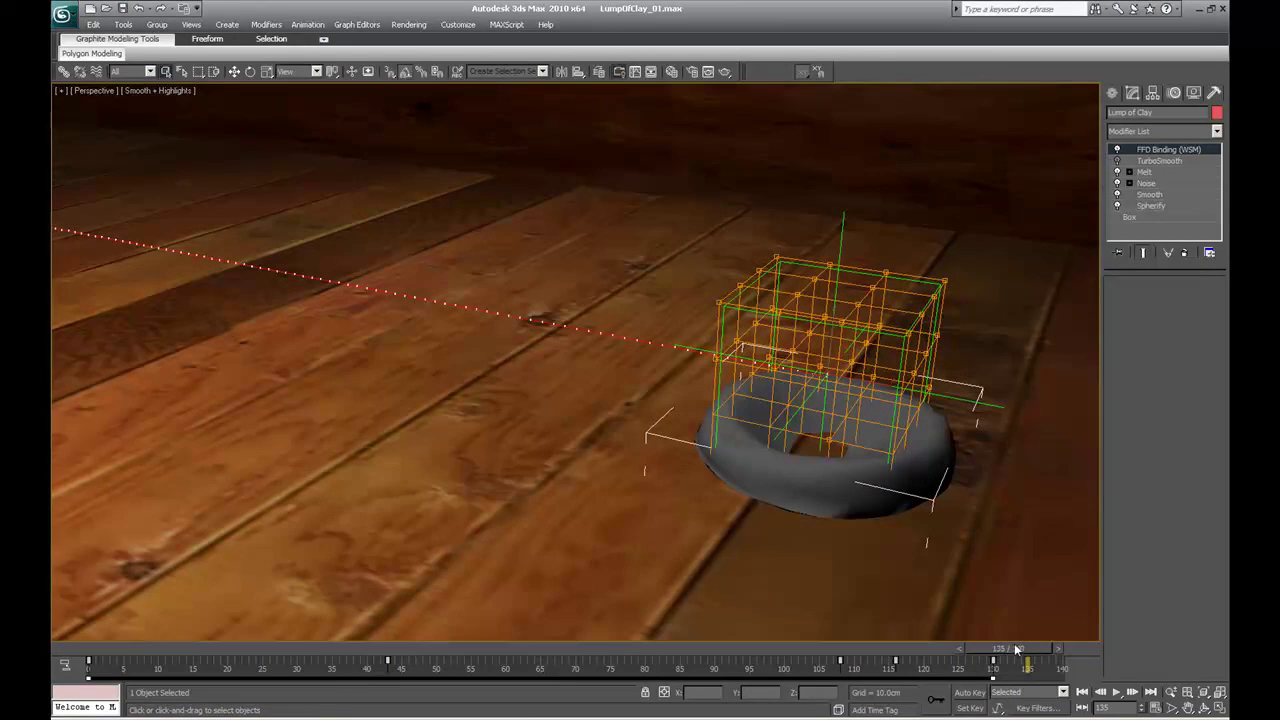
Enable the lump's TurboSmooth modifier, inspect the smoothed result and return the animation to frame 0
{"action": "left_click", "coordinate": [1158, 160]}
{"action": "left_click", "coordinate": [1118, 160]}
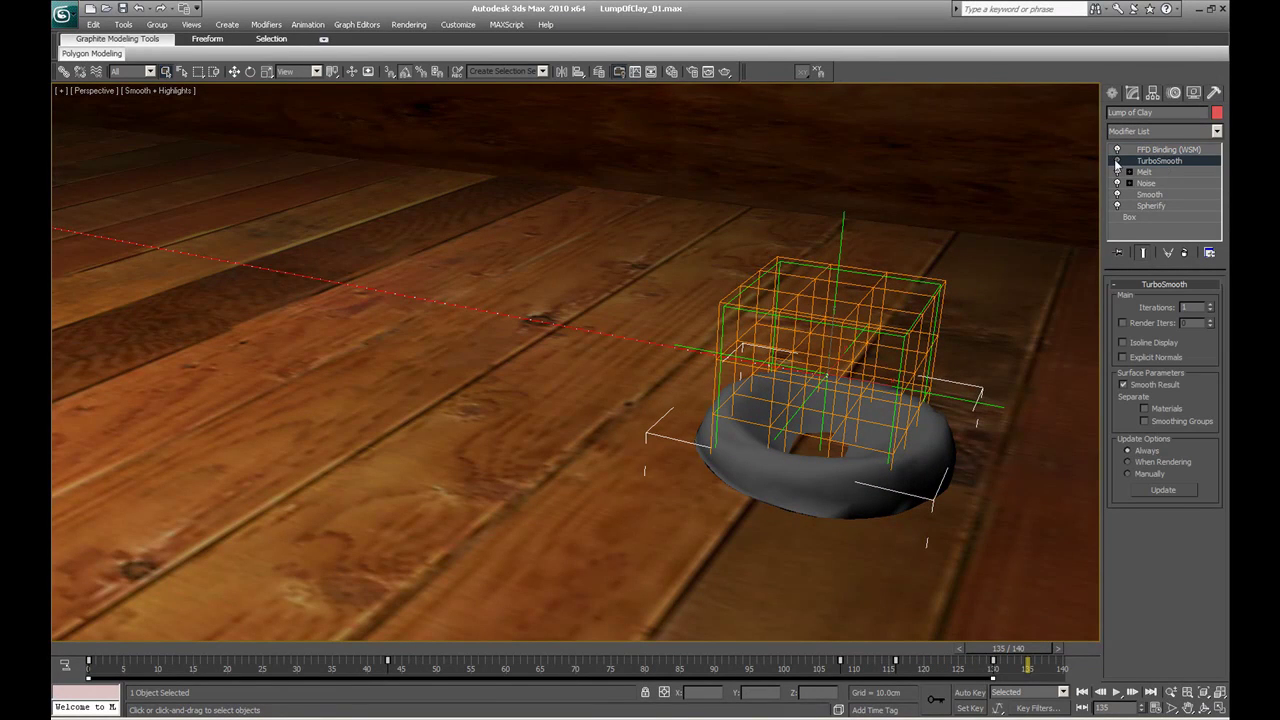
{"action": "mouse_move", "coordinate": [915, 348]}
{"action": "middle_mouse_down", "text": "alt"}
{"action": "mouse_move", "coordinate": [894, 349]}
{"action": "mouse_move", "coordinate": [906, 354]}
{"action": "middle_mouse_up", "text": "alt"}
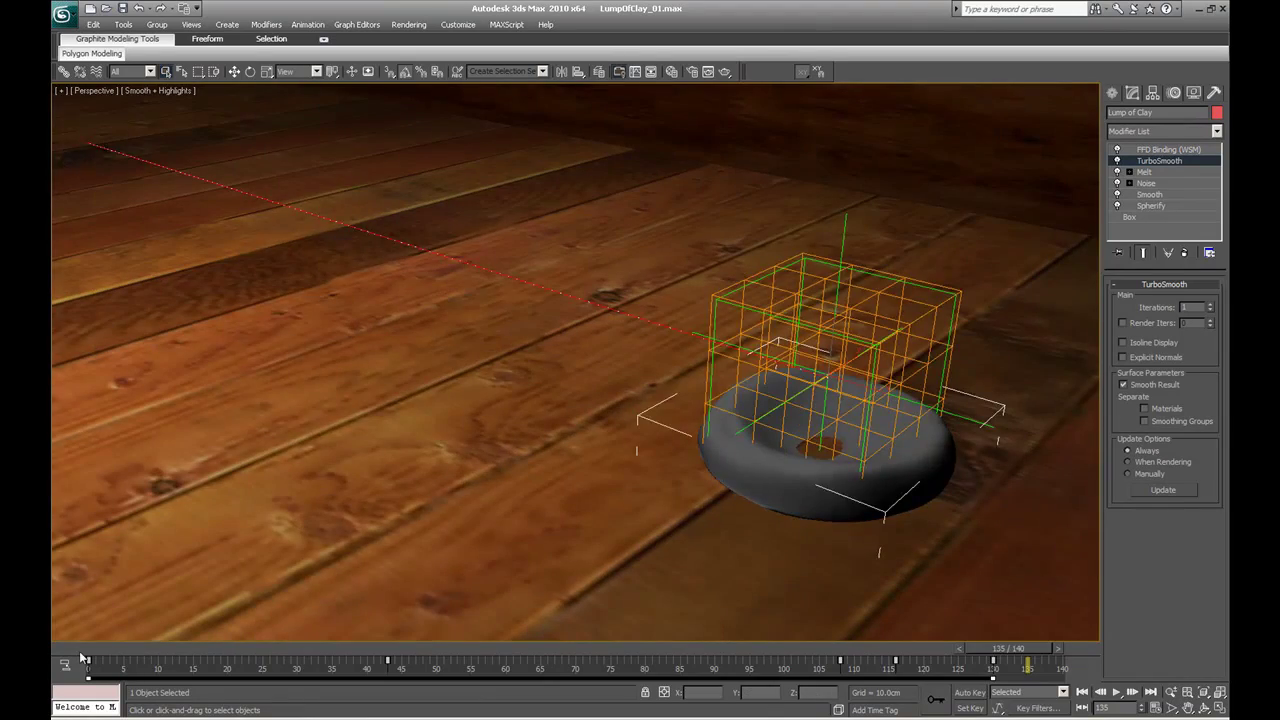
{"action": "left_click", "coordinate": [84, 659]}
Open the Clay material with an enlarged sample preview and examine its V-Ray parameters and map slots
{"action": "key", "text": "m"}
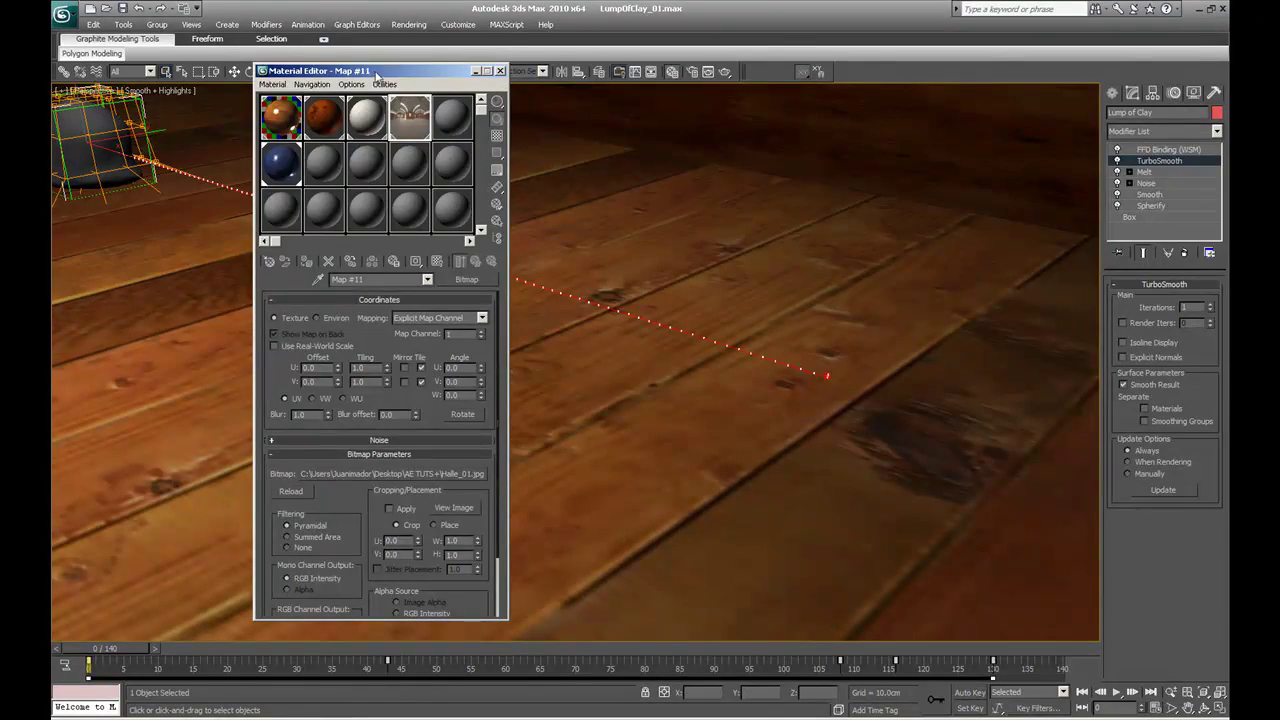
{"action": "left_click_drag", "start_coordinate": [376, 72], "coordinate": [471, 75]}
{"action": "double_click", "coordinate": [377, 119]}
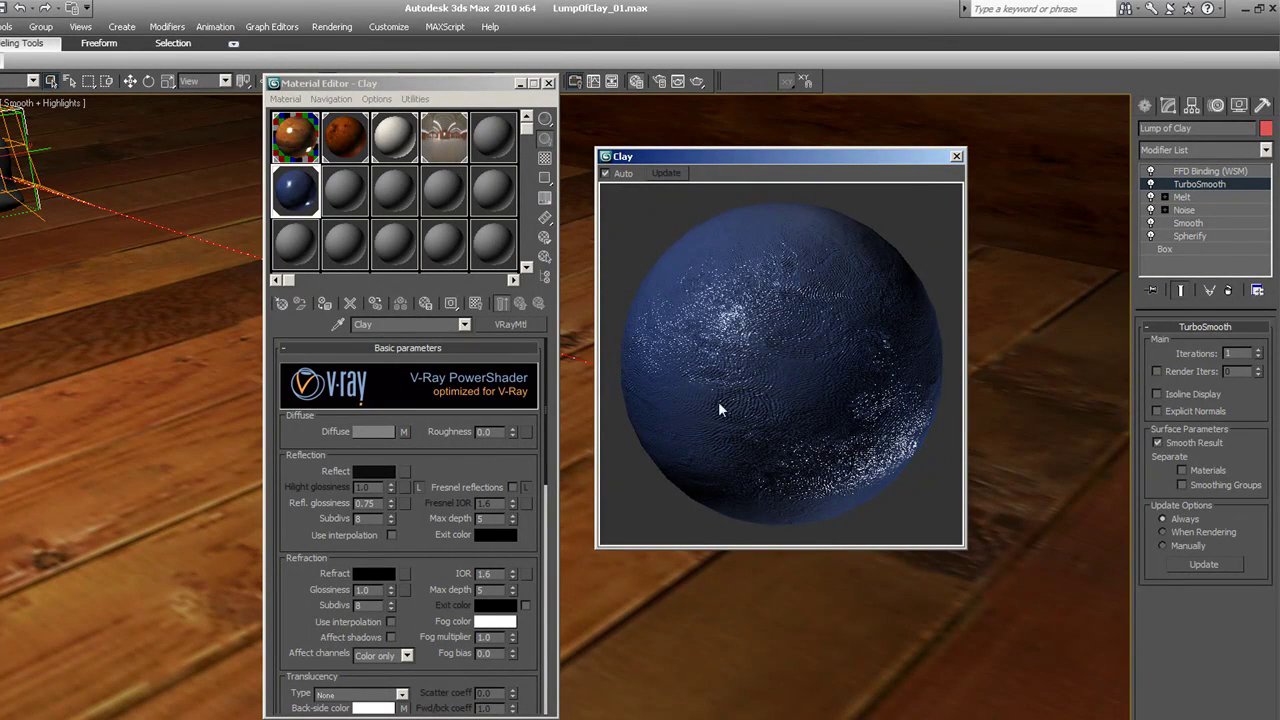
{"action": "left_click_drag", "start_coordinate": [441, 484], "coordinate": [434, 256]}
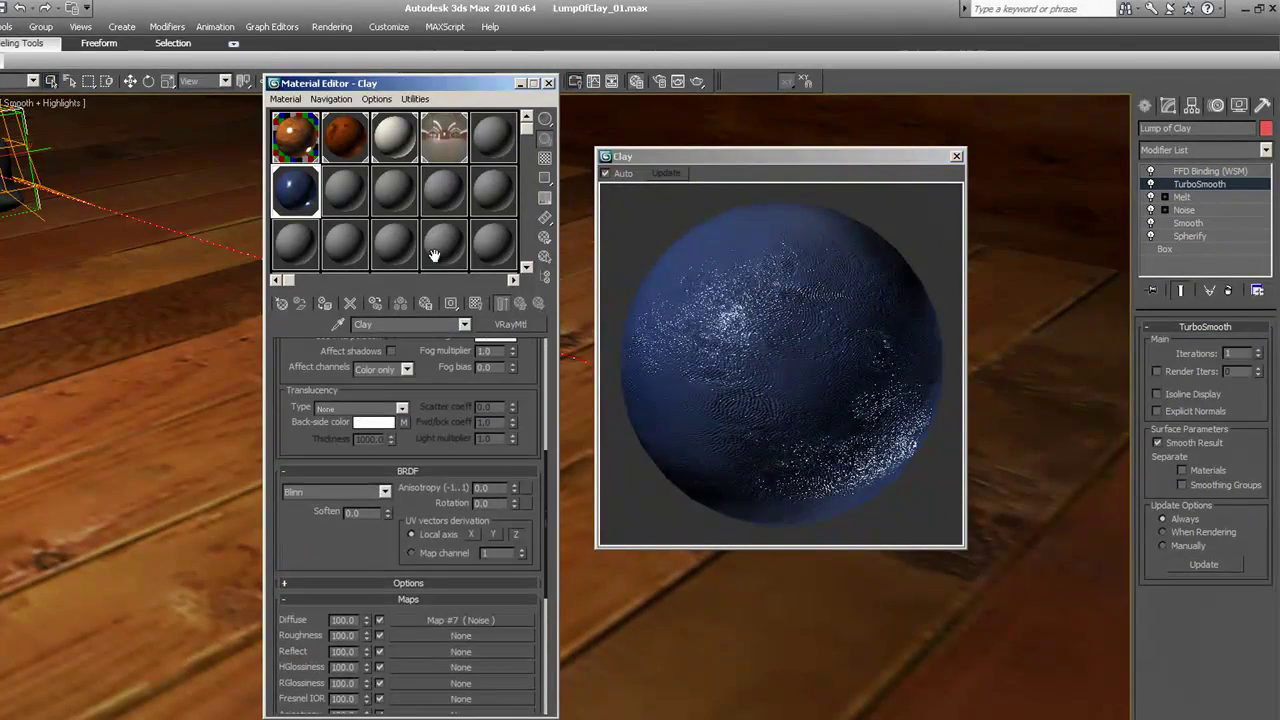
{"action": "left_click_drag", "start_coordinate": [363, 559], "coordinate": [361, 405]}
View the fingerprint.png bitmap in the Clay material's Translucency map, and close the image and material windows
{"action": "left_click", "coordinate": [428, 652]}
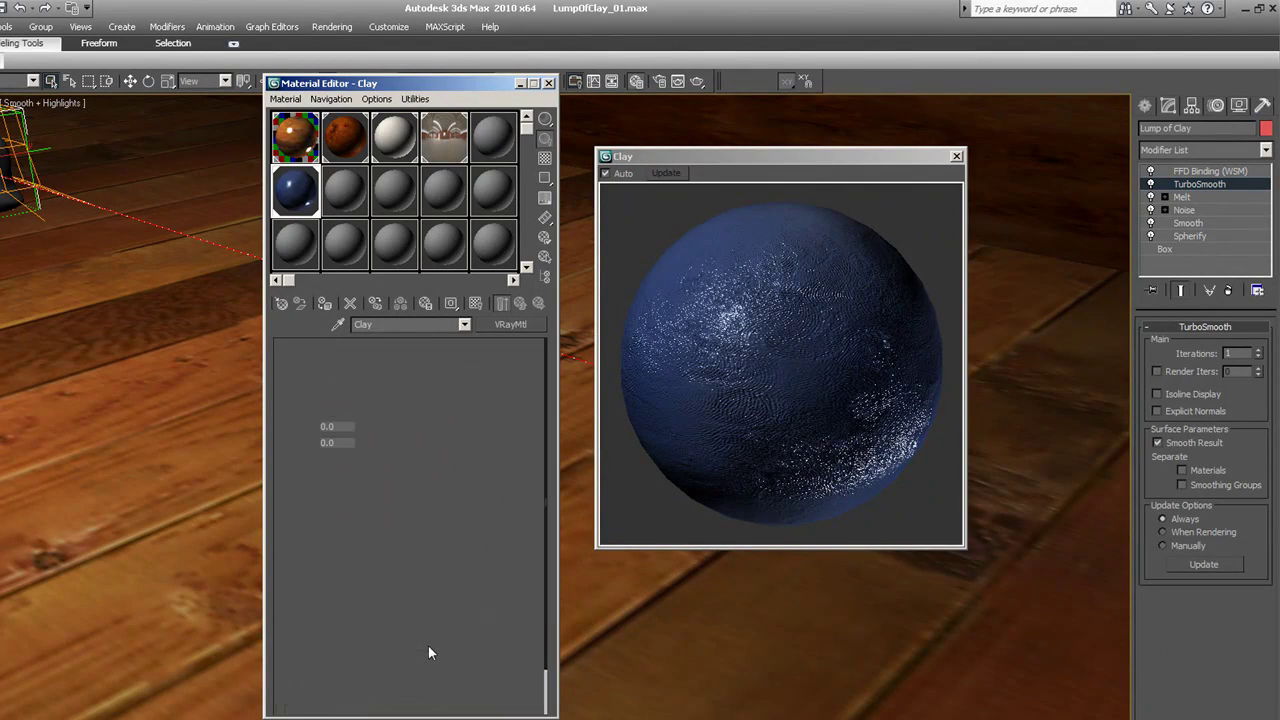
{"action": "left_click", "coordinate": [494, 588]}
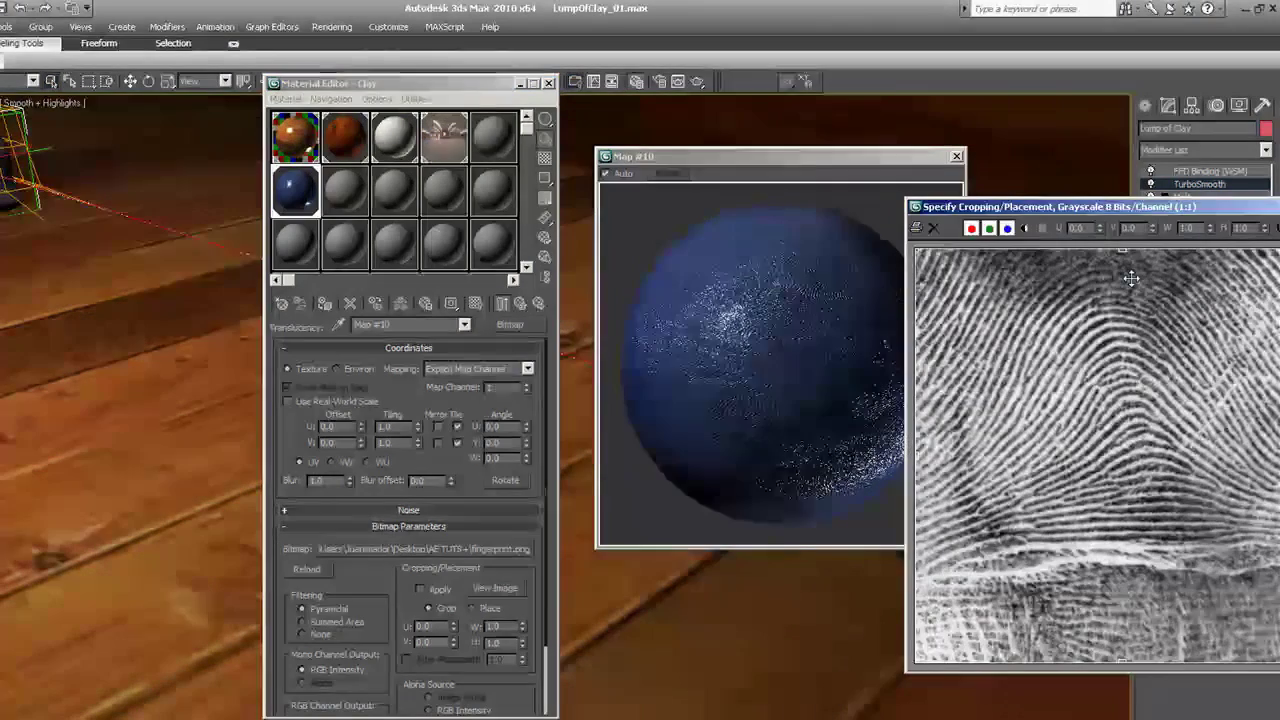
{"action": "left_click_drag", "start_coordinate": [1122, 212], "coordinate": [707, 223]}
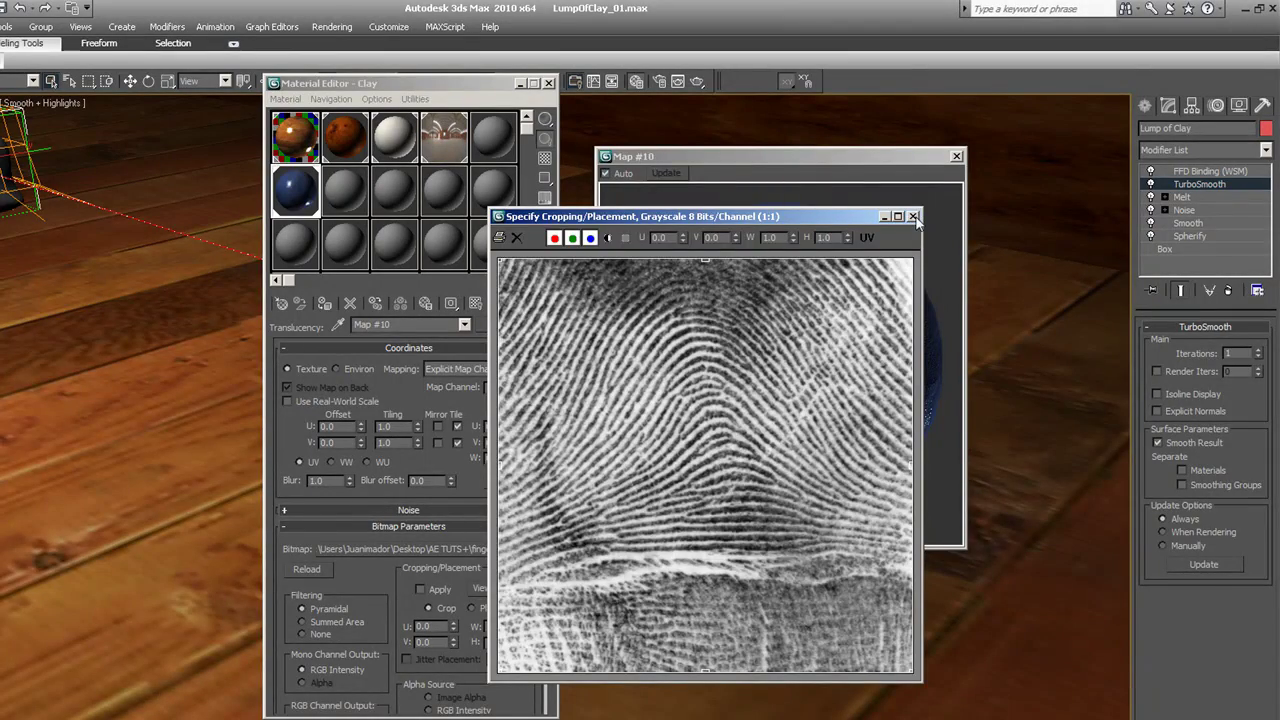
{"action": "left_click", "coordinate": [913, 217]}
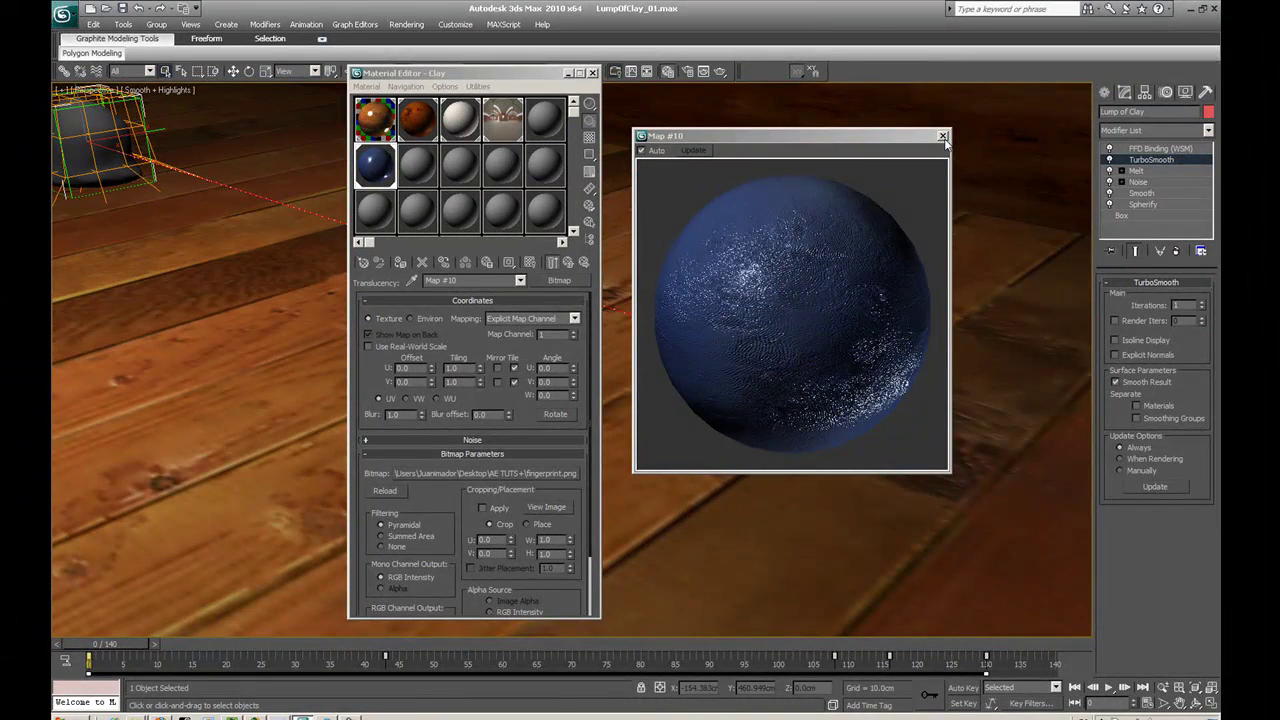
{"action": "left_click", "coordinate": [943, 136]}
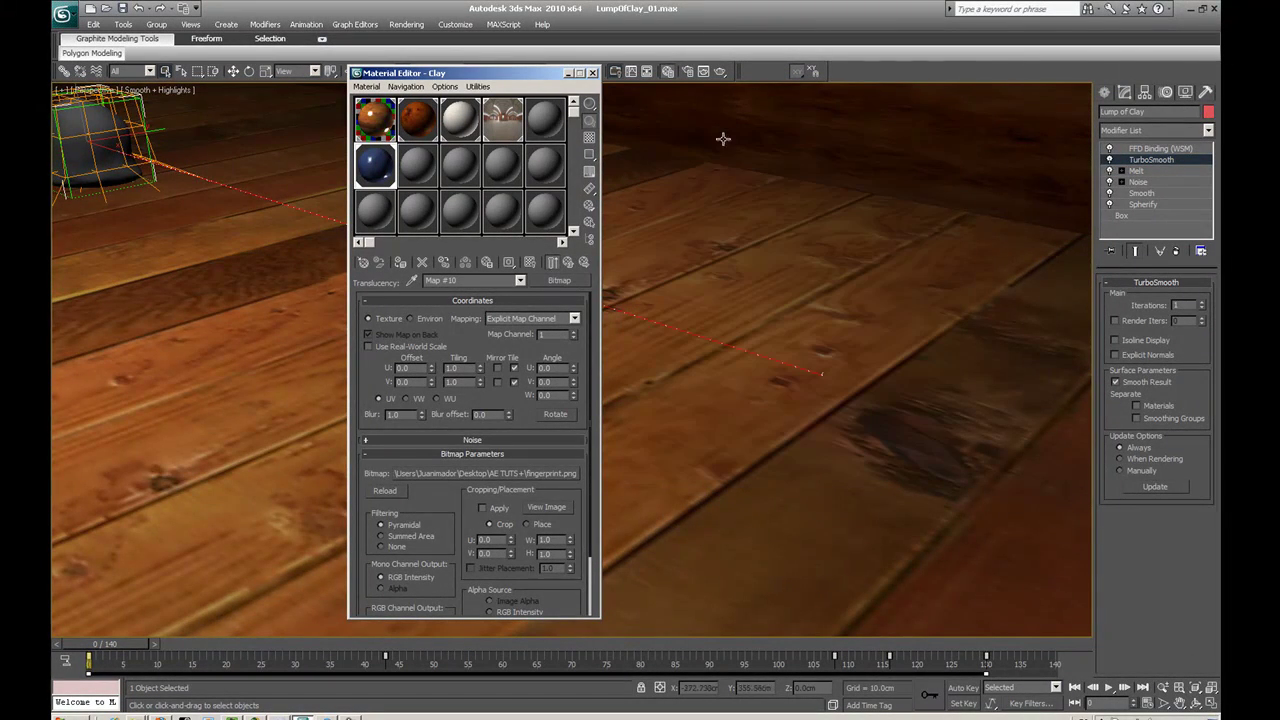
{"action": "left_click", "coordinate": [592, 73]}
Display the scene in a top wireframe view and unhide the XX_Camera layer
{"action": "middle_click_drag", "start_coordinate": [604, 156], "coordinate": [617, 214]}
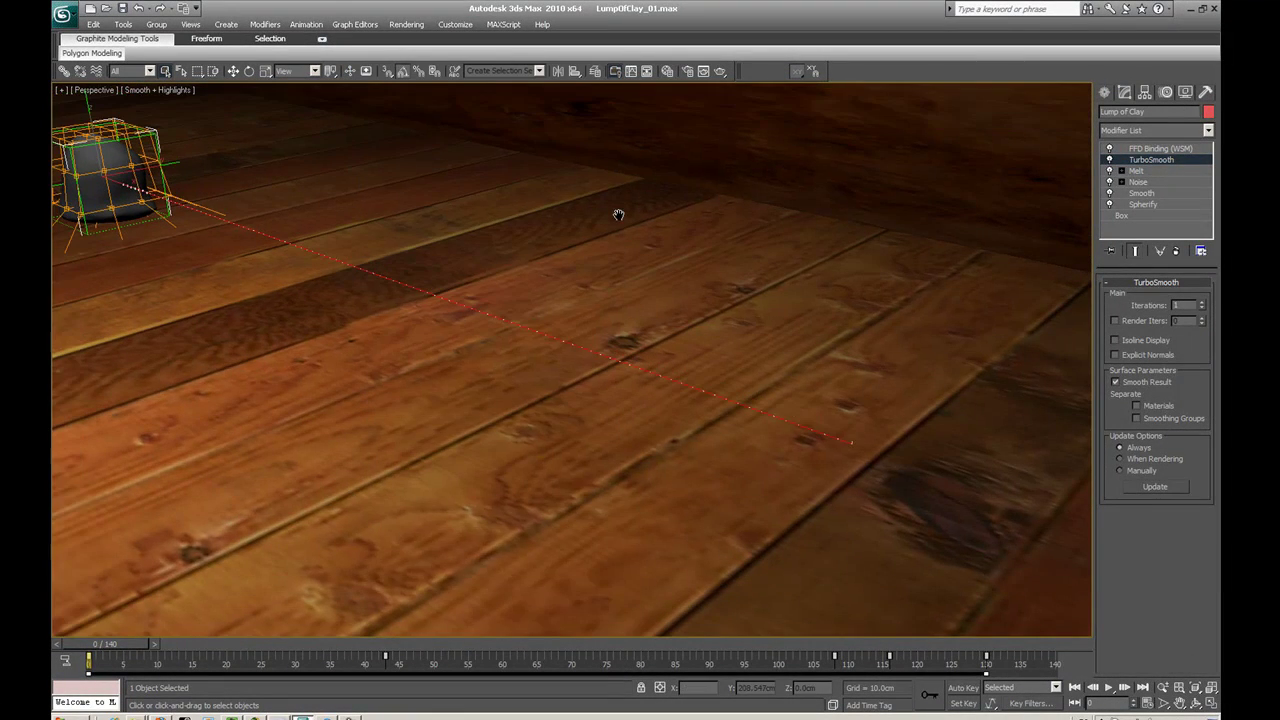
{"action": "key", "text": "t"}
{"action": "key", "text": "alt+z"}
{"action": "left_click_drag", "start_coordinate": [665, 295], "coordinate": [647, 338]}
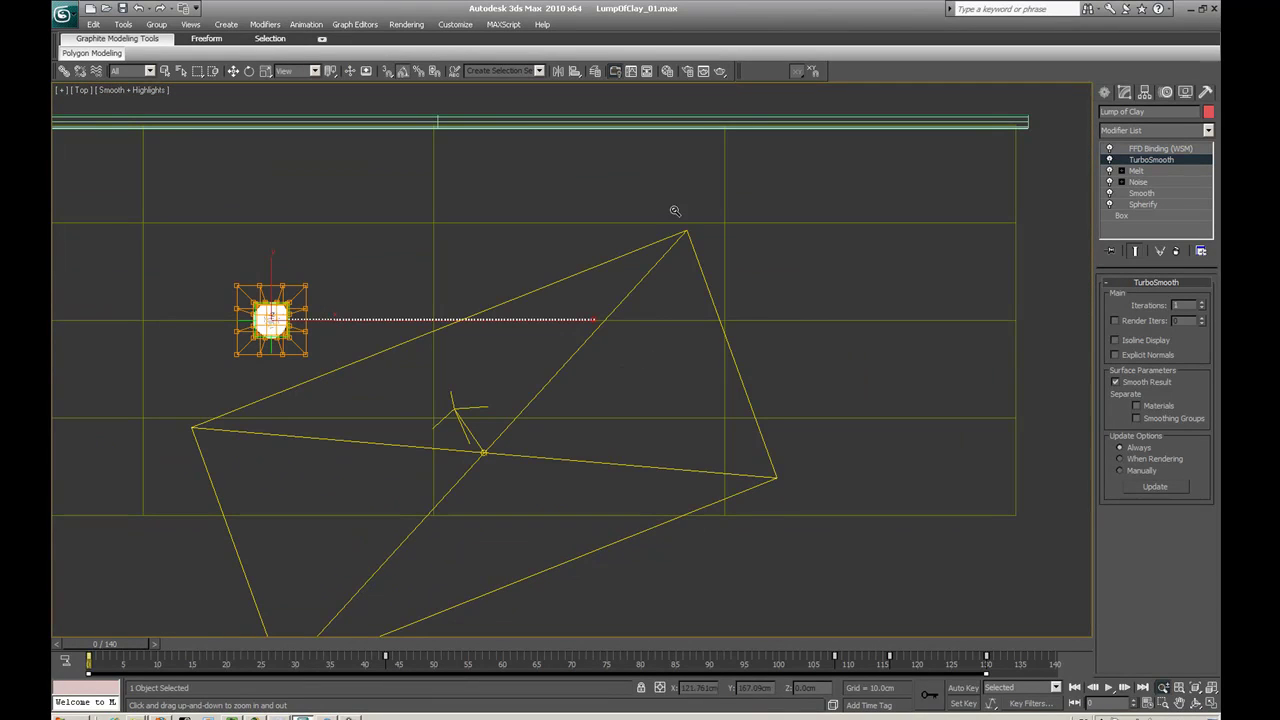
{"action": "left_click", "coordinate": [575, 71]}
{"action": "key", "text": "F3"}
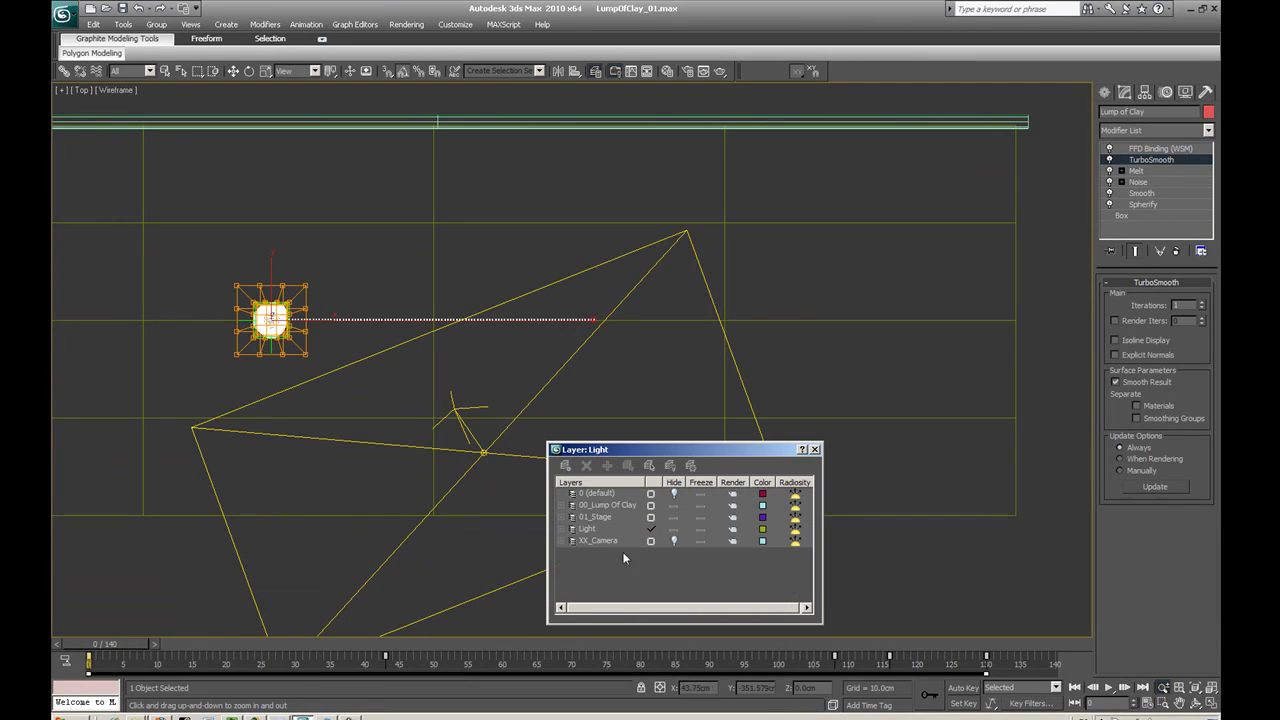
{"action": "left_click", "coordinate": [674, 540]}
{"action": "left_click", "coordinate": [815, 449]}
Select the free camera and examine its X, Y and Z position curves in the Curve Editor
{"action": "left_click", "coordinate": [398, 476]}
{"action": "right_click", "coordinate": [455, 470]}
{"action": "left_click", "coordinate": [496, 500]}
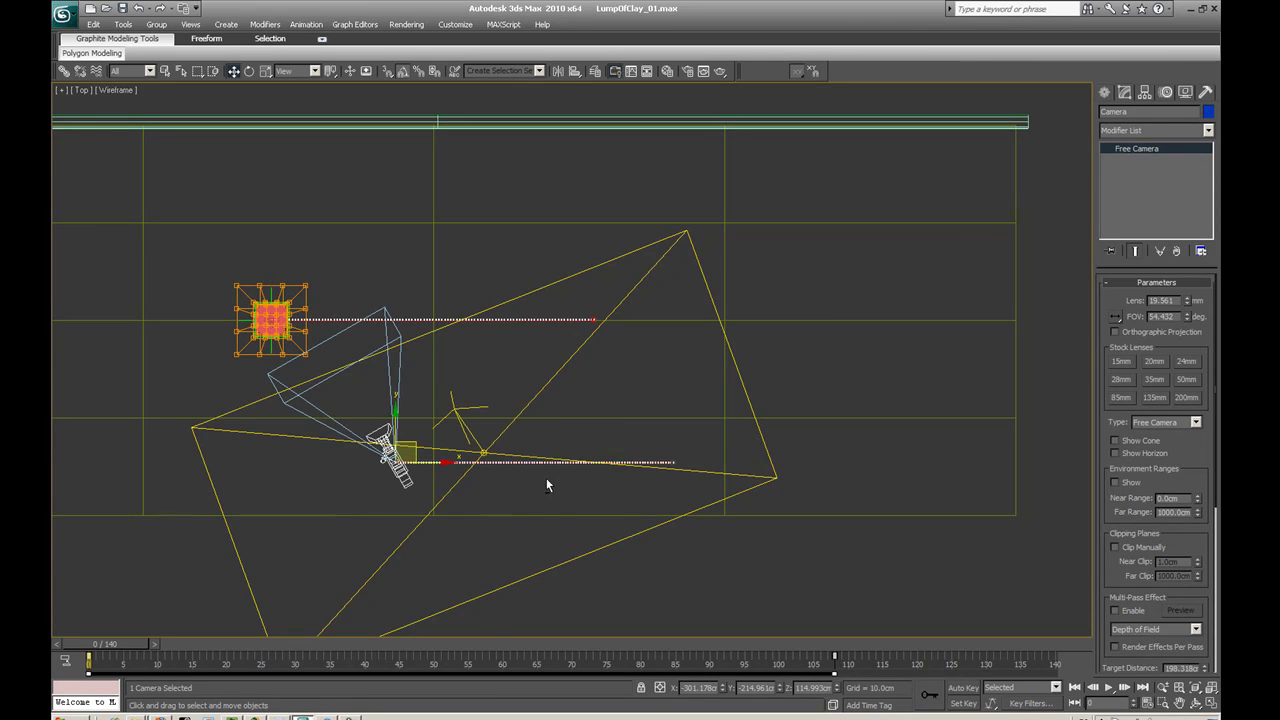
{"action": "scroll", "coordinate": [520, 460], "scroll_direction": "down", "scroll_amount": 1}
{"action": "scroll", "coordinate": [545, 400], "scroll_direction": "up", "scroll_amount": 4}
{"action": "right_click", "coordinate": [414, 418]}
{"action": "left_click", "coordinate": [455, 515]}
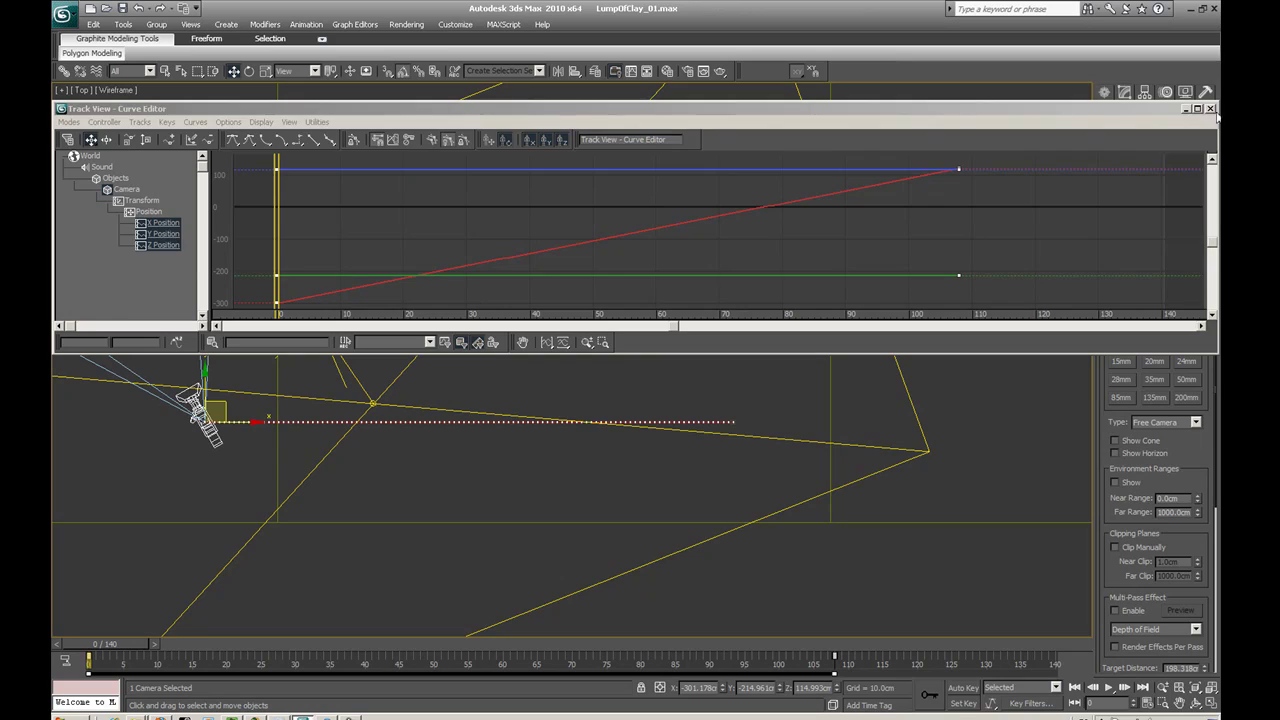
{"action": "left_click", "coordinate": [1210, 108]}
{"action": "scroll", "coordinate": [663, 343], "scroll_direction": "down", "scroll_amount": 2}
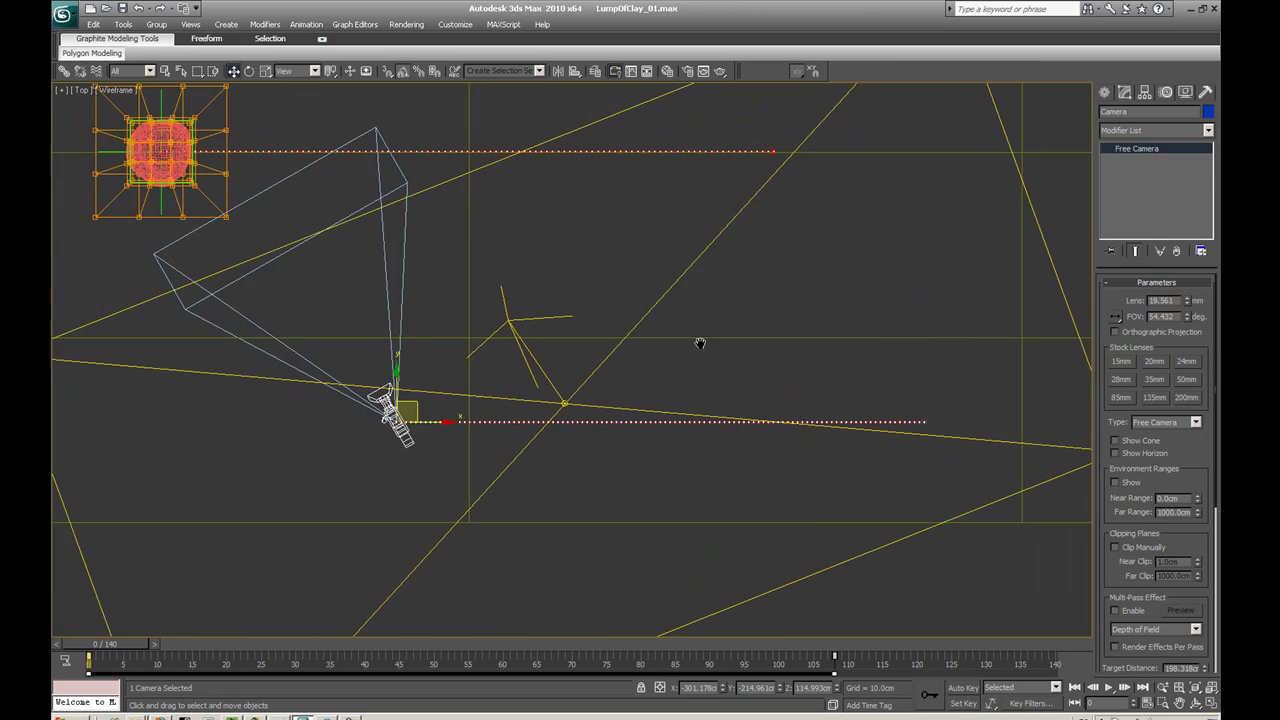
Look through the camera with safe frames shown and shaded display enabled
{"action": "key", "text": "c"}
{"action": "key", "text": "shift+f"}
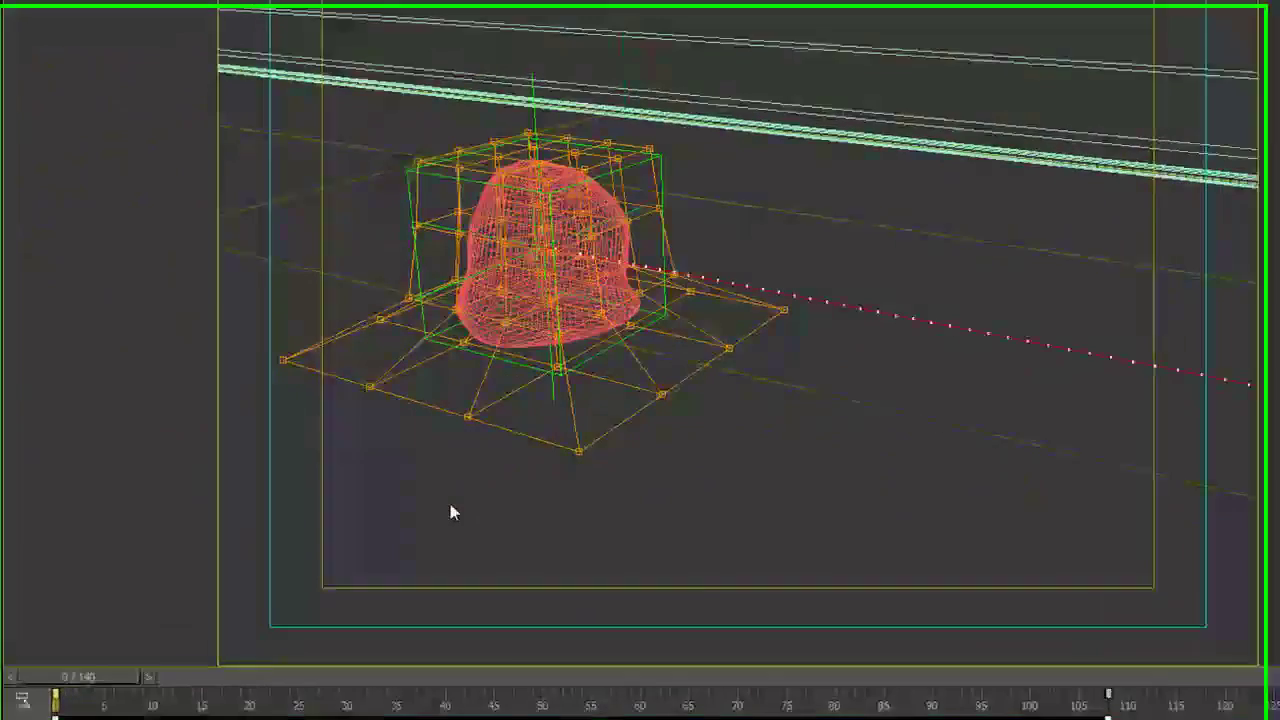
{"action": "key", "text": "F3"}
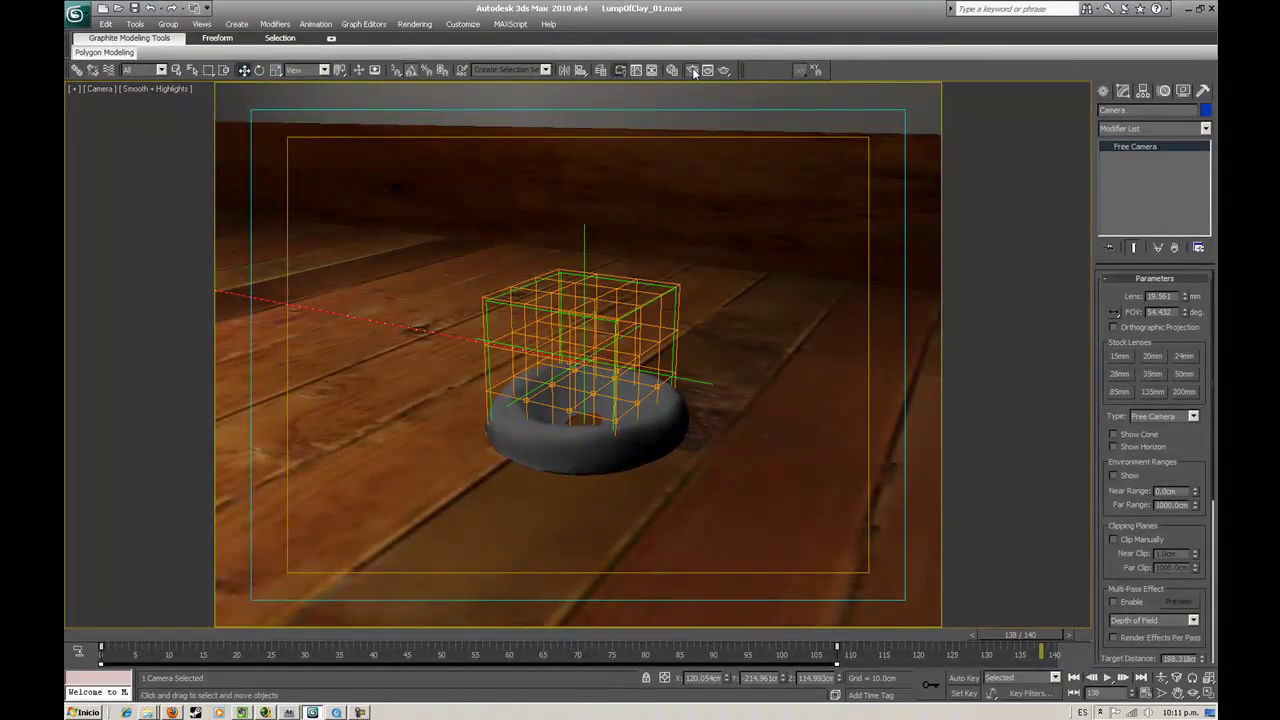
Set the render output size to Custom with a width of 740 pixels
{"action": "left_click", "coordinate": [694, 71]}
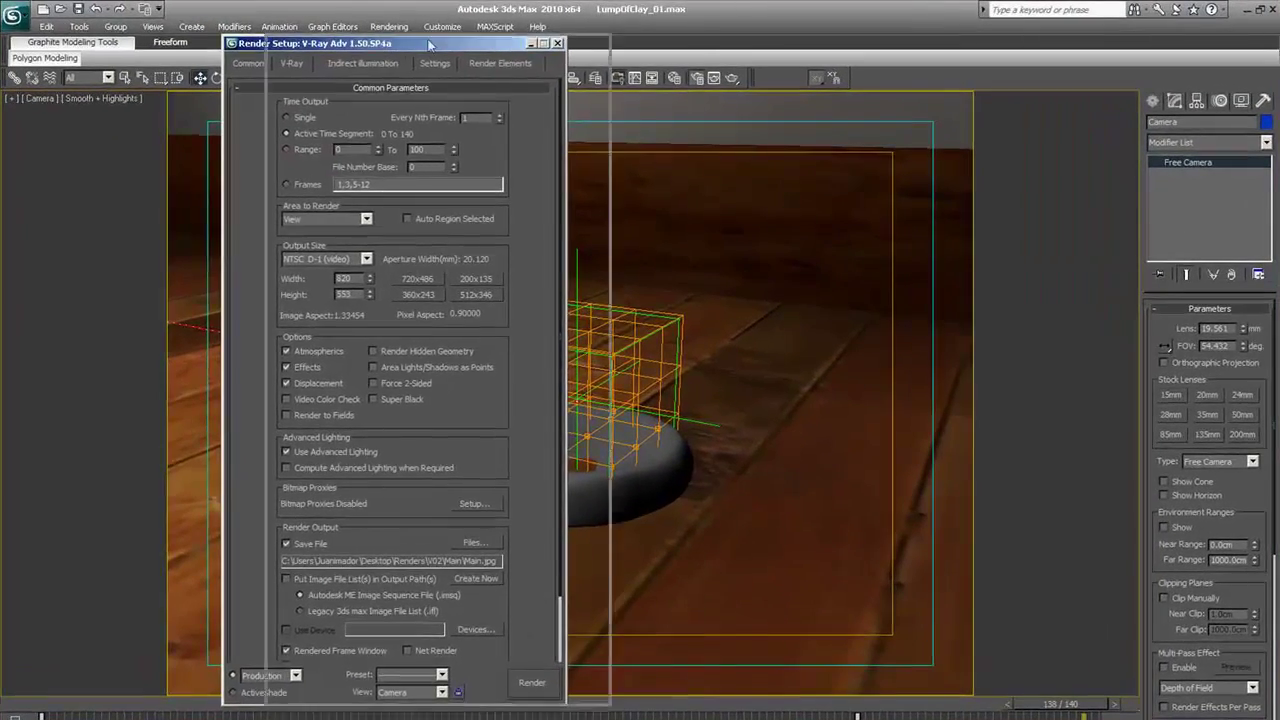
{"action": "left_click_drag", "start_coordinate": [429, 46], "coordinate": [639, 38]}
{"action": "left_click", "coordinate": [541, 250]}
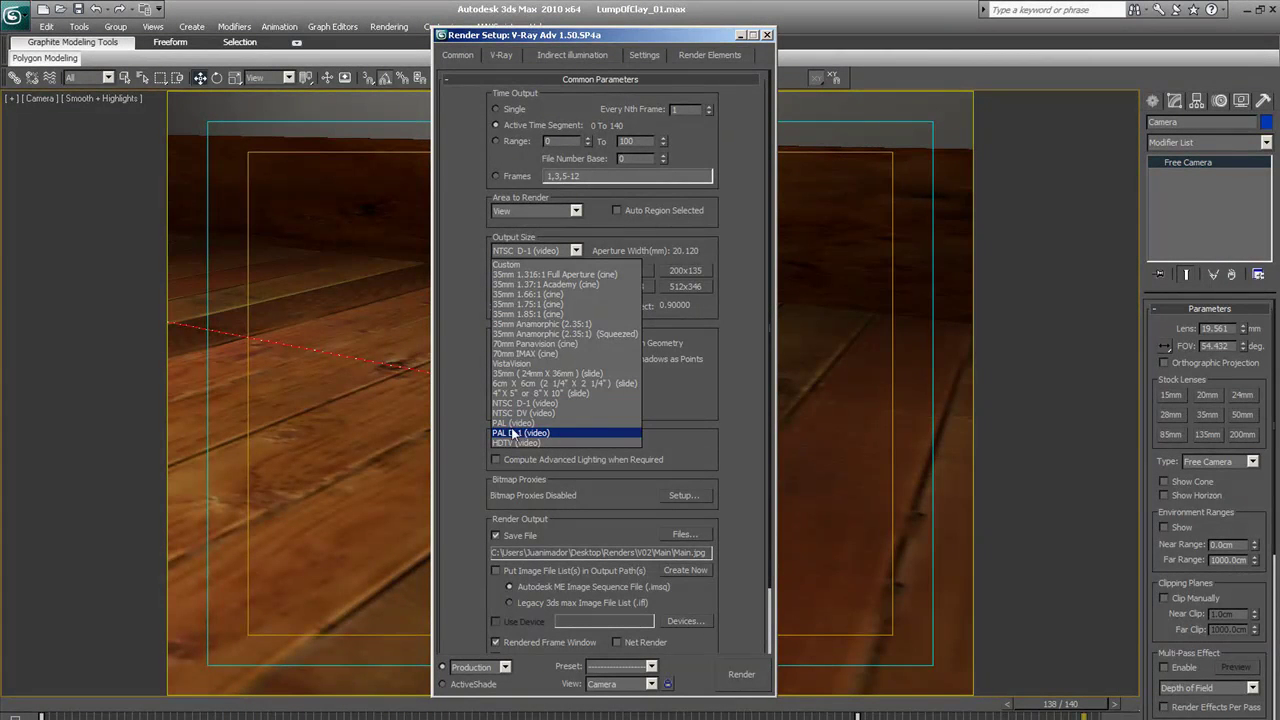
{"action": "left_click", "coordinate": [530, 264]}
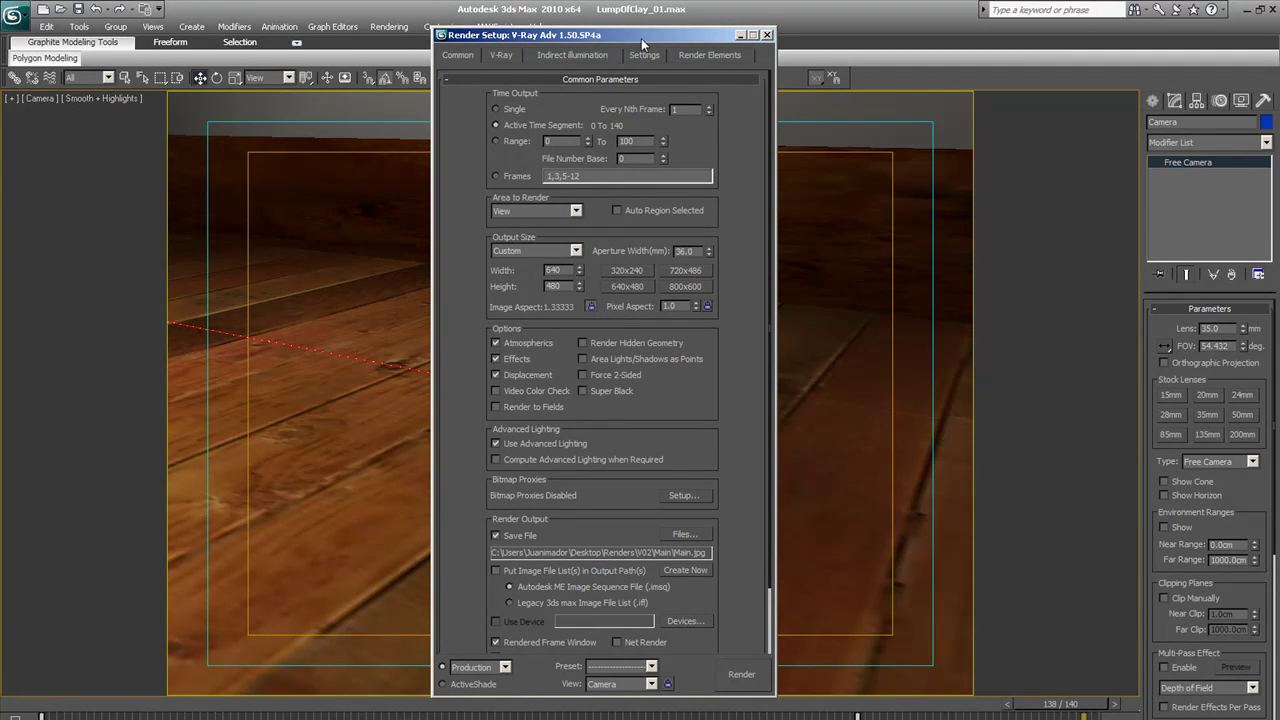
{"action": "left_click_drag", "start_coordinate": [666, 37], "coordinate": [730, 36]}
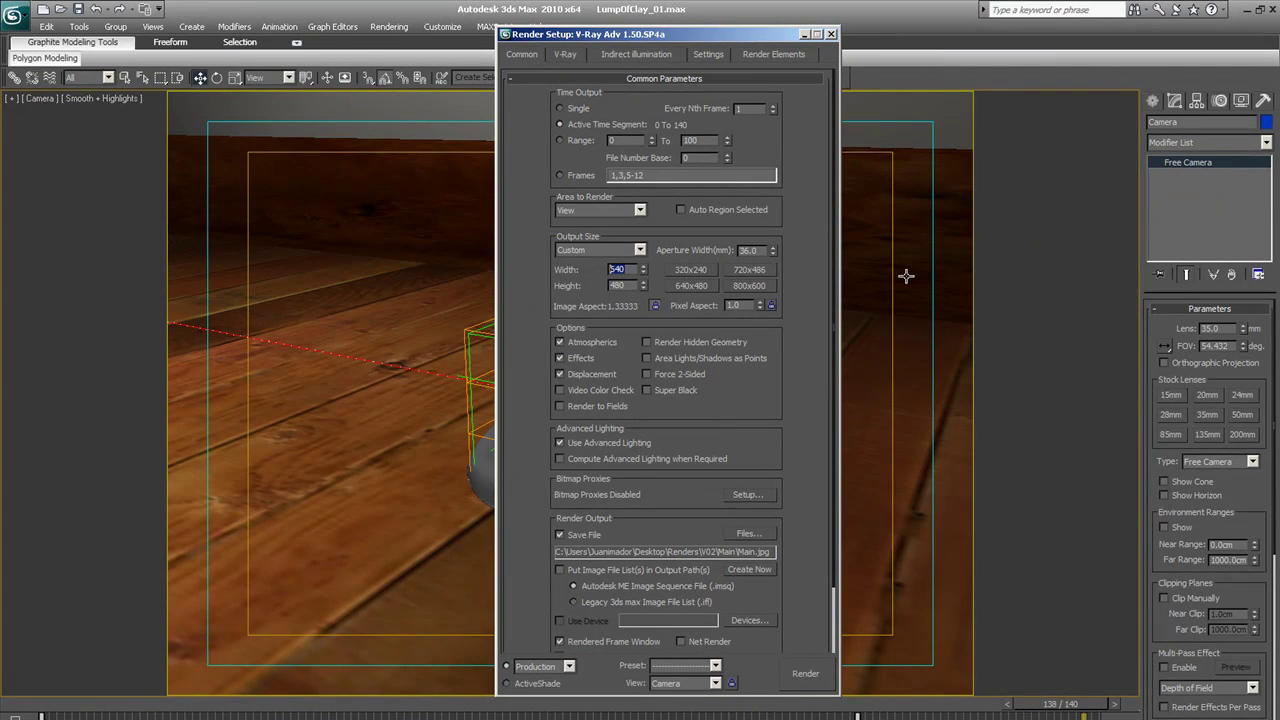
{"action": "type", "text": "7"}
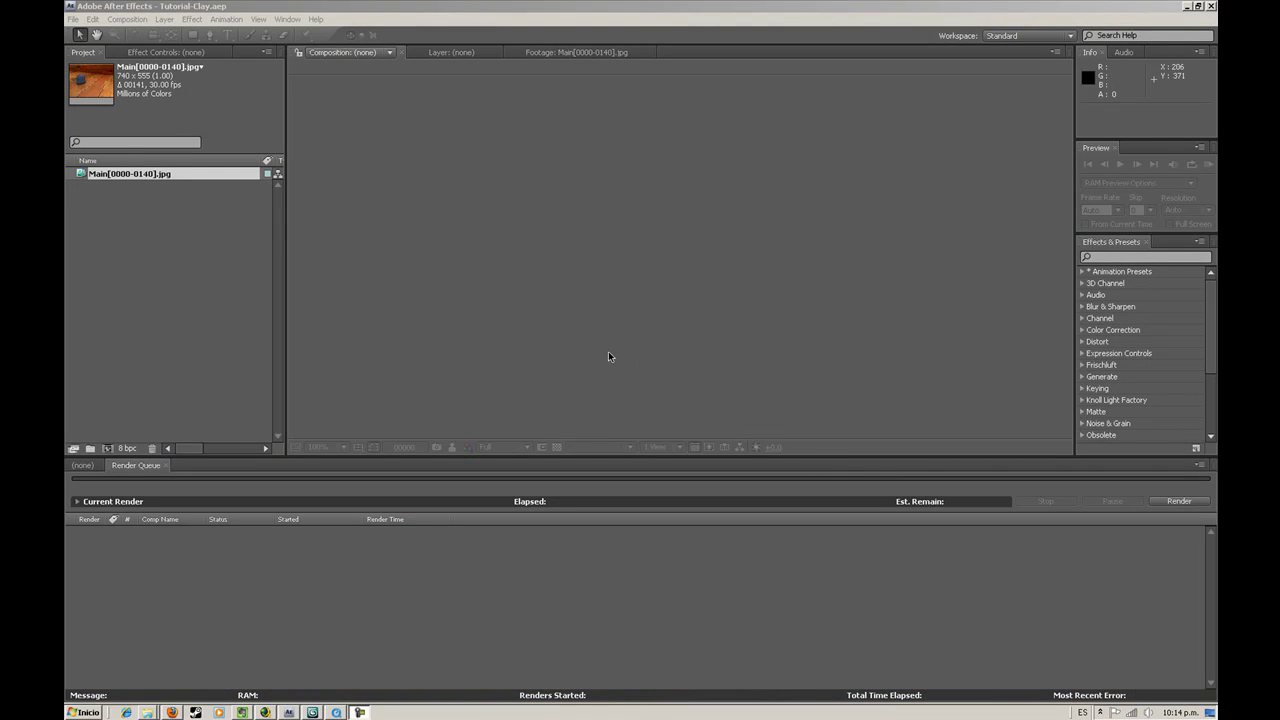
In After Effects, create a composition from the Main[0000-0140].jpg sequence and enlarge the timeline area
{"action": "left_click", "coordinate": [615, 351]}
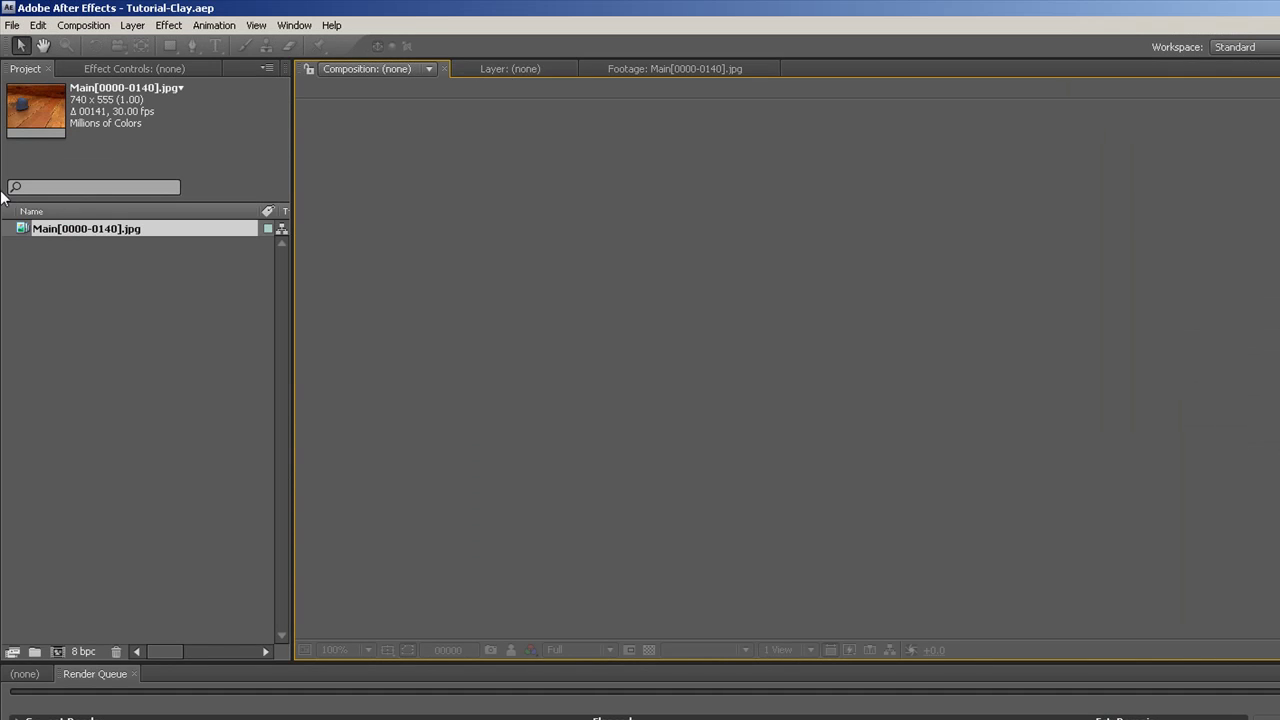
{"action": "left_click", "coordinate": [138, 173]}
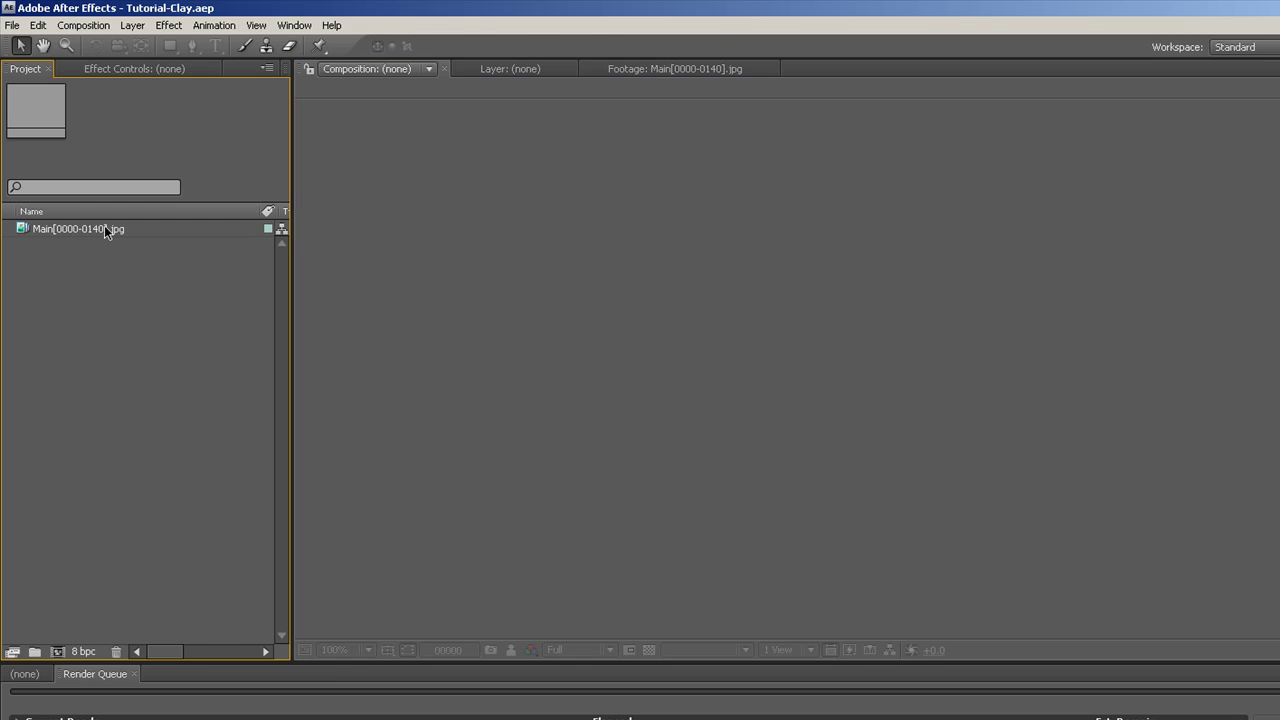
{"action": "left_click", "coordinate": [65, 229]}
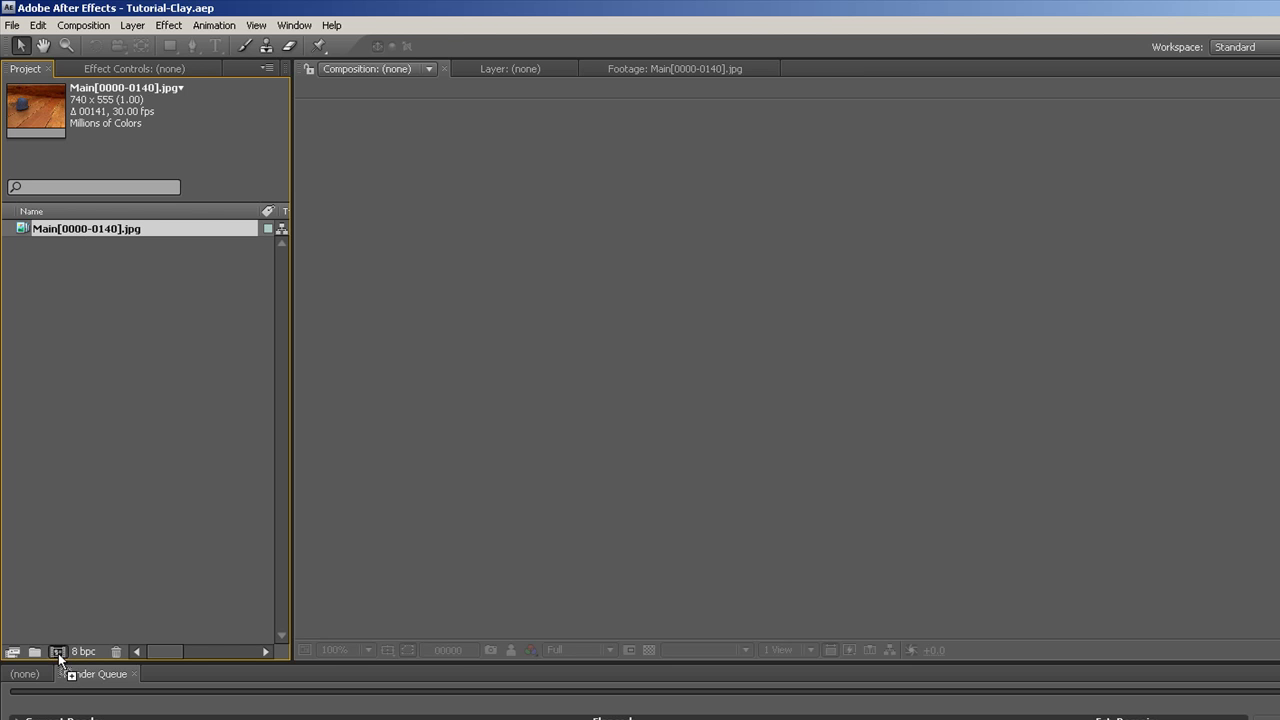
{"action": "left_click_drag", "start_coordinate": [59, 653], "coordinate": [58, 651]}
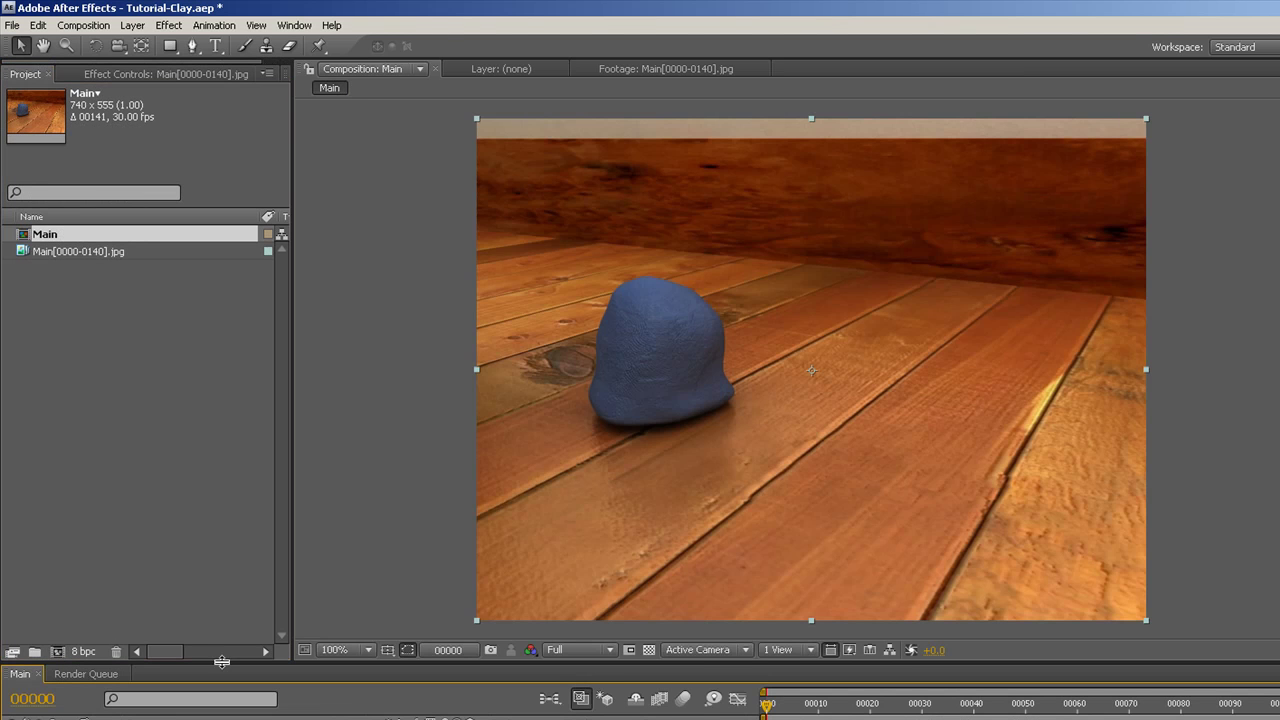
{"action": "left_click_drag", "start_coordinate": [225, 661], "coordinate": [225, 640]}
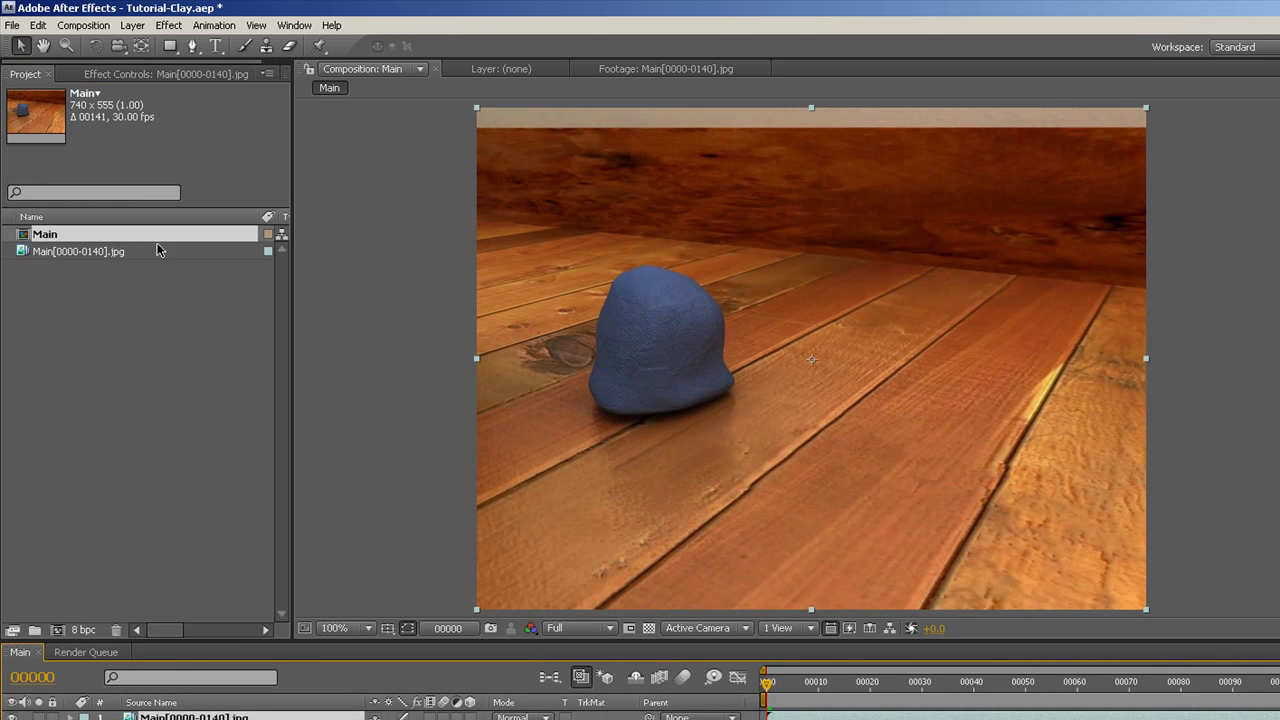
Rename the composition to Lump-Of-Clay and set its size to 640 x 480 with the aspect ratio locked
{"action": "left_click", "coordinate": [107, 251]}
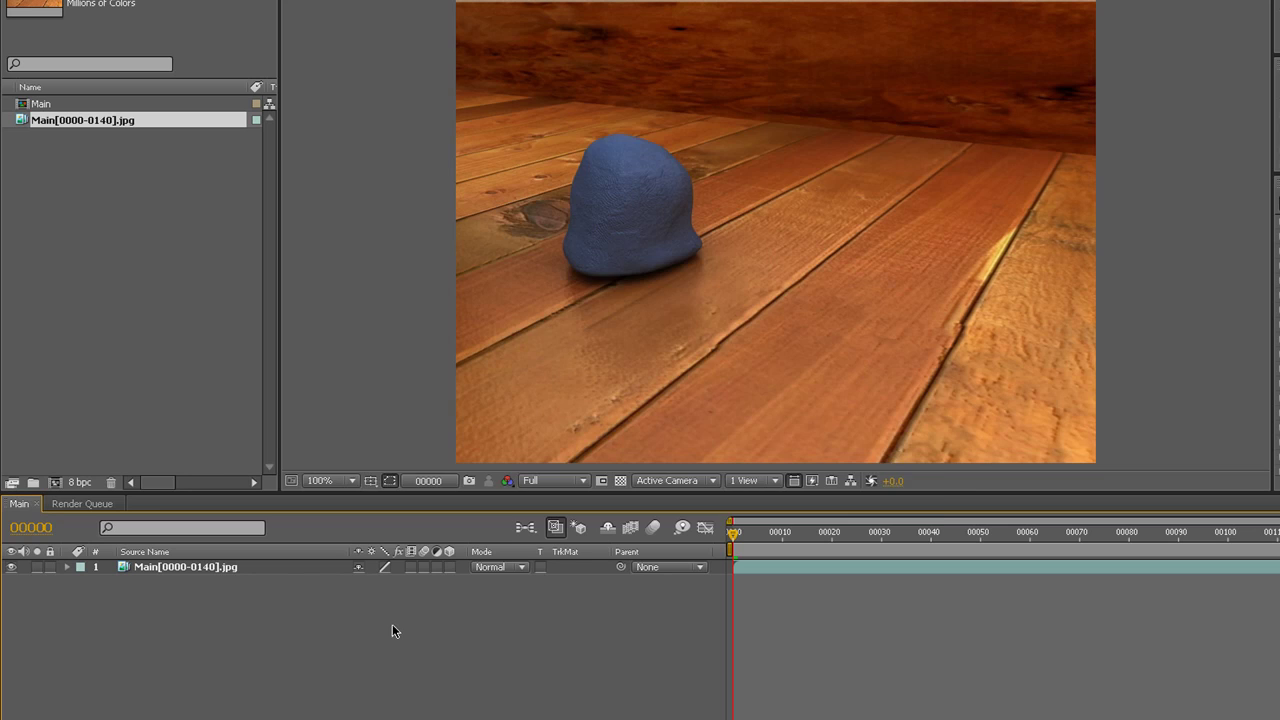
{"action": "key", "text": "ctrl+k"}
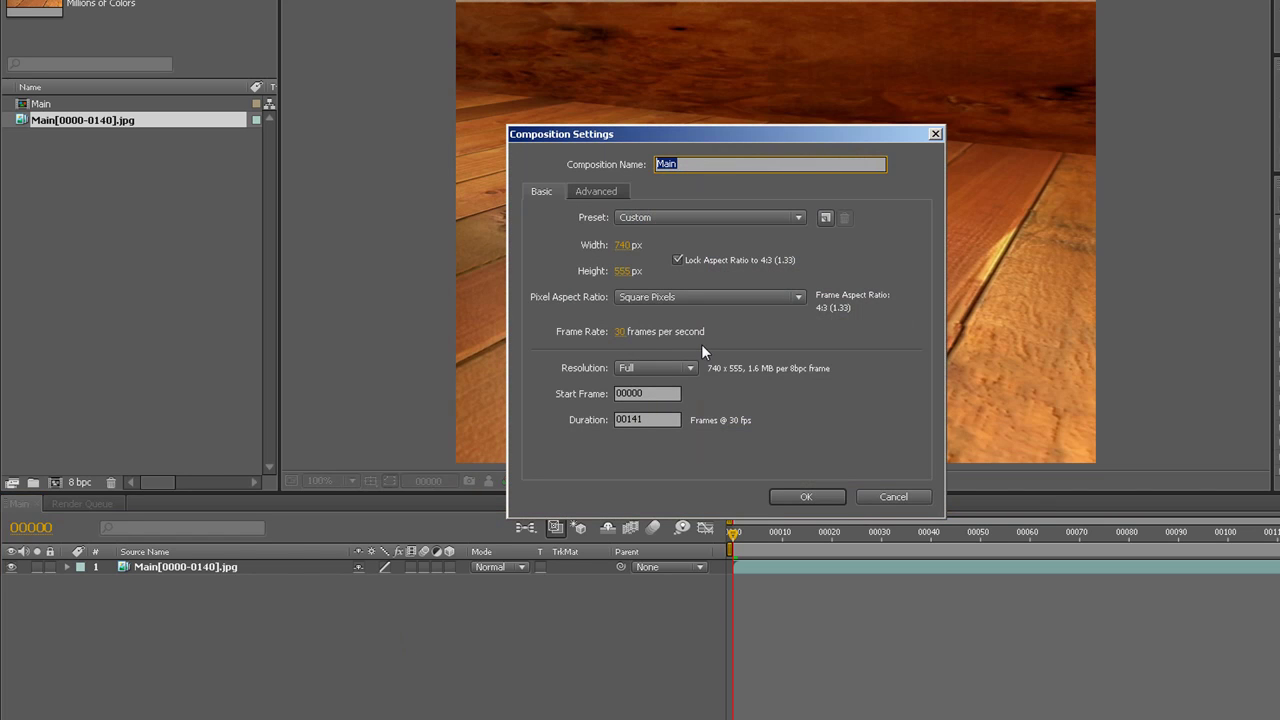
{"action": "type", "text": "Lump-Of-Clay"}
{"action": "left_click", "coordinate": [677, 259]}
{"action": "left_click", "coordinate": [621, 250]}
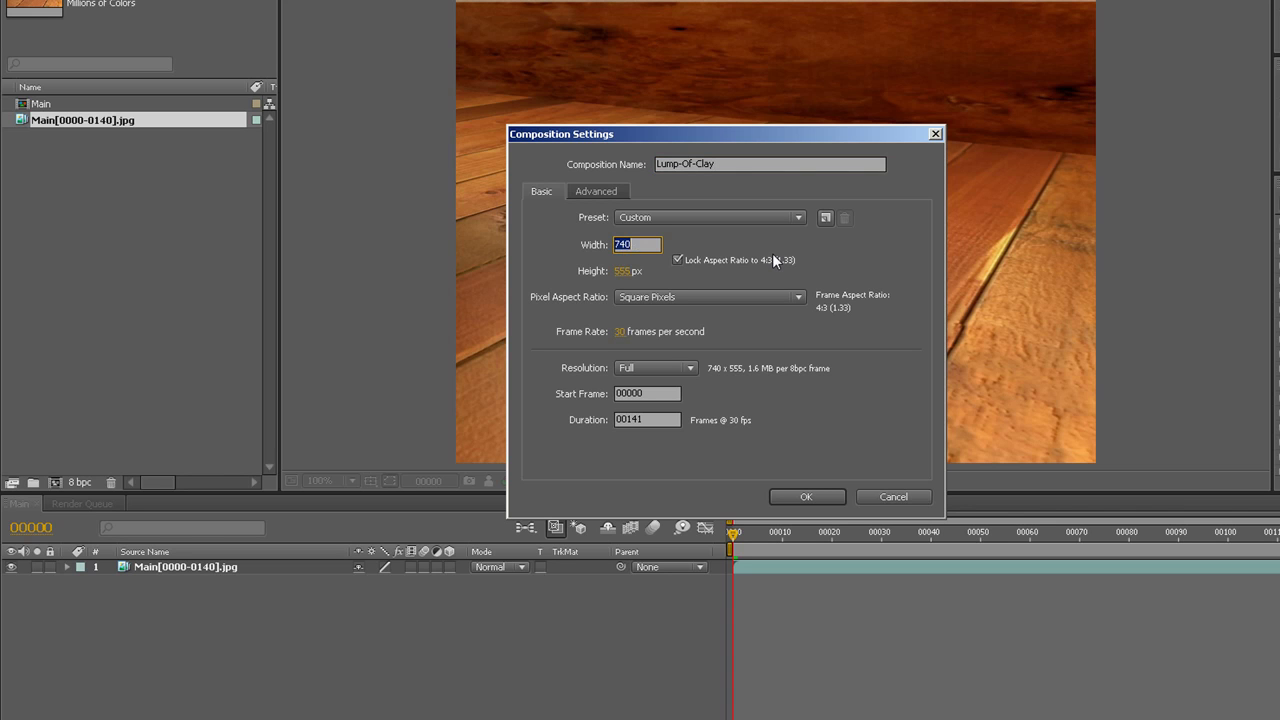
{"action": "type", "text": "640"}
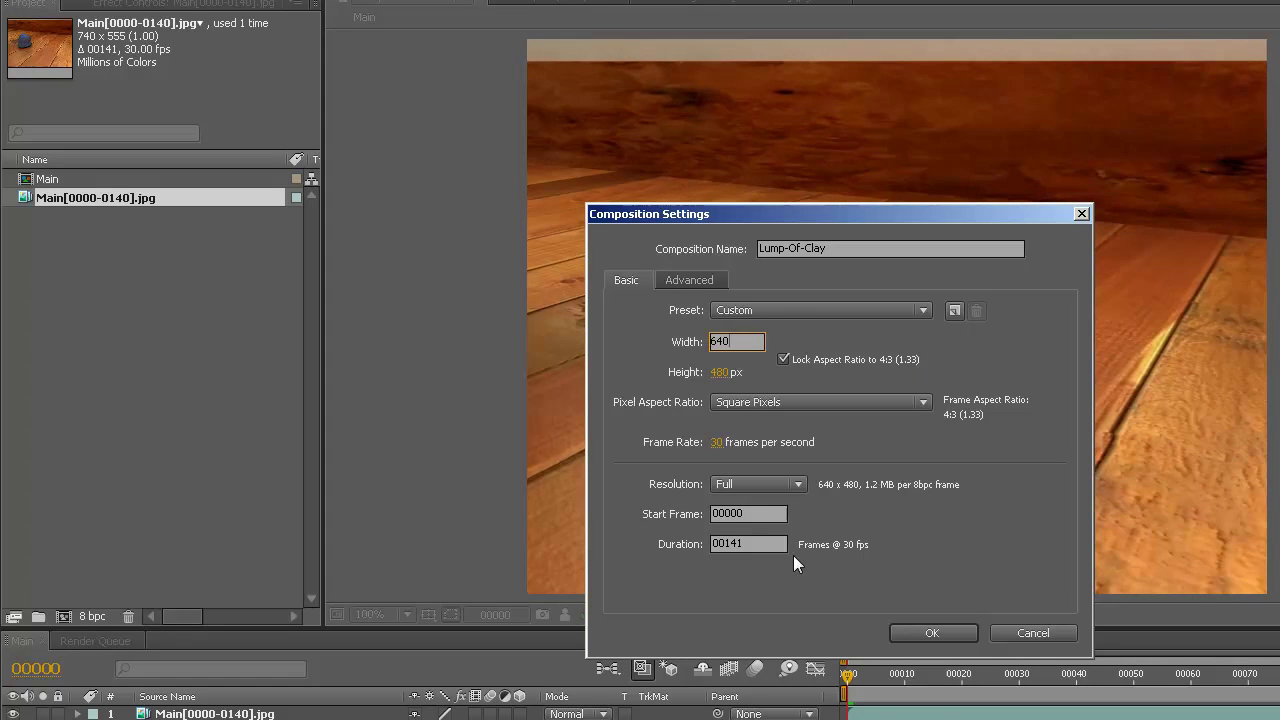
{"action": "left_click", "coordinate": [923, 636]}
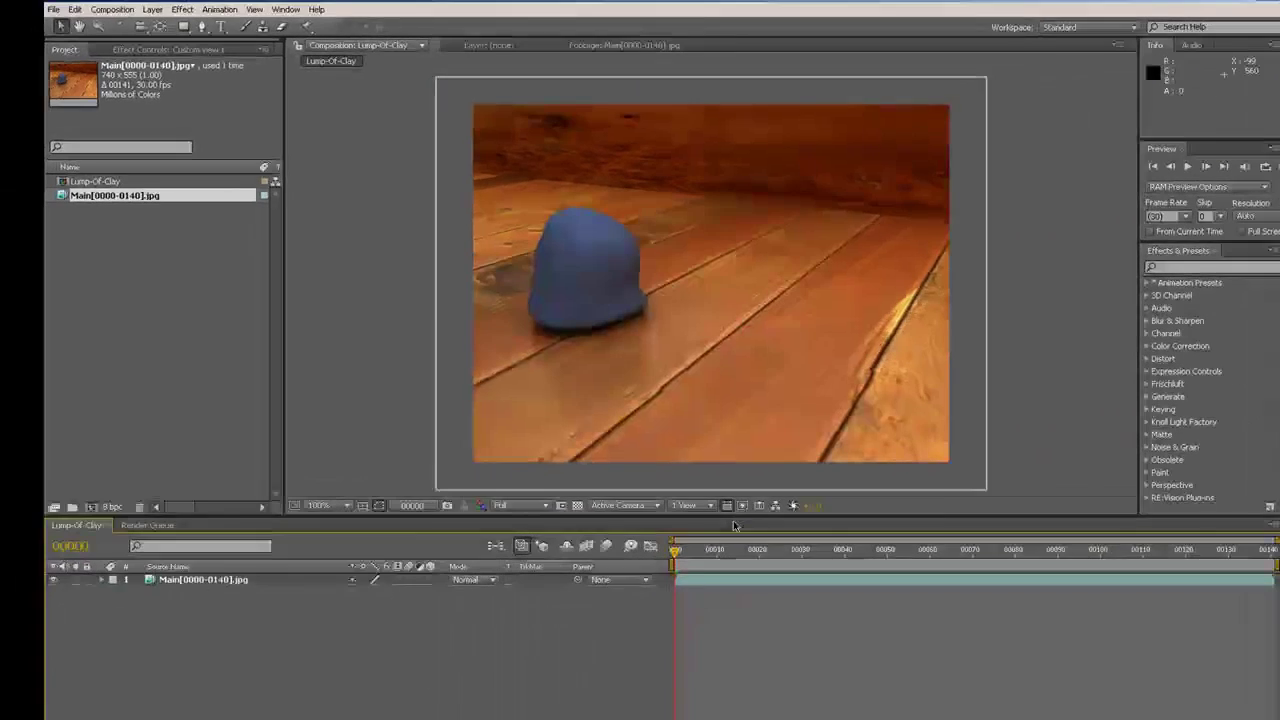
Try shifting the footage layer sideways within the smaller composition frame, move it back and deselect it
{"action": "left_click_drag", "start_coordinate": [673, 275], "coordinate": [701, 276]}
{"action": "left_click_drag", "start_coordinate": [704, 325], "coordinate": [672, 329]}
{"action": "key", "text": "F2"}
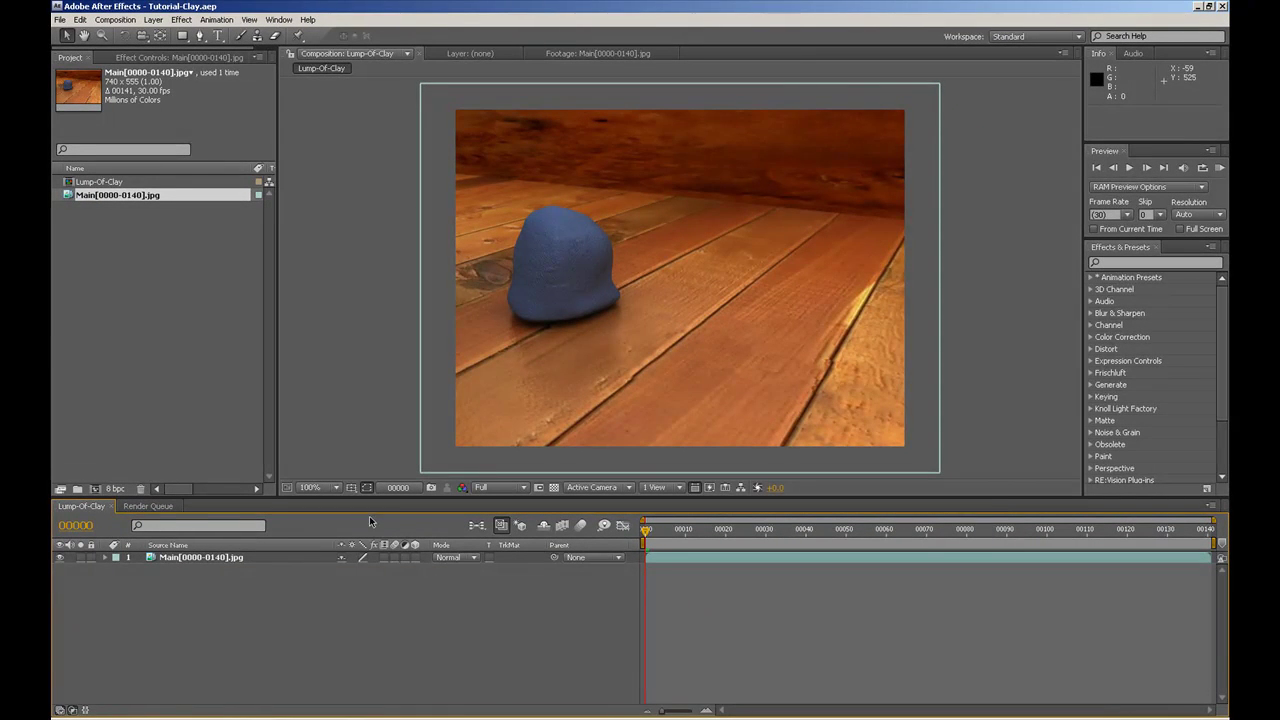
Dock the Effect Controls between the project and composition areas and apply a Curves effect to the Main[0000-0140].jpg layer
{"action": "left_click", "coordinate": [190, 558]}
{"action": "left_click_drag", "start_coordinate": [135, 58], "coordinate": [268, 145]}
{"action": "right_click", "coordinate": [370, 270]}
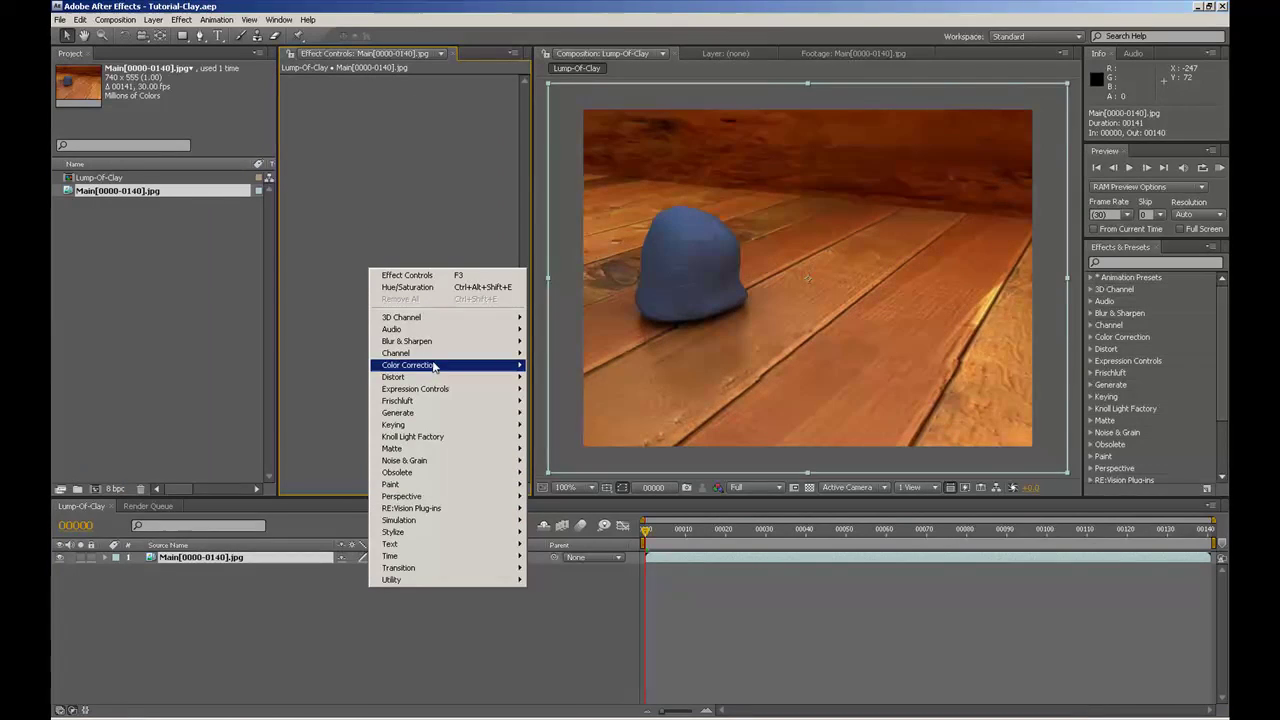
{"action": "mouse_move", "coordinate": [445, 366]}
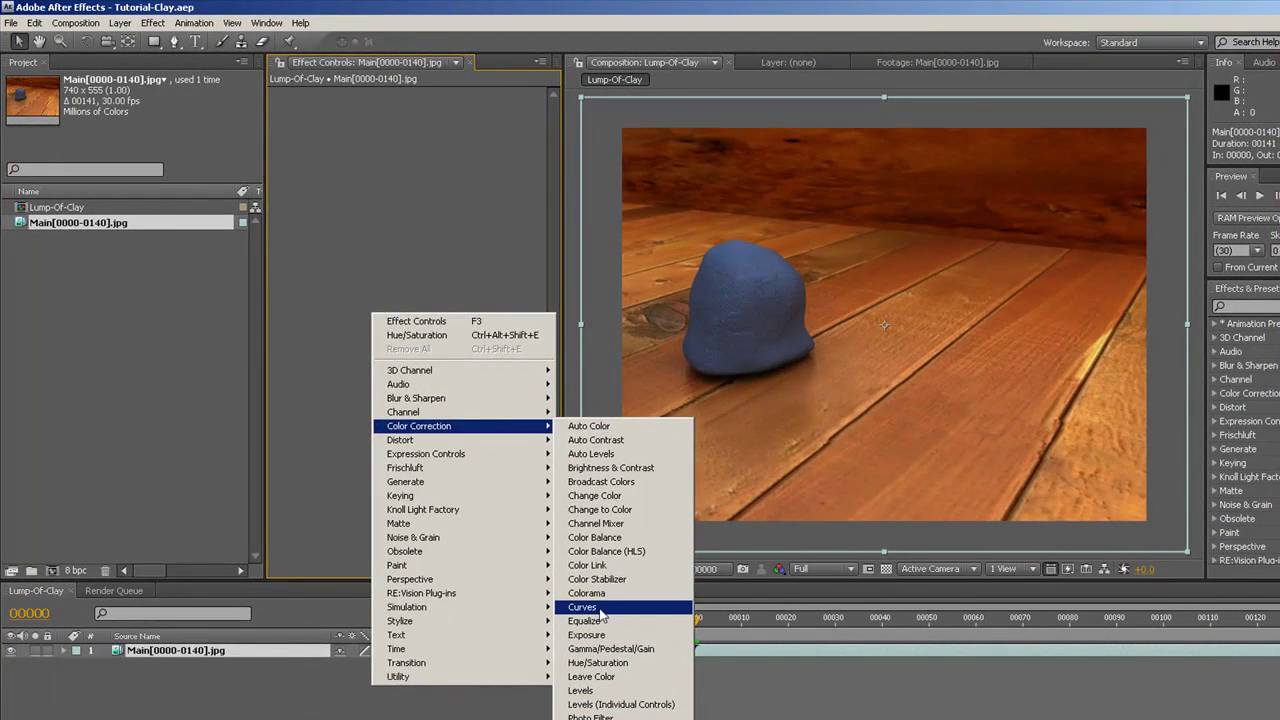
{"action": "left_click", "coordinate": [585, 607]}
Shape the RGB curve into a gentle S by raising the highlights and lowering the shadows slightly
{"action": "left_click", "coordinate": [339, 255]}
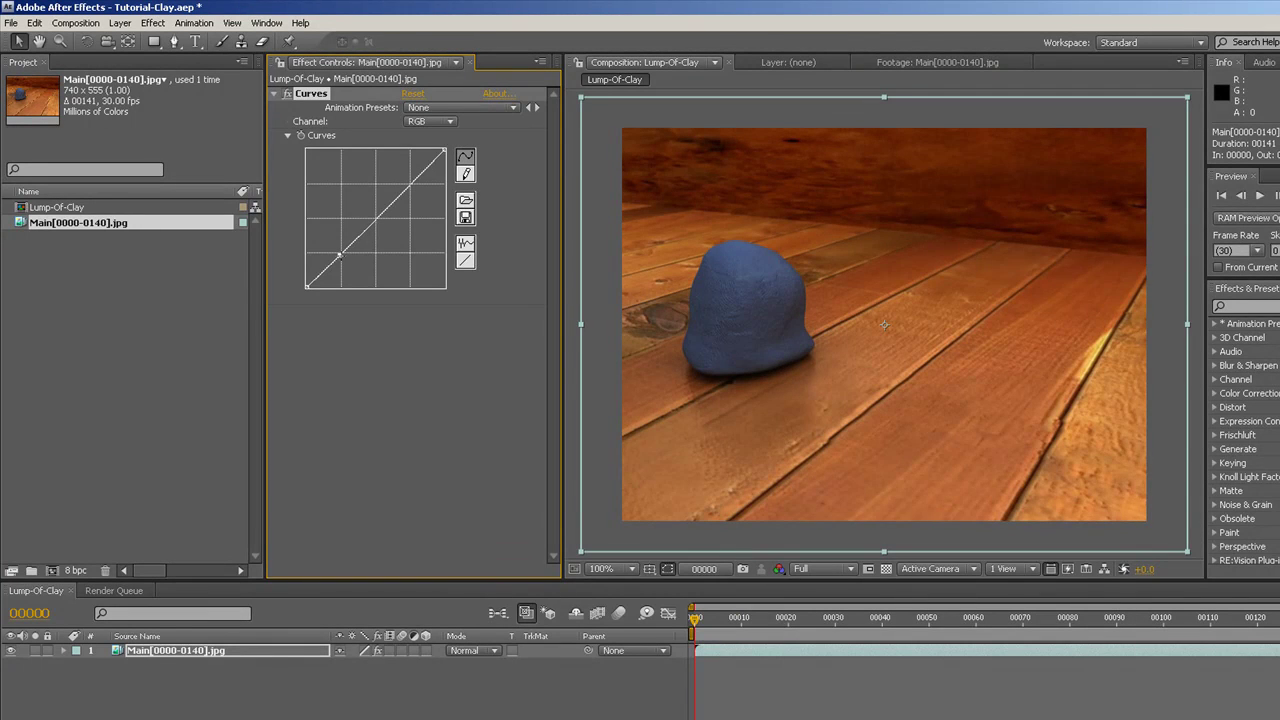
{"action": "left_click_drag", "start_coordinate": [410, 185], "coordinate": [407, 181]}
{"action": "left_click_drag", "start_coordinate": [341, 256], "coordinate": [345, 260]}
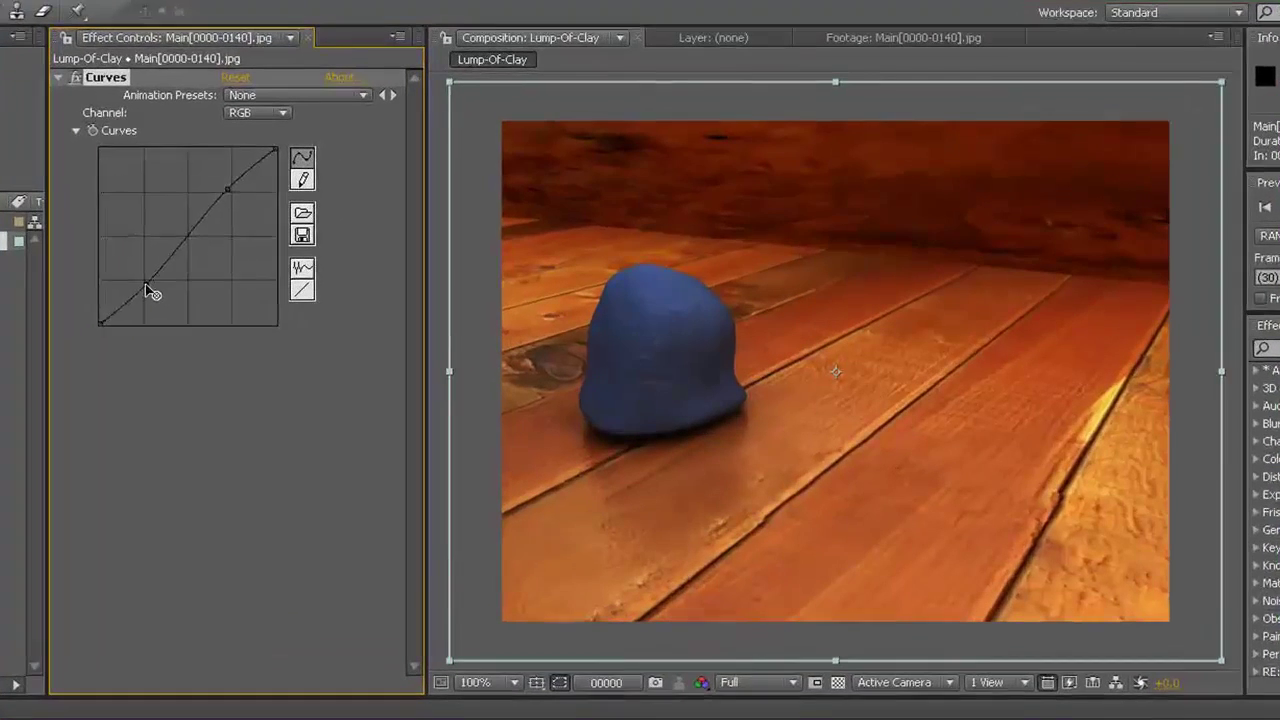
Switch the Curves effect off and on repeatedly to compare the footage with and without the contrast correction
{"action": "left_click", "coordinate": [206, 88]}
{"action": "left_click", "coordinate": [74, 79]}
{"action": "left_click", "coordinate": [74, 79]}
{"action": "left_click", "coordinate": [74, 79]}
{"action": "left_click", "coordinate": [74, 80]}
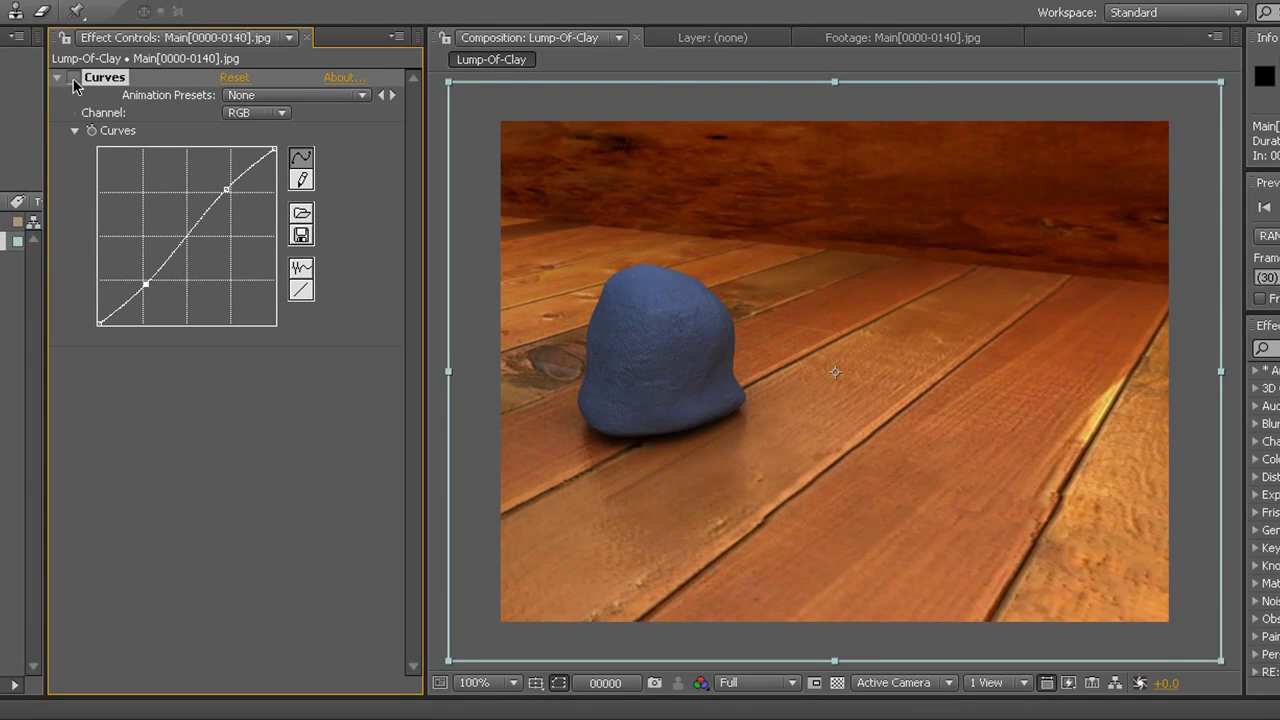
{"action": "left_click", "coordinate": [74, 80]}
{"action": "left_click", "coordinate": [74, 80]}
{"action": "left_click", "coordinate": [74, 80]}
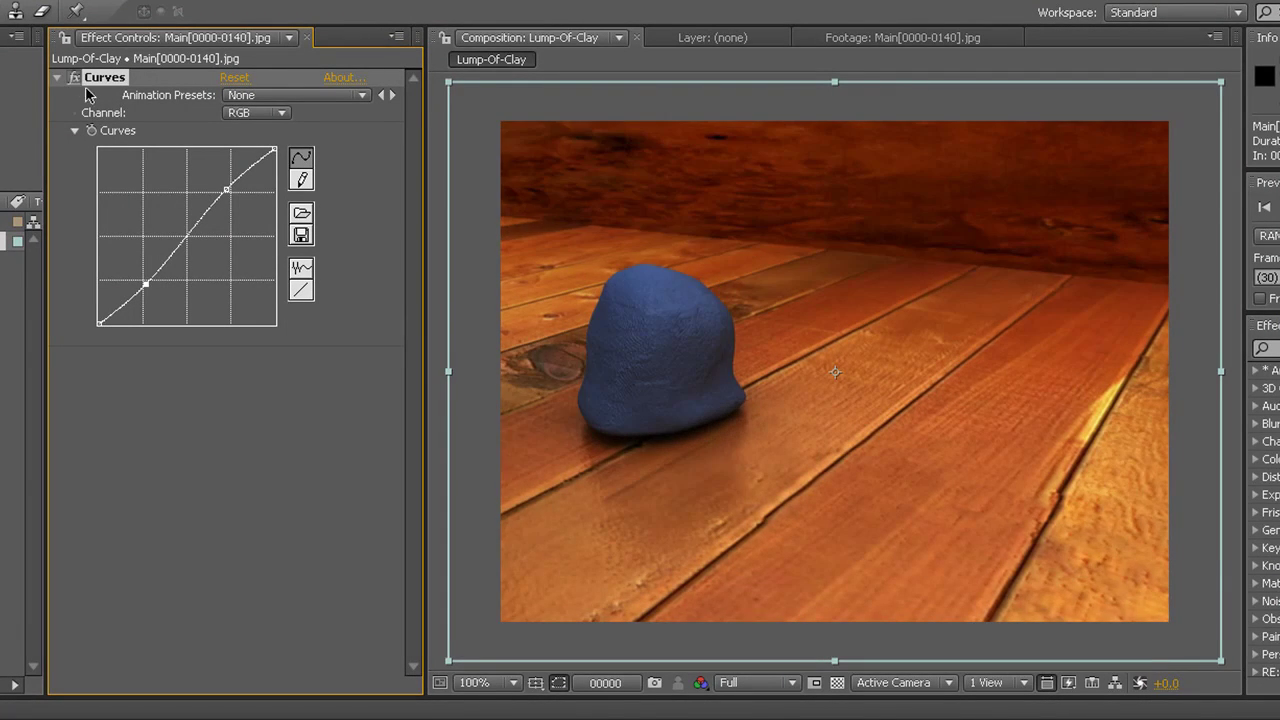
Fine-tune the highlight point of the RGB curve and compare the image with the effect off and on
{"action": "mouse_move", "coordinate": [228, 191]}
{"action": "left_mouse_down"}
{"action": "mouse_move", "coordinate": [236, 200]}
{"action": "mouse_move", "coordinate": [228, 190]}
{"action": "left_mouse_up"}
{"action": "left_click", "coordinate": [75, 79]}
{"action": "left_click", "coordinate": [75, 79]}
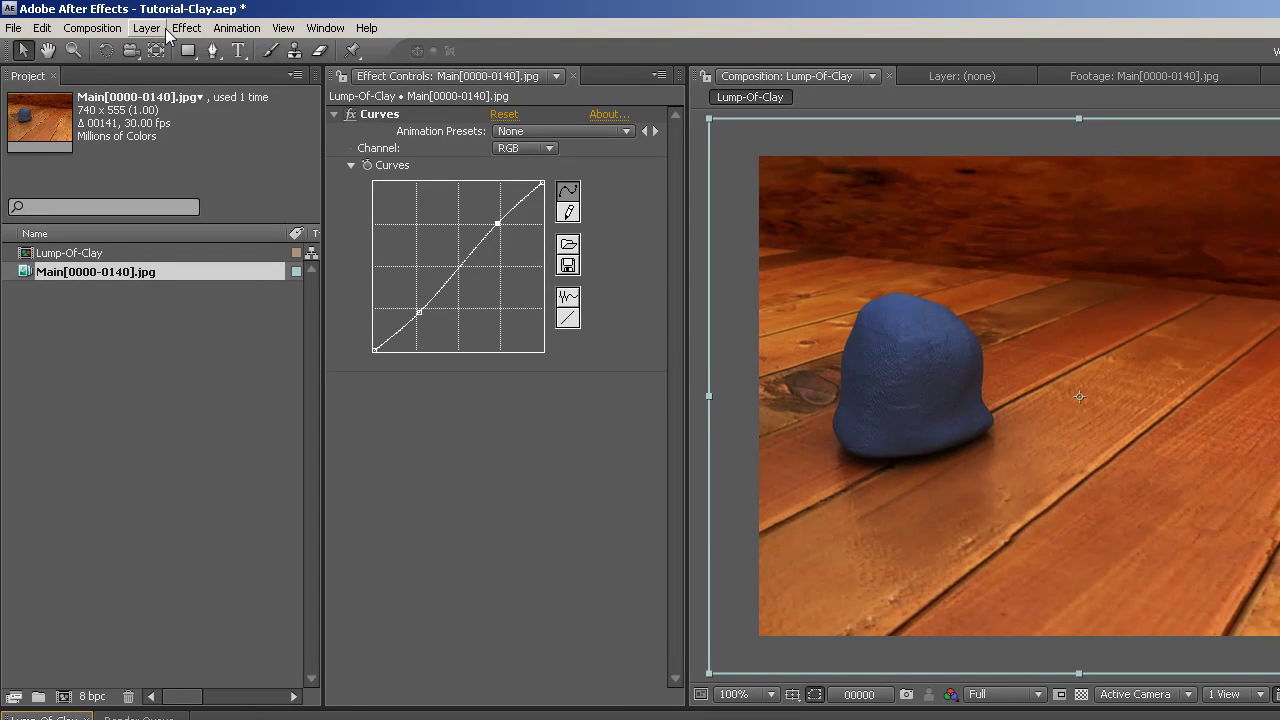
Add an adjustment layer above the footage and name it Sharpen
{"action": "left_click", "coordinate": [147, 28]}
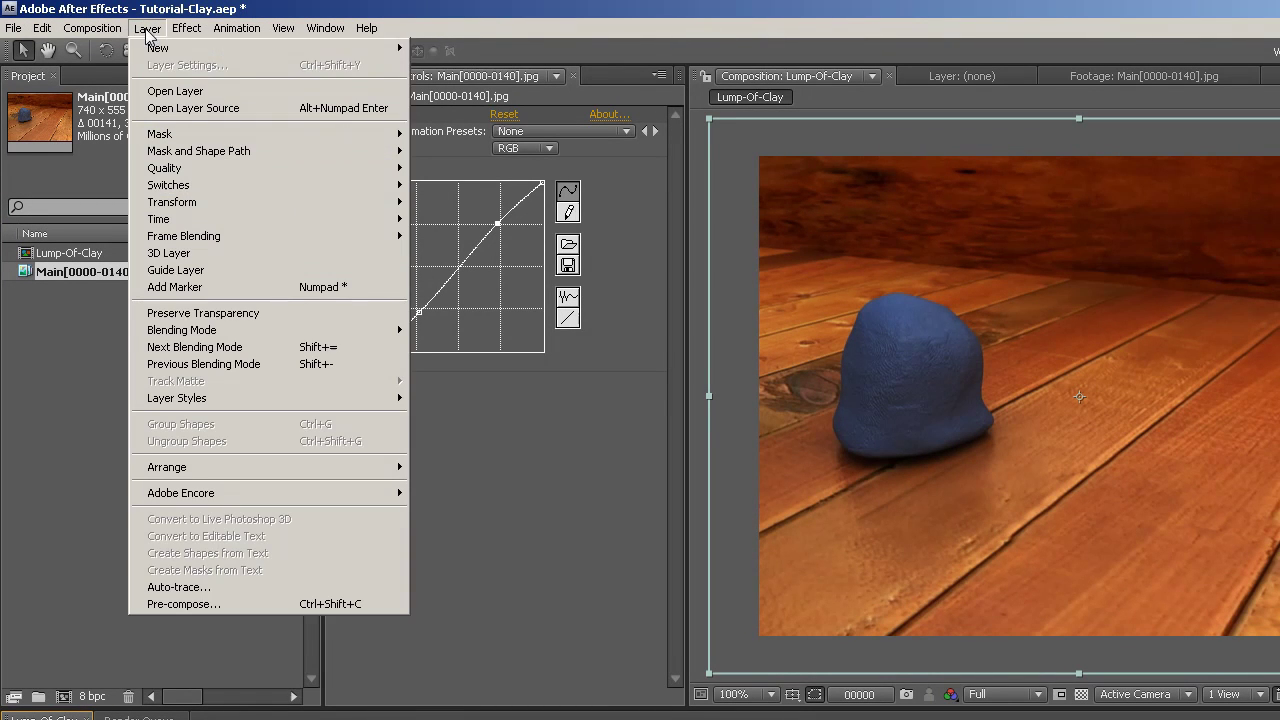
{"action": "mouse_move", "coordinate": [163, 50]}
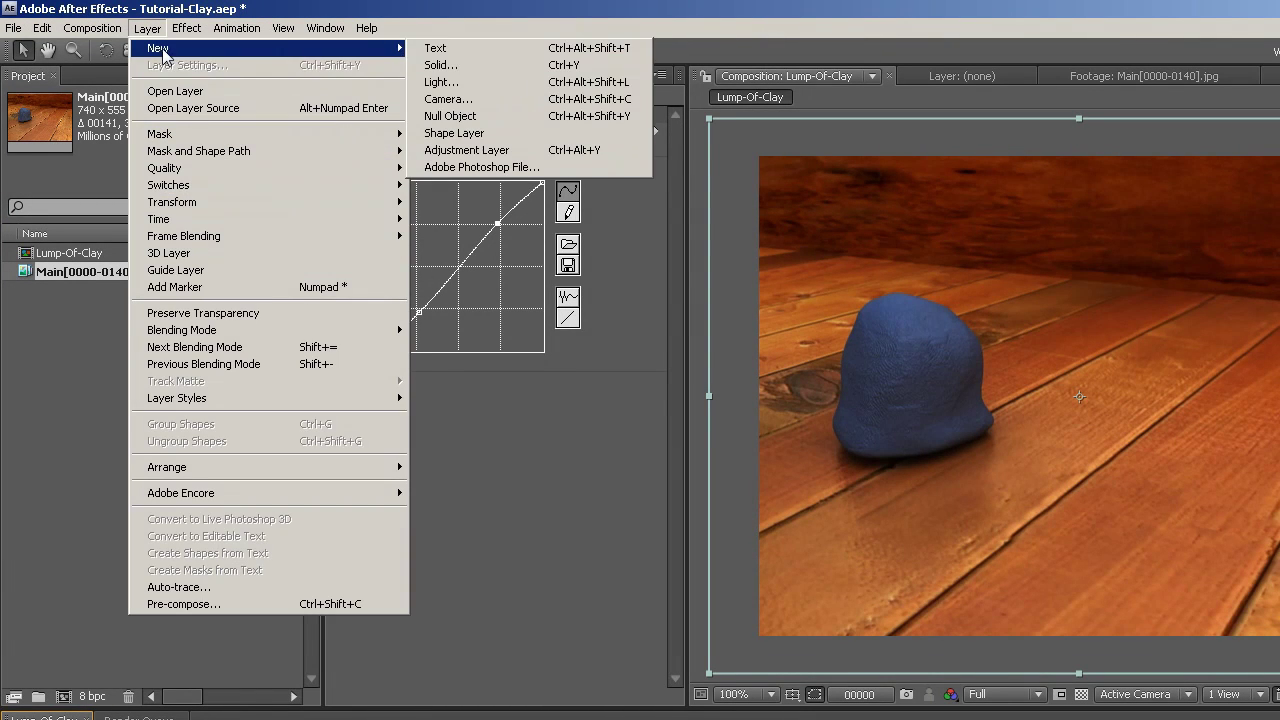
{"action": "left_click", "coordinate": [466, 150]}
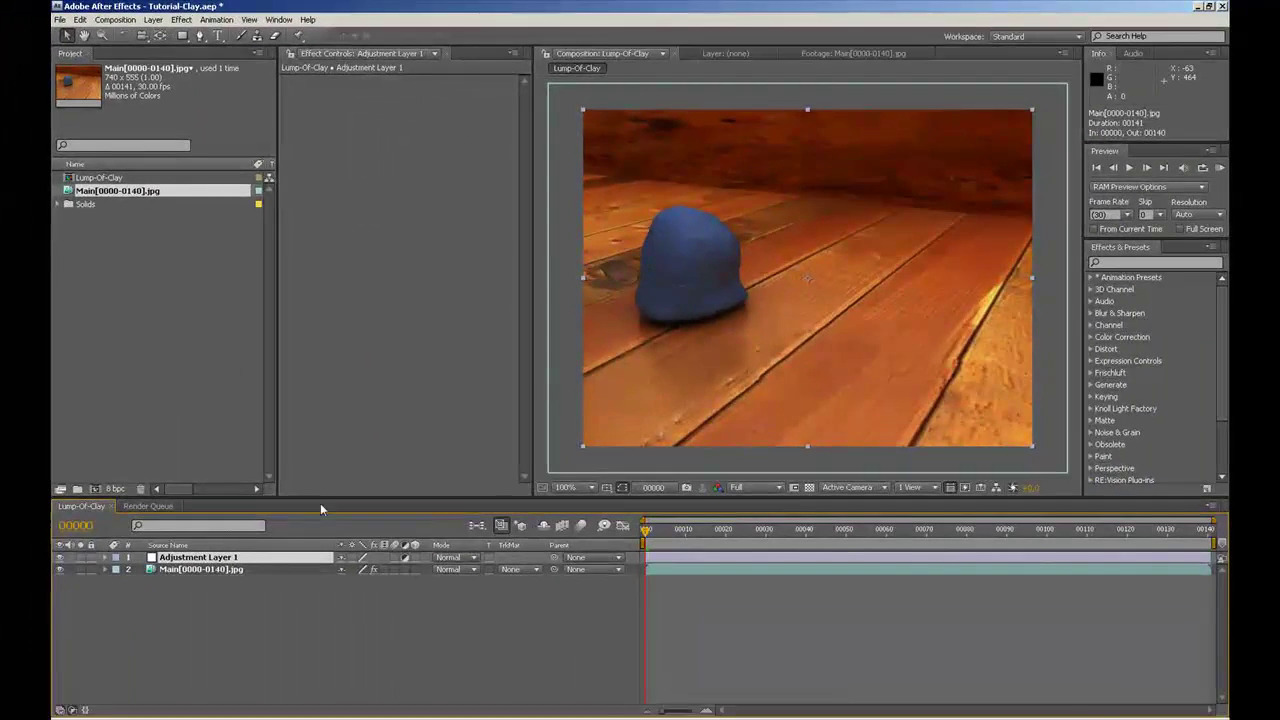
{"action": "left_click", "coordinate": [153, 19]}
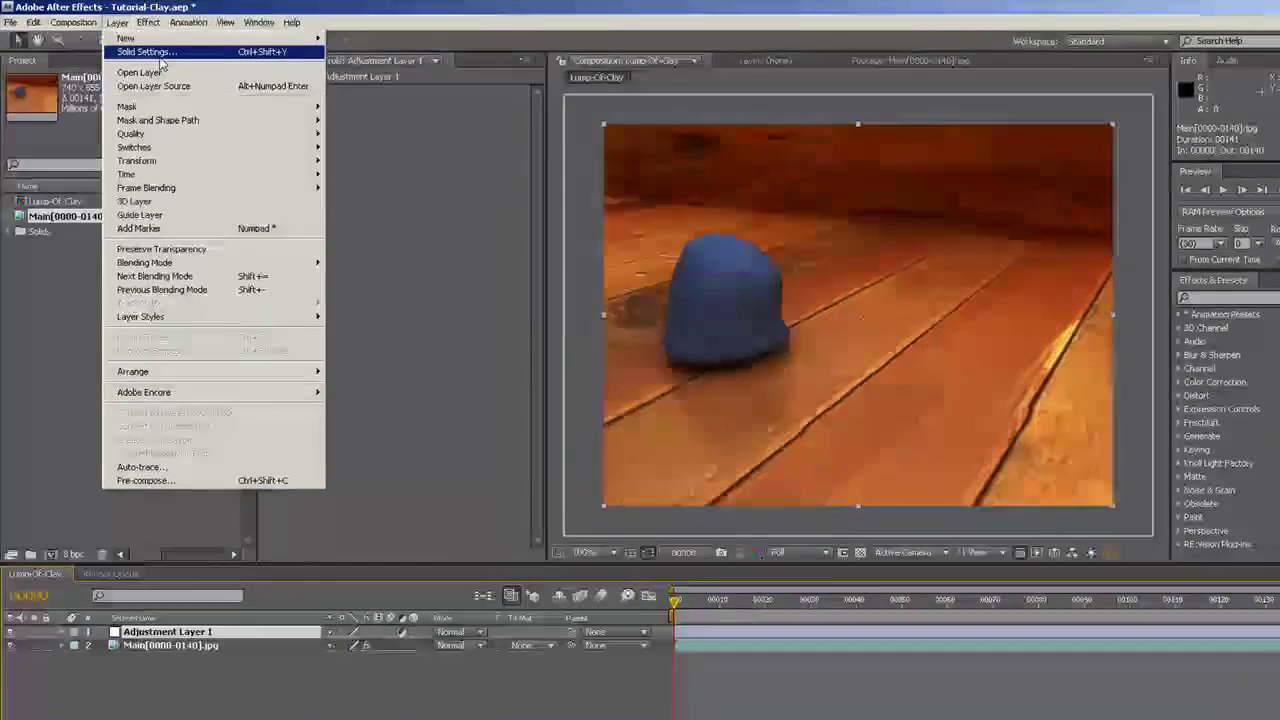
{"action": "left_click", "coordinate": [160, 51]}
{"action": "type", "text": "Sharpen"}
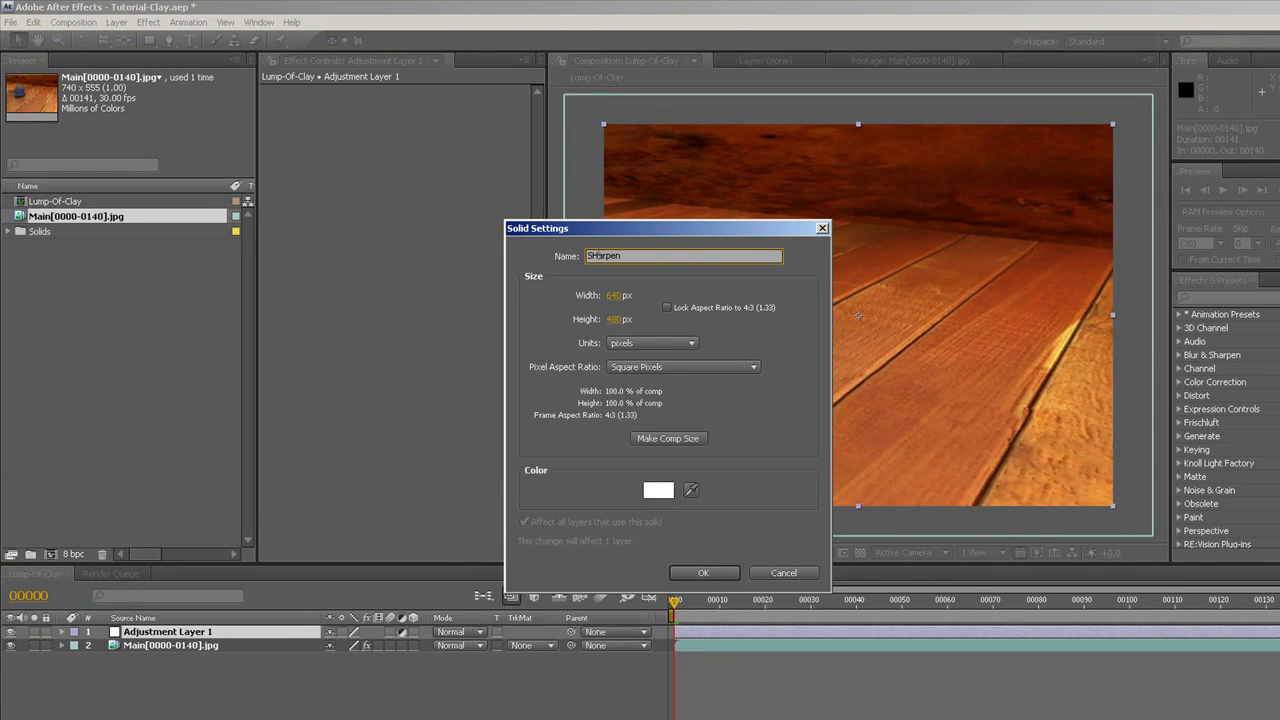
{"action": "left_click", "coordinate": [703, 572]}
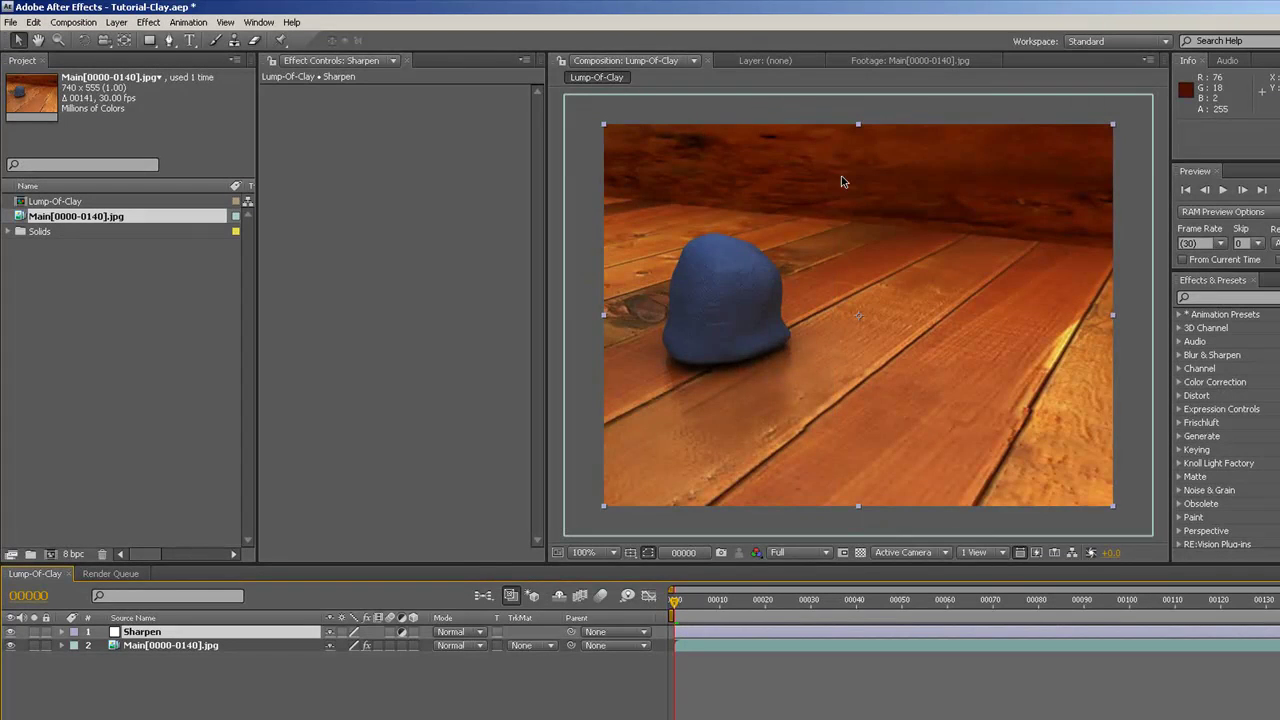
Find the Sharpen effect, apply it to the Sharpen adjustment layer and set the Sharpen Amount to 15
{"action": "left_click", "coordinate": [1211, 298]}
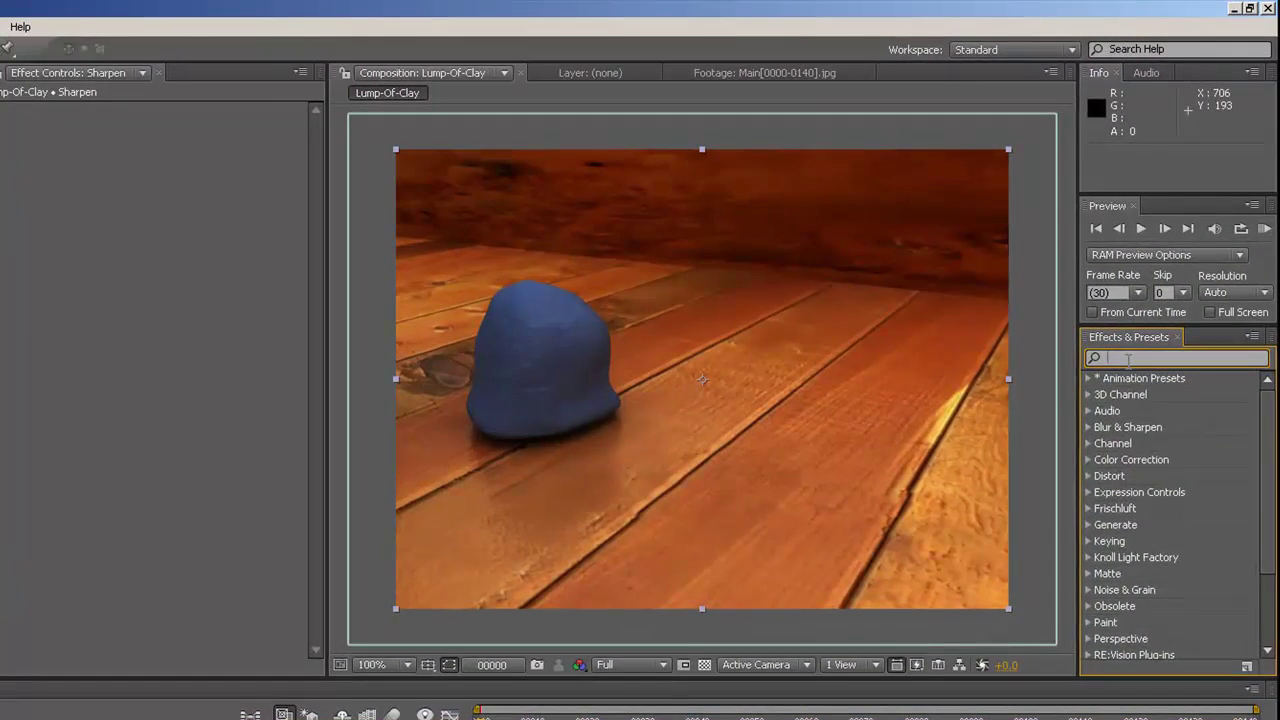
{"action": "type", "text": "sharp"}
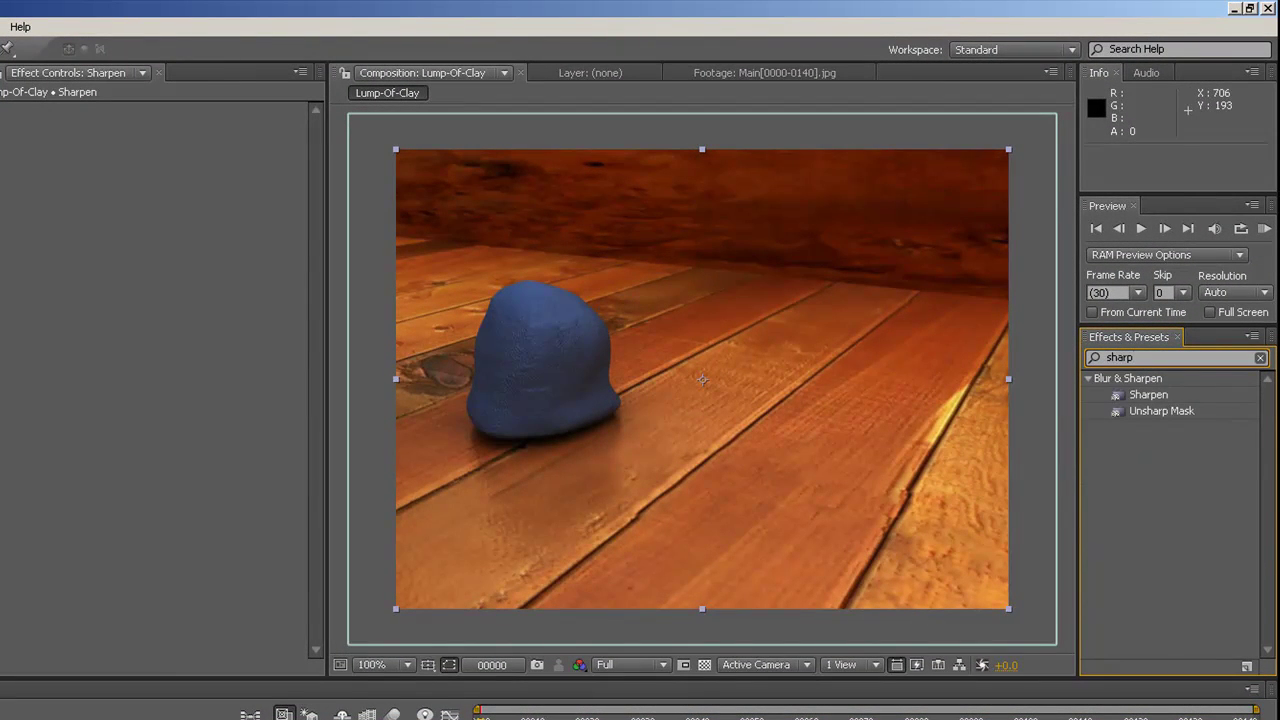
{"action": "left_click_drag", "start_coordinate": [1158, 400], "coordinate": [121, 175]}
{"action": "left_click", "coordinate": [142, 143]}
{"action": "type", "text": "10"}
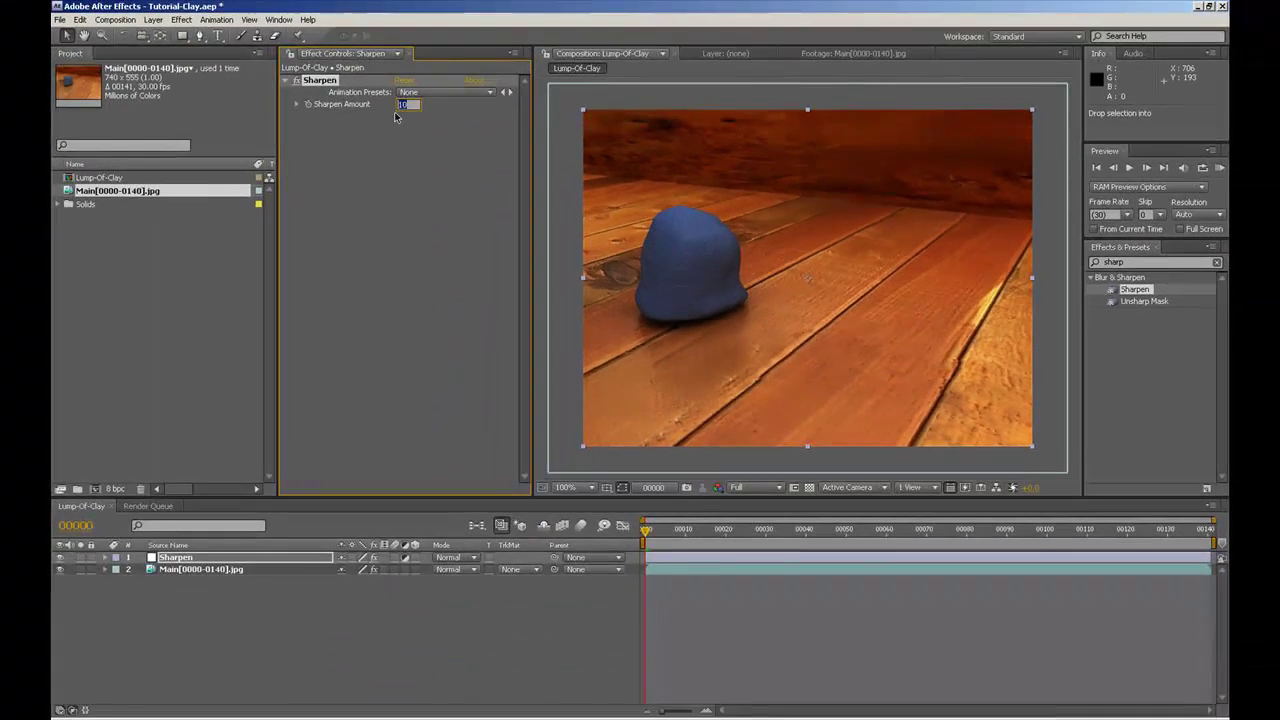
{"action": "key", "text": "Return"}
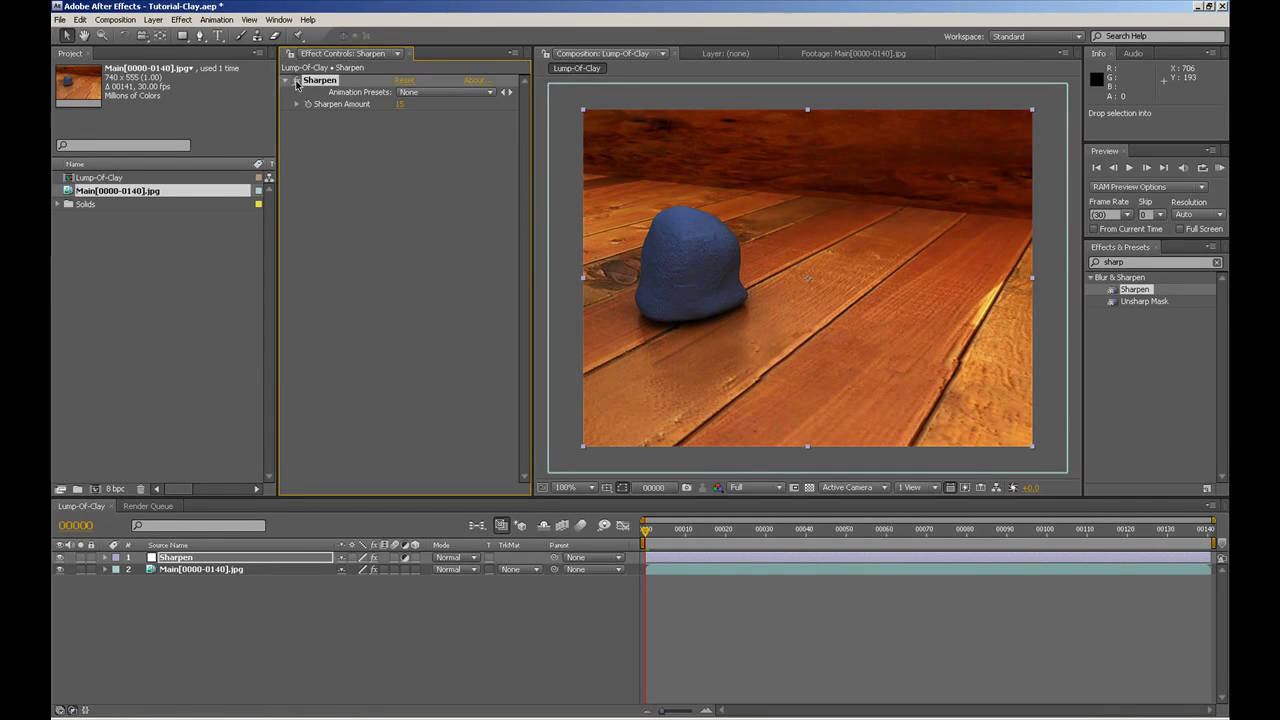
Add an elliptical mask filling the whole Sharpen adjustment layer
{"action": "left_click", "coordinate": [181, 36]}
{"action": "left_click", "coordinate": [240, 66]}
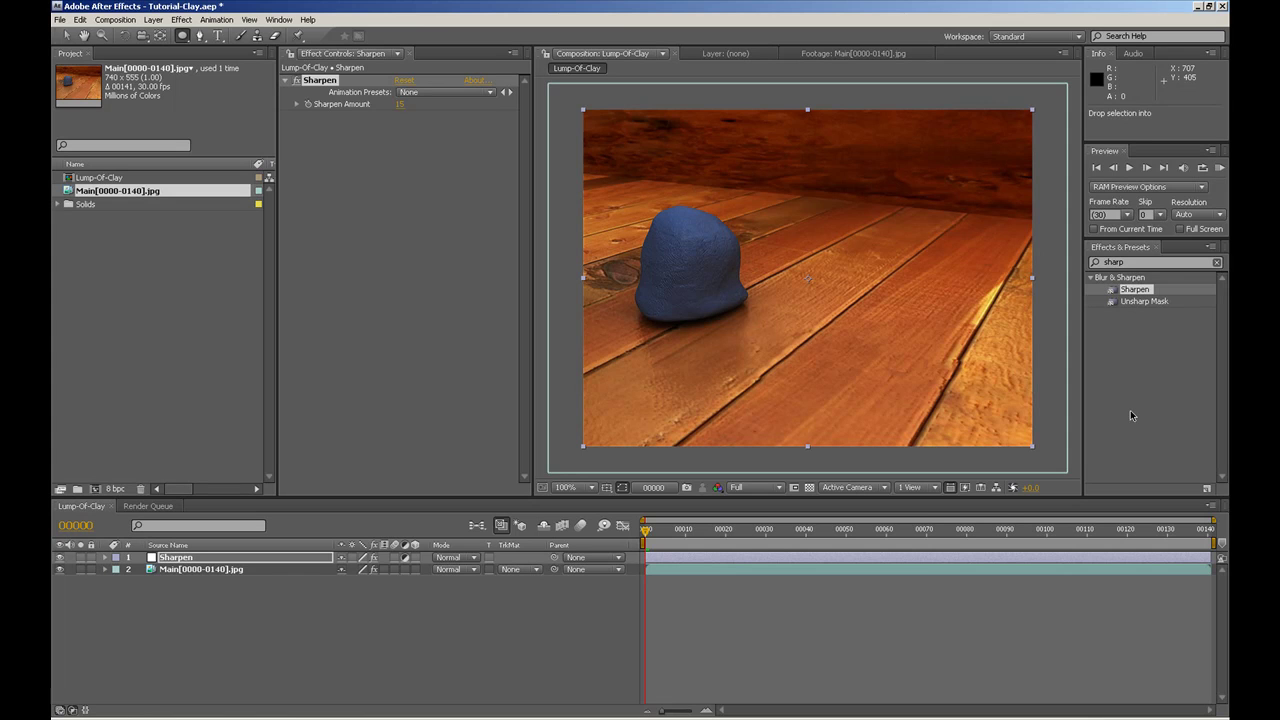
{"action": "double_click", "coordinate": [183, 37]}
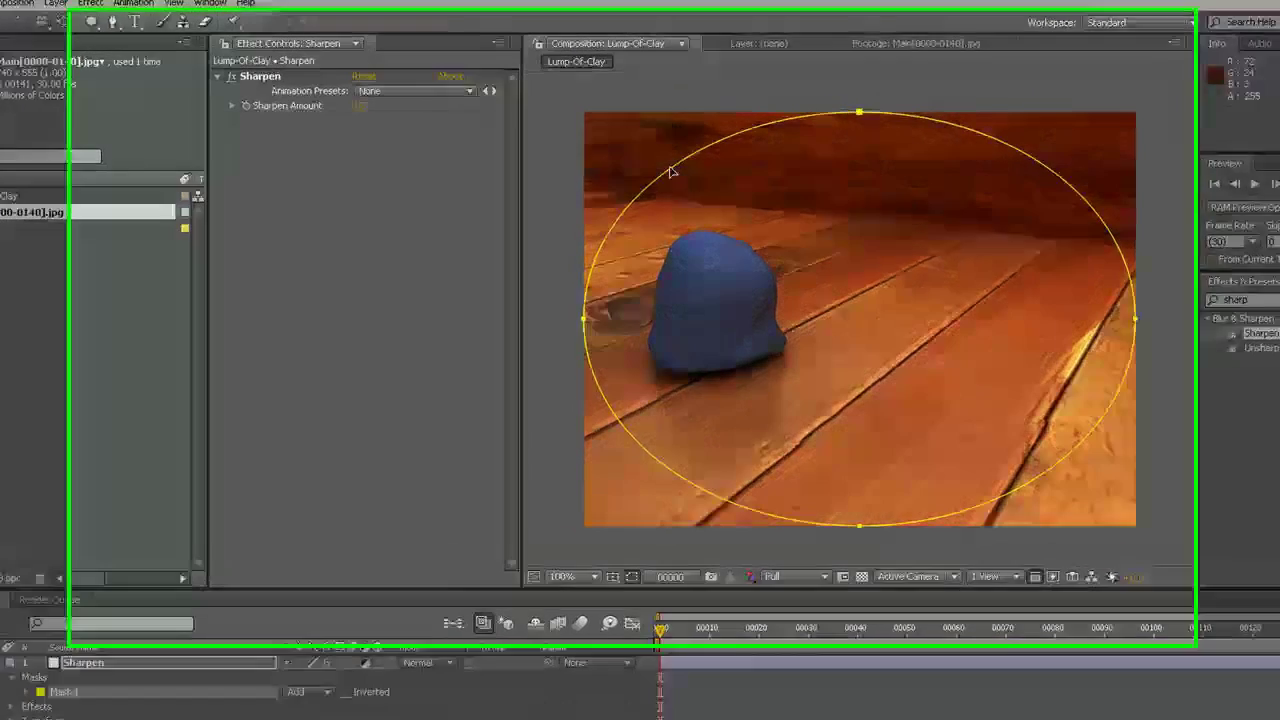
Set the Sharpen Amount to 50 to exaggerate the masked sharpening
{"action": "left_click", "coordinate": [328, 110]}
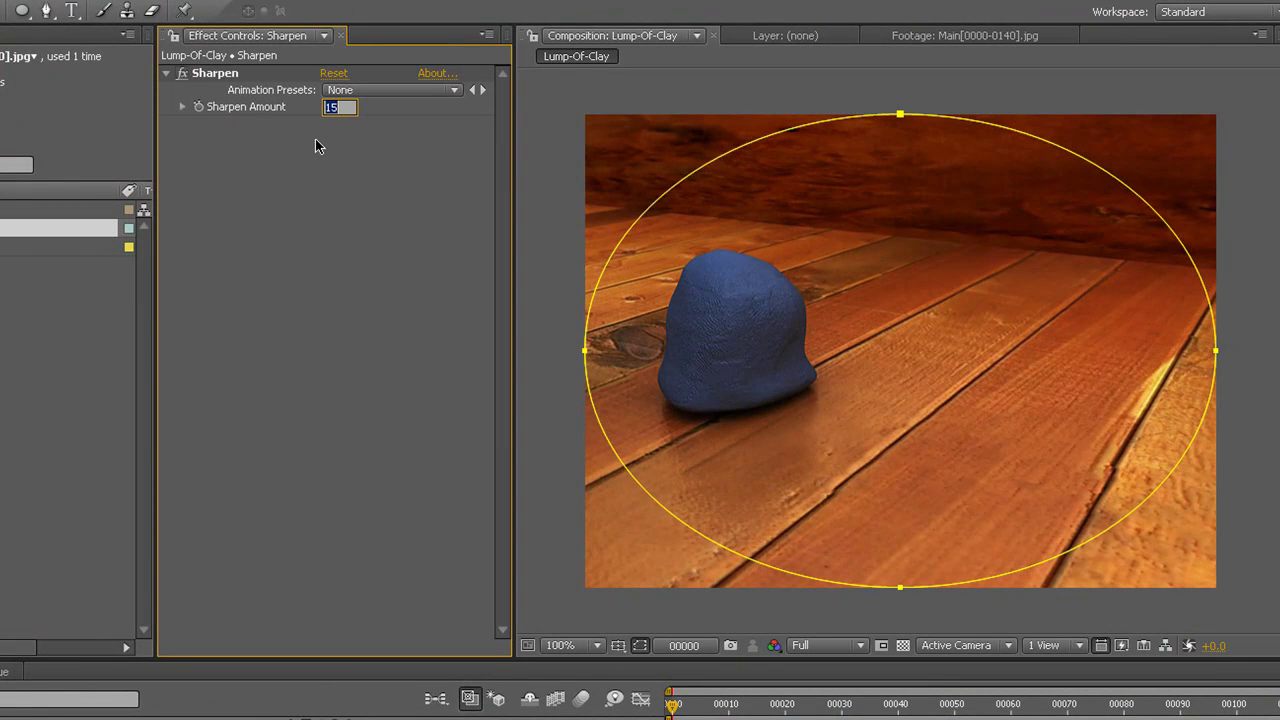
{"action": "type", "text": "50"}
{"action": "key", "text": "Return"}
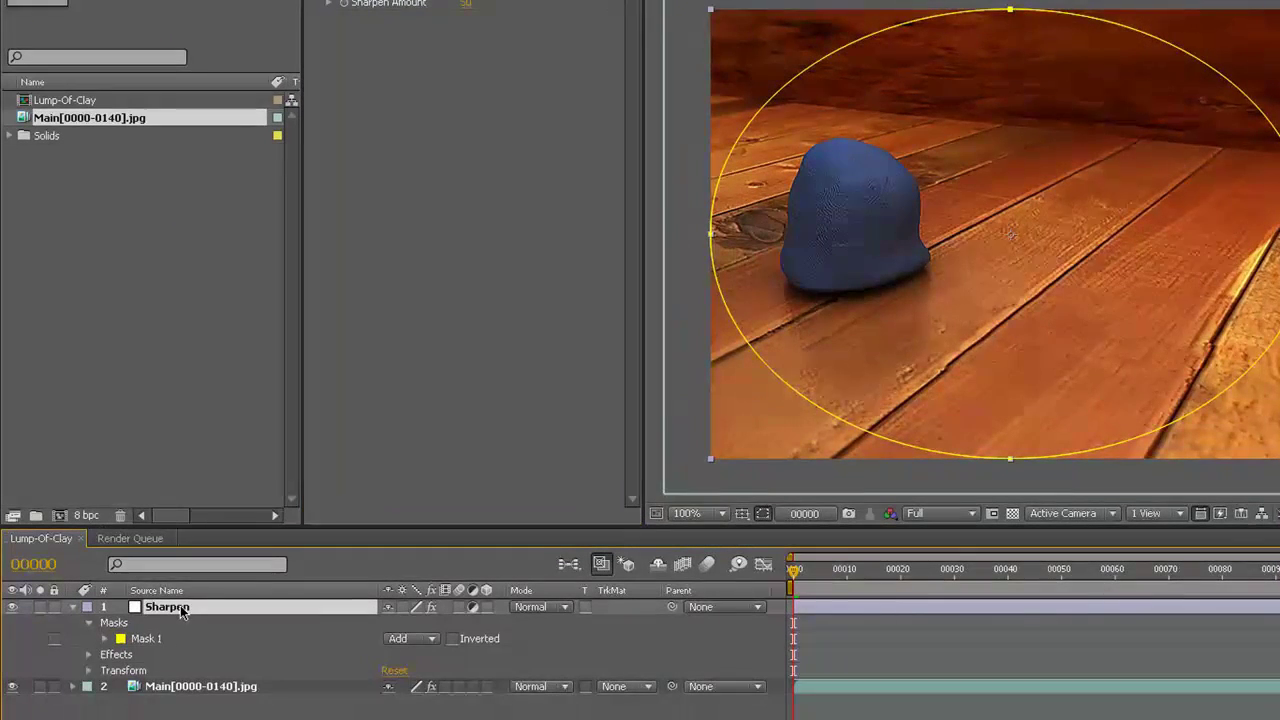
Reveal the Sharpen layer's mask properties and set the Mask Feather to 60 pixels in both directions
{"action": "key", "text": "ctrl+grave"}
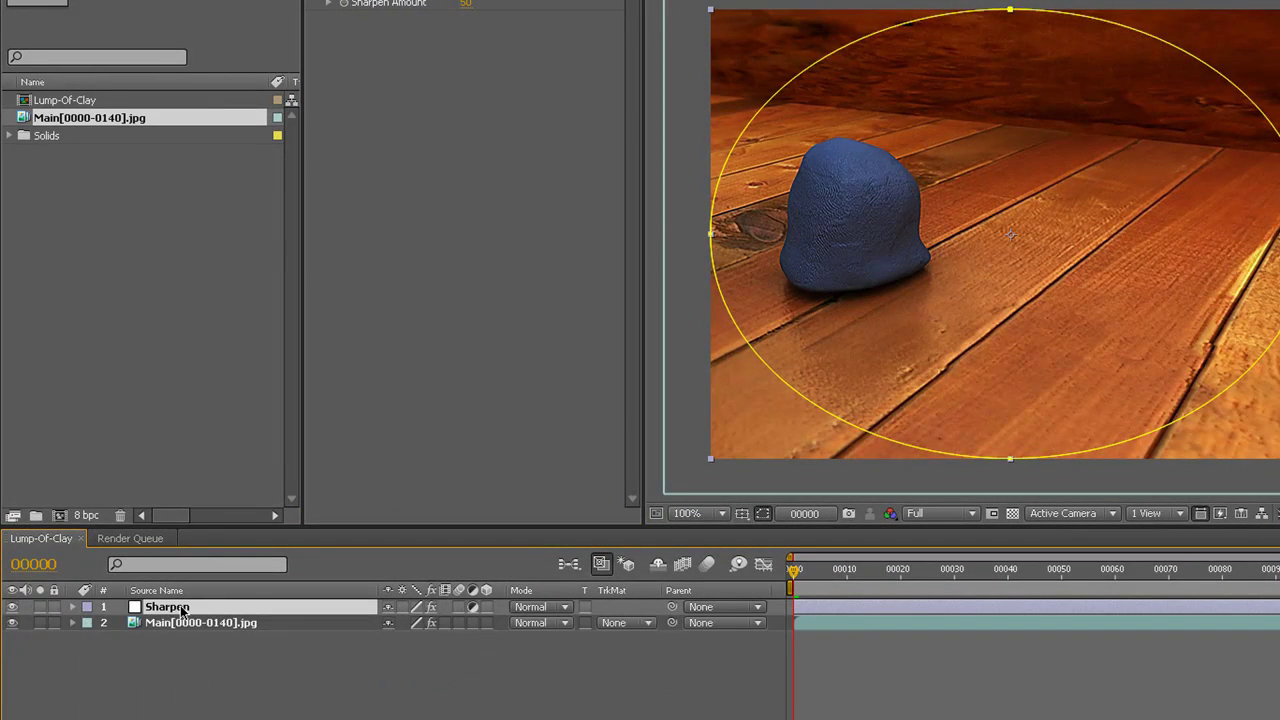
{"action": "key", "text": "m"}
{"action": "key", "text": "m"}
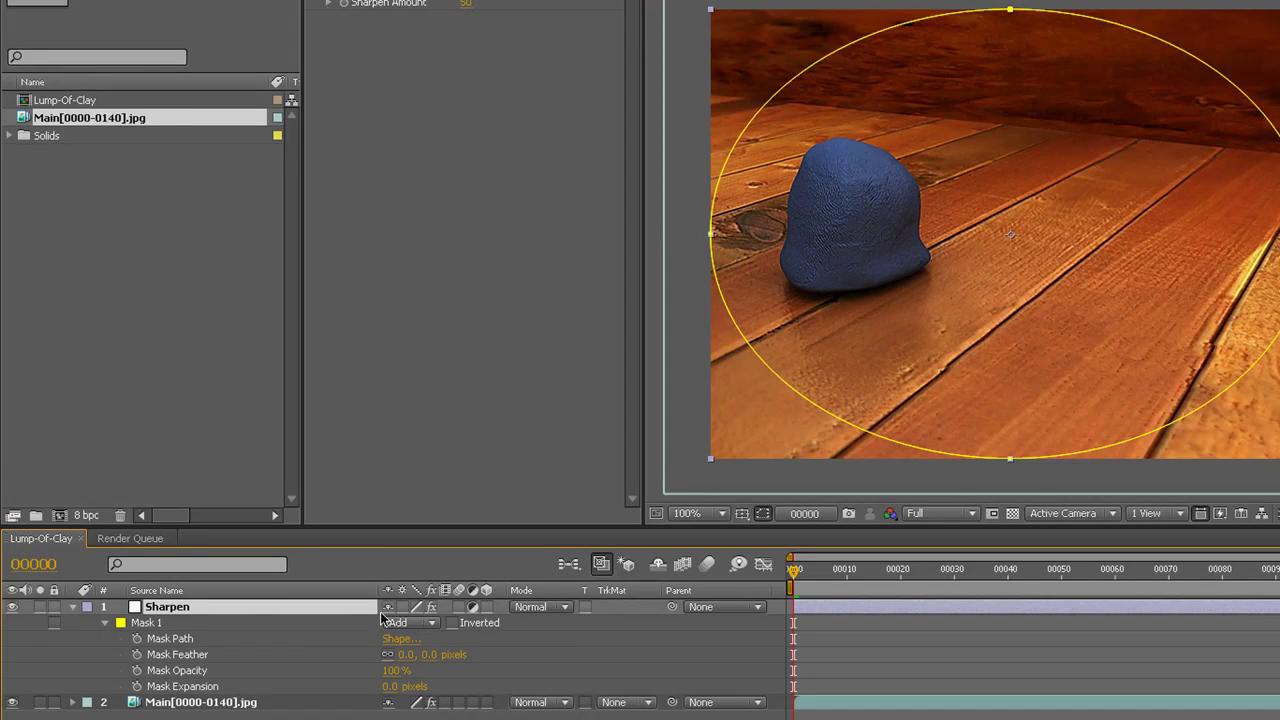
{"action": "left_click", "coordinate": [405, 655]}
{"action": "key", "text": "Tab"}
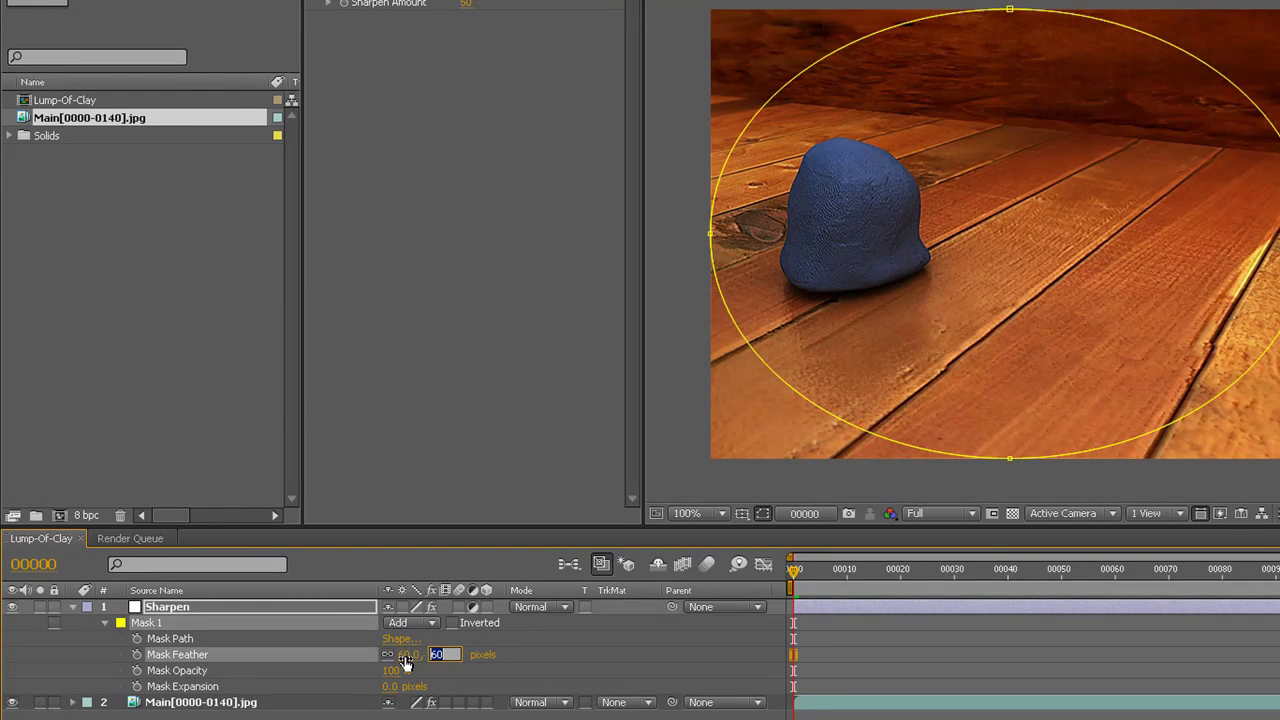
Shrink the elliptical mask inward from all sides of the frame, keeping the clay lump inside it
{"action": "left_click", "coordinate": [778, 377]}
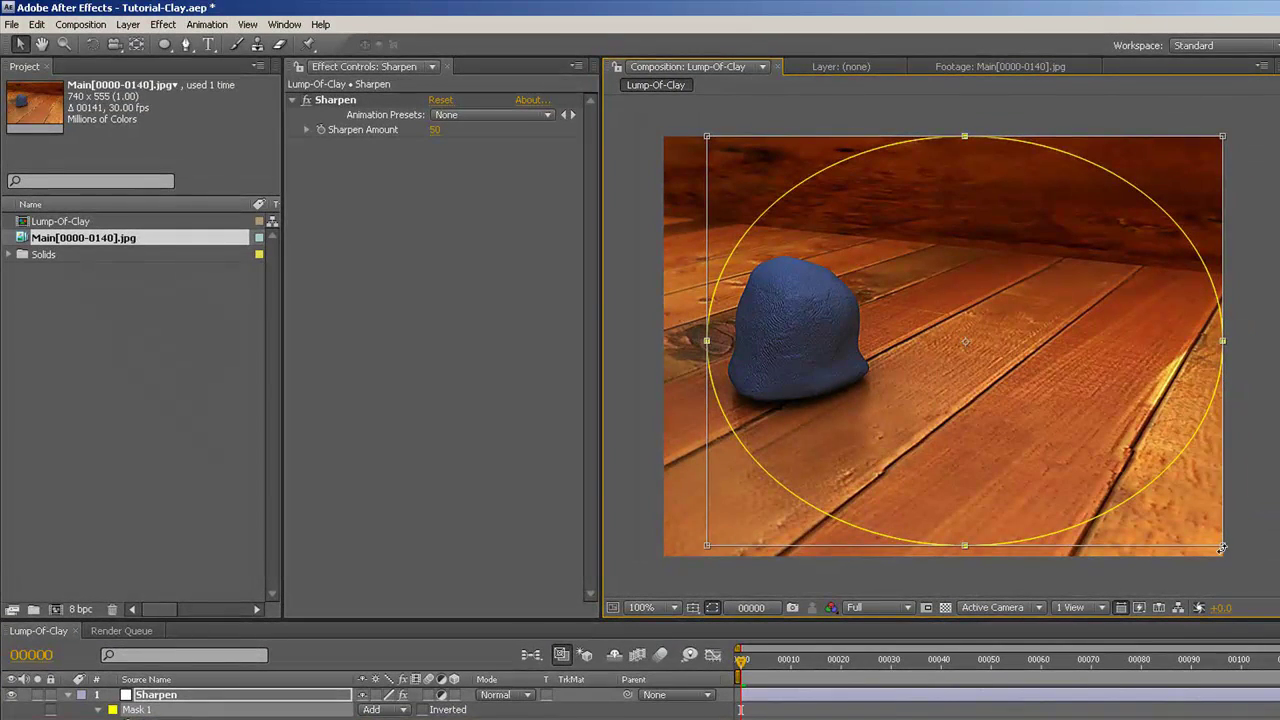
{"action": "left_click_drag", "start_coordinate": [1222, 545], "coordinate": [1195, 540]}
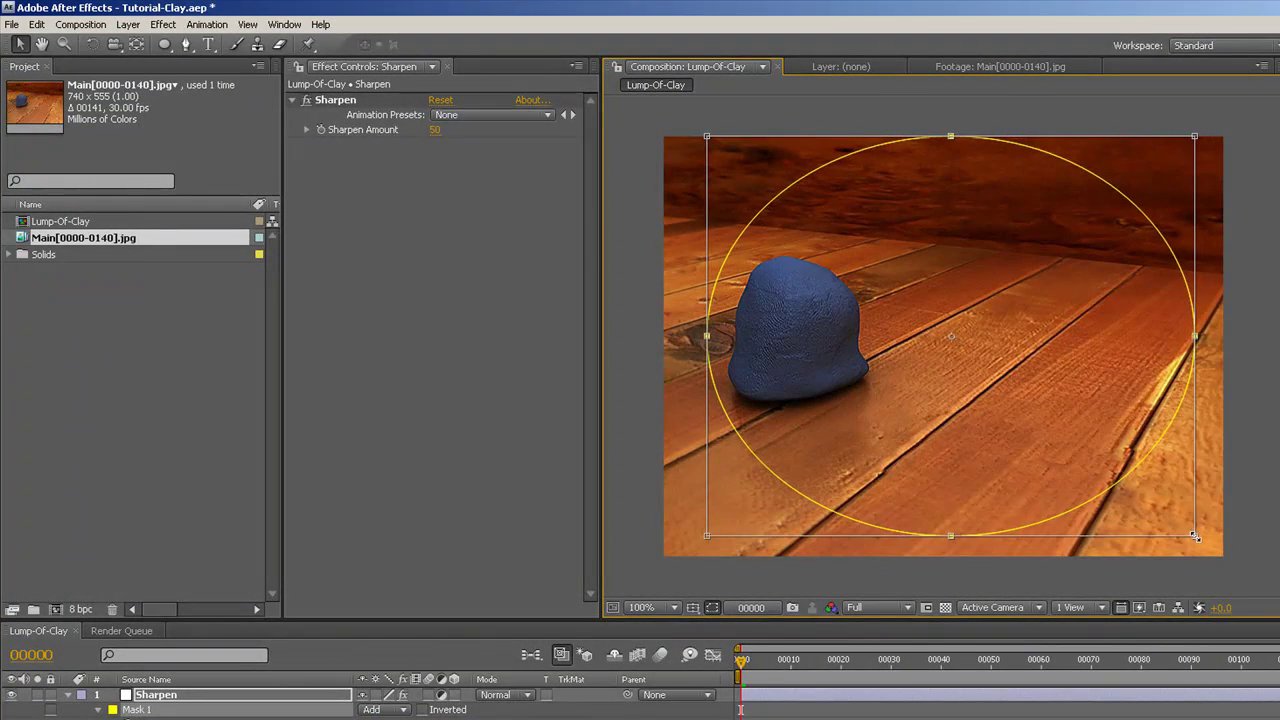
{"action": "left_click_drag", "start_coordinate": [1195, 136], "coordinate": [1175, 157]}
{"action": "key", "text": "Return"}
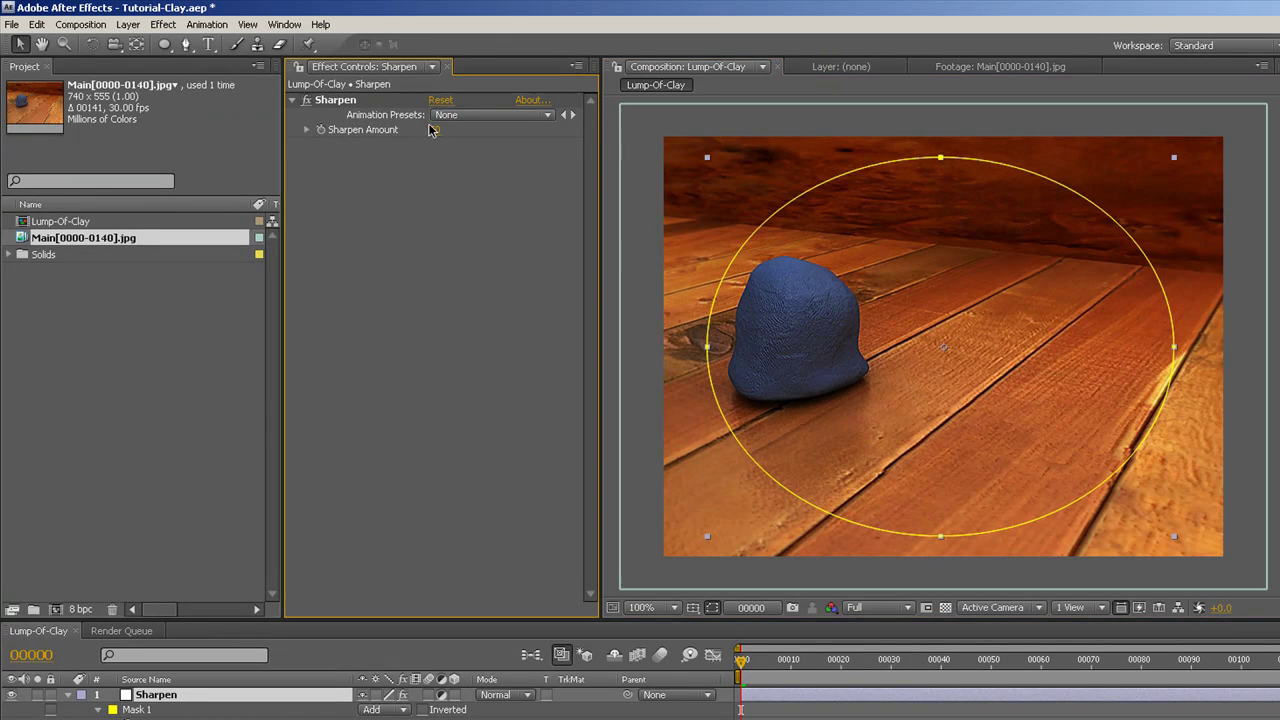
Set the Sharpen Amount on the masked adjustment layer to 15
{"action": "left_click", "coordinate": [435, 130]}
{"action": "type", "text": "15"}
{"action": "key", "text": "Return"}
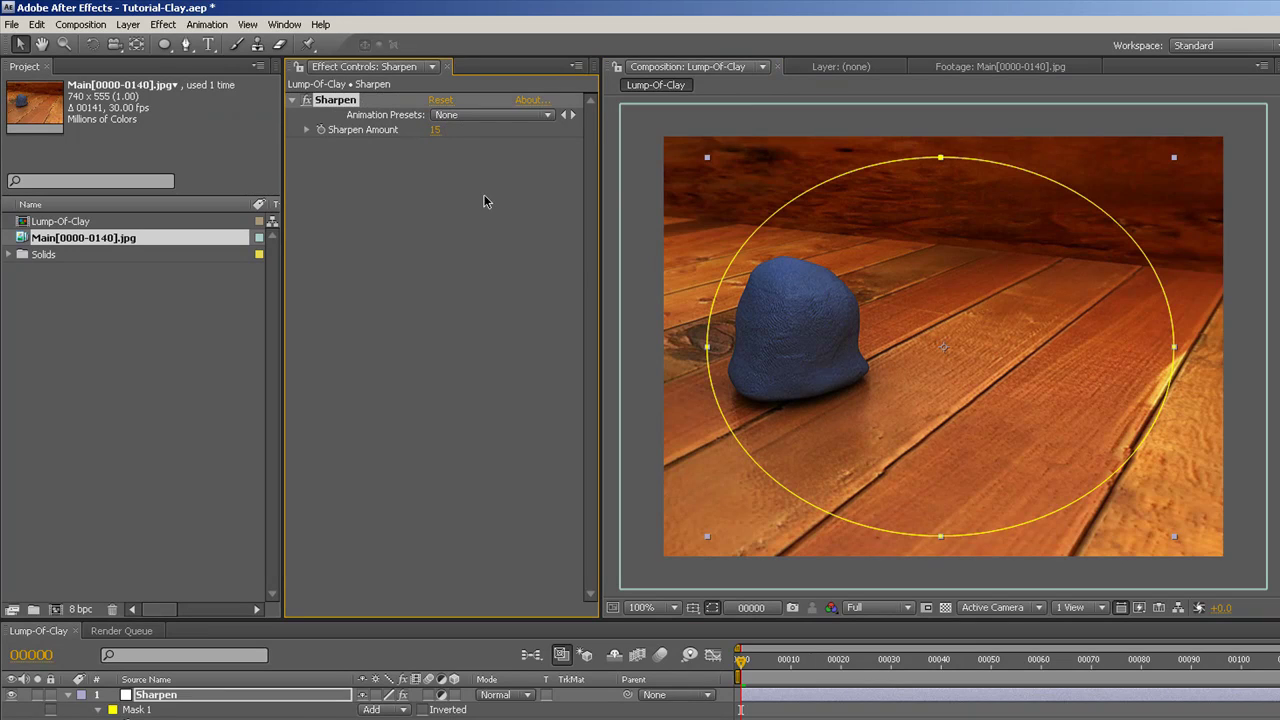
{"action": "left_click", "coordinate": [397, 245]}
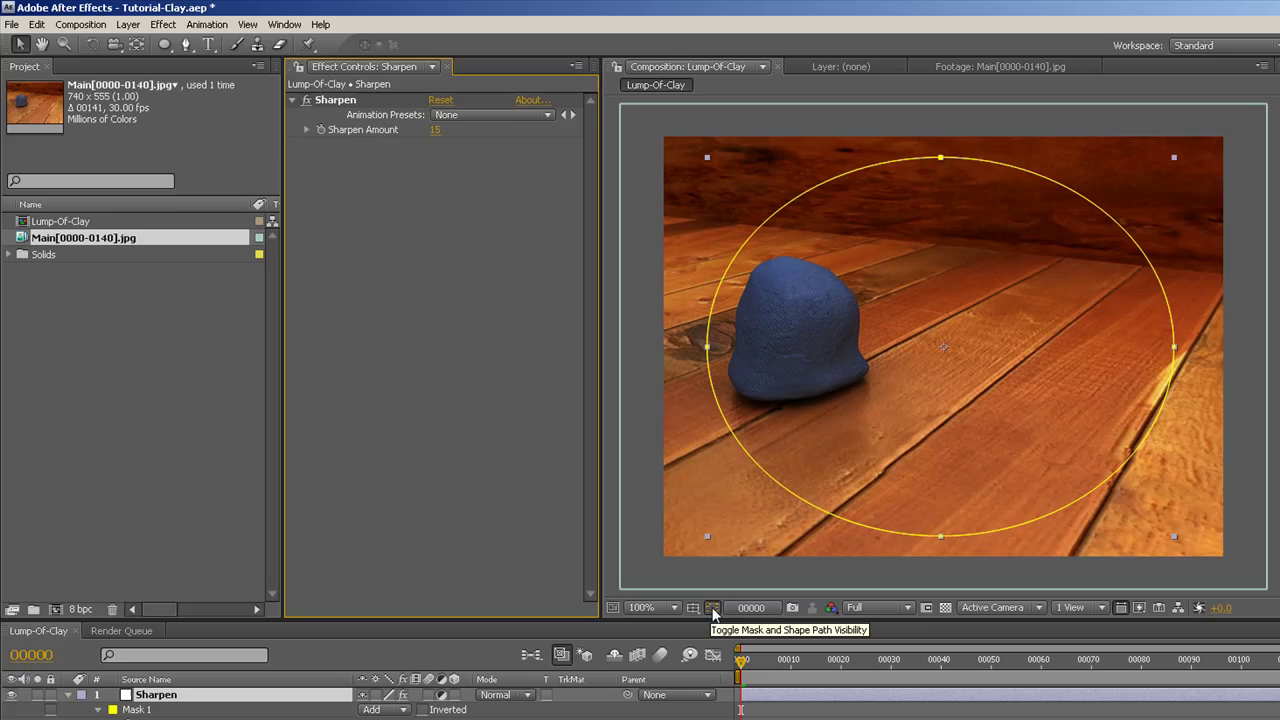
Hide the mask outline in the viewer and collapse the Sharpen layer's properties
{"action": "left_click", "coordinate": [713, 609]}
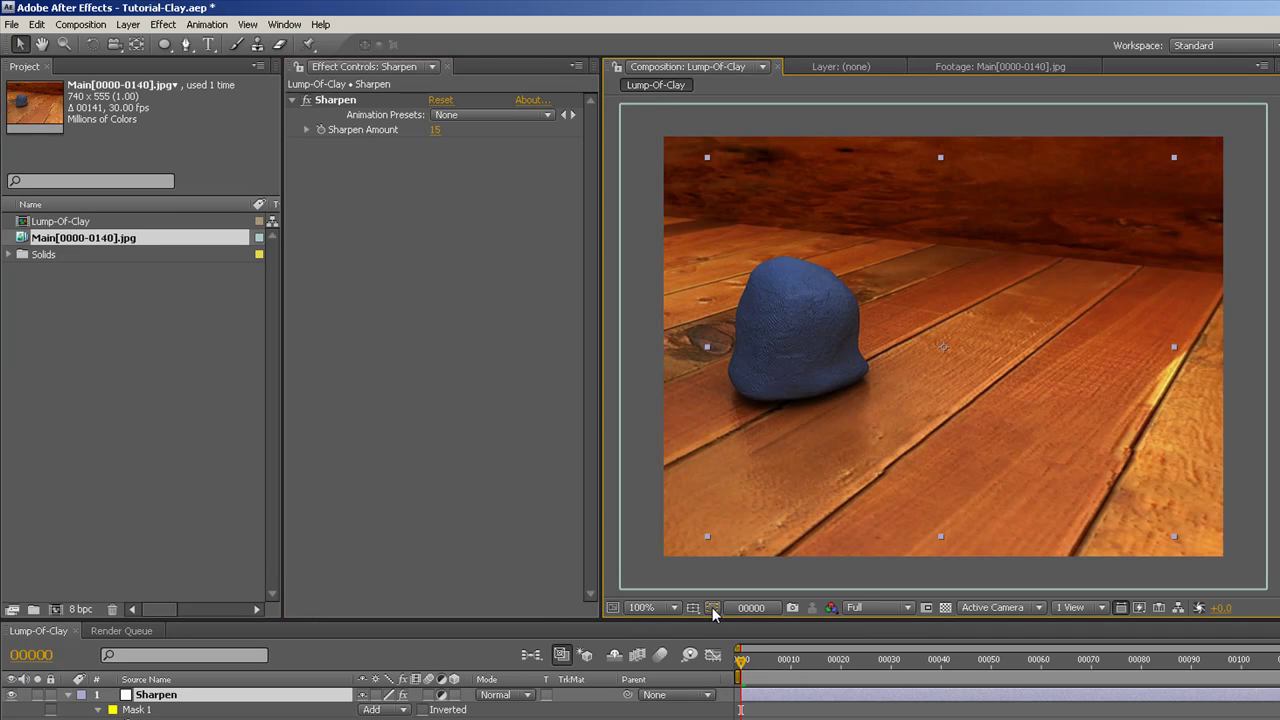
{"action": "left_click", "coordinate": [304, 104]}
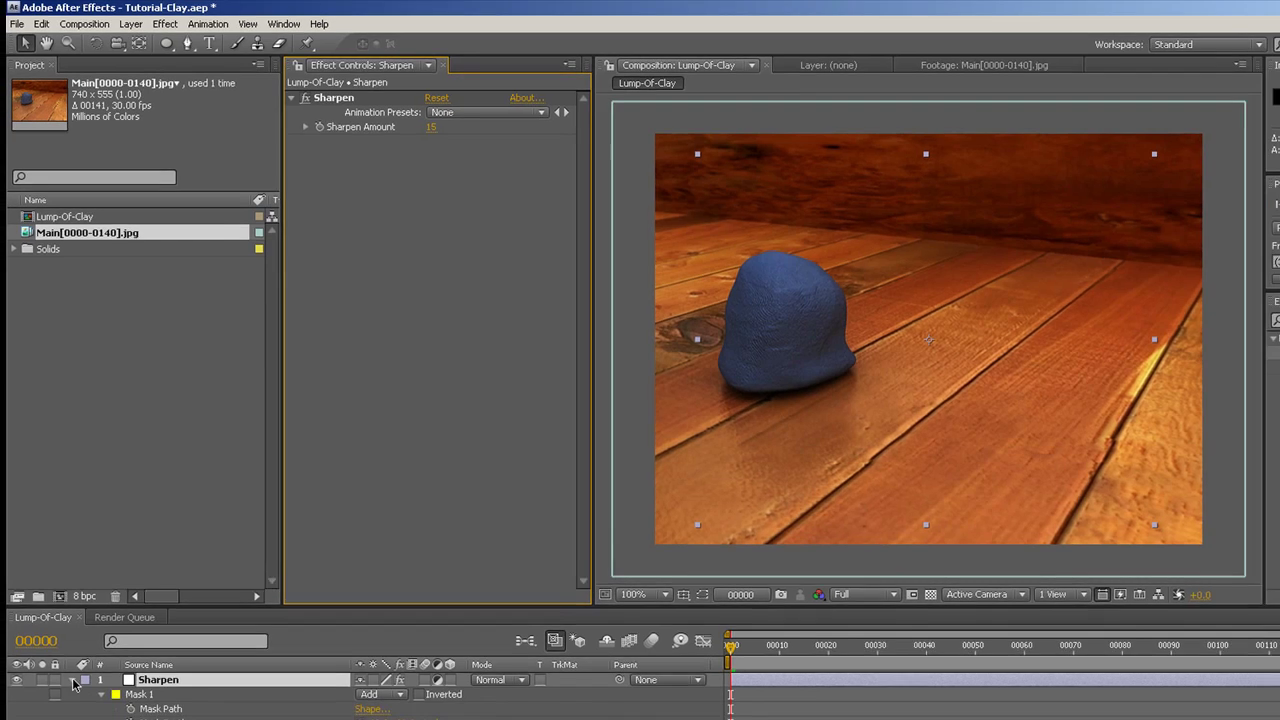
{"action": "left_click", "coordinate": [68, 694]}
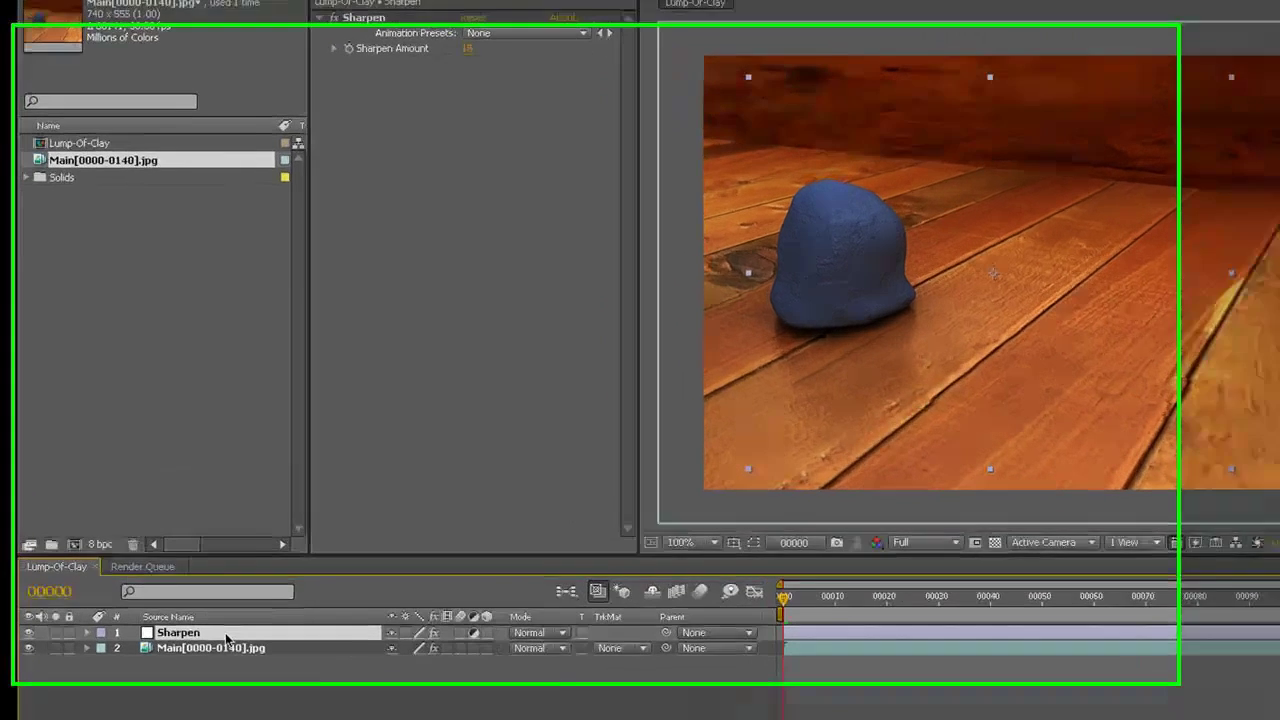
Create a white 640 x 480 px solid named Top-Bottom Blur and turn it into an adjustment layer
{"action": "key", "text": "ctrl+y"}
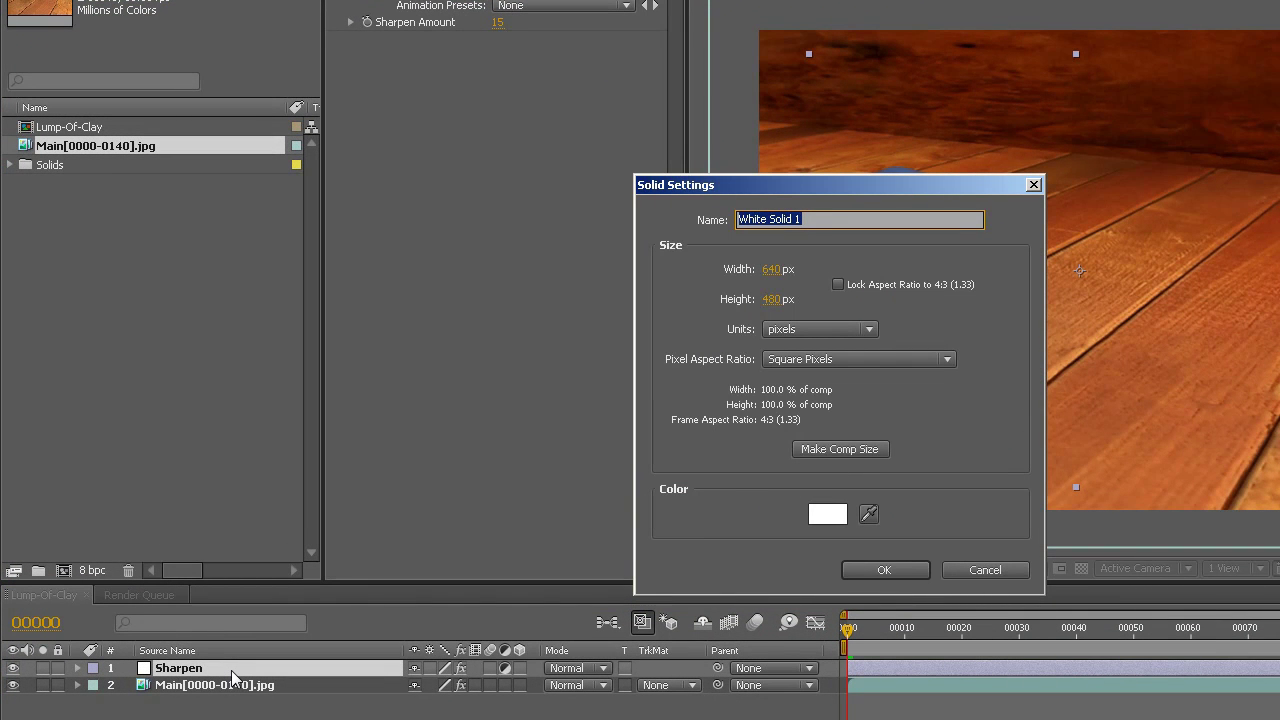
{"action": "type", "text": "Top-Bottom Blur"}
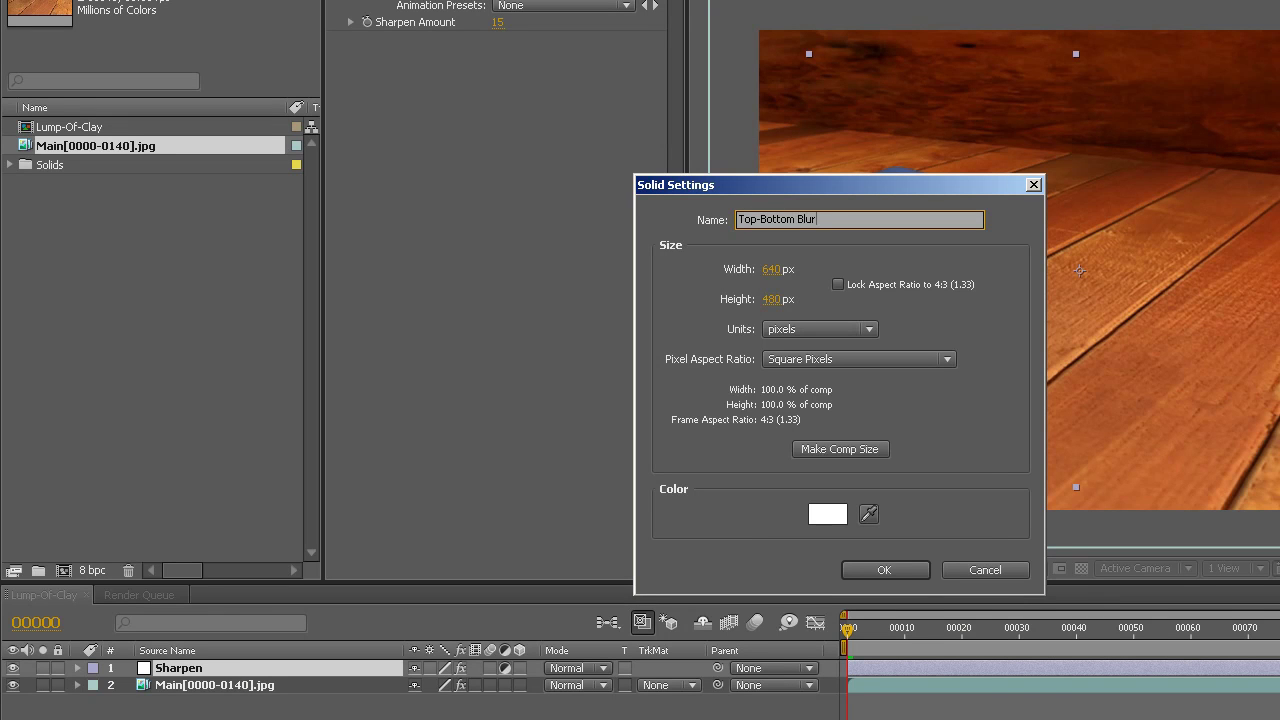
{"action": "key", "text": "Return"}
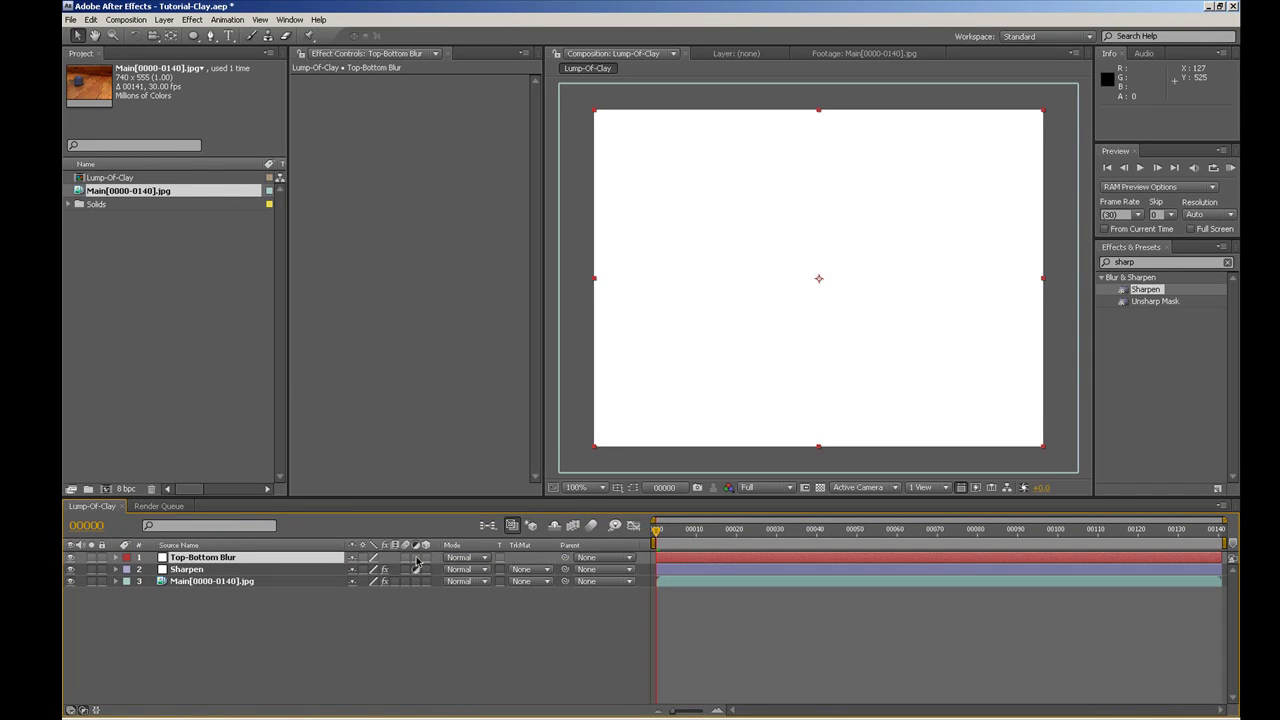
{"action": "left_click", "coordinate": [419, 559]}
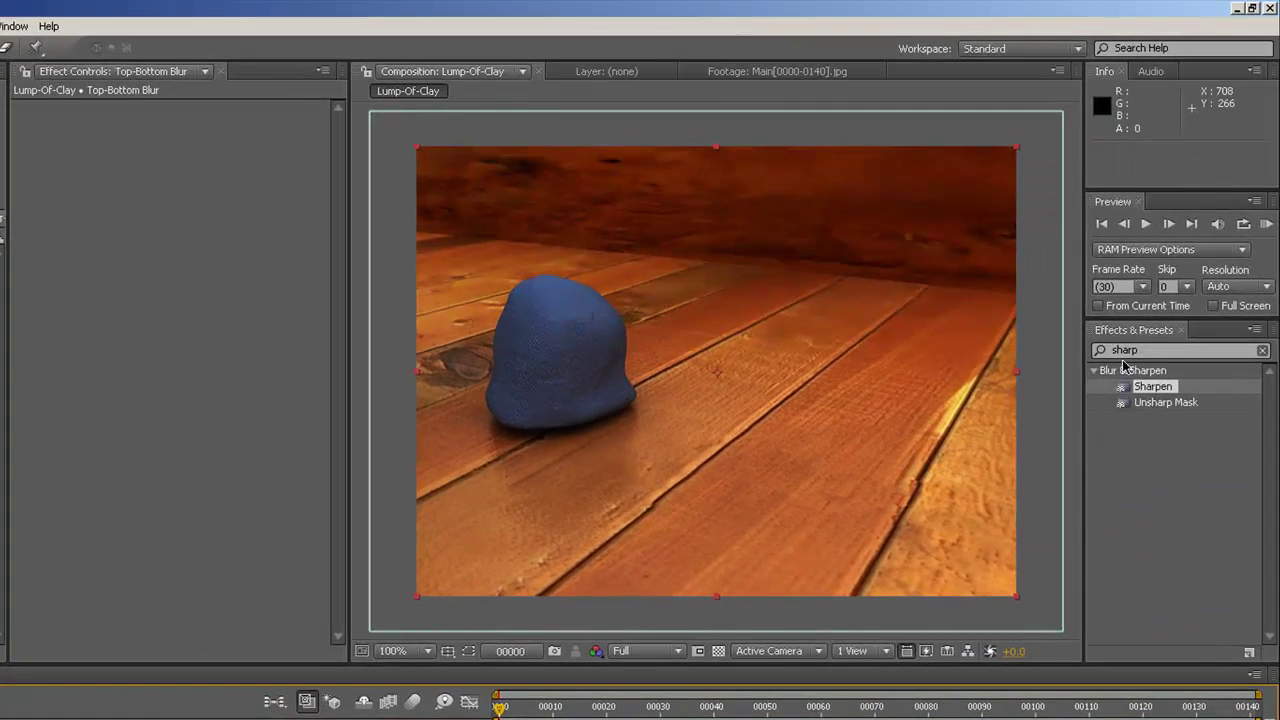
Find the Fast Blur effect with the search term blur, apply it to the Top-Bottom Blur layer, and set its Blurriness to 50
{"action": "left_click", "coordinate": [1122, 350]}
{"action": "type", "text": "blur"}
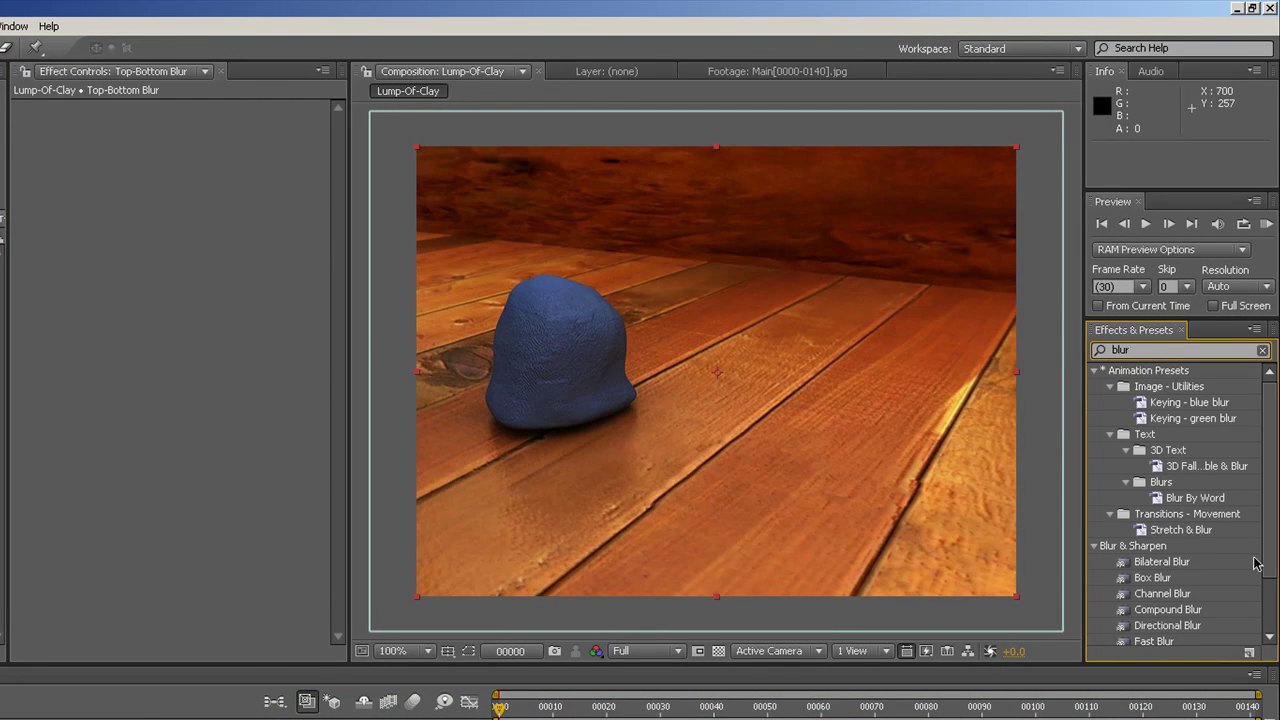
{"action": "scroll", "coordinate": [1270, 581], "scroll_direction": "down", "scroll_amount": 1}
{"action": "scroll", "coordinate": [1270, 581], "scroll_direction": "down", "scroll_amount": 3}
{"action": "left_click_drag", "start_coordinate": [1150, 590], "coordinate": [208, 405]}
{"action": "left_click", "coordinate": [172, 140]}
{"action": "type", "text": "50"}
{"action": "key", "text": "Return"}
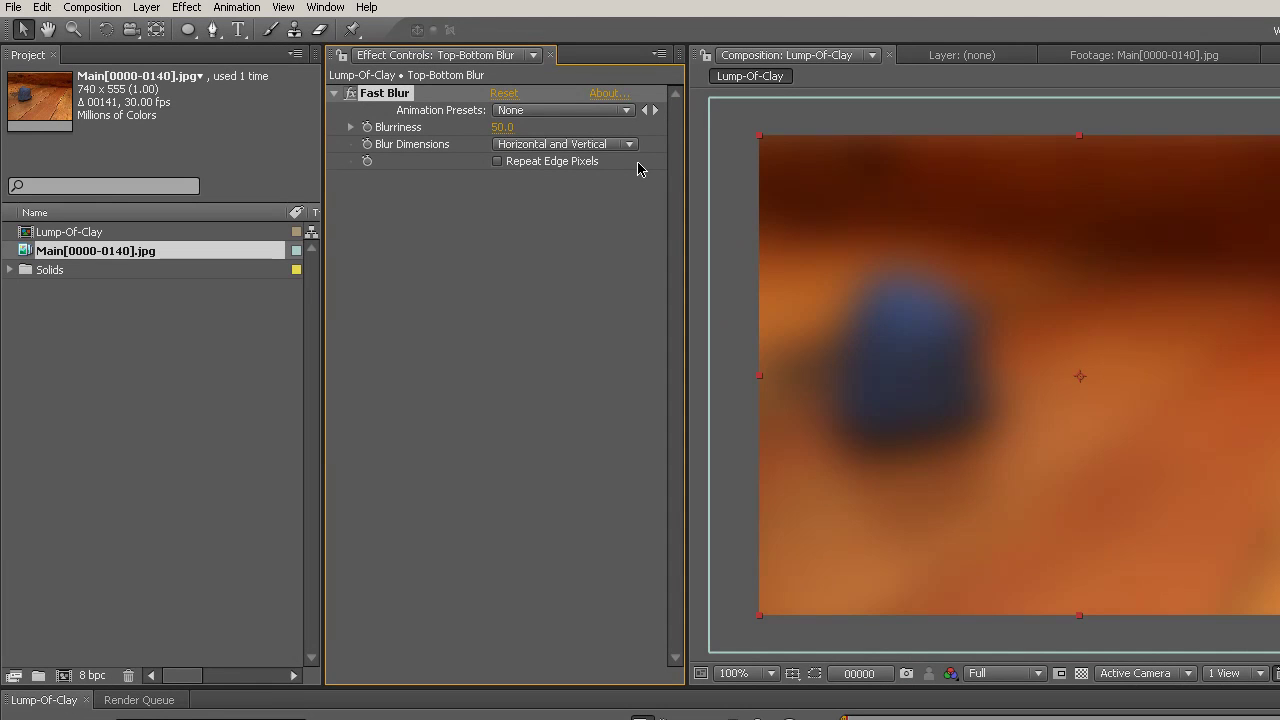
Scale the Main[0000-0140].jpg layer to 86.5% to fit the frame, and enable Repeat Edge Pixels for the Top-Bottom Blur layer's Fast Blur
{"action": "left_click", "coordinate": [501, 129]}
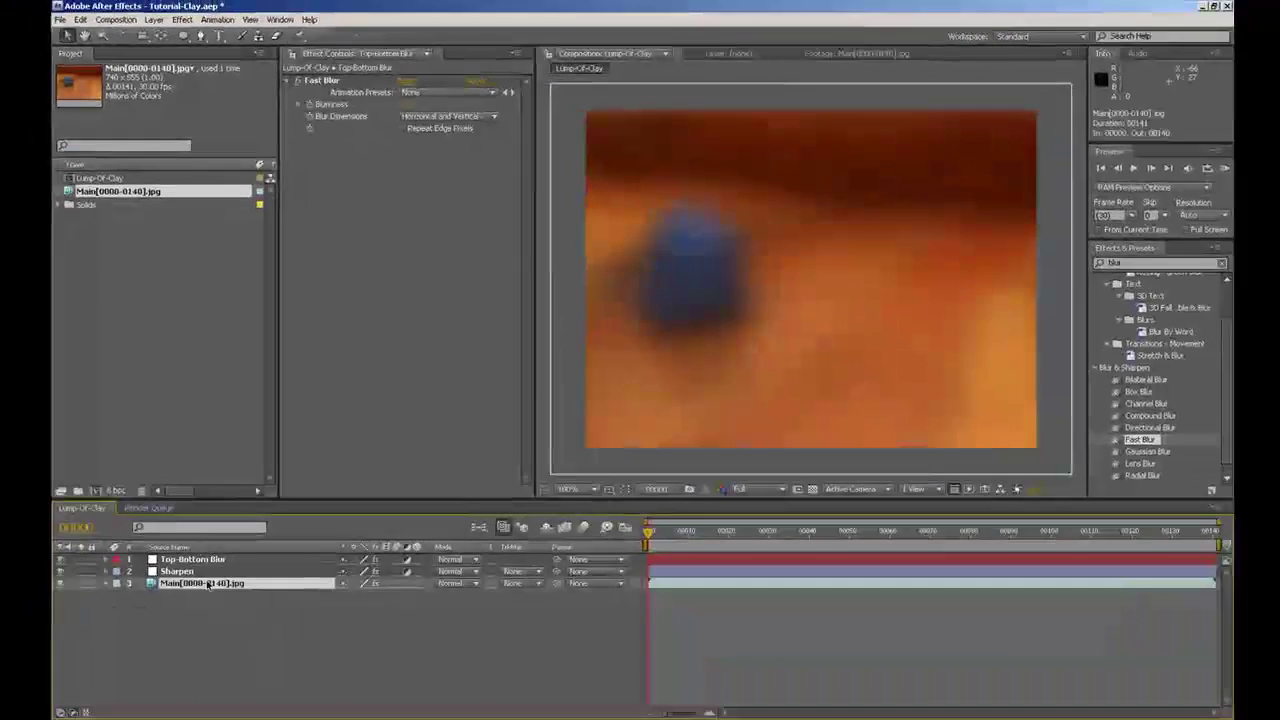
{"action": "left_click", "coordinate": [200, 584]}
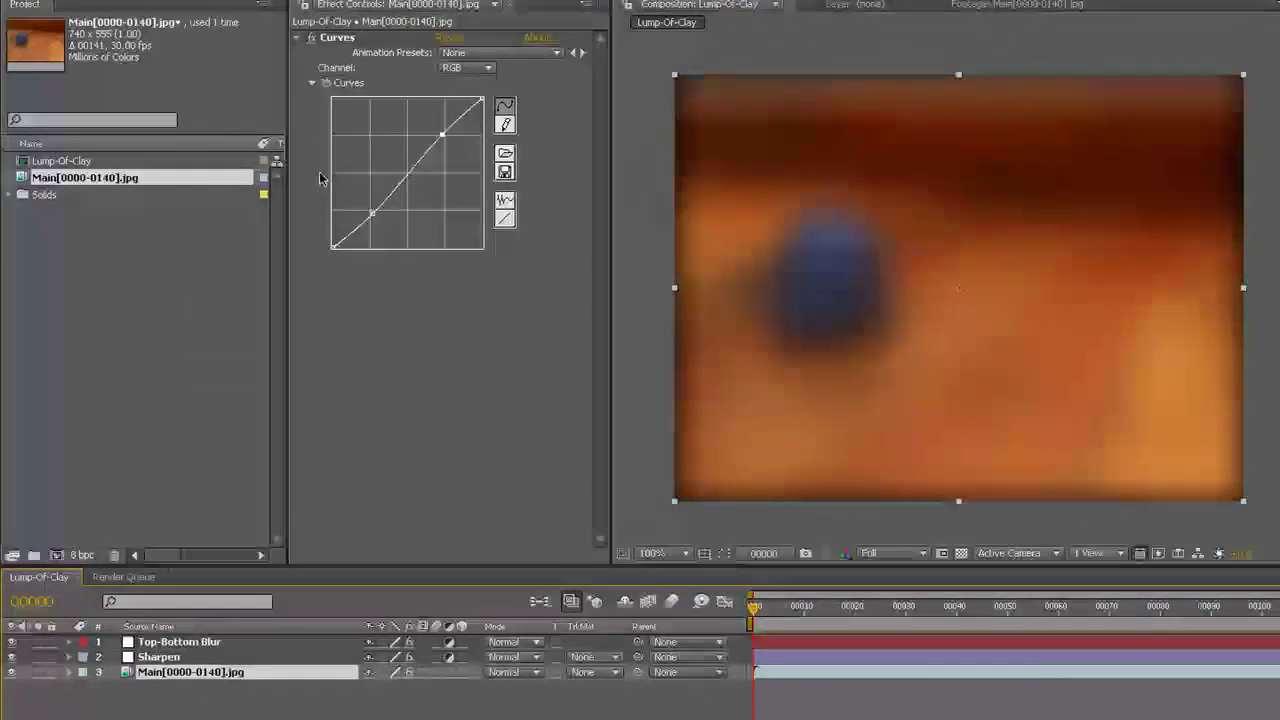
{"action": "left_click", "coordinate": [172, 642]}
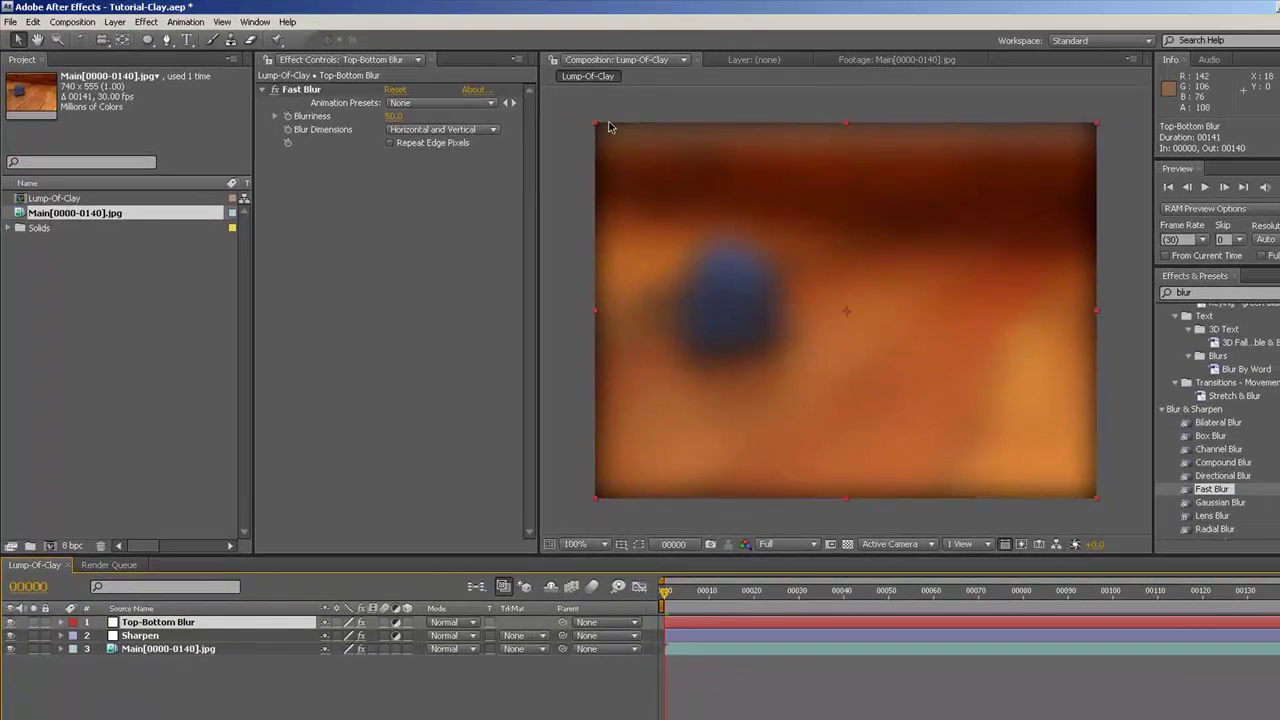
{"action": "left_click", "coordinate": [391, 144]}
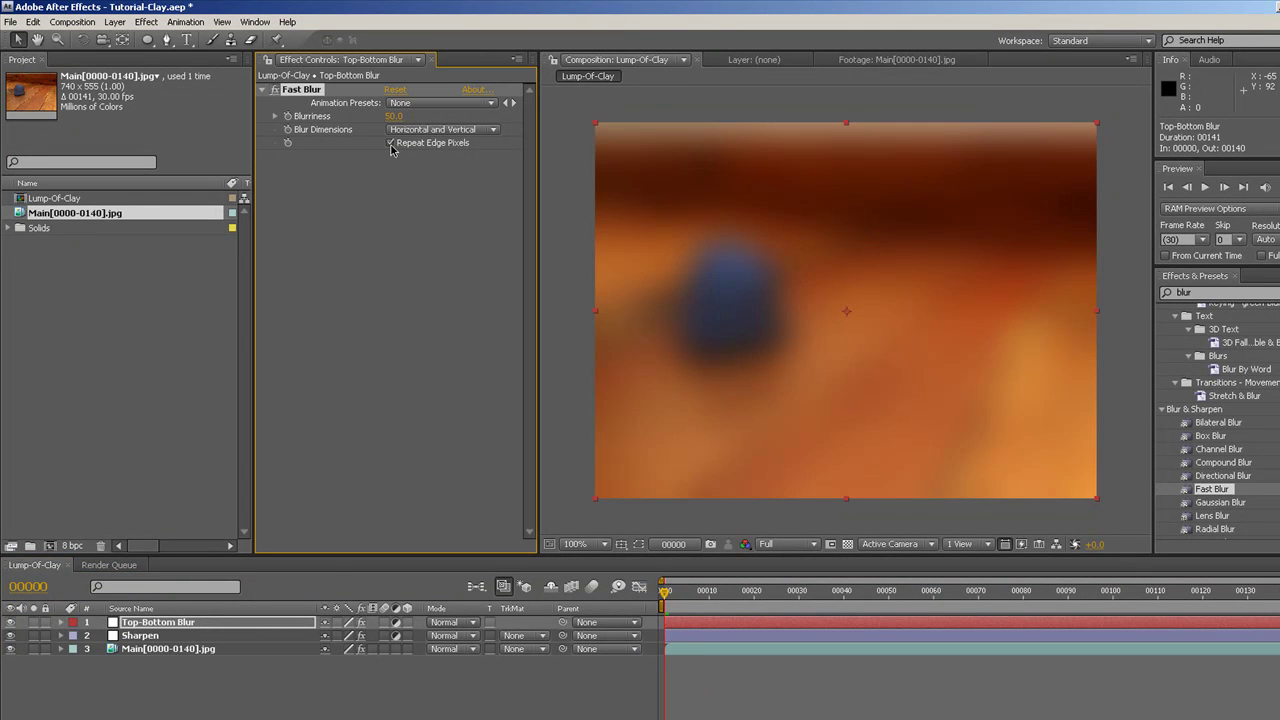
Set the Scale of the Main[0000-0140].jpg layer to 100%
{"action": "left_click", "coordinate": [180, 651]}
{"action": "key", "text": "s"}
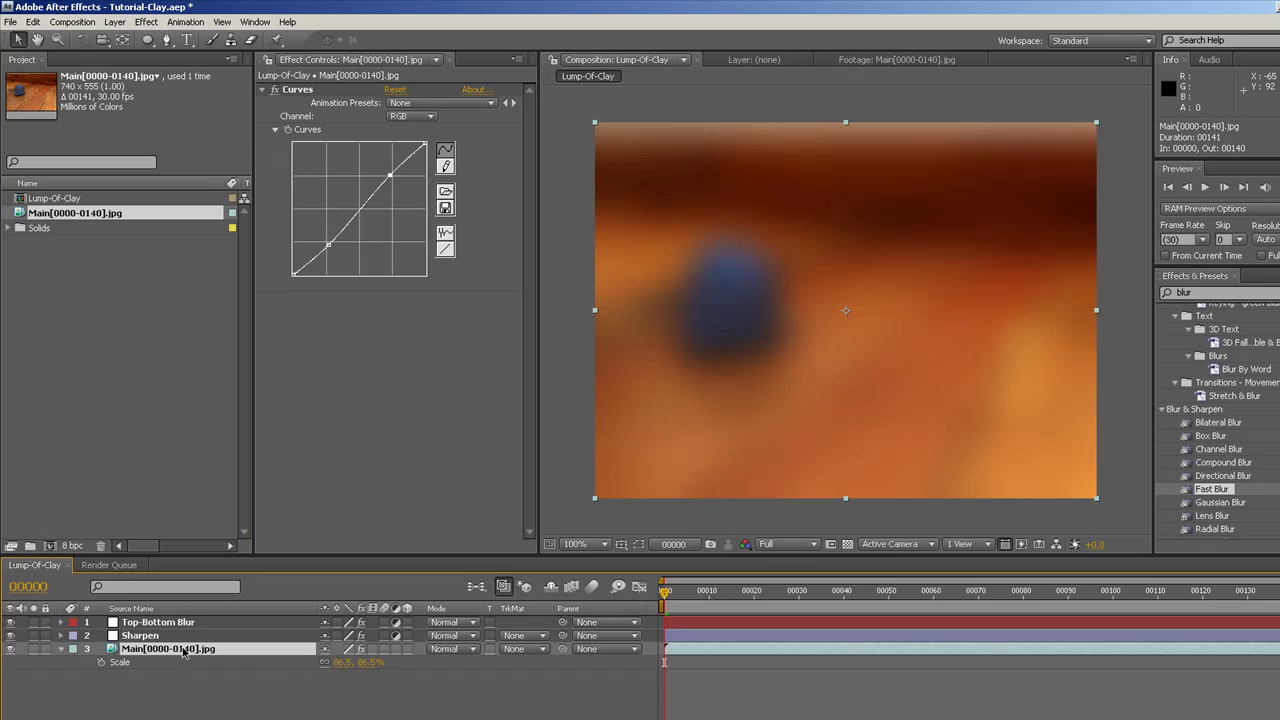
{"action": "left_click", "coordinate": [360, 662]}
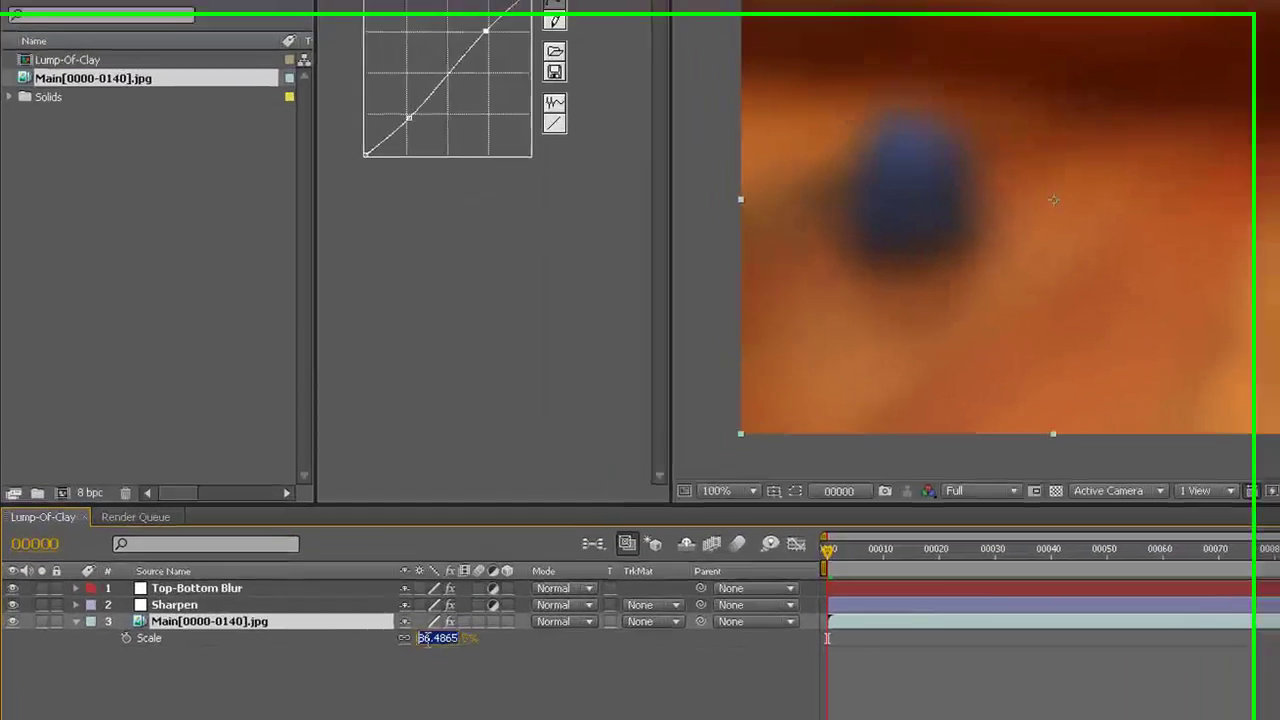
{"action": "type", "text": "100"}
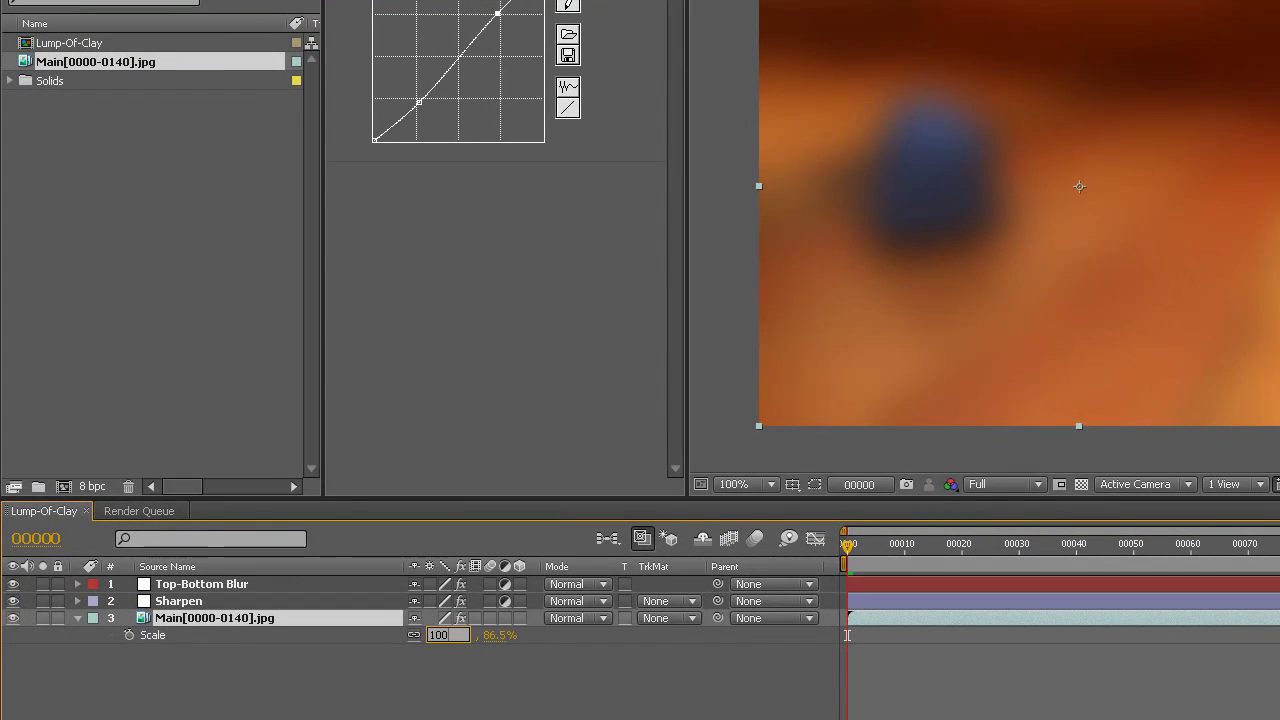
{"action": "key", "text": "Tab"}
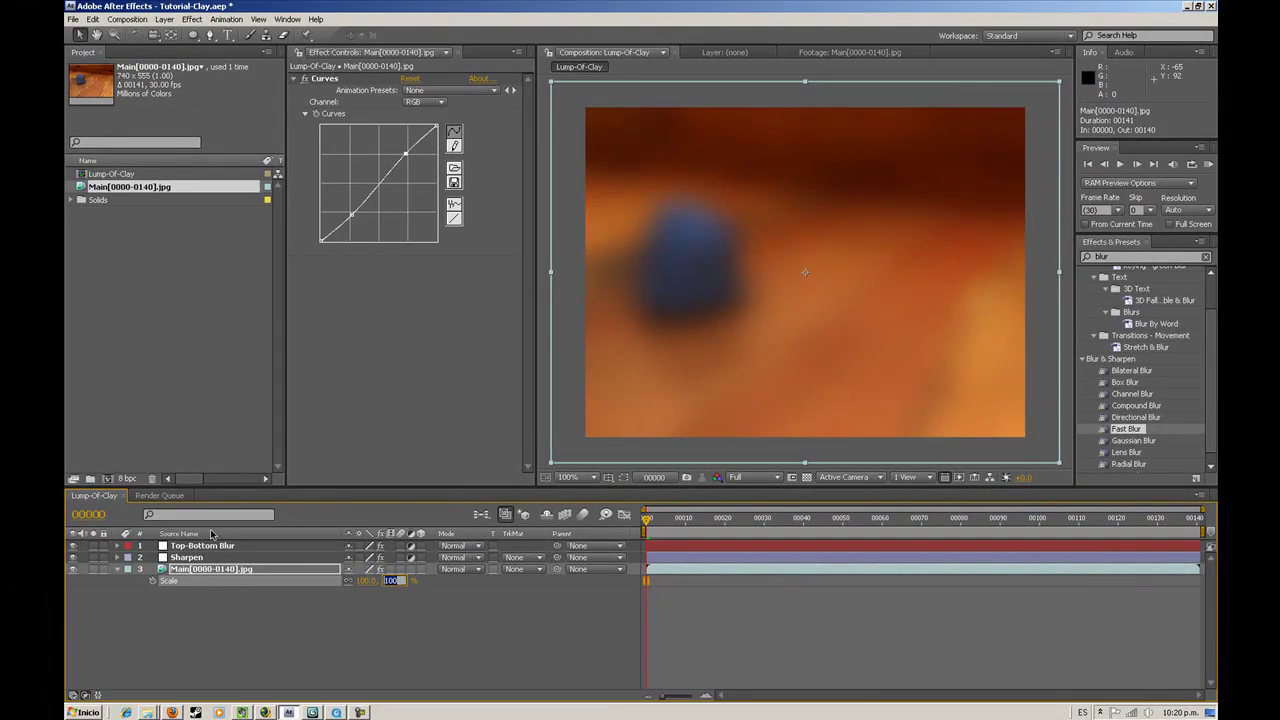
Set the Fast Blur Blurriness on the Top-Bottom Blur layer to 10
{"action": "left_click", "coordinate": [224, 549]}
{"action": "left_click", "coordinate": [409, 102]}
{"action": "type", "text": "10"}
{"action": "key", "text": "Return"}
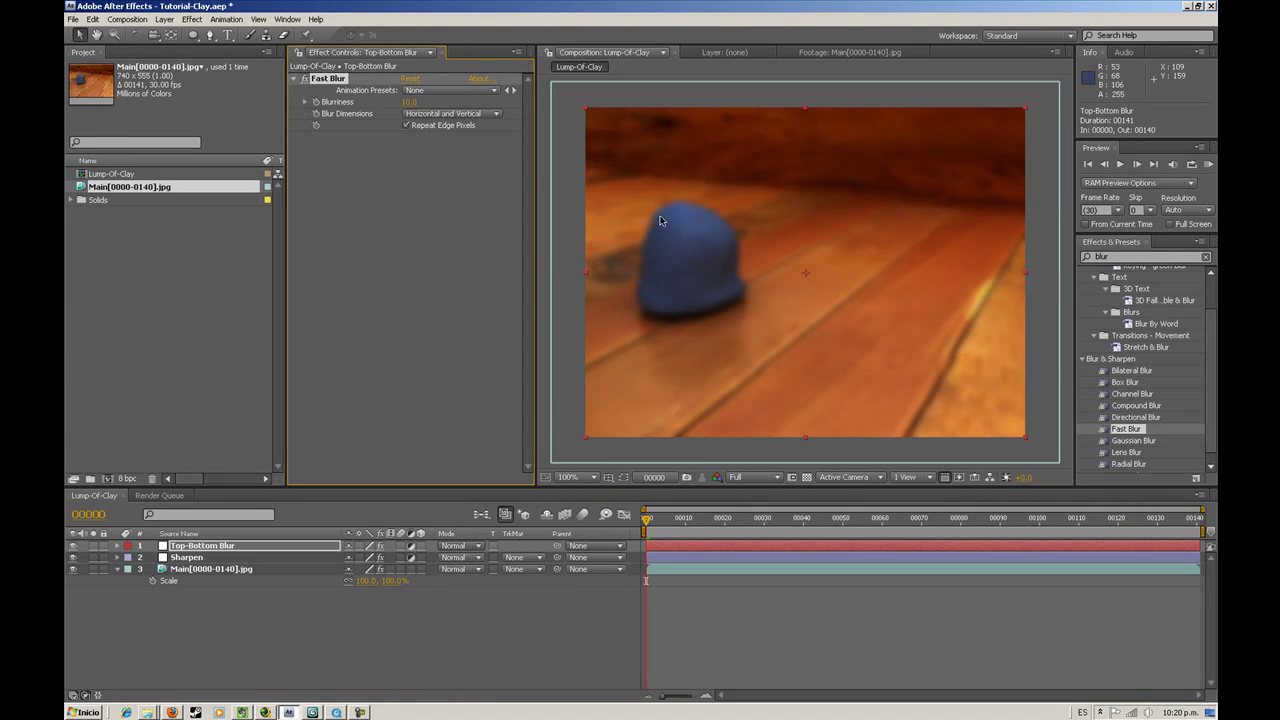
Draw an elliptical mask about 990 x 350 px on the Top-Bottom Blur layer, extending past both sides of the frame around the clay lump
{"action": "left_click", "coordinate": [558, 210]}
{"action": "key", "text": "comma"}
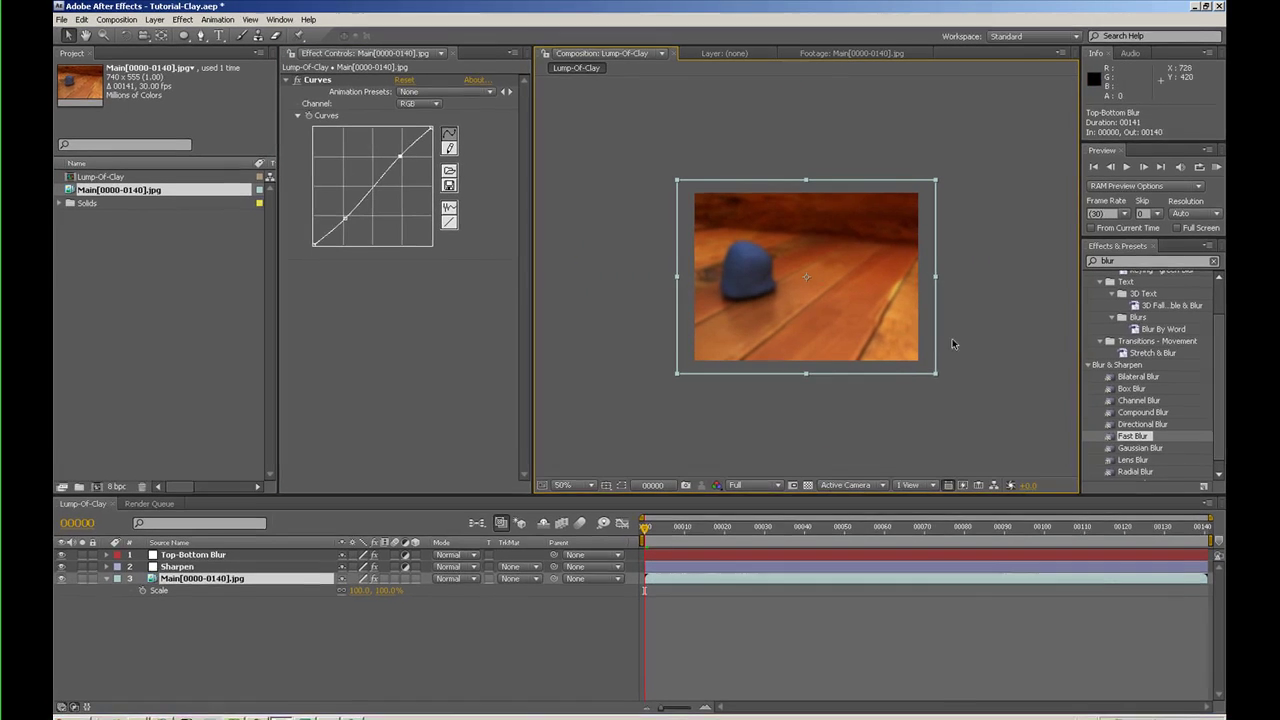
{"action": "left_click", "coordinate": [182, 35]}
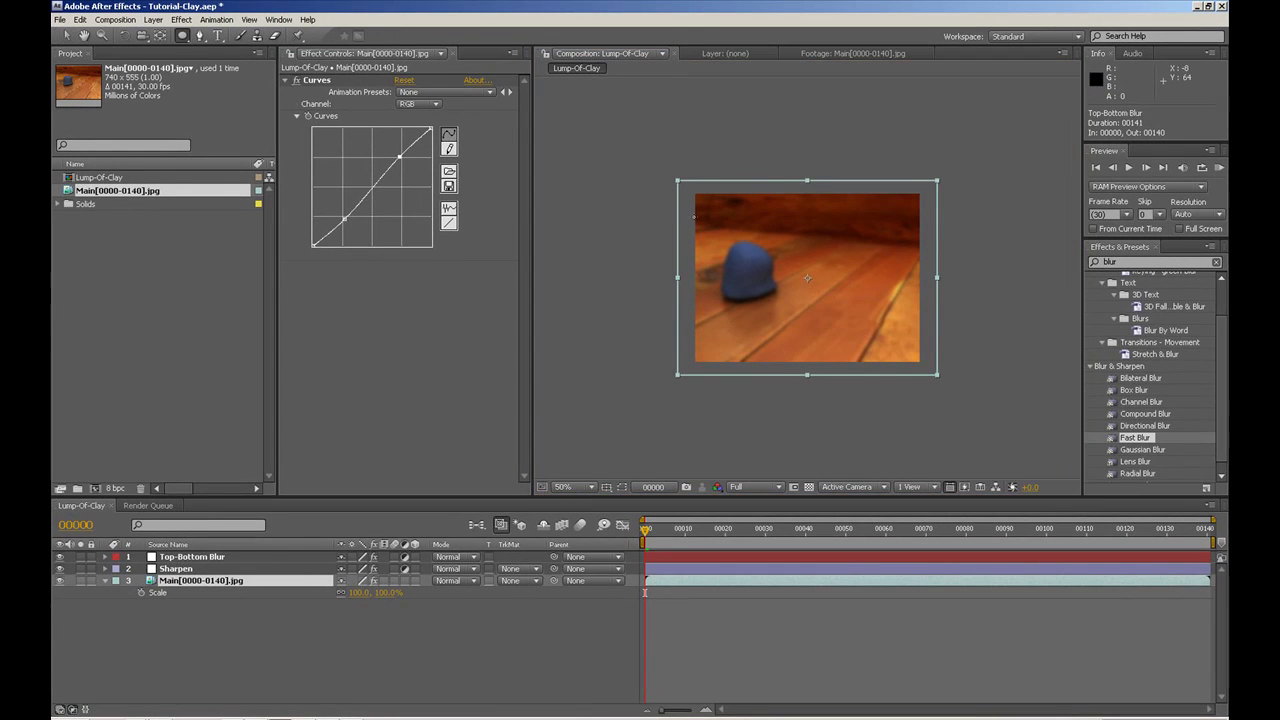
{"action": "left_click_drag", "start_coordinate": [608, 222], "coordinate": [987, 328]}
{"action": "key", "text": "ctrl+z"}
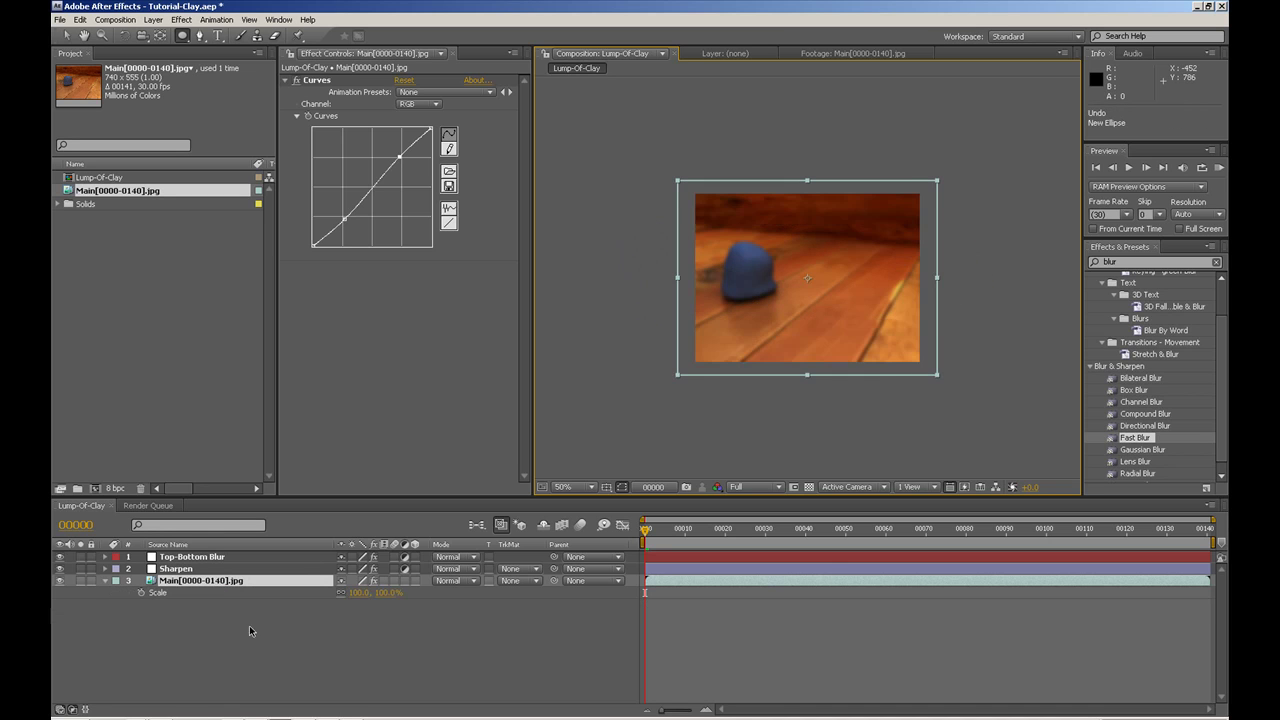
{"action": "left_click", "coordinate": [190, 556]}
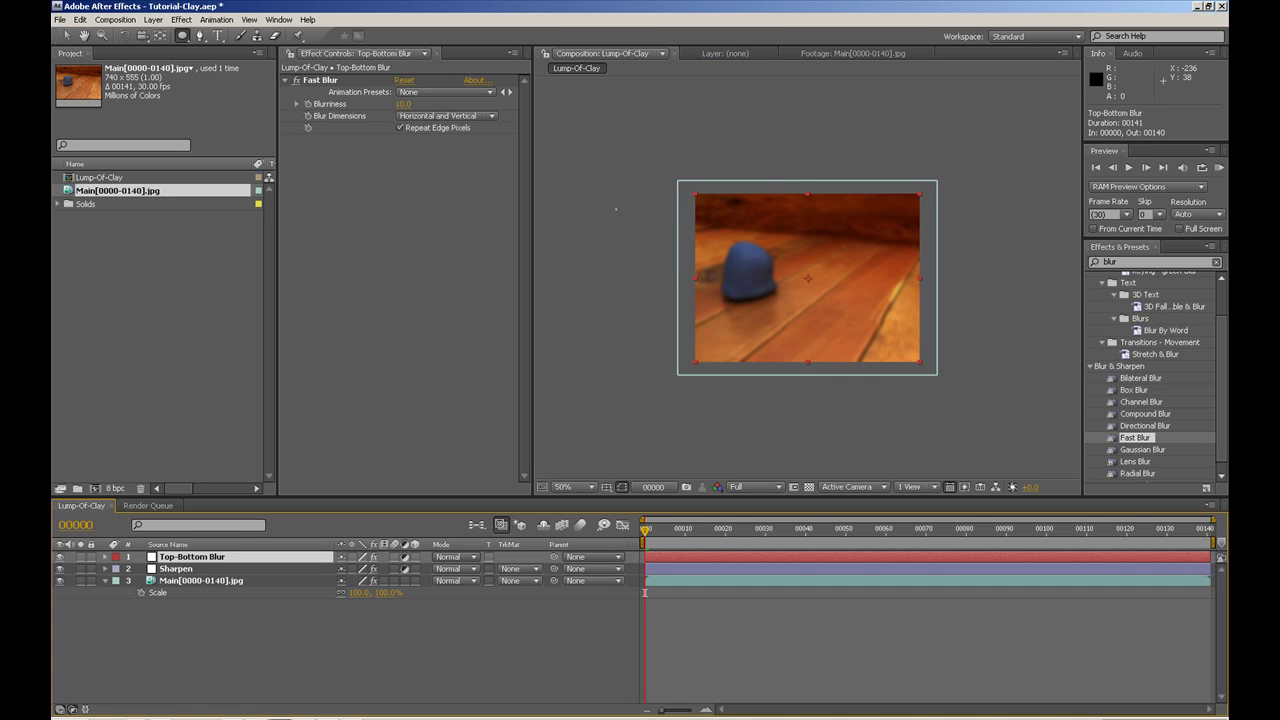
{"action": "left_click_drag", "start_coordinate": [640, 214], "coordinate": [986, 338]}
{"action": "key", "text": "v"}
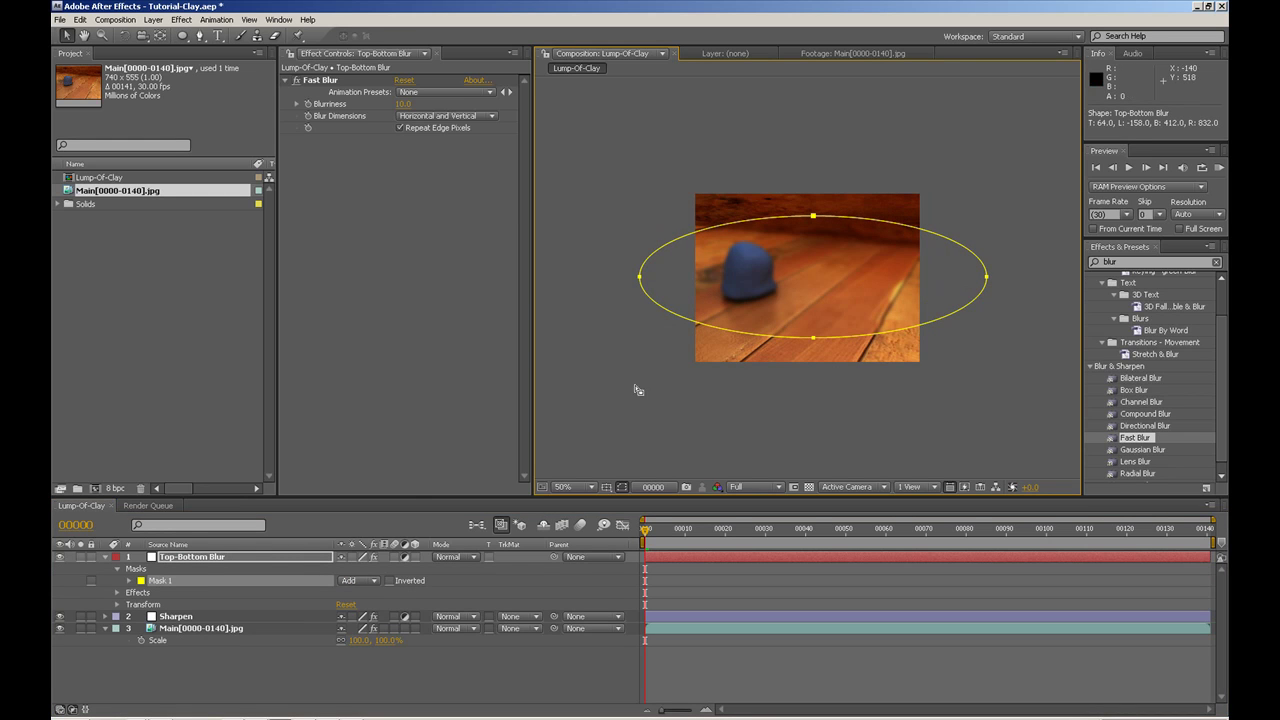
Invert the Top-Bottom Blur layer's elliptical mask so the blur affects only the area outside it
{"action": "left_click", "coordinate": [187, 558]}
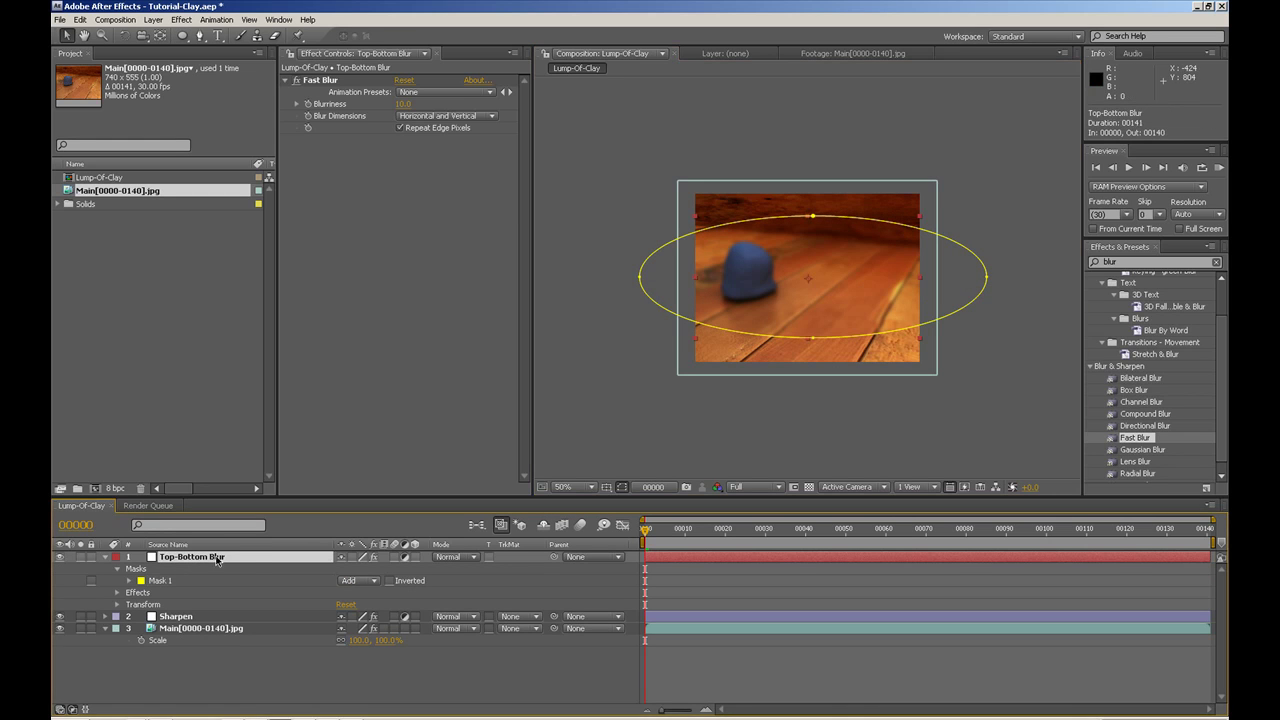
{"action": "left_click", "coordinate": [390, 581]}
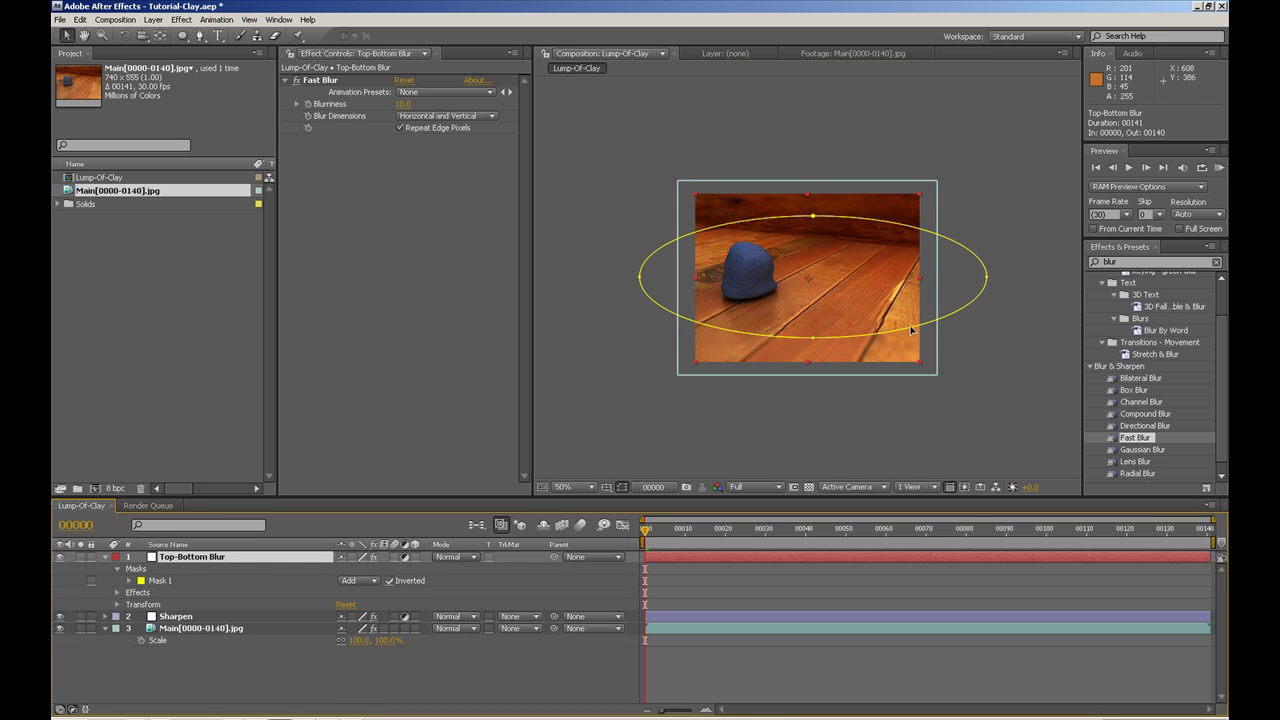
{"action": "left_click", "coordinate": [989, 198]}
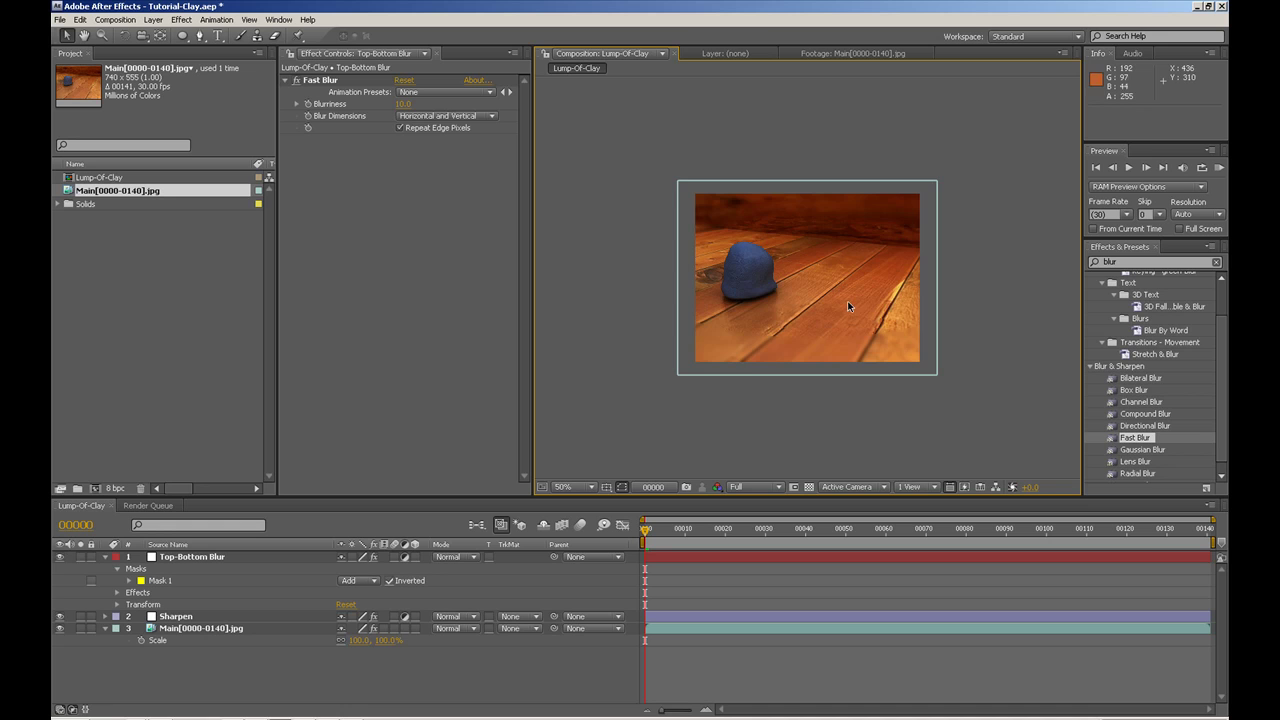
{"action": "key", "text": "period"}
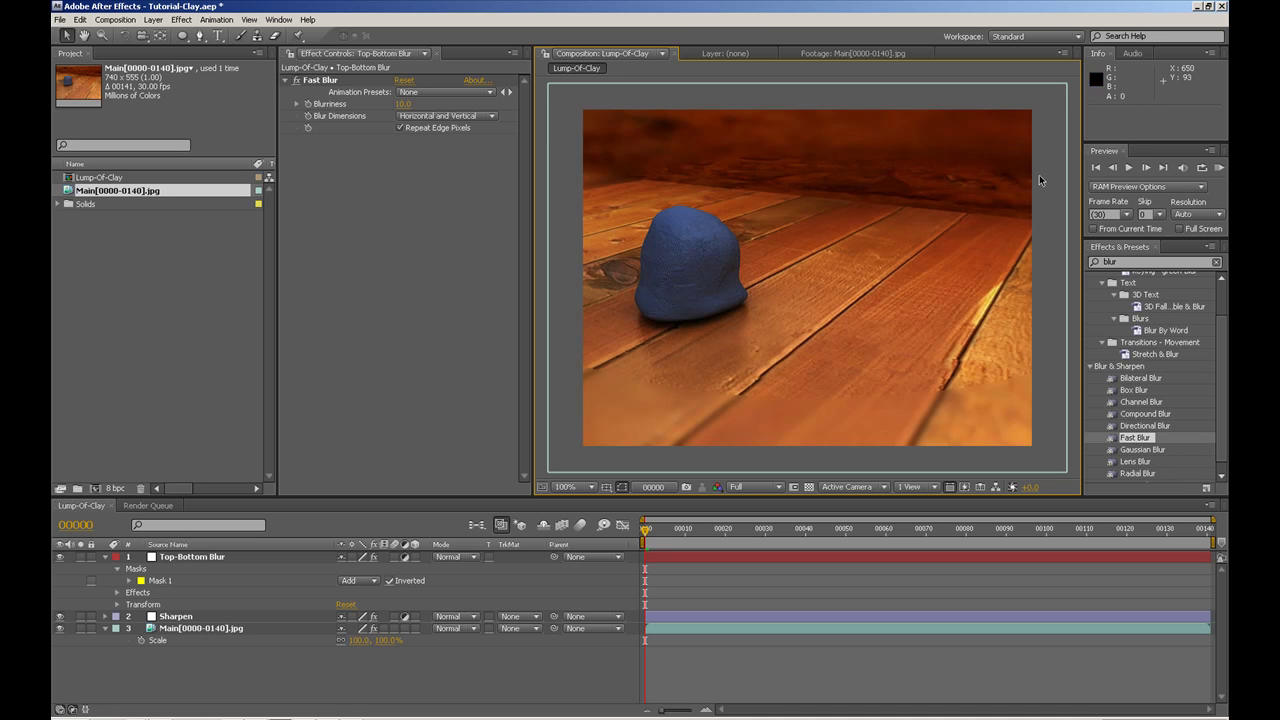
Set the Fast Blur Blurriness on the Top-Bottom Blur layer to 25
{"action": "left_click", "coordinate": [402, 104]}
{"action": "key", "text": "Return"}
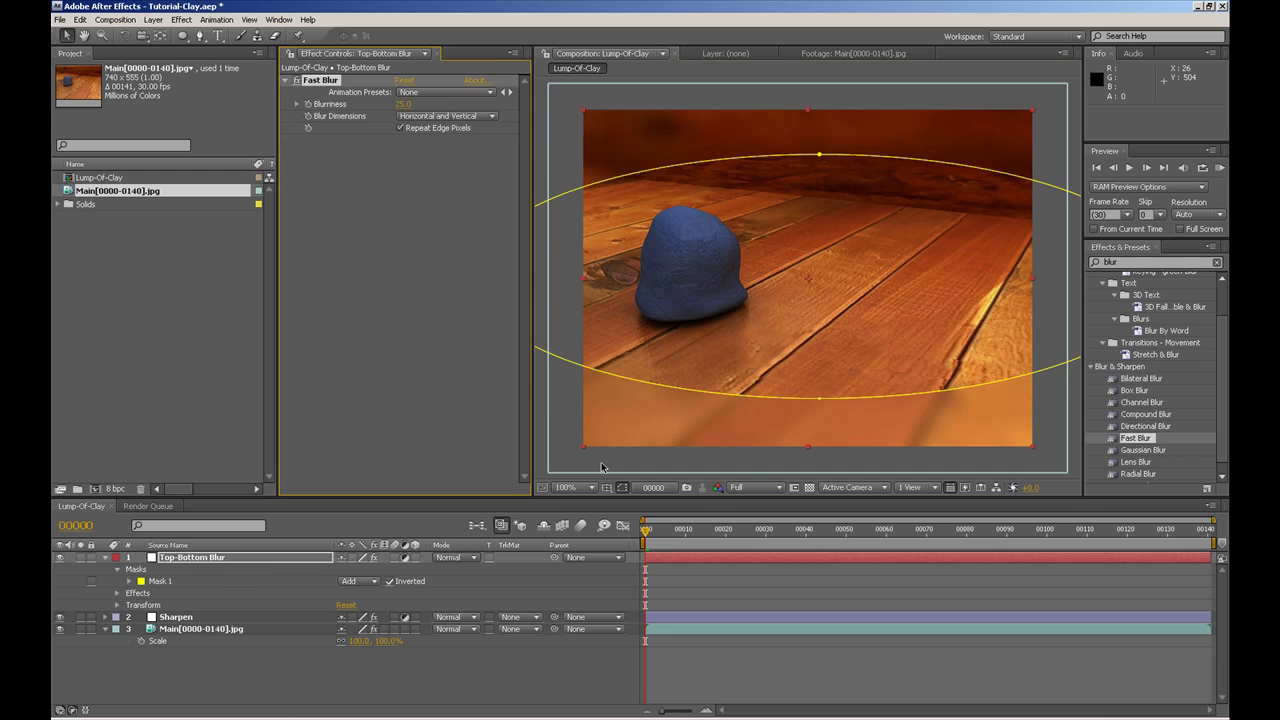
{"action": "left_click", "coordinate": [582, 425]}
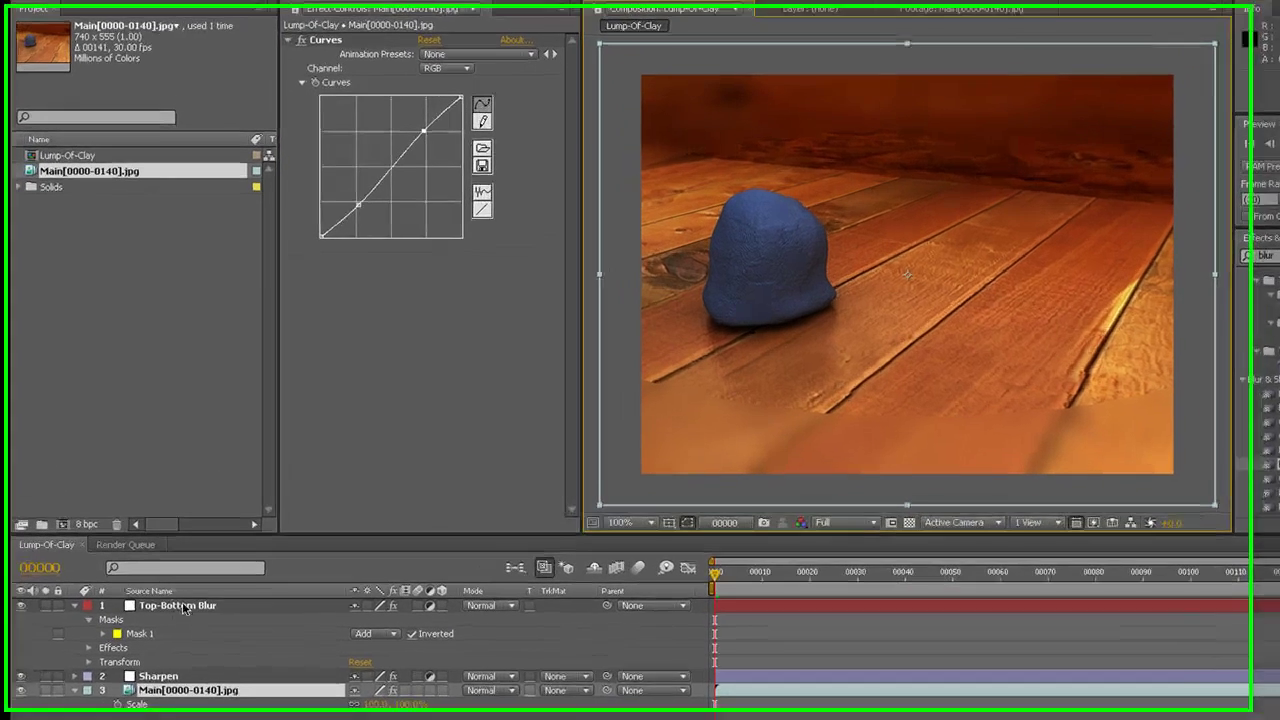
Reveal the Top-Bottom Blur layer's mask properties and set the Mask Feather to 50 pixels in both directions
{"action": "left_click", "coordinate": [183, 607]}
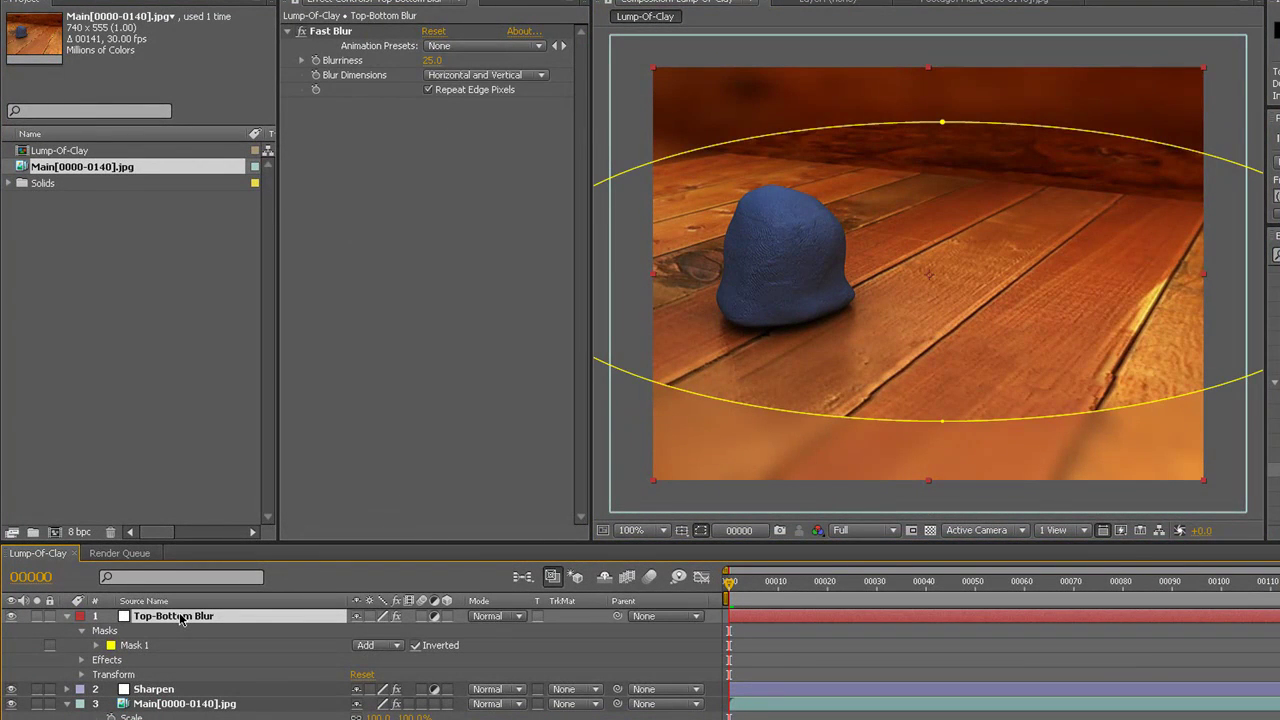
{"action": "key", "text": "u"}
{"action": "key", "text": "m"}
{"action": "key", "text": "m"}
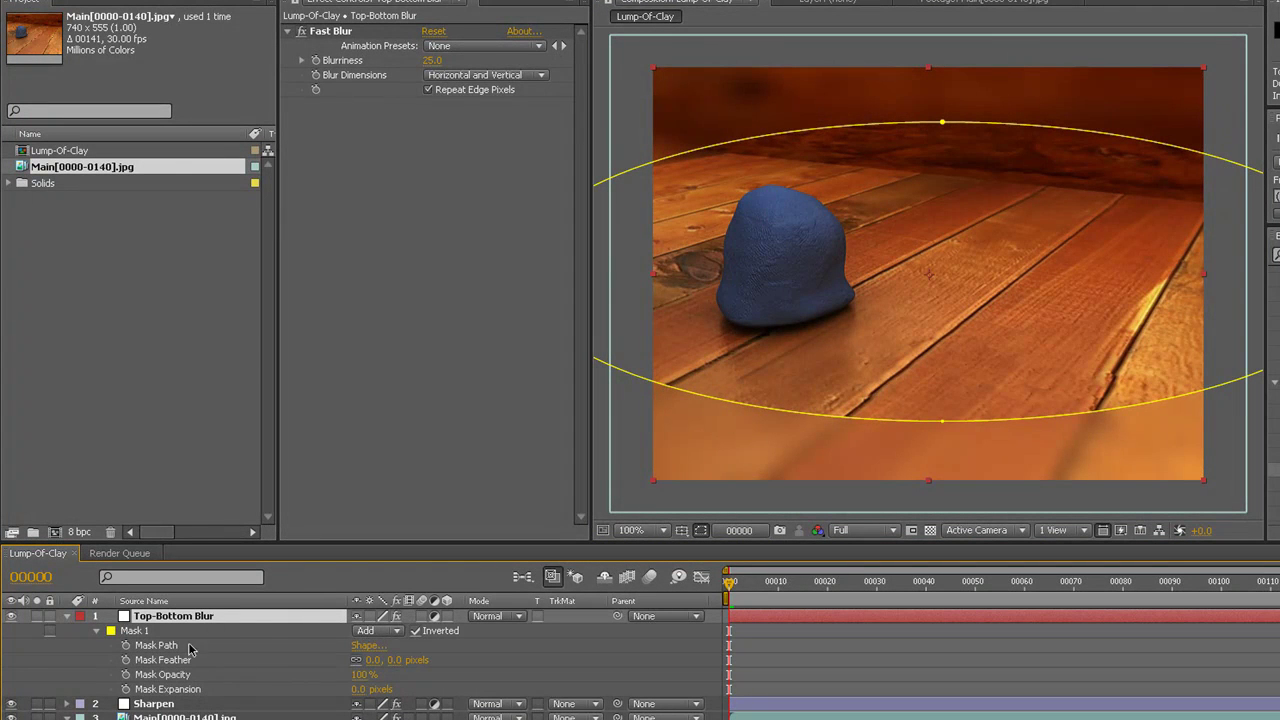
{"action": "left_click", "coordinate": [366, 661]}
{"action": "type", "text": "50"}
{"action": "key", "text": "Return"}
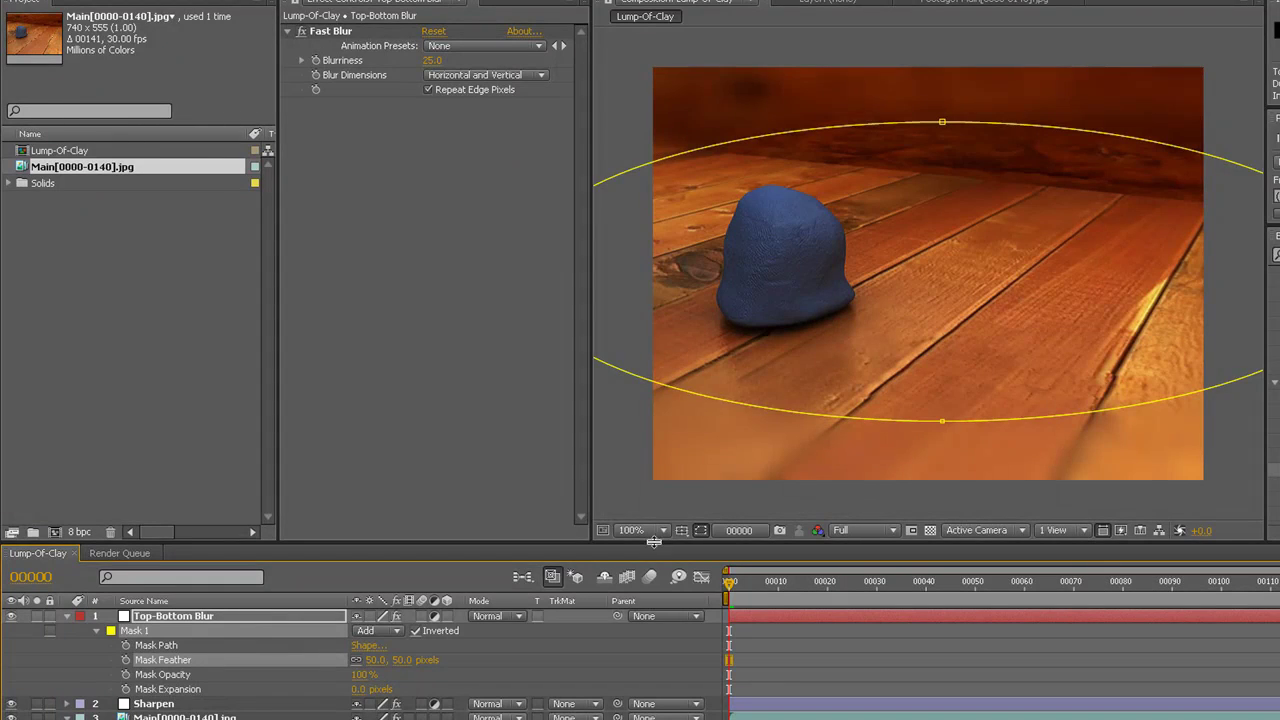
Hide the mask outline in the viewer and set the Fast Blur Blurriness to 15
{"action": "left_click", "coordinate": [702, 531]}
{"action": "left_click", "coordinate": [702, 531]}
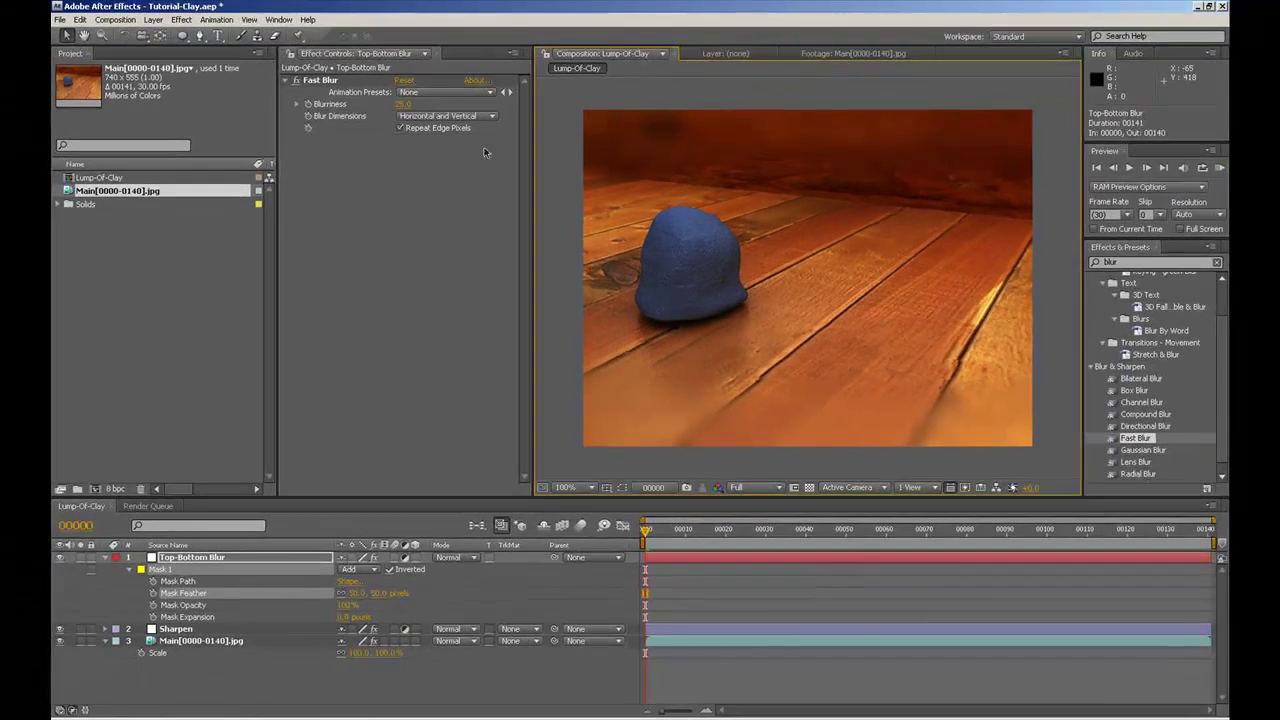
{"action": "left_click", "coordinate": [404, 106]}
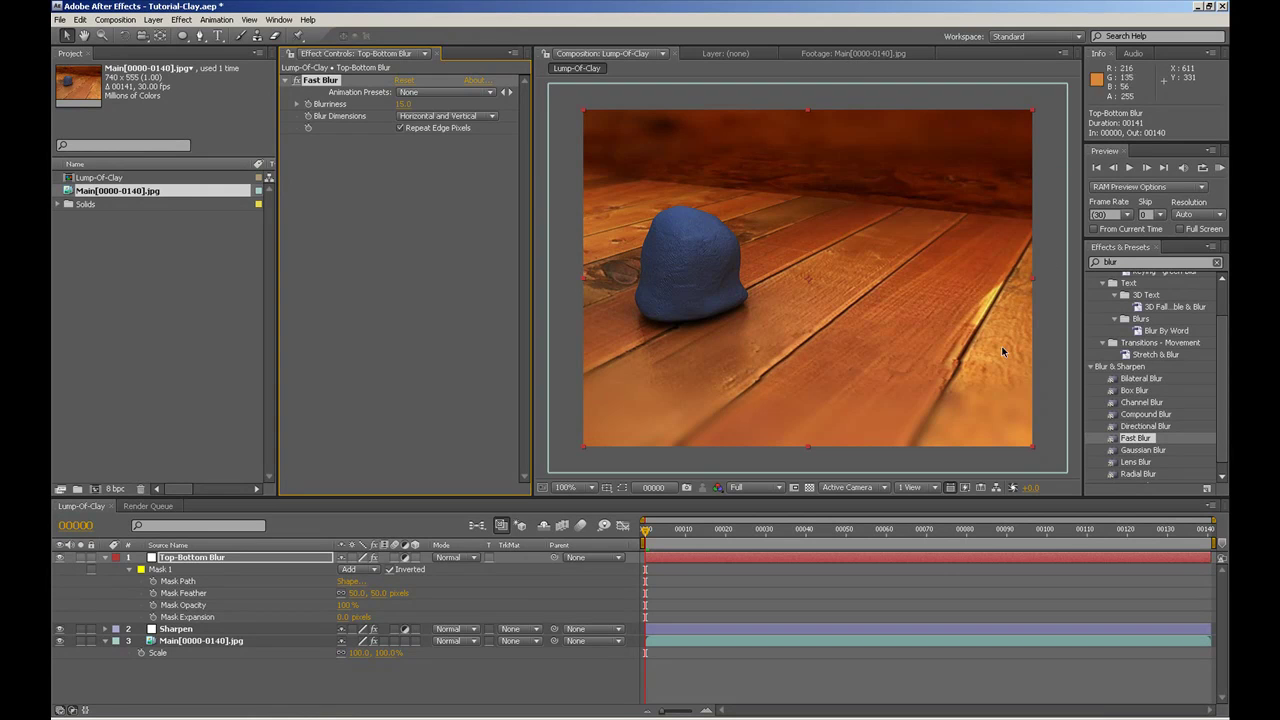
Set the Top-Bottom Blur layer's Mask Feather to 65 pixels in both directions and save the project
{"action": "left_click", "coordinate": [376, 593]}
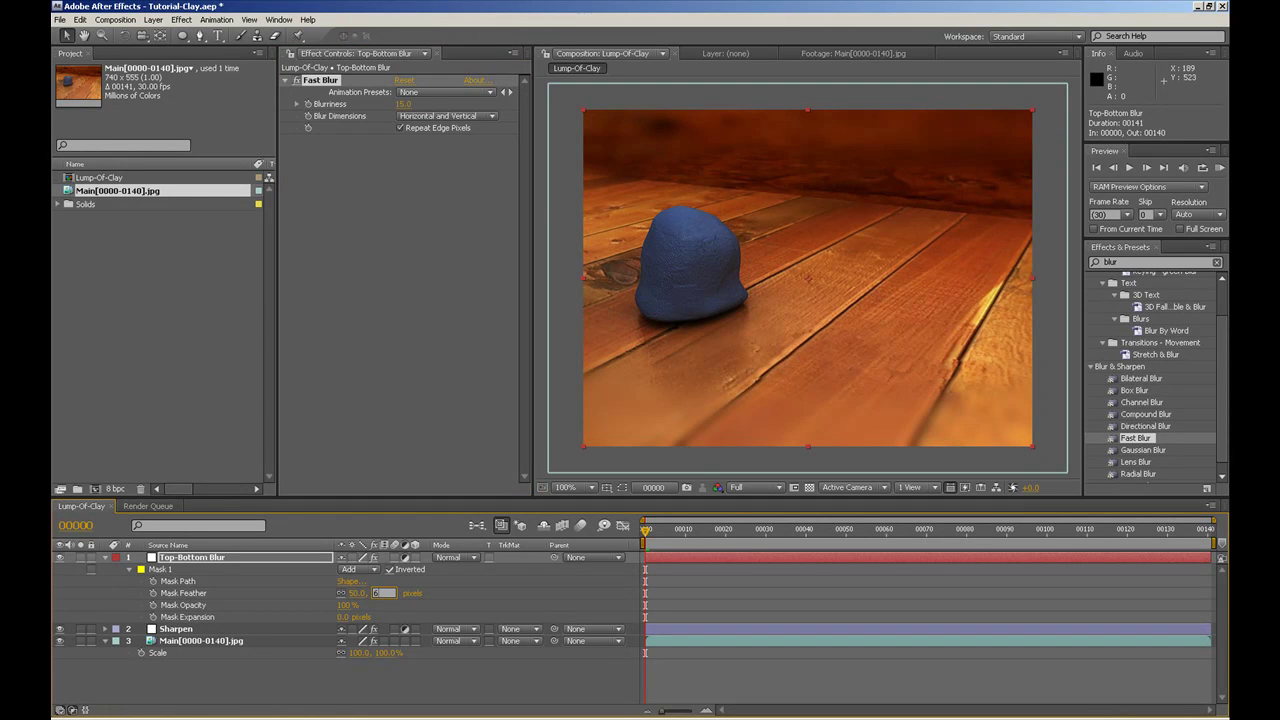
{"action": "key", "text": "Return"}
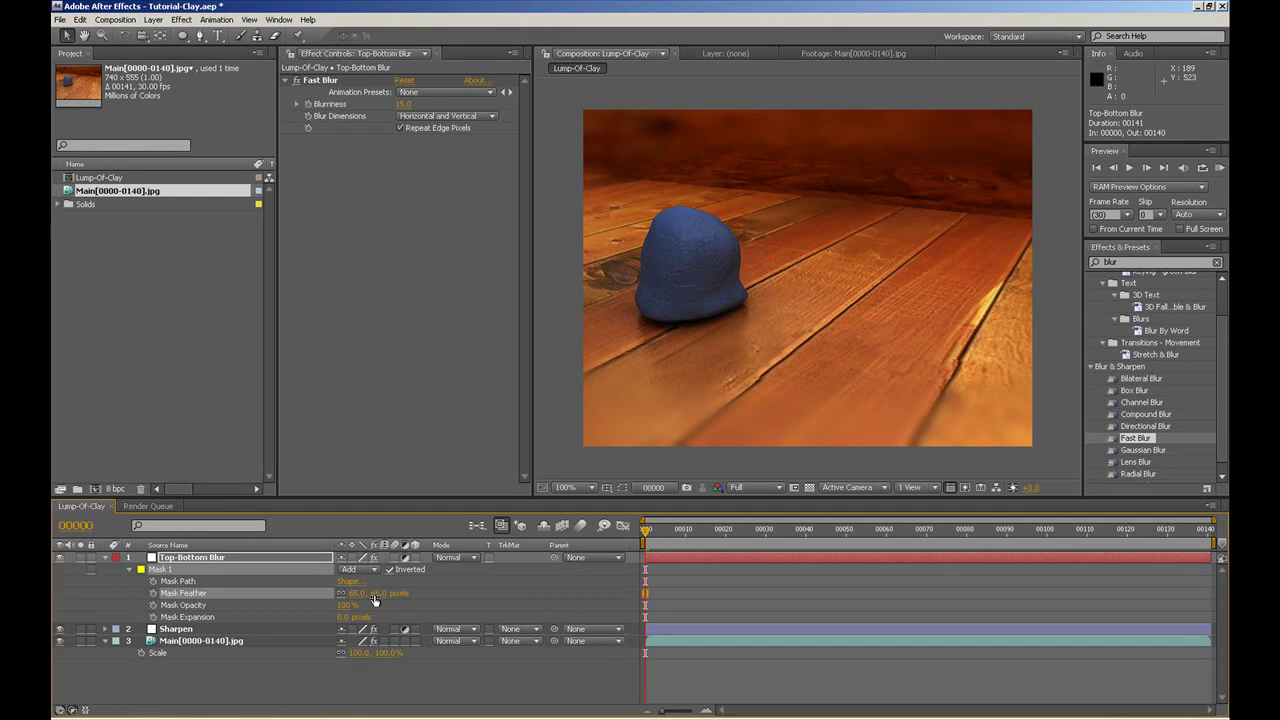
{"action": "left_click", "coordinate": [561, 421]}
{"action": "key", "text": "ctrl+s"}
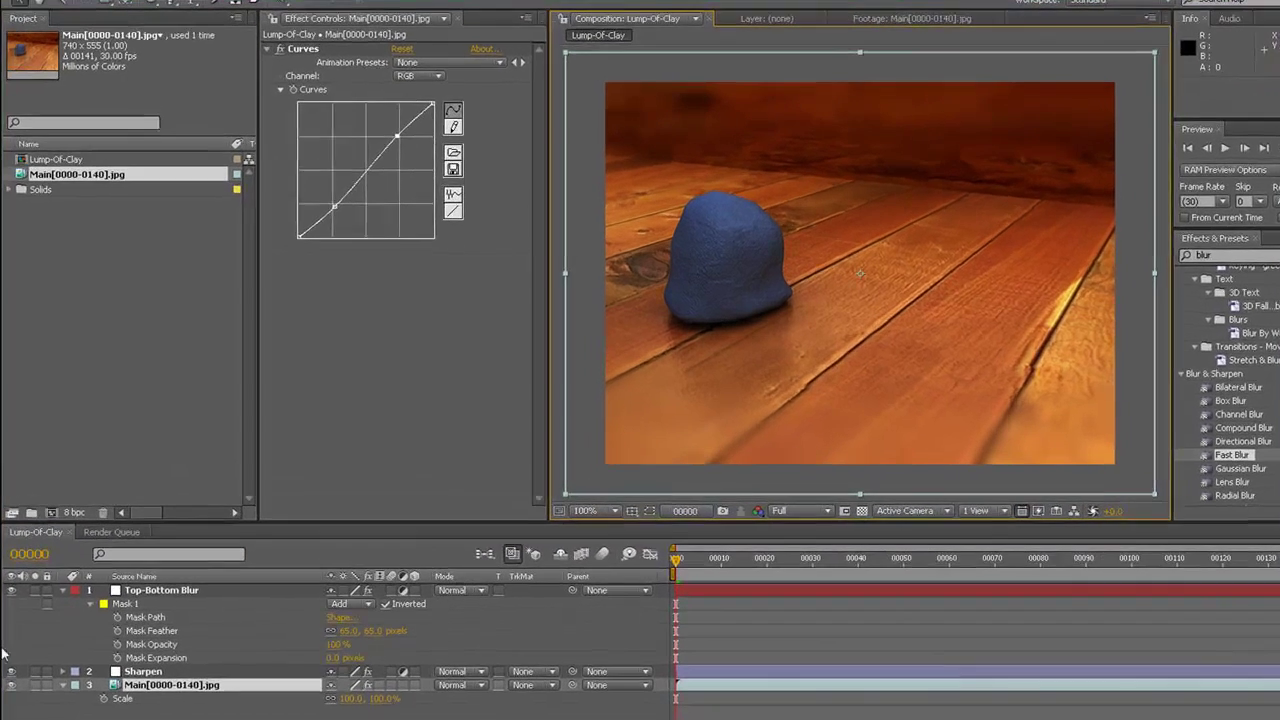
Create a 640 x 480 white solid named Light Variations above the Top-Bottom Blur layer and make it an adjustment layer
{"action": "left_click", "coordinate": [62, 591]}
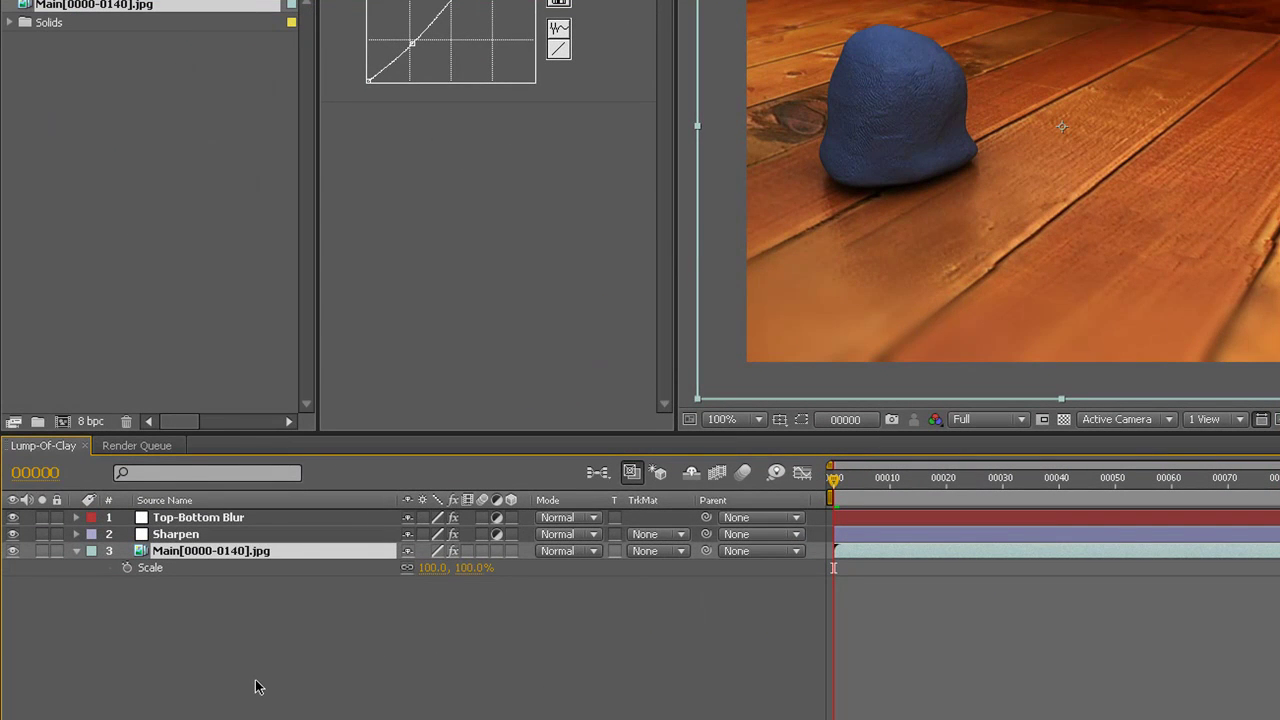
{"action": "left_click", "coordinate": [376, 648]}
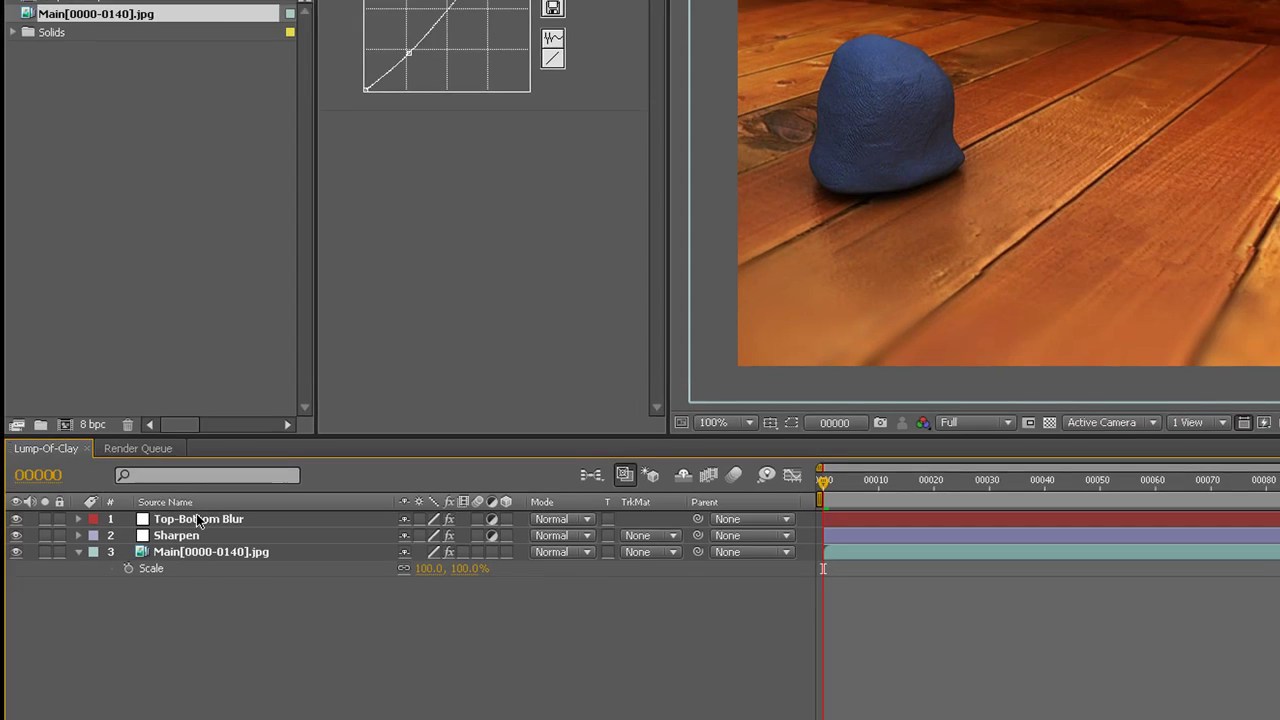
{"action": "left_click", "coordinate": [198, 517]}
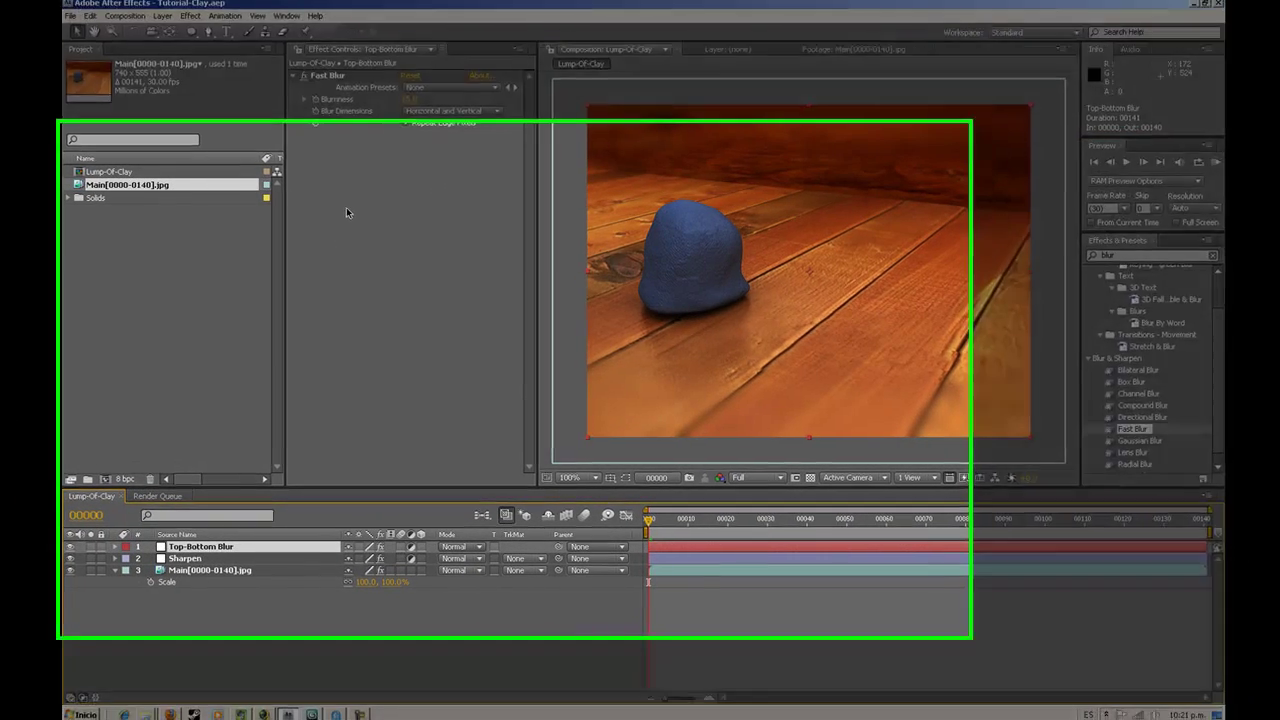
{"action": "key", "text": "ctrl+y"}
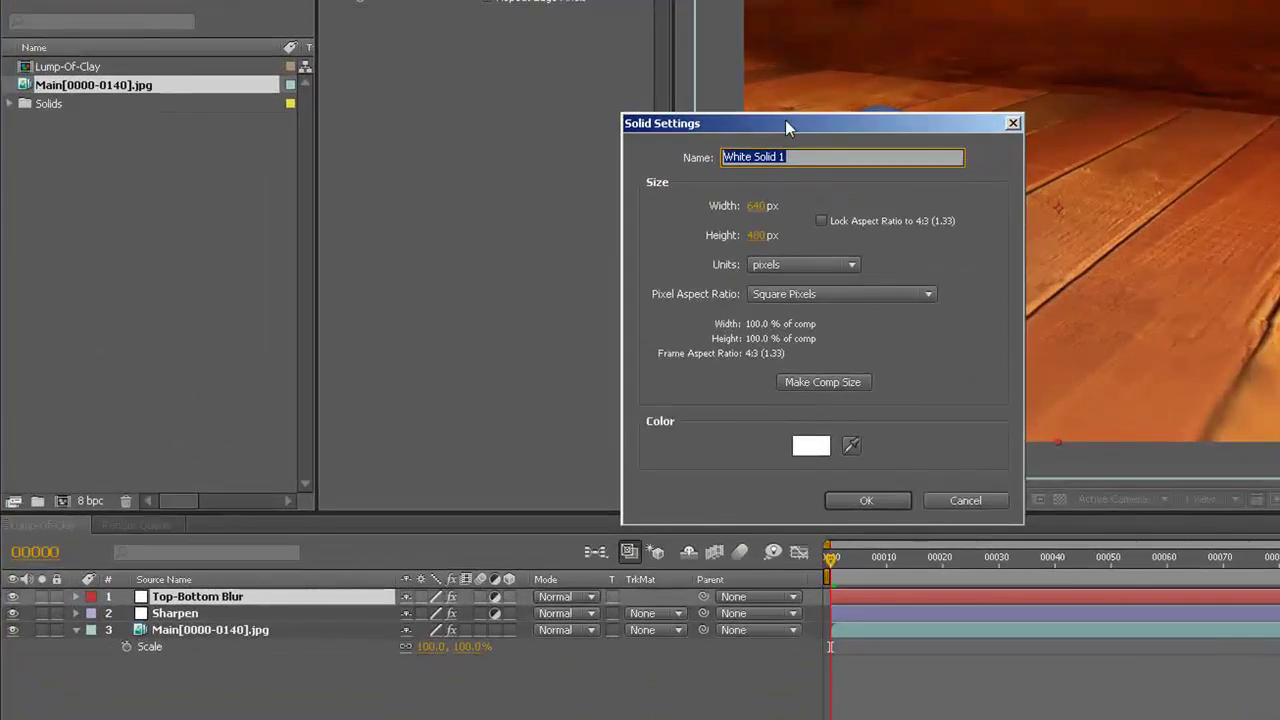
{"action": "type", "text": "Light Variations"}
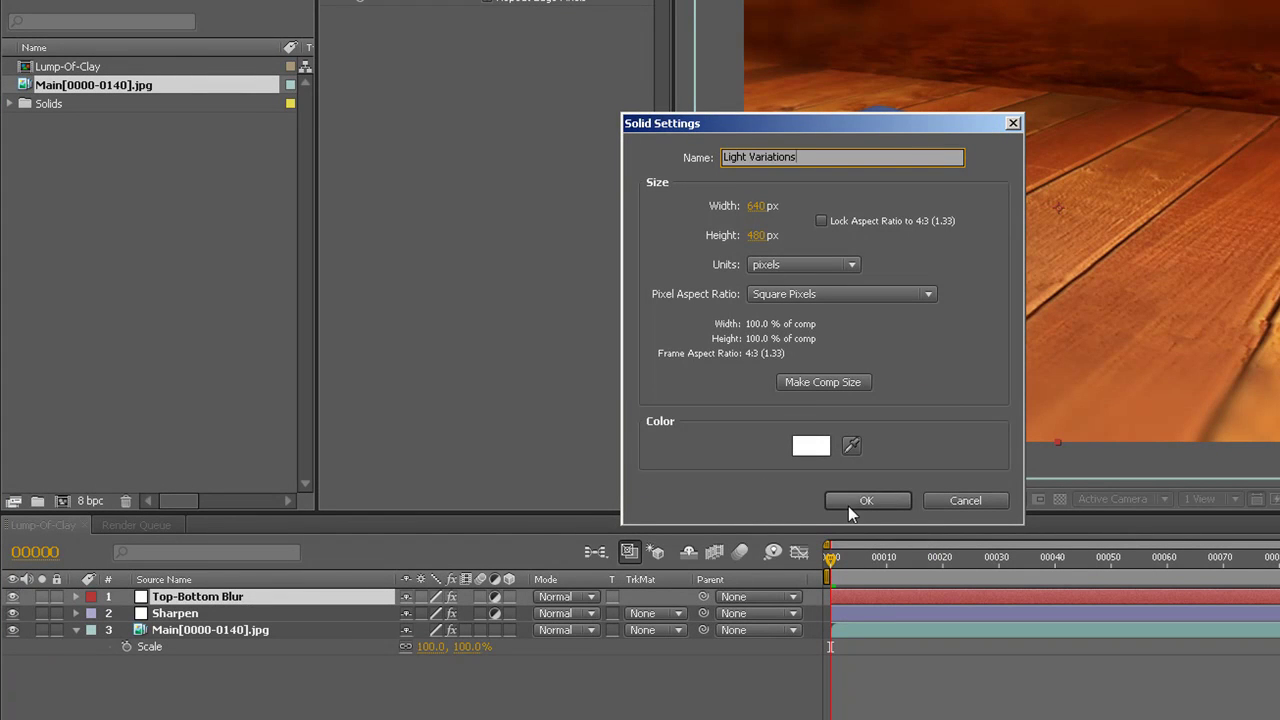
{"action": "left_click", "coordinate": [850, 503]}
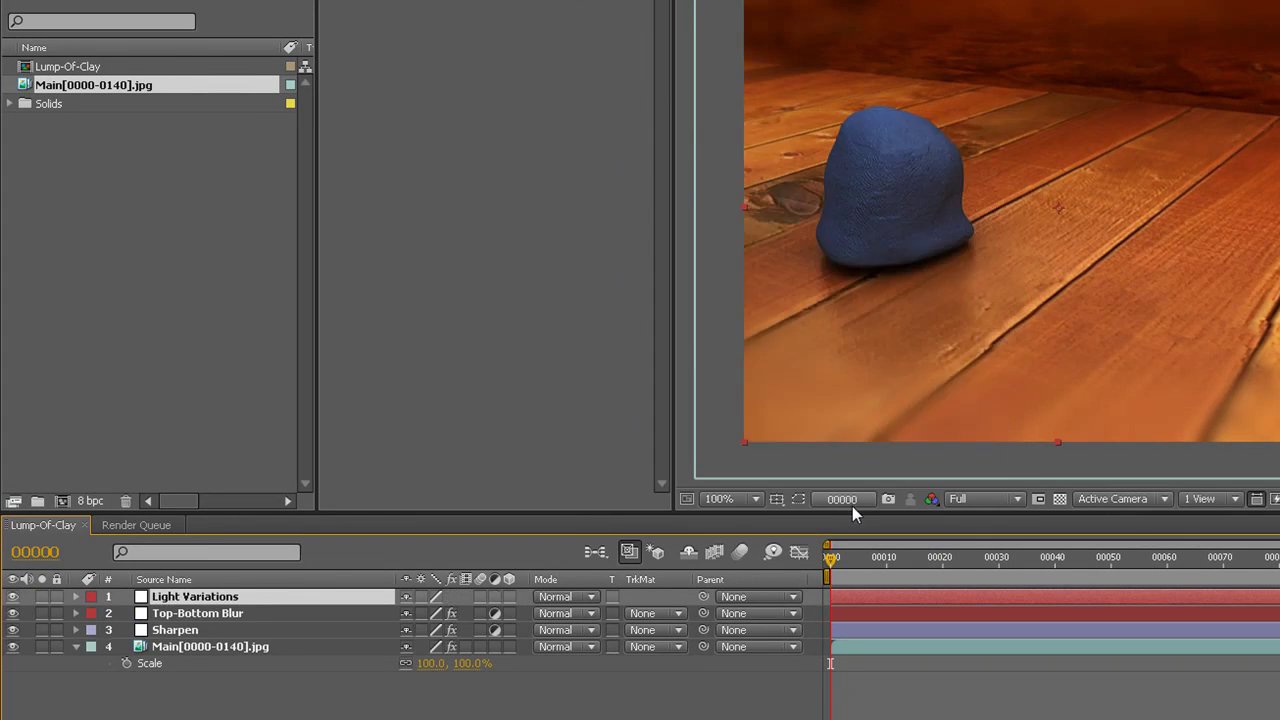
{"action": "left_click", "coordinate": [497, 597]}
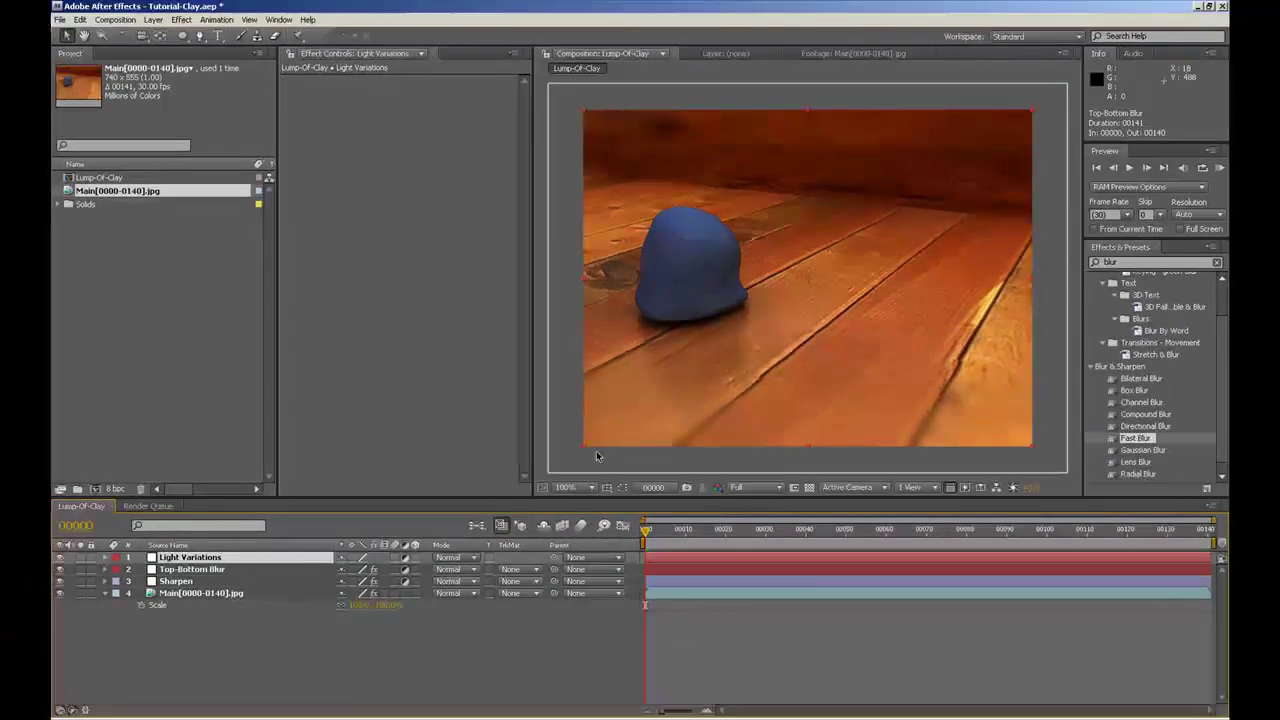
Apply the Curves effect to the Light Variations layer, start keyframing it at frame 0 and reveal its keyframes
{"action": "left_click", "coordinate": [1131, 261]}
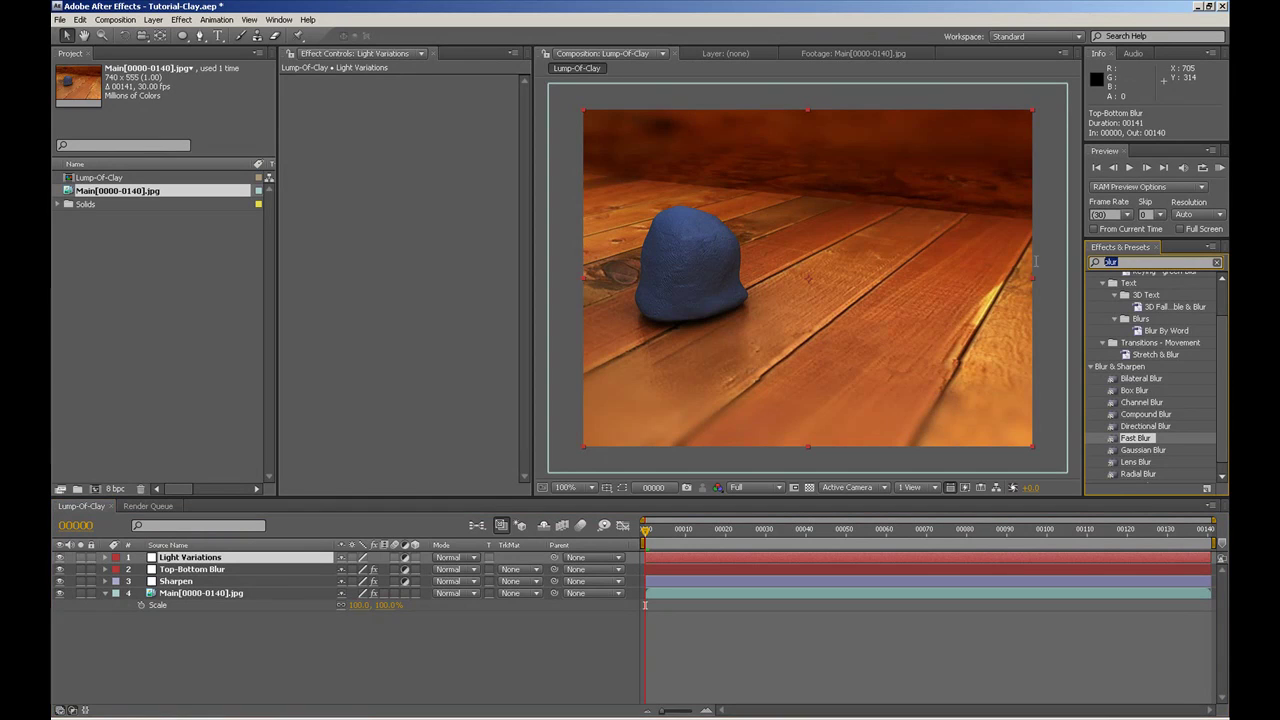
{"action": "type", "text": "curve"}
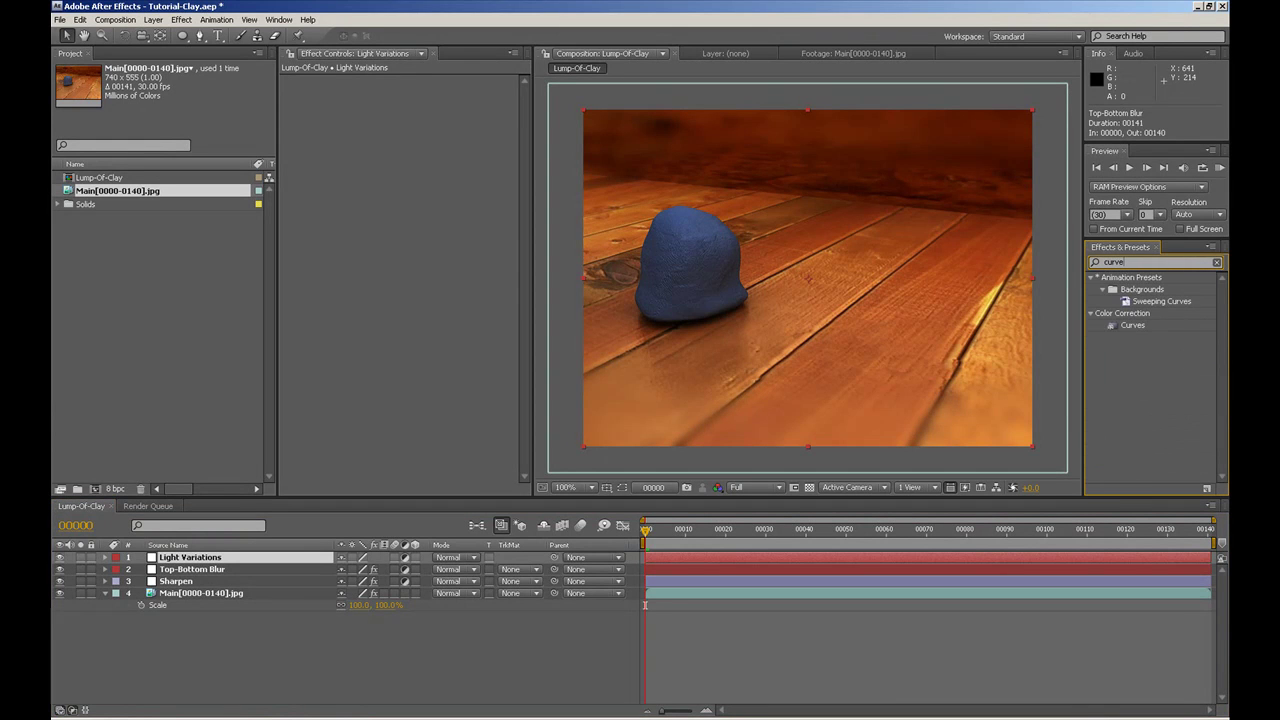
{"action": "left_click_drag", "start_coordinate": [1133, 325], "coordinate": [458, 285]}
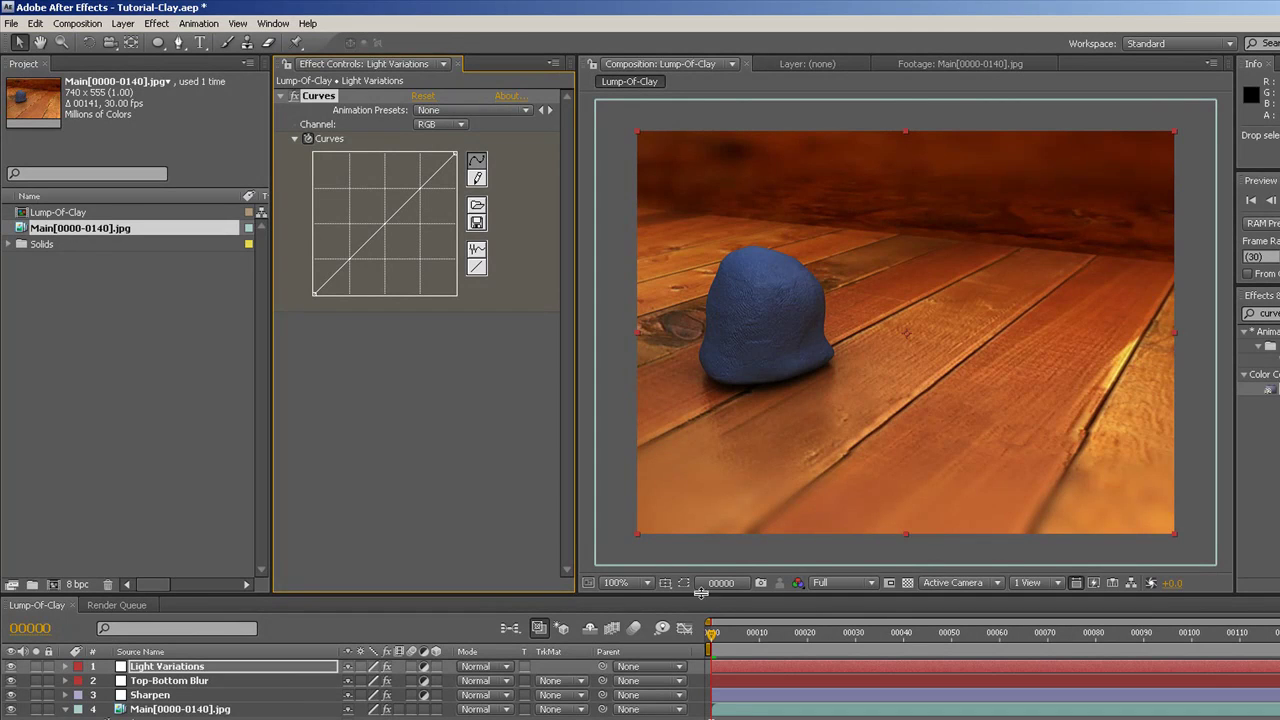
{"action": "left_click", "coordinate": [172, 667]}
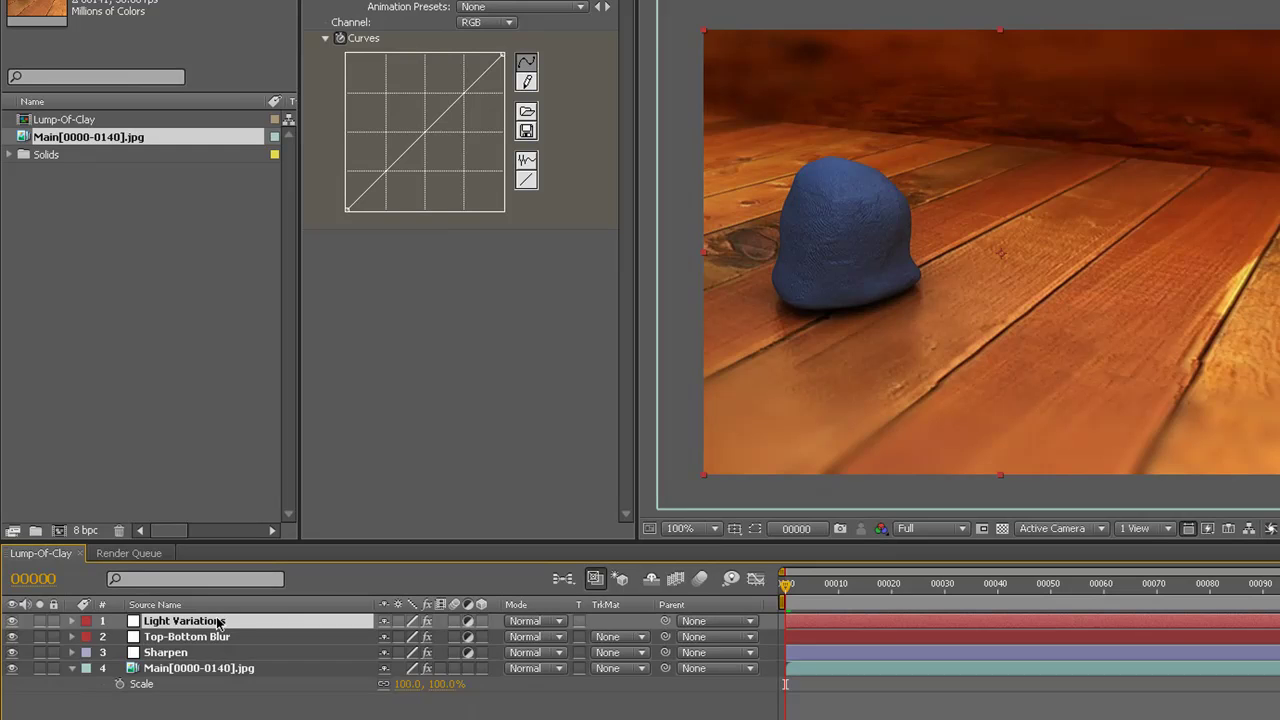
{"action": "key", "text": "u"}
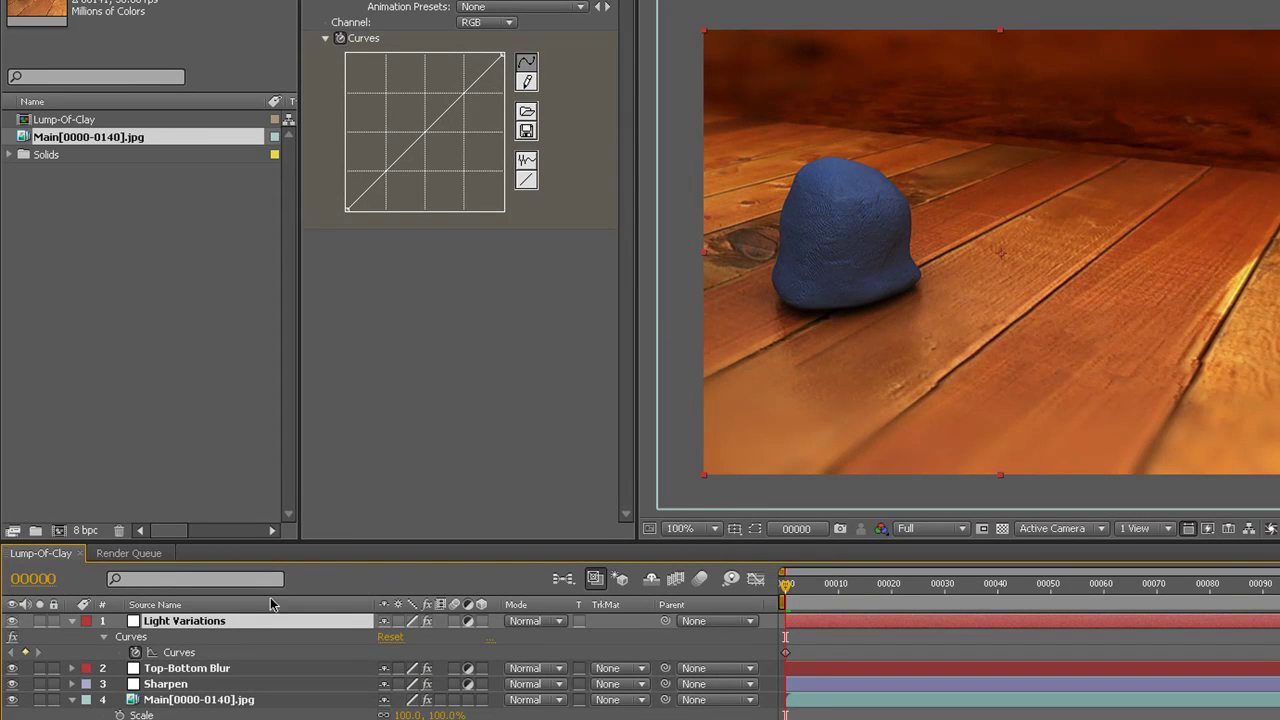
Add a Curves keyframe at frame 15 that slightly brightens the highlights of the RGB curve
{"action": "left_click", "coordinate": [864, 594]}
{"action": "left_click", "coordinate": [381, 175]}
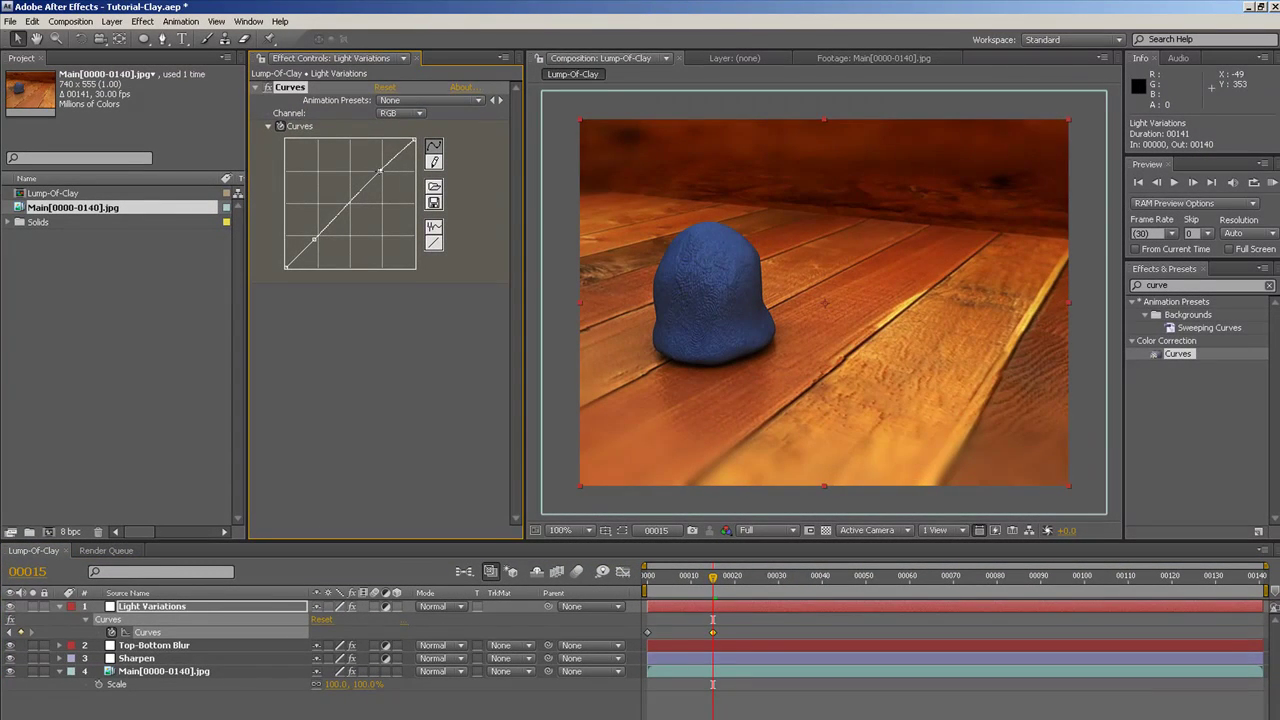
{"action": "left_click_drag", "start_coordinate": [380, 171], "coordinate": [376, 169]}
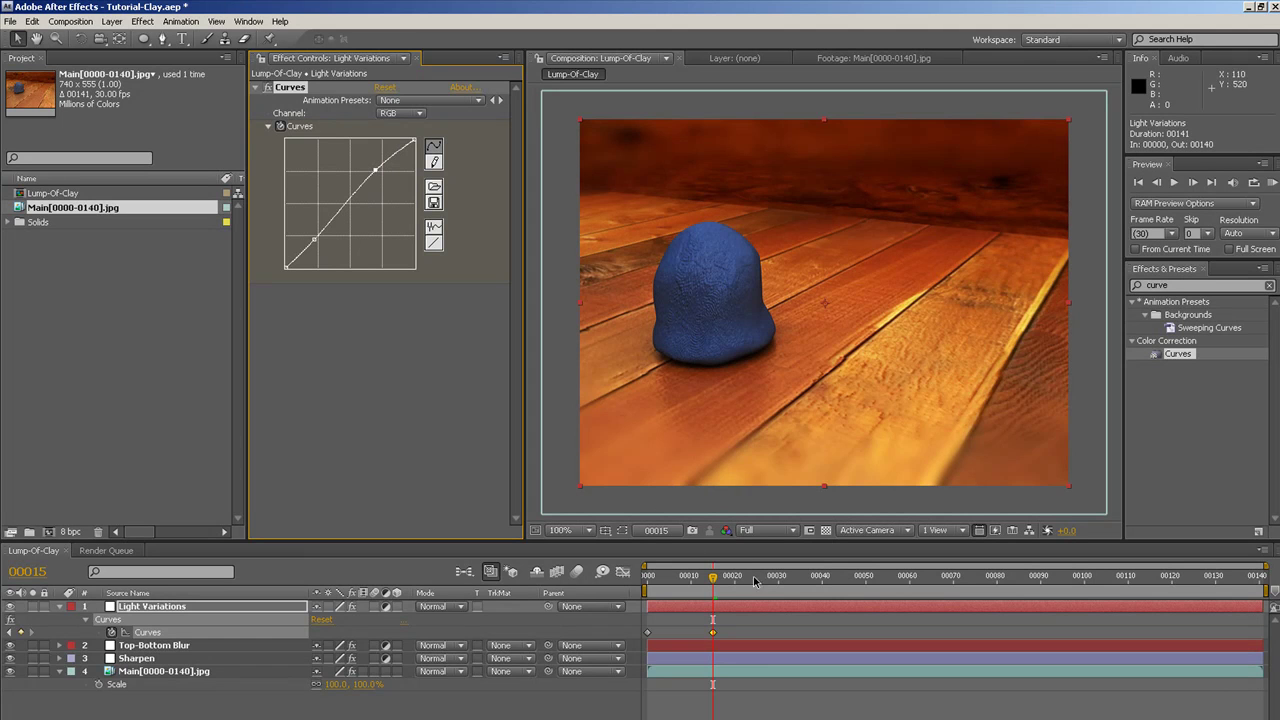
Keyframe a darker RGB curve on Light Variations at frame 25 and lift its shadows slightly at frame 44
{"action": "left_click", "coordinate": [755, 577]}
{"action": "left_click_drag", "start_coordinate": [375, 170], "coordinate": [382, 178]}
{"action": "left_click_drag", "start_coordinate": [314, 240], "coordinate": [356, 295]}
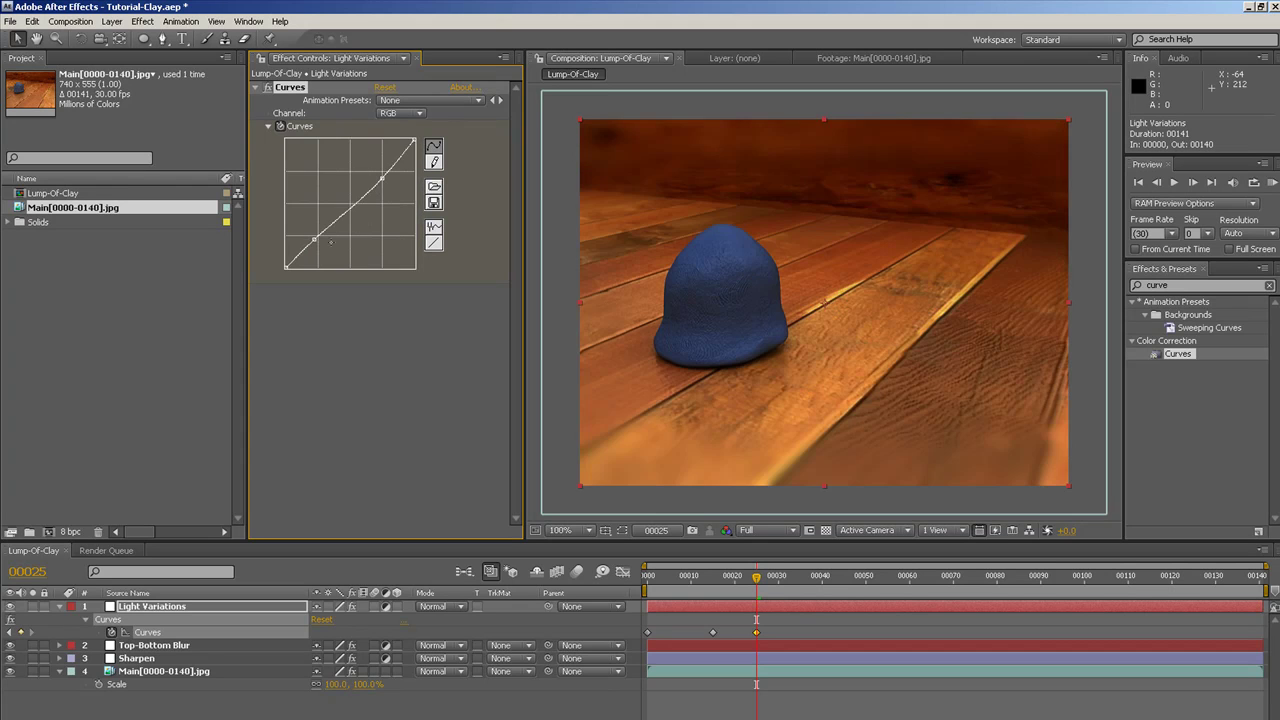
{"action": "left_click_drag", "start_coordinate": [314, 240], "coordinate": [322, 245]}
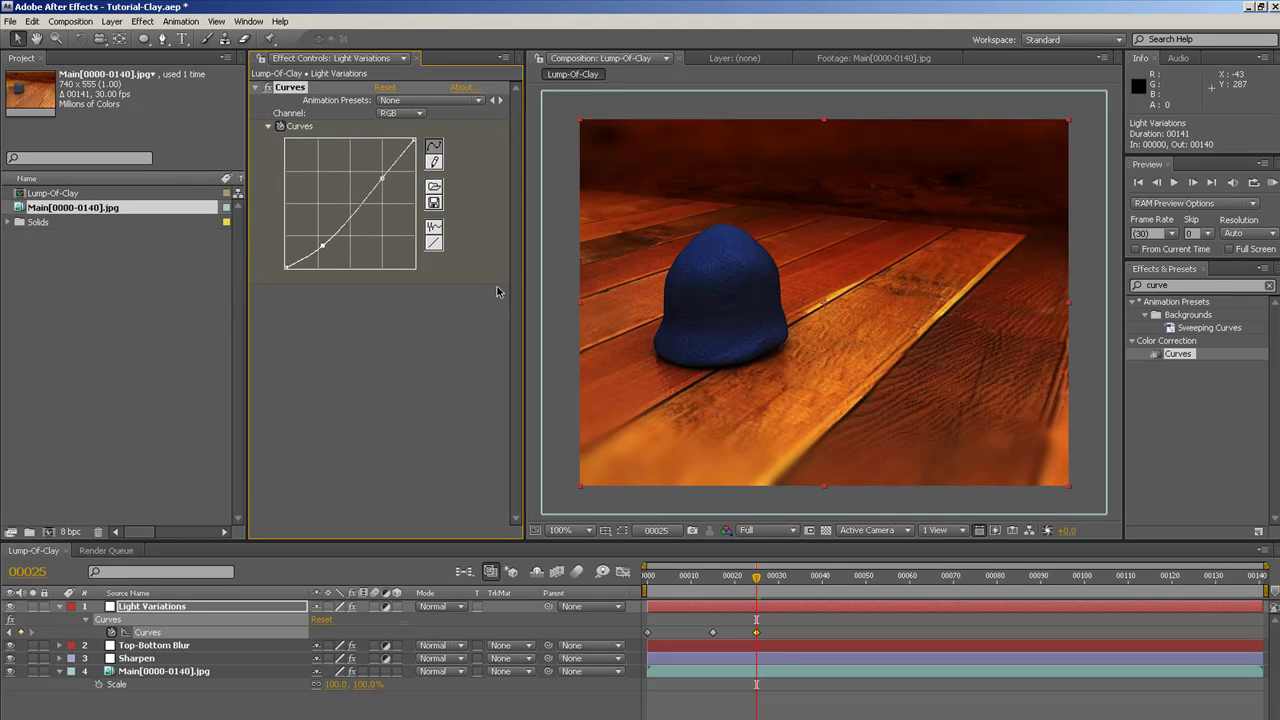
{"action": "left_click_drag", "start_coordinate": [324, 246], "coordinate": [320, 241]}
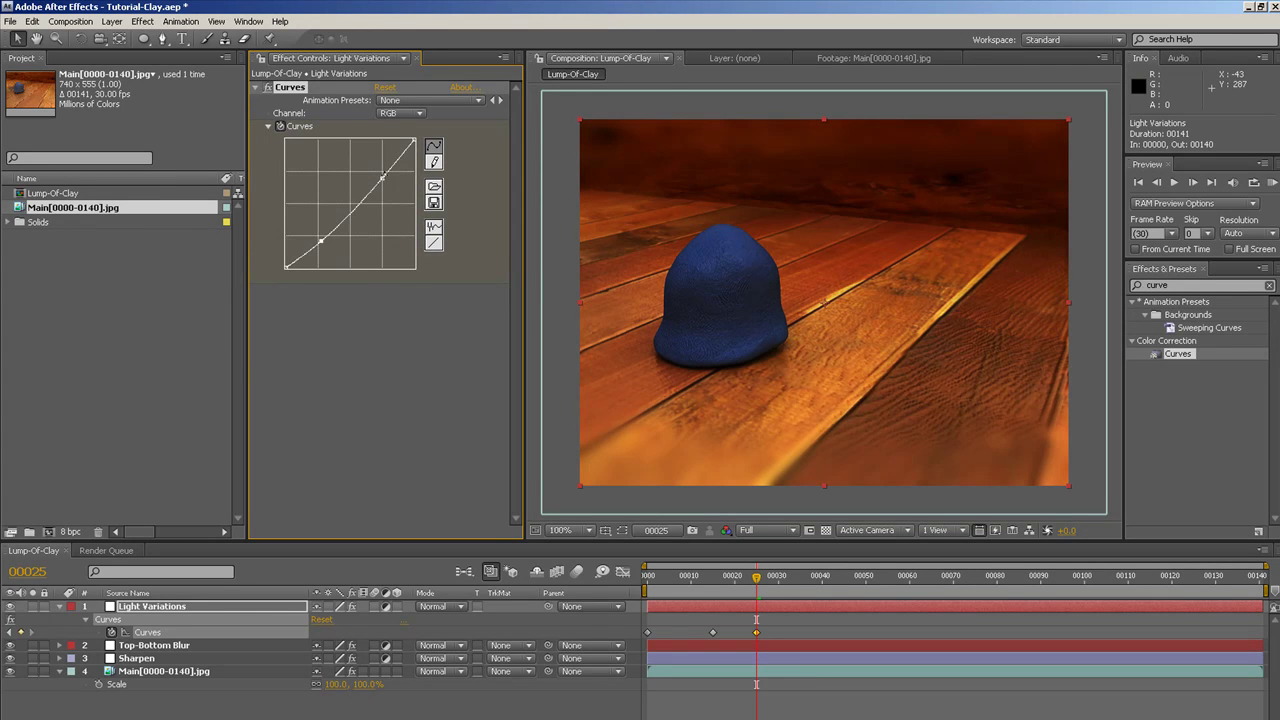
{"action": "left_click_drag", "start_coordinate": [382, 178], "coordinate": [384, 174]}
{"action": "left_click", "coordinate": [840, 577]}
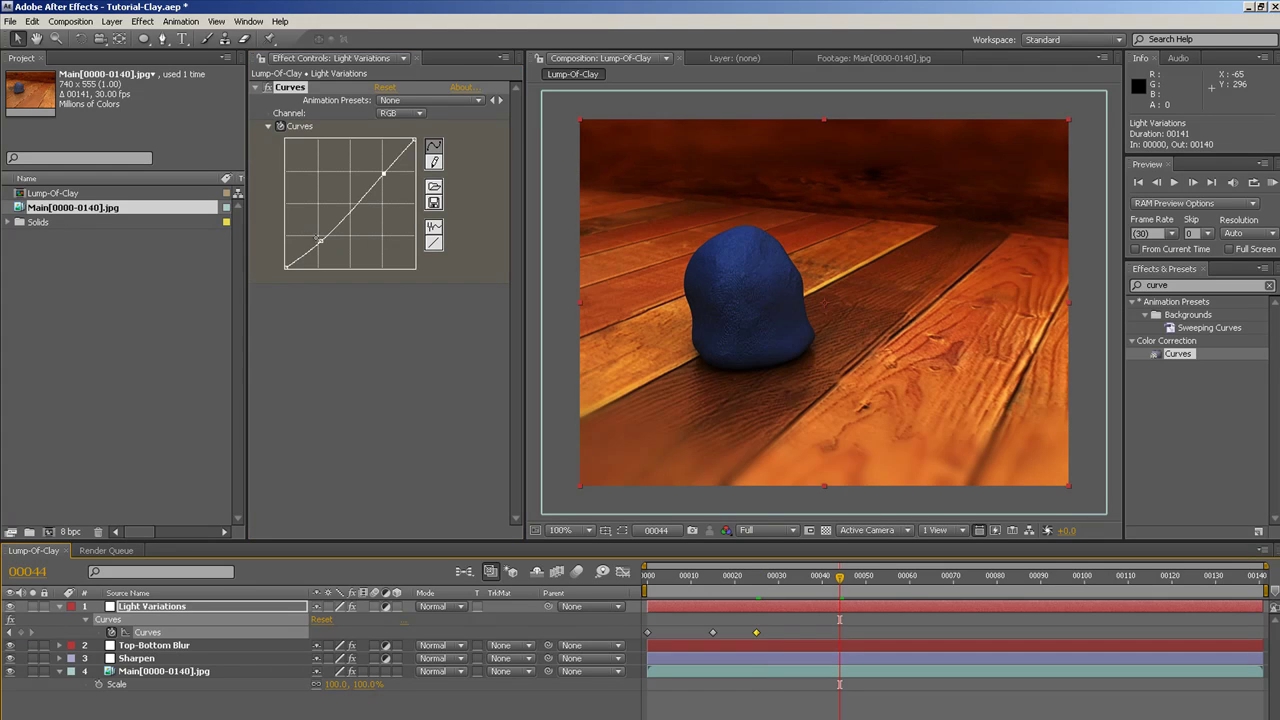
{"action": "left_click_drag", "start_coordinate": [320, 240], "coordinate": [317, 237]}
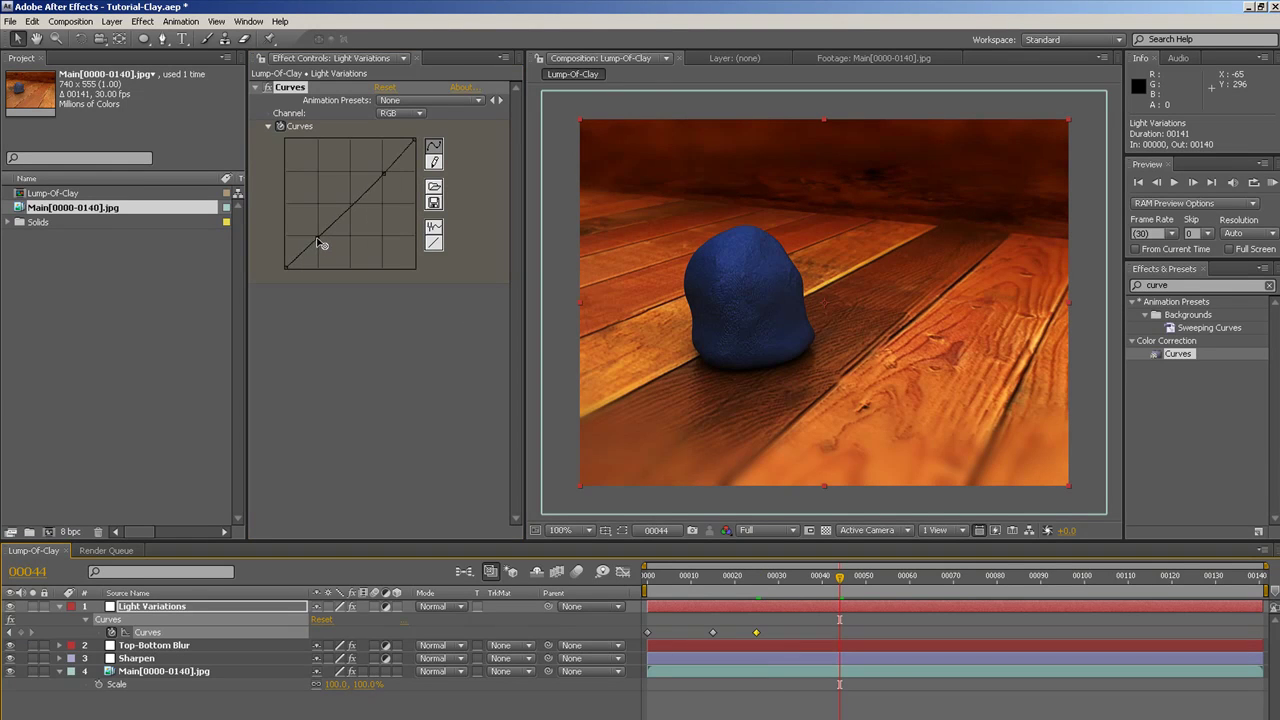
Keyframe a curve with slightly darker shadows at frame 69 and move that keyframe back to frame 59
{"action": "left_click", "coordinate": [949, 577]}
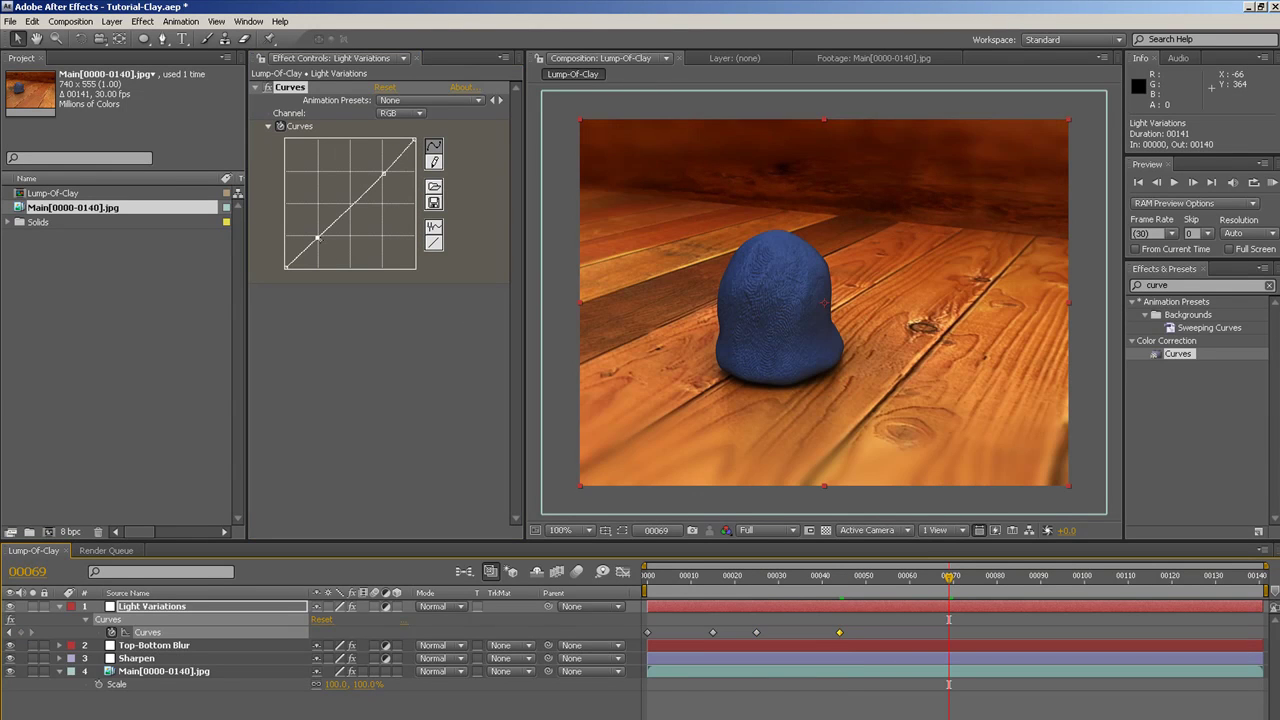
{"action": "left_click_drag", "start_coordinate": [317, 238], "coordinate": [325, 234]}
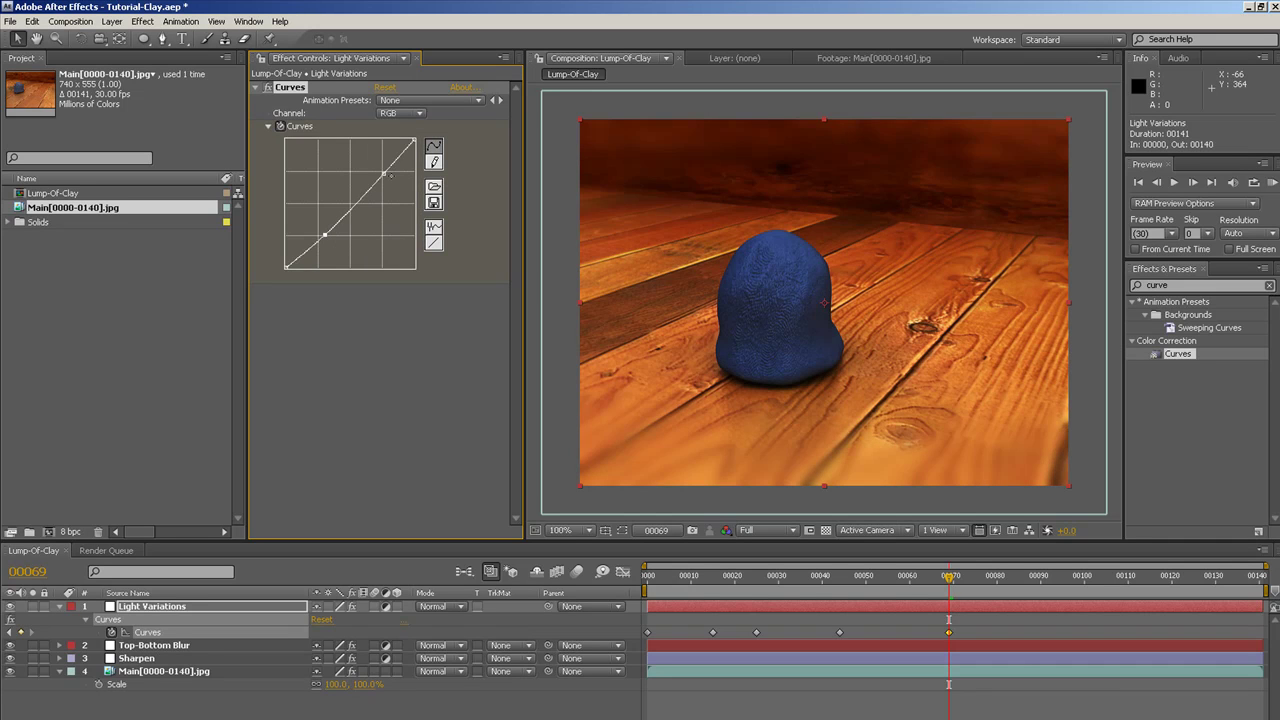
{"action": "left_click_drag", "start_coordinate": [383, 174], "coordinate": [381, 174]}
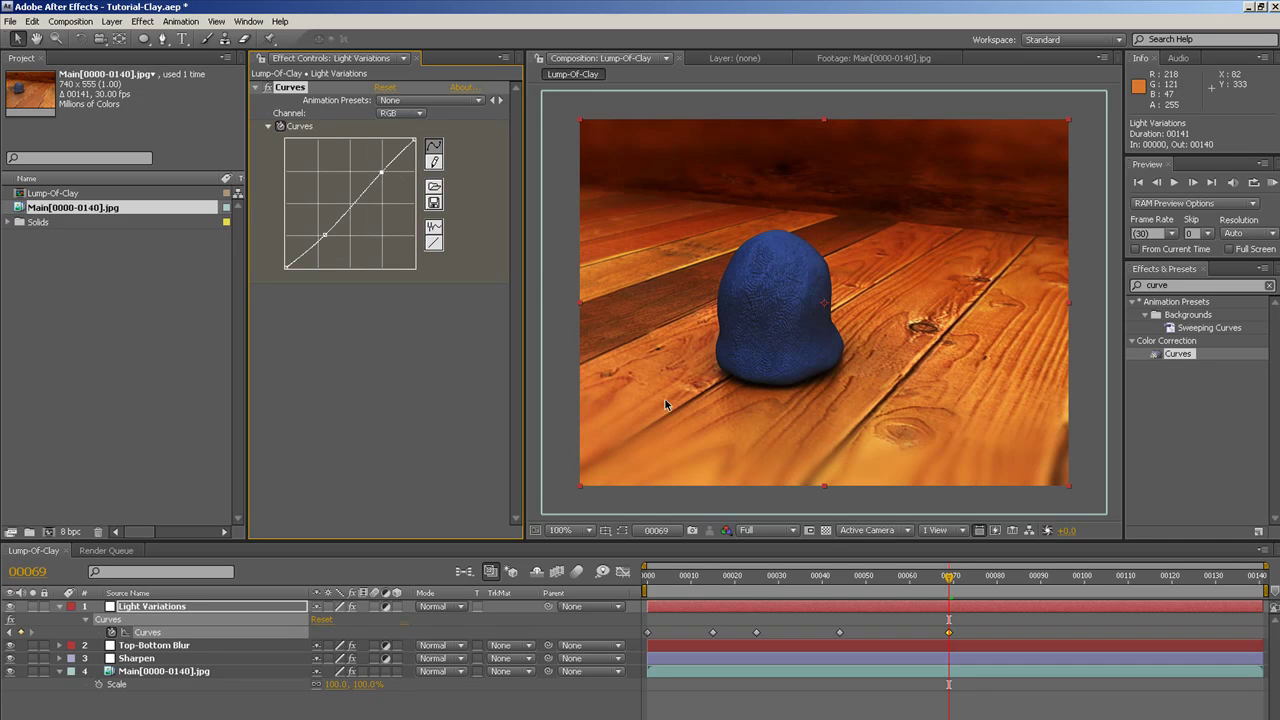
{"action": "left_click", "coordinate": [898, 578]}
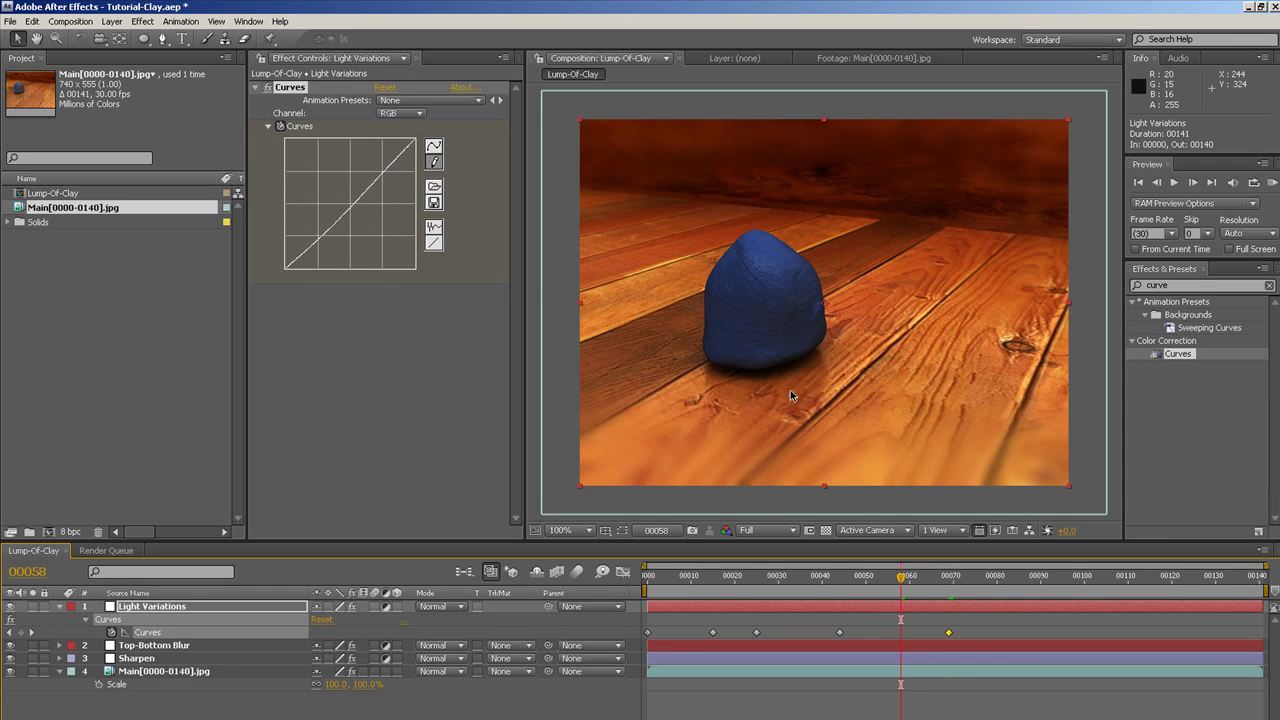
{"action": "left_click_drag", "start_coordinate": [952, 634], "coordinate": [906, 633]}
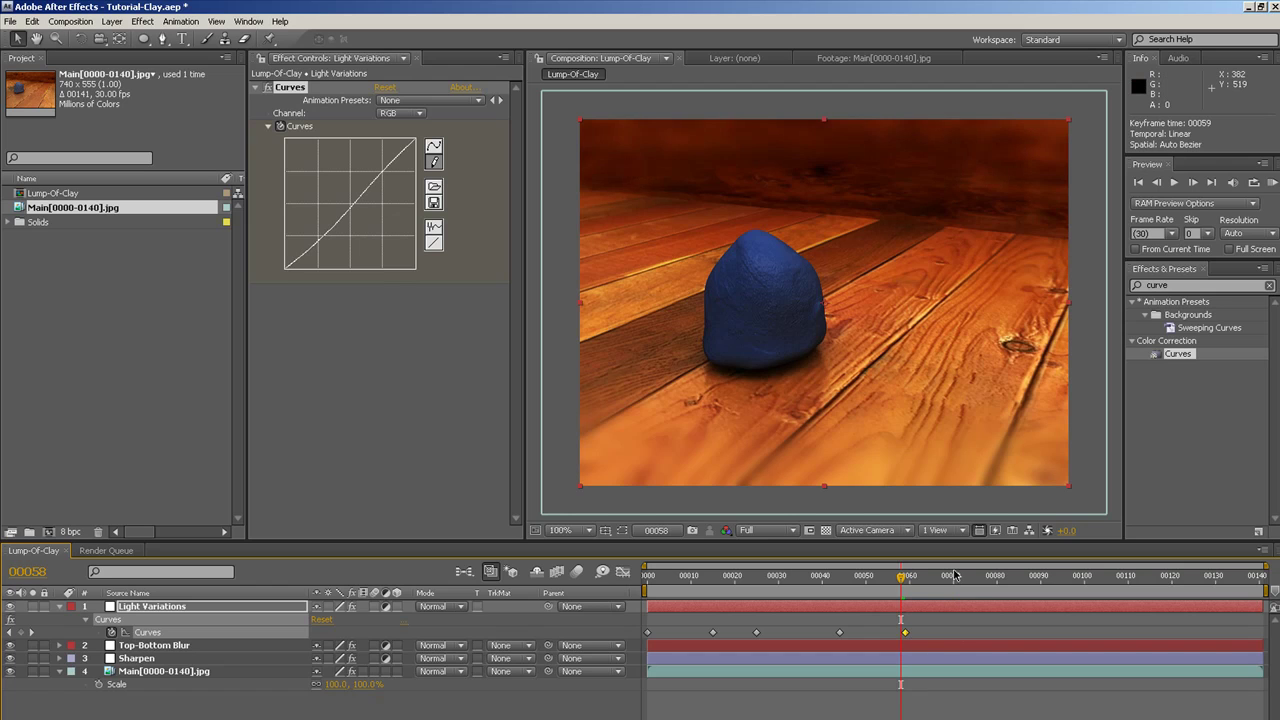
Add Curves keyframes with lifted shadows at frame 69 and brighter highlights at frame 78
{"action": "left_click", "coordinate": [950, 578]}
{"action": "left_click_drag", "start_coordinate": [325, 236], "coordinate": [317, 235]}
{"action": "left_click", "coordinate": [384, 173]}
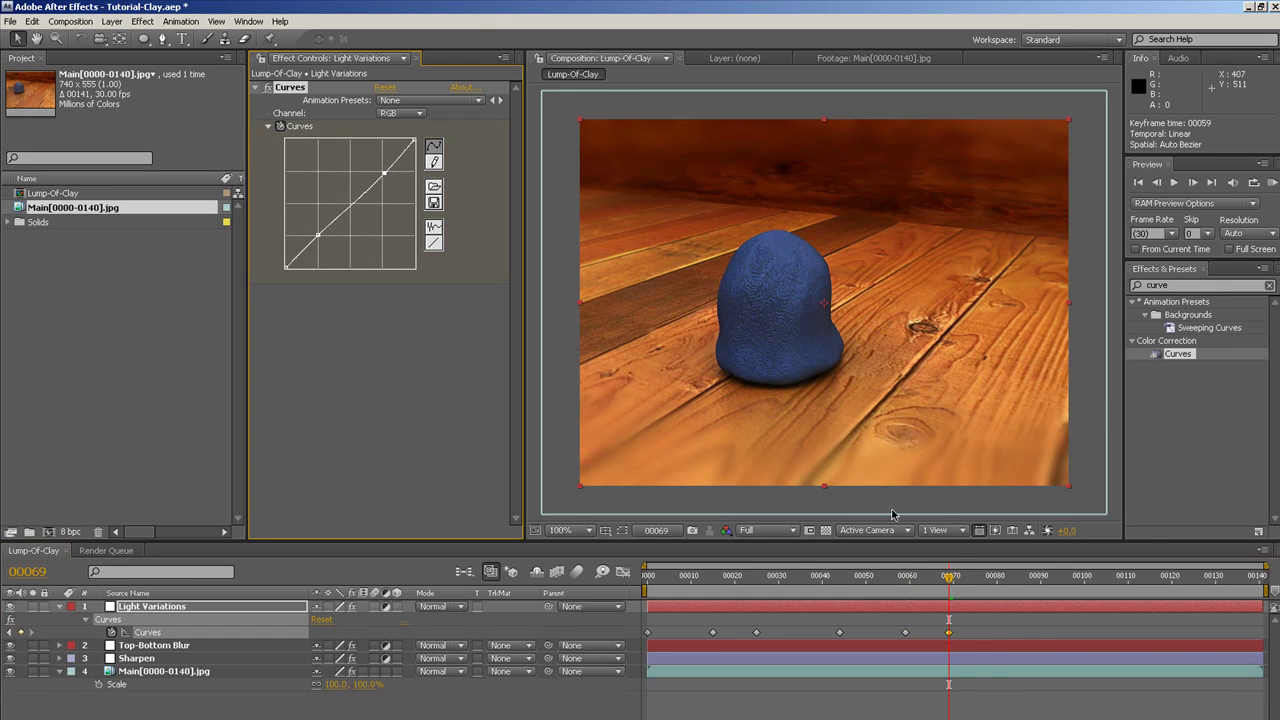
{"action": "left_click", "coordinate": [989, 577]}
{"action": "left_click_drag", "start_coordinate": [384, 173], "coordinate": [382, 168]}
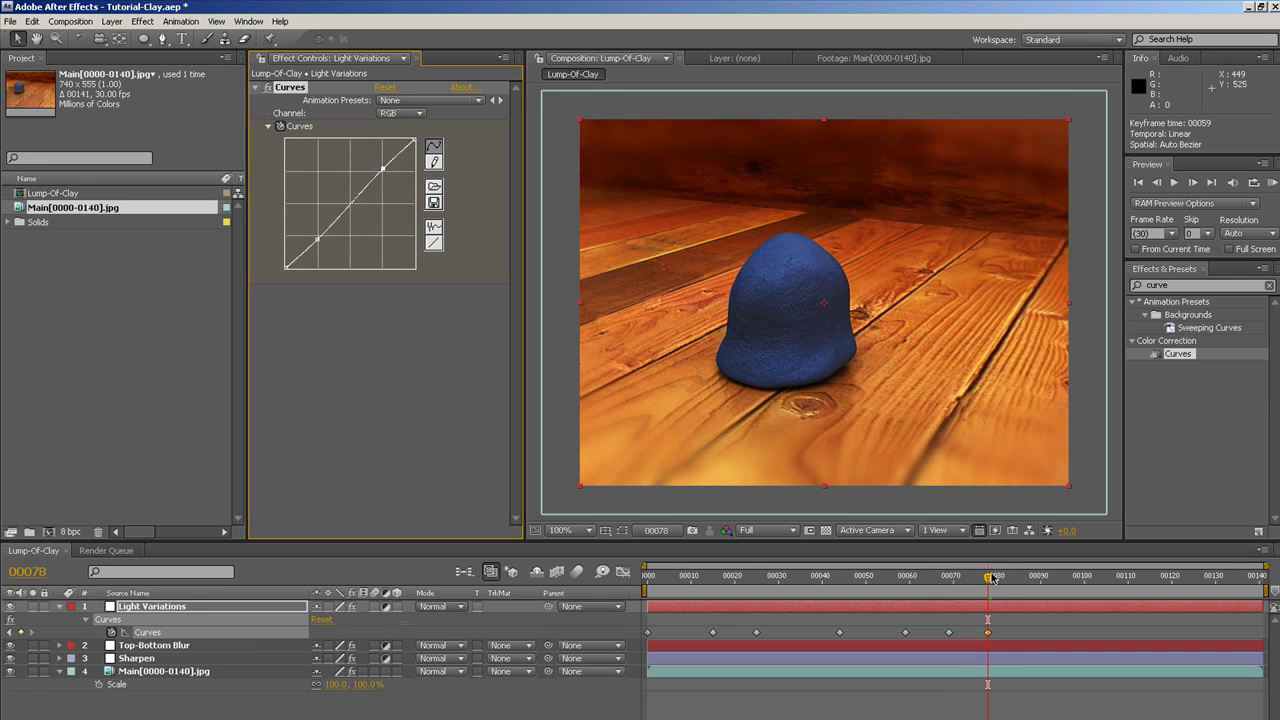
Keyframe a brighter RGB curve at frame 88 and raise its shadow point slightly more at frame 95
{"action": "left_click", "coordinate": [1032, 576]}
{"action": "left_click_drag", "start_coordinate": [382, 168], "coordinate": [384, 168]}
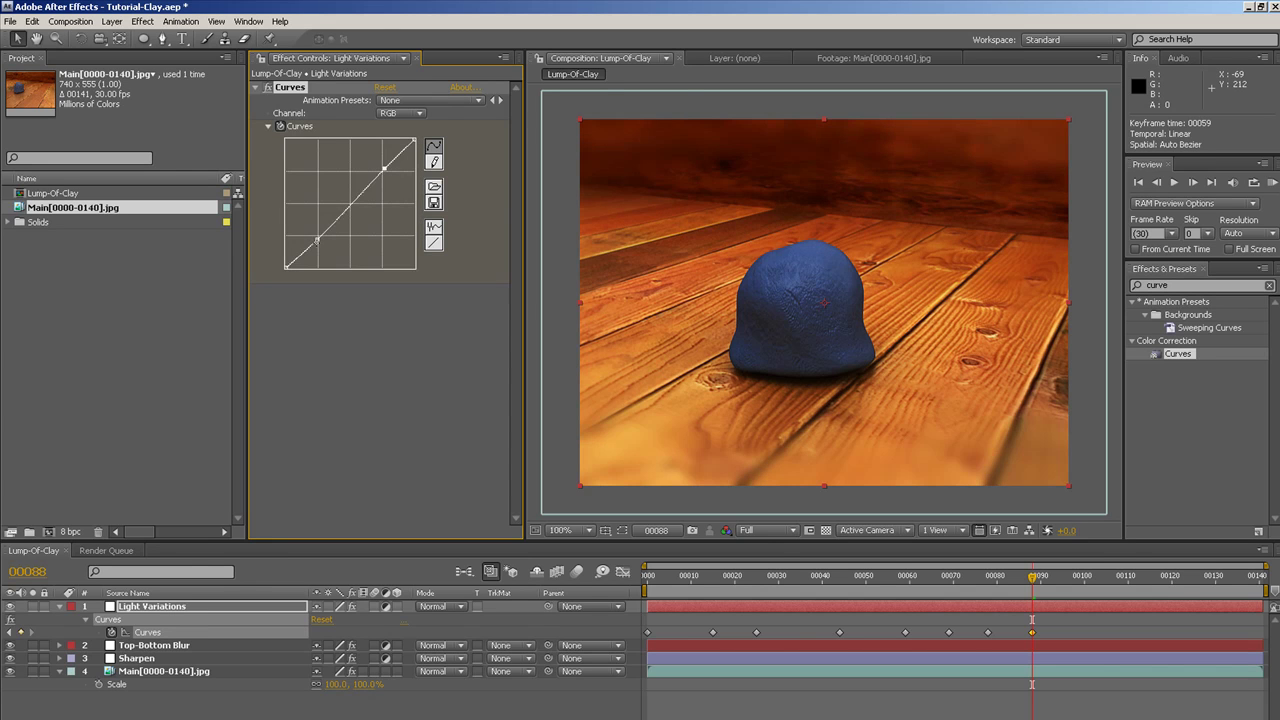
{"action": "left_click_drag", "start_coordinate": [317, 240], "coordinate": [305, 258]}
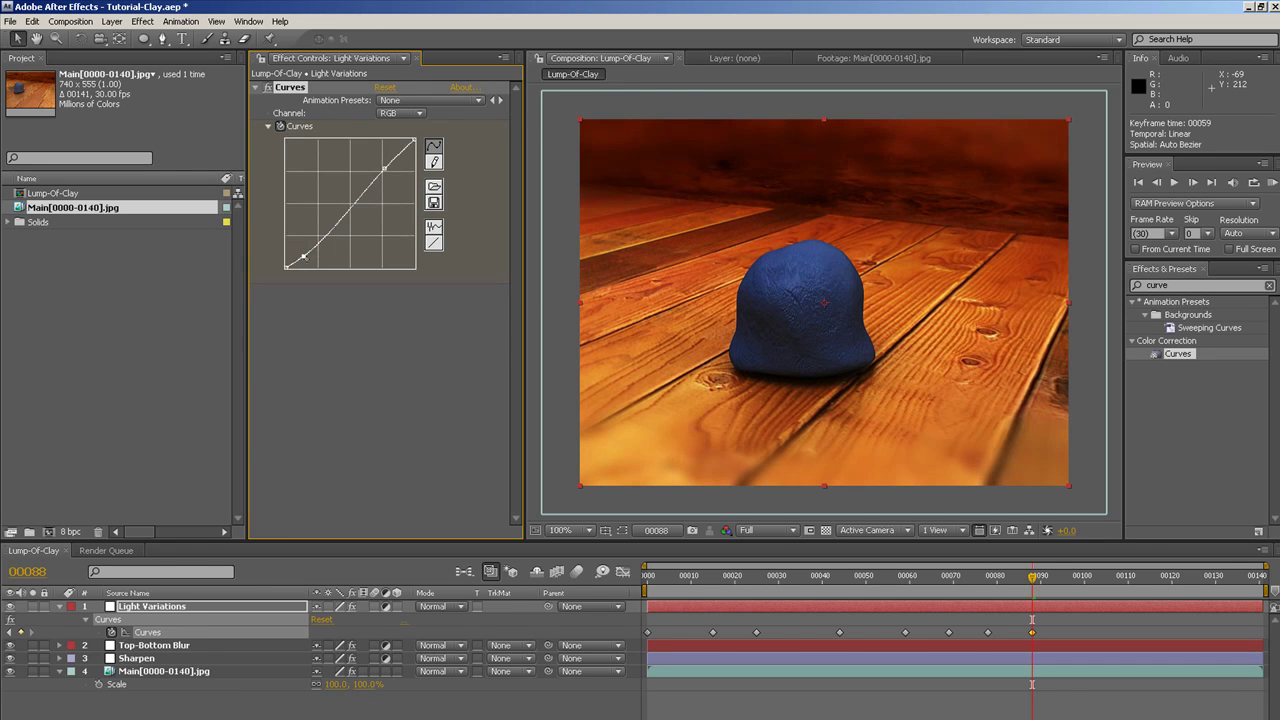
{"action": "left_click_drag", "start_coordinate": [385, 170], "coordinate": [381, 167]}
{"action": "left_click_drag", "start_coordinate": [303, 257], "coordinate": [307, 245]}
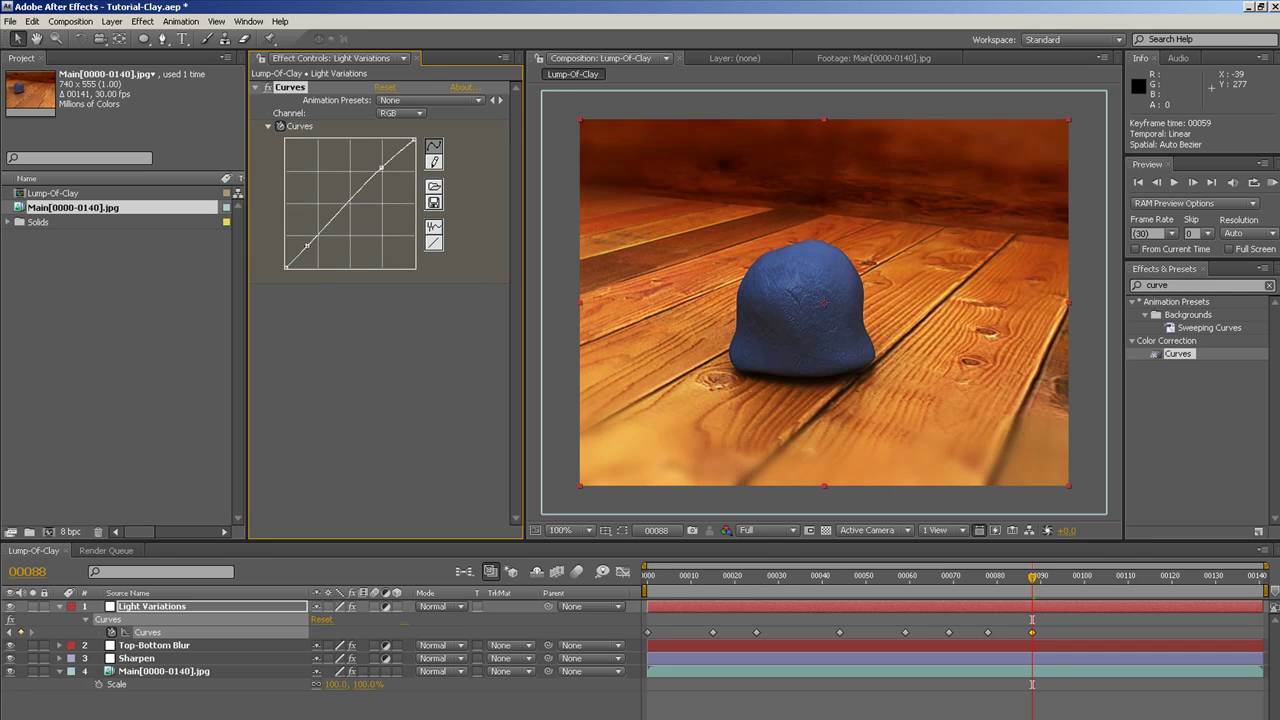
{"action": "left_click_drag", "start_coordinate": [1045, 575], "coordinate": [1063, 590]}
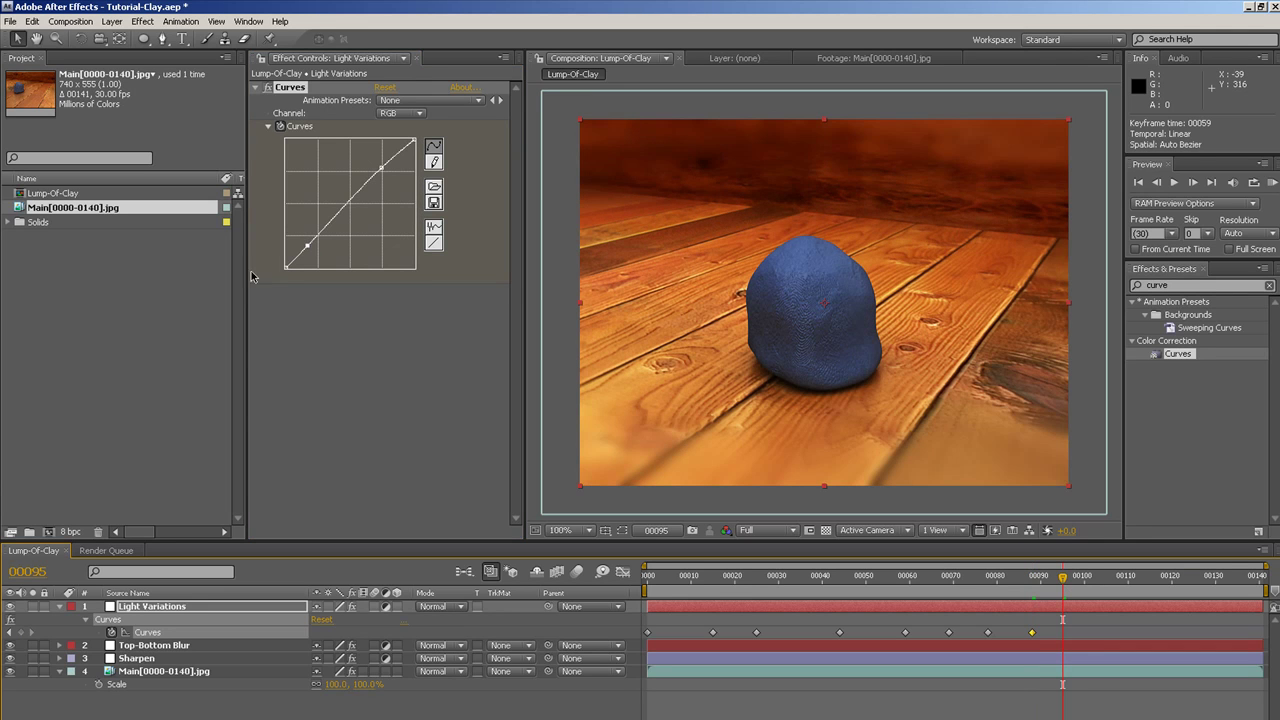
{"action": "left_click_drag", "start_coordinate": [307, 245], "coordinate": [305, 244]}
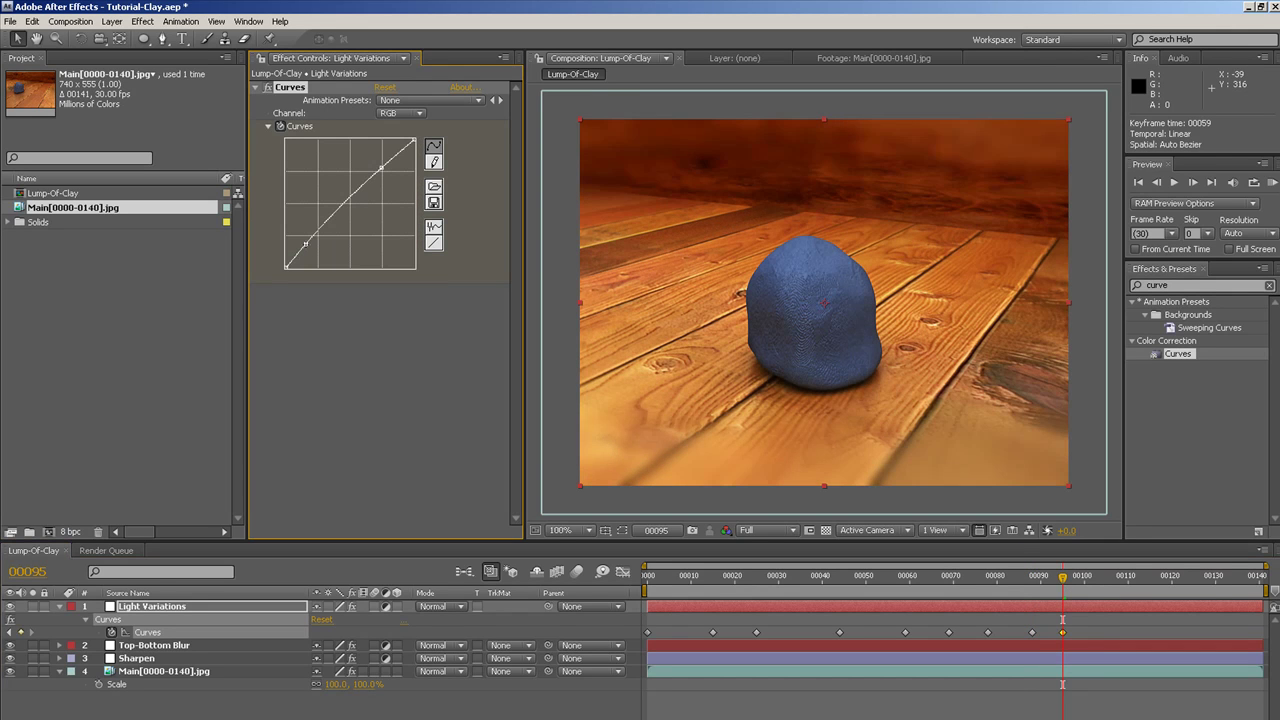
Keyframe slightly darker shadows on the RGB curve at frame 104 and slightly lower highlights at frame 113
{"action": "left_click", "coordinate": [1101, 577]}
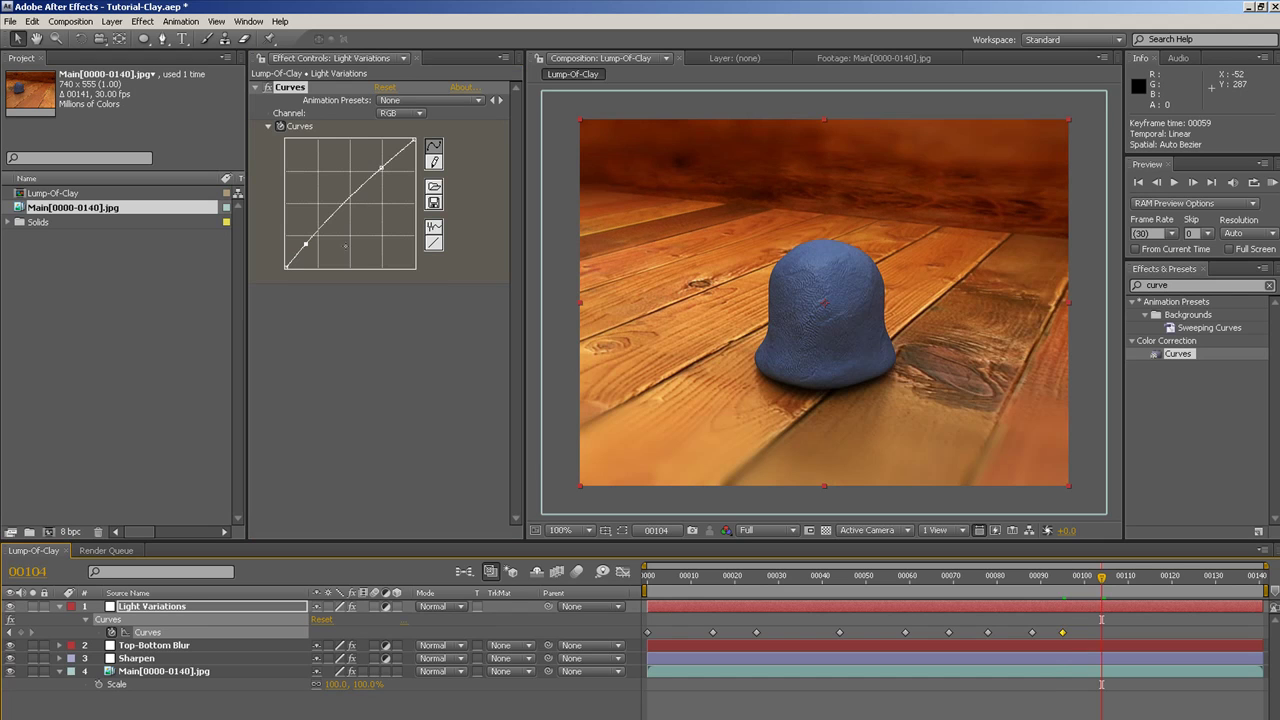
{"action": "left_click_drag", "start_coordinate": [305, 244], "coordinate": [309, 246]}
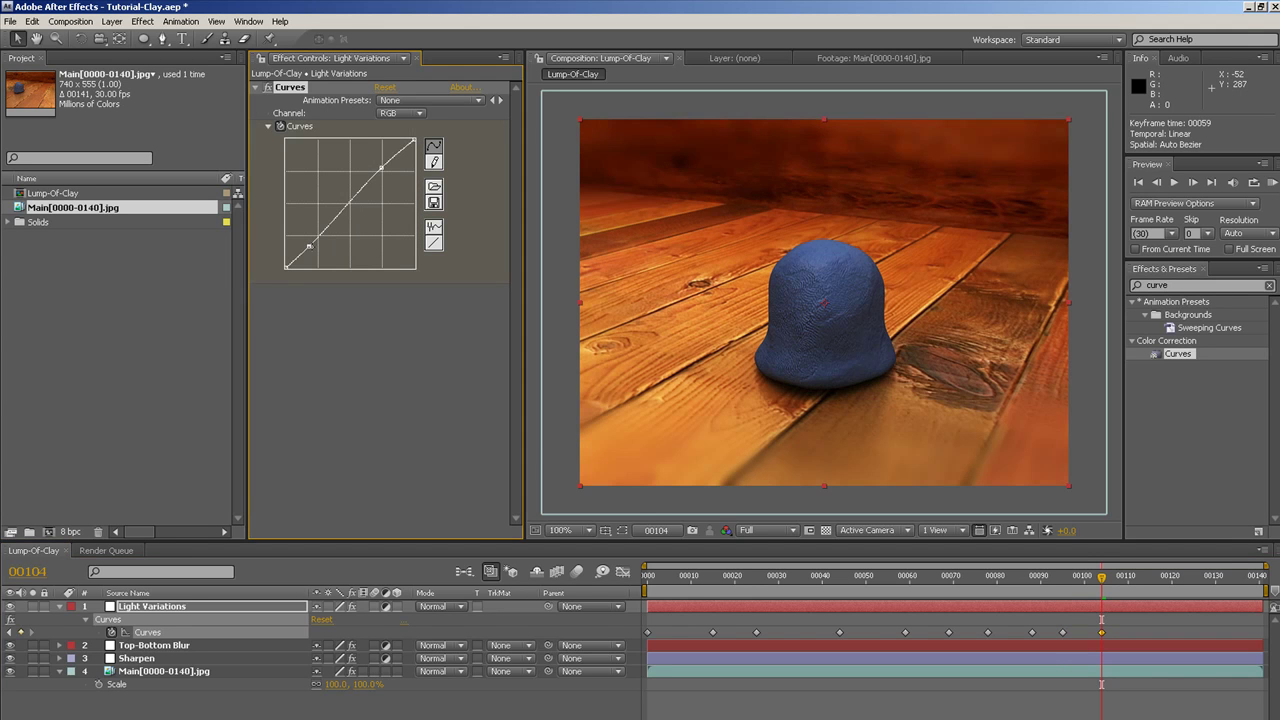
{"action": "left_click", "coordinate": [1141, 576]}
{"action": "left_click_drag", "start_coordinate": [381, 168], "coordinate": [384, 169]}
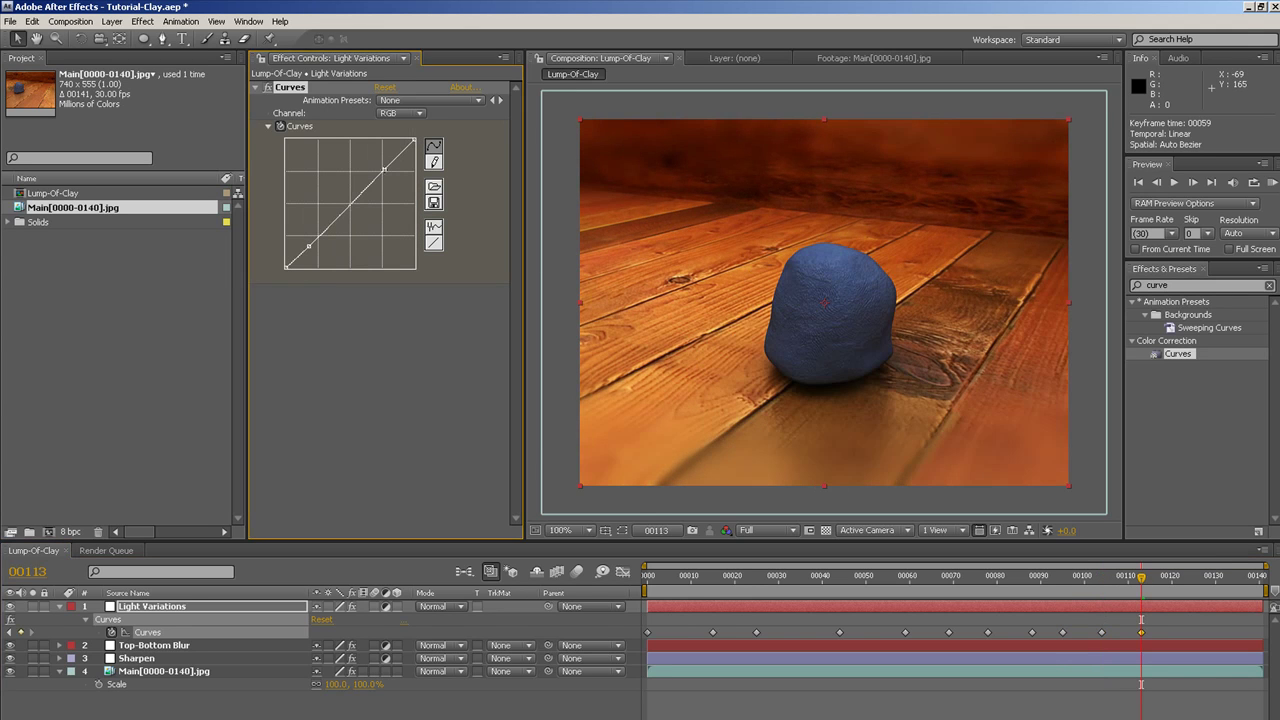
Keyframe a brighter RGB curve with lifted shadows and highlights at frame 128 and lower its highlight point at frame 135
{"action": "left_click", "coordinate": [1208, 576]}
{"action": "left_click_drag", "start_coordinate": [384, 169], "coordinate": [376, 170]}
{"action": "left_click_drag", "start_coordinate": [309, 245], "coordinate": [312, 237]}
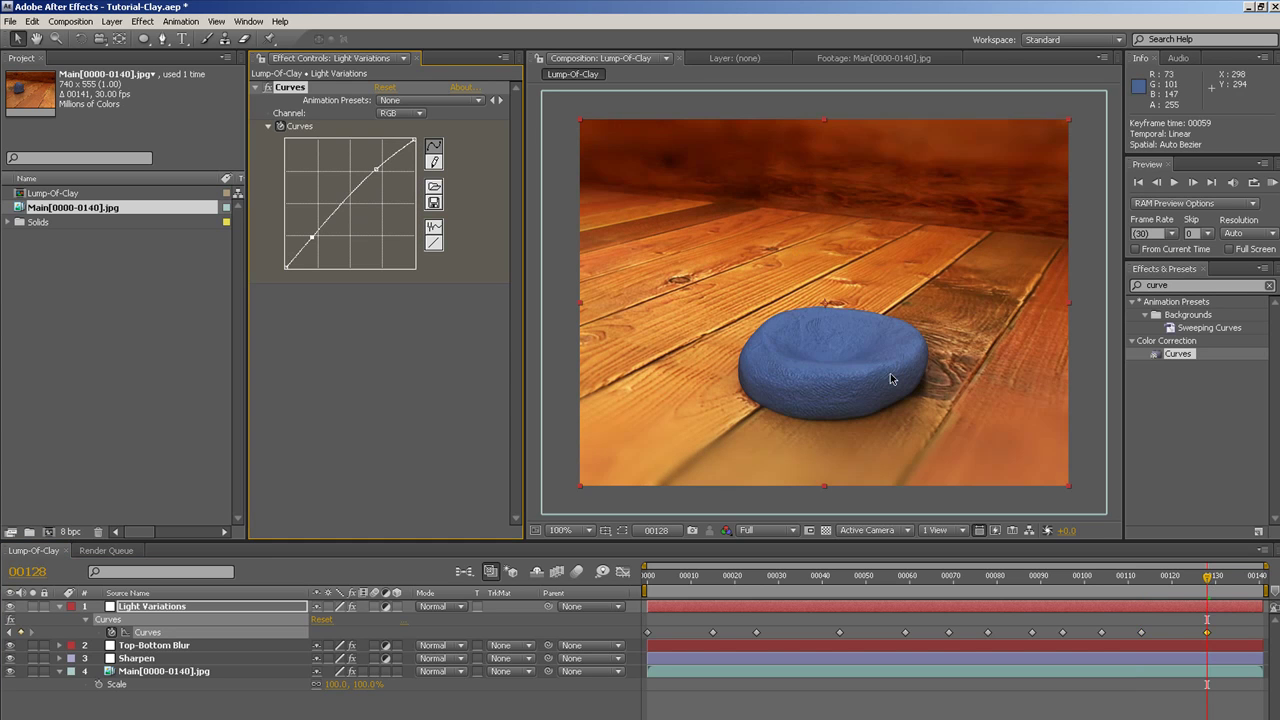
{"action": "left_click_drag", "start_coordinate": [1216, 578], "coordinate": [1238, 577]}
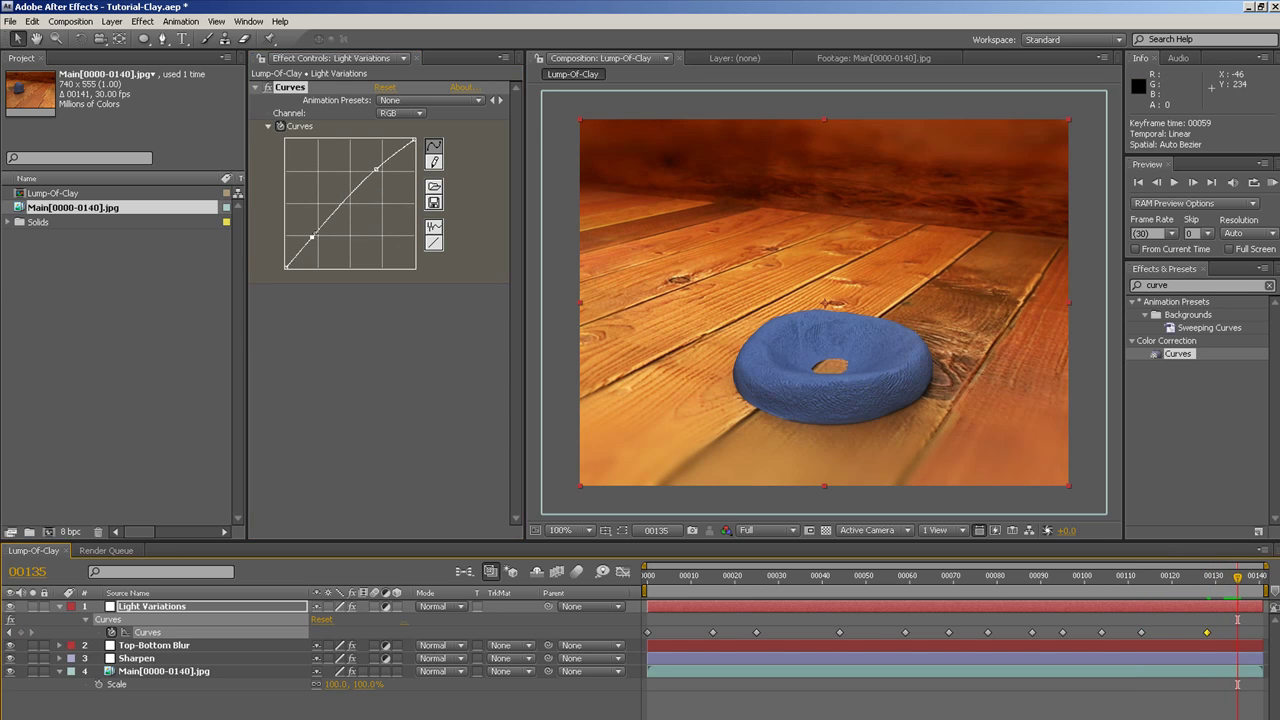
{"action": "left_click_drag", "start_coordinate": [376, 170], "coordinate": [385, 170]}
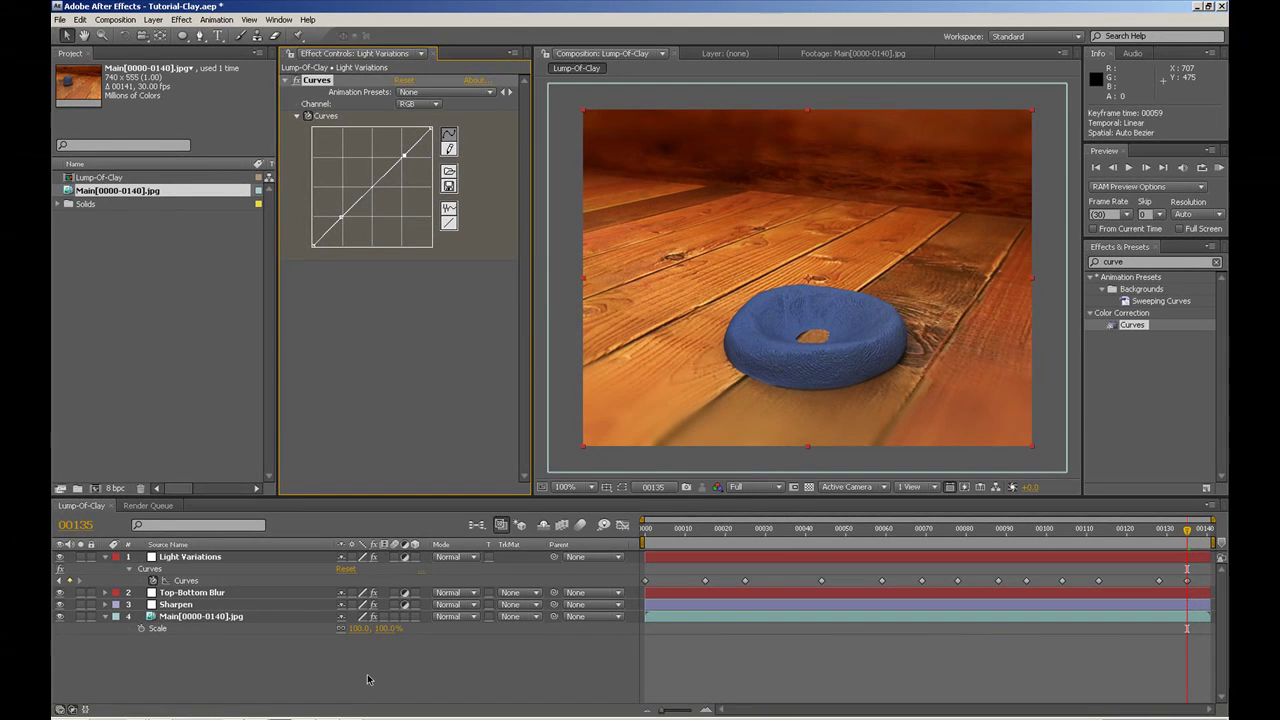
Play a RAM preview of the composition to check the light variations, and stop playback
{"action": "left_click", "coordinate": [367, 679]}
{"action": "key", "text": "KP_0"}
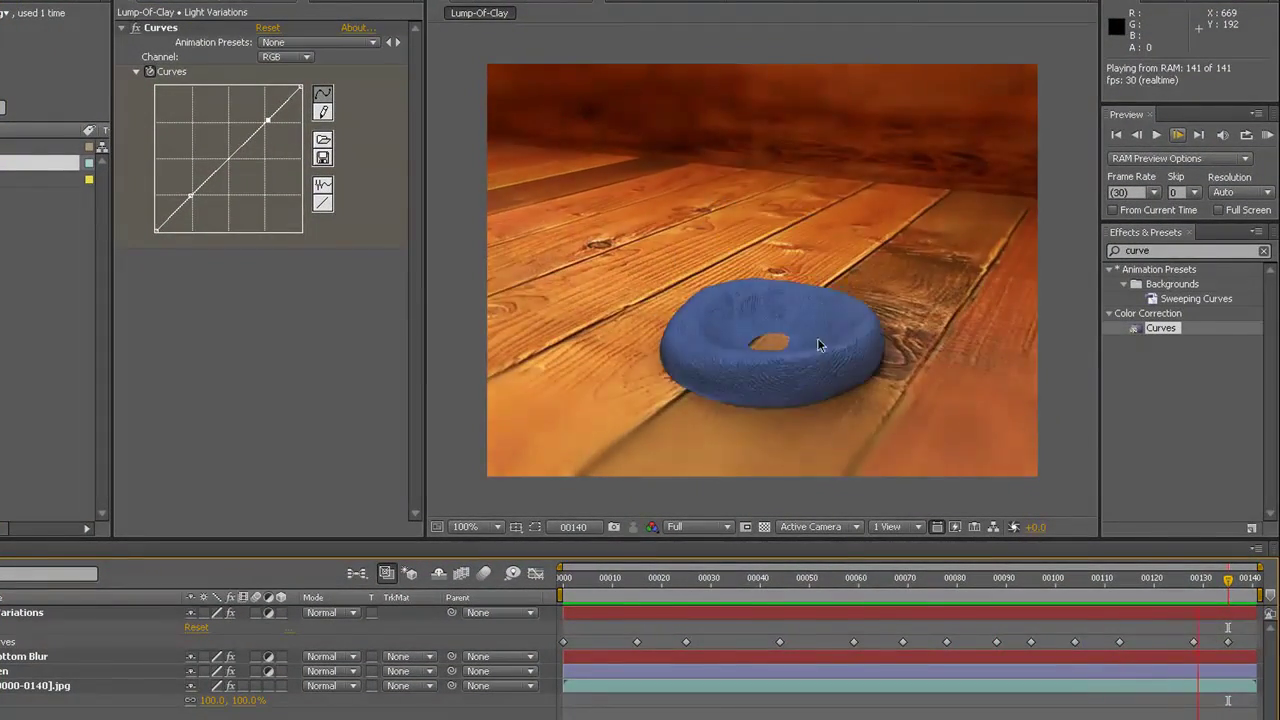
{"action": "key", "text": "space"}
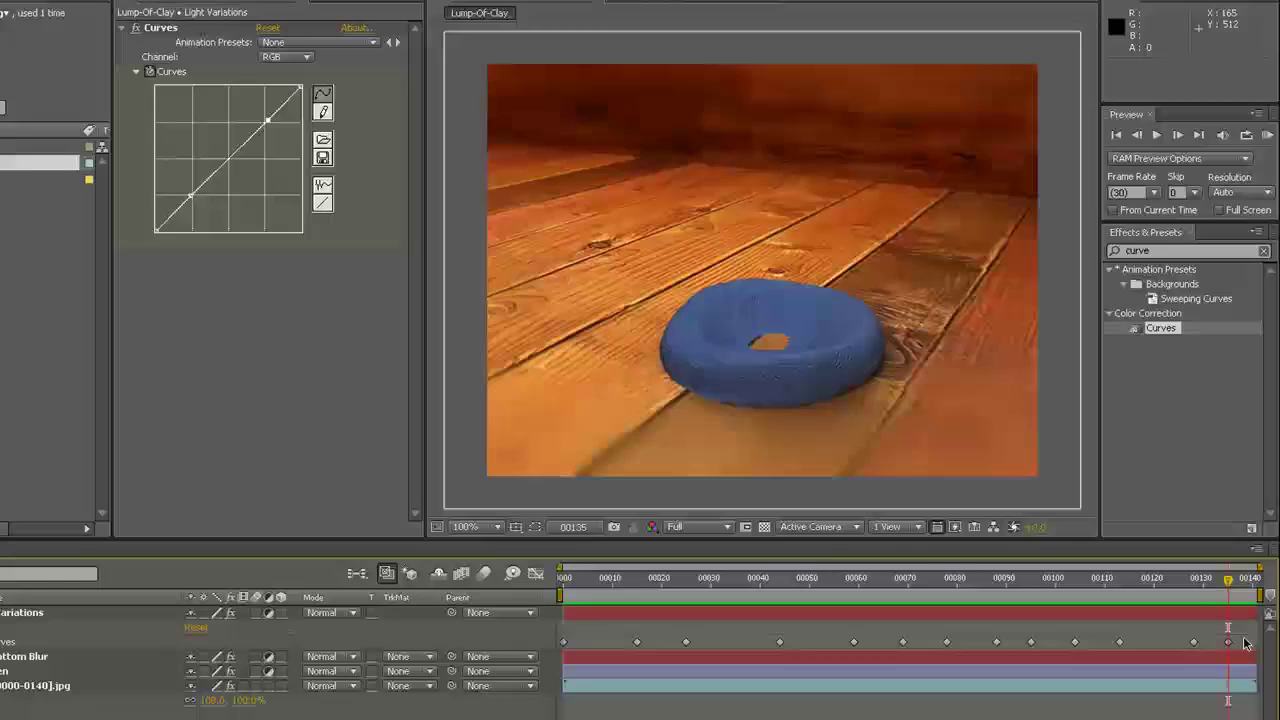
Set the temporal interpolation of all Curves keyframes on Light Variations to Hold
{"action": "left_click_drag", "start_coordinate": [1245, 645], "coordinate": [543, 652]}
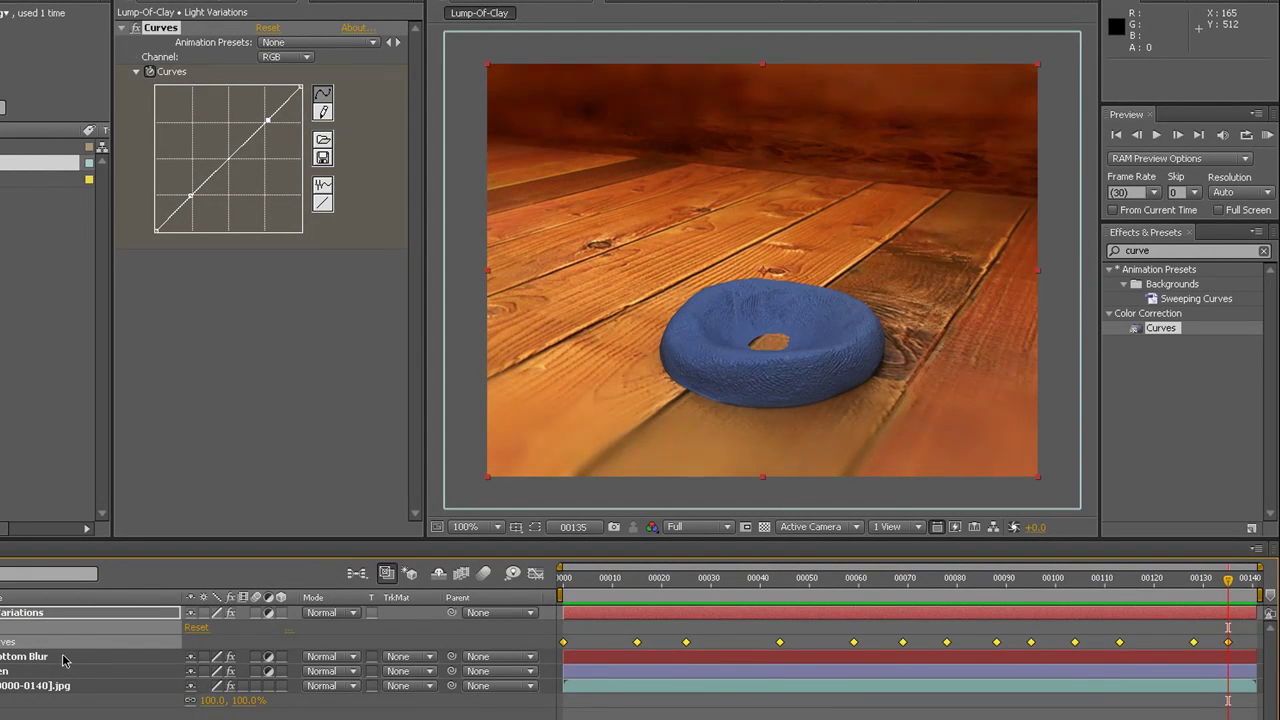
{"action": "right_click", "coordinate": [636, 645]}
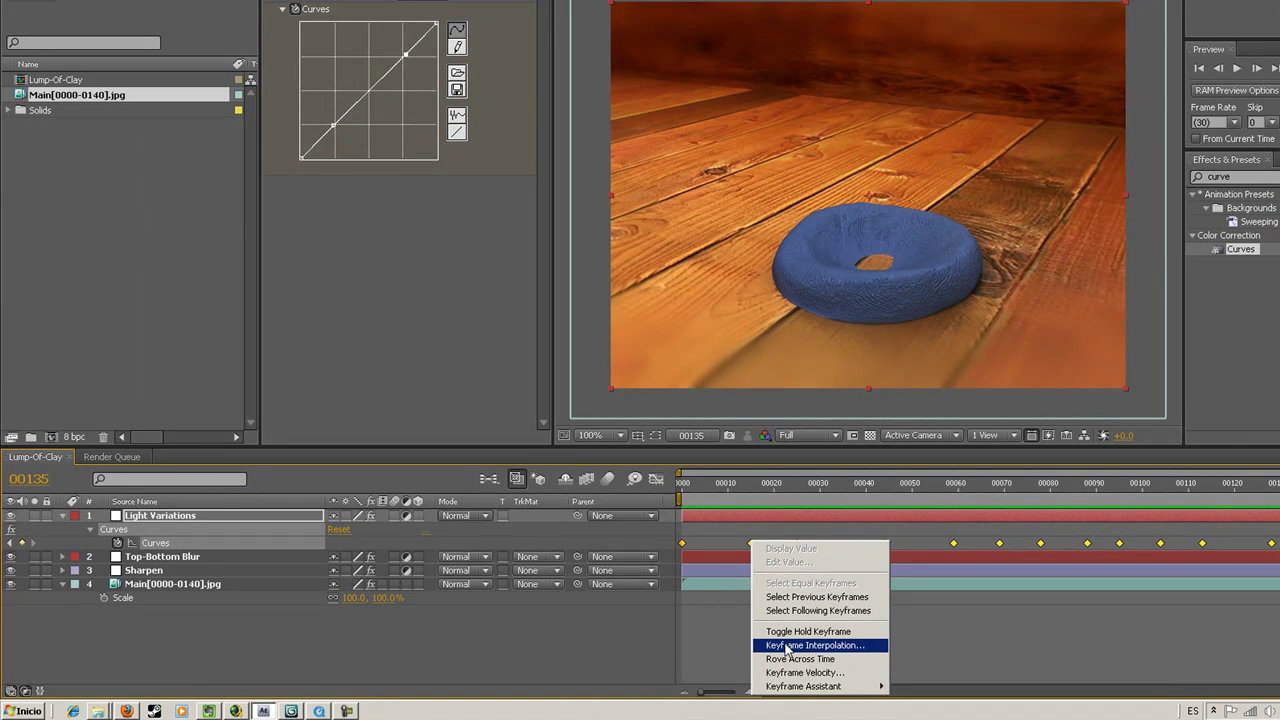
{"action": "left_click", "coordinate": [788, 646]}
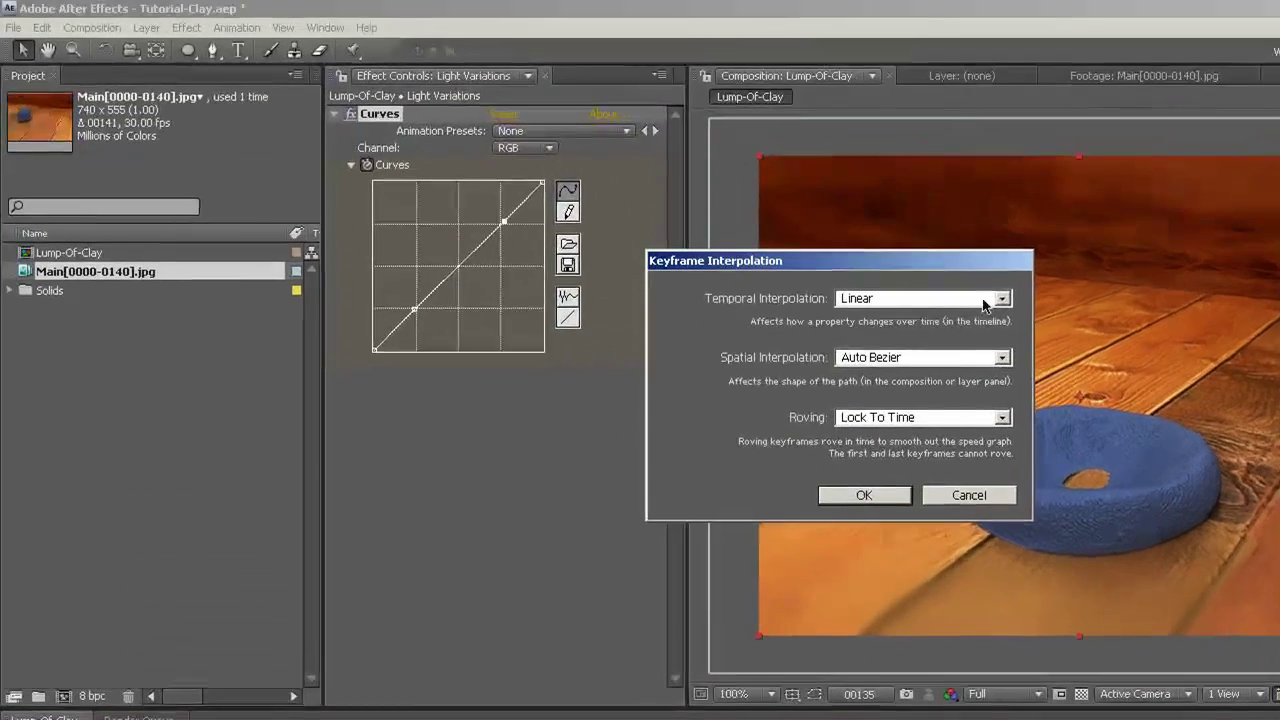
{"action": "left_click", "coordinate": [806, 116]}
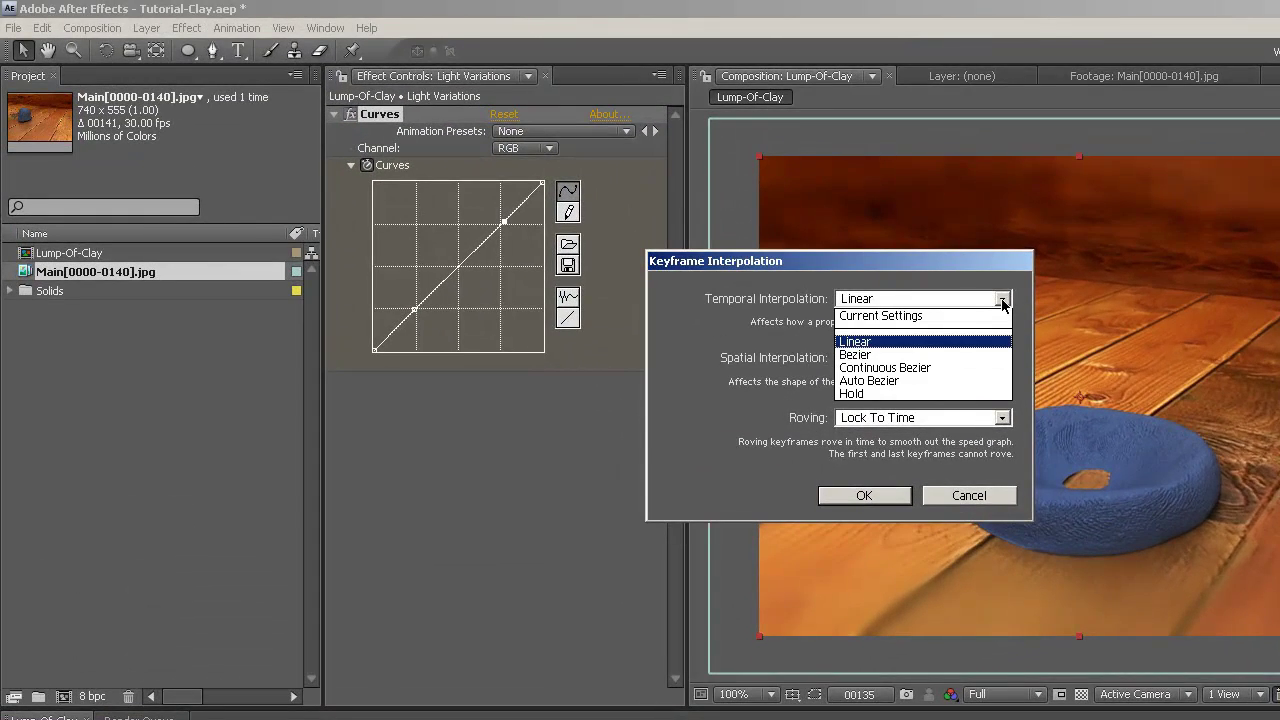
{"action": "left_click", "coordinate": [899, 394]}
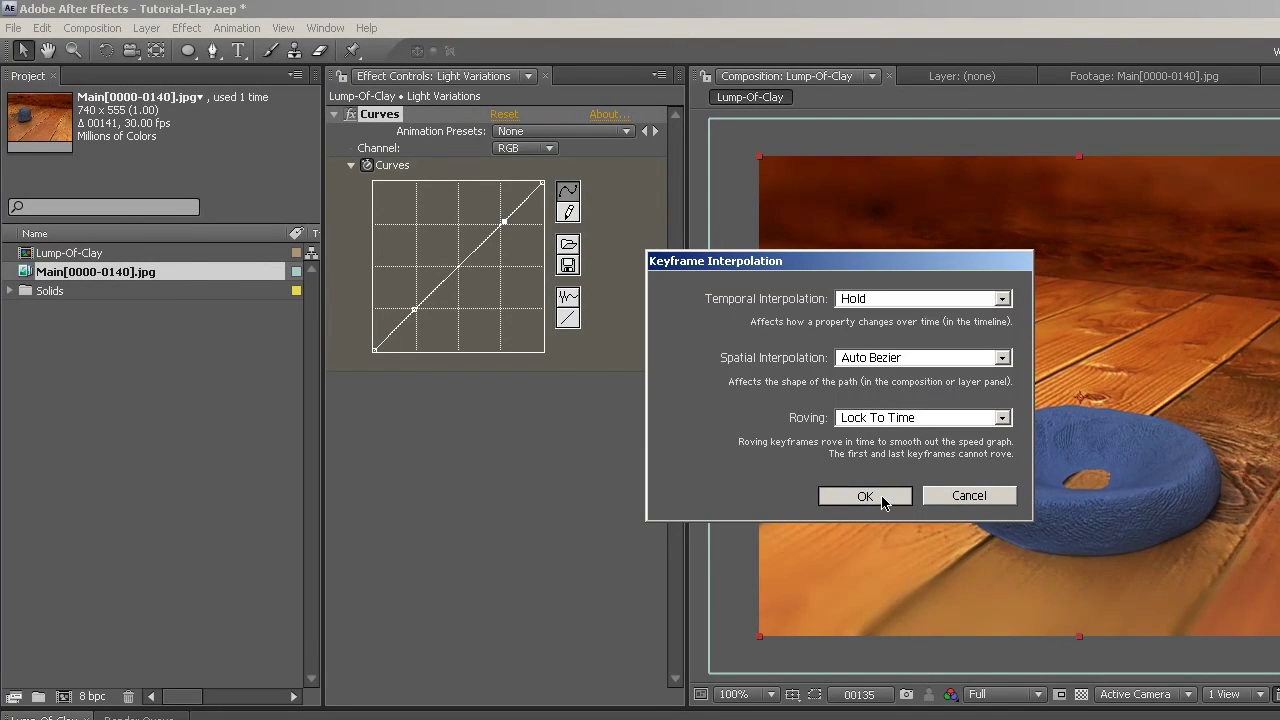
{"action": "left_click", "coordinate": [882, 497]}
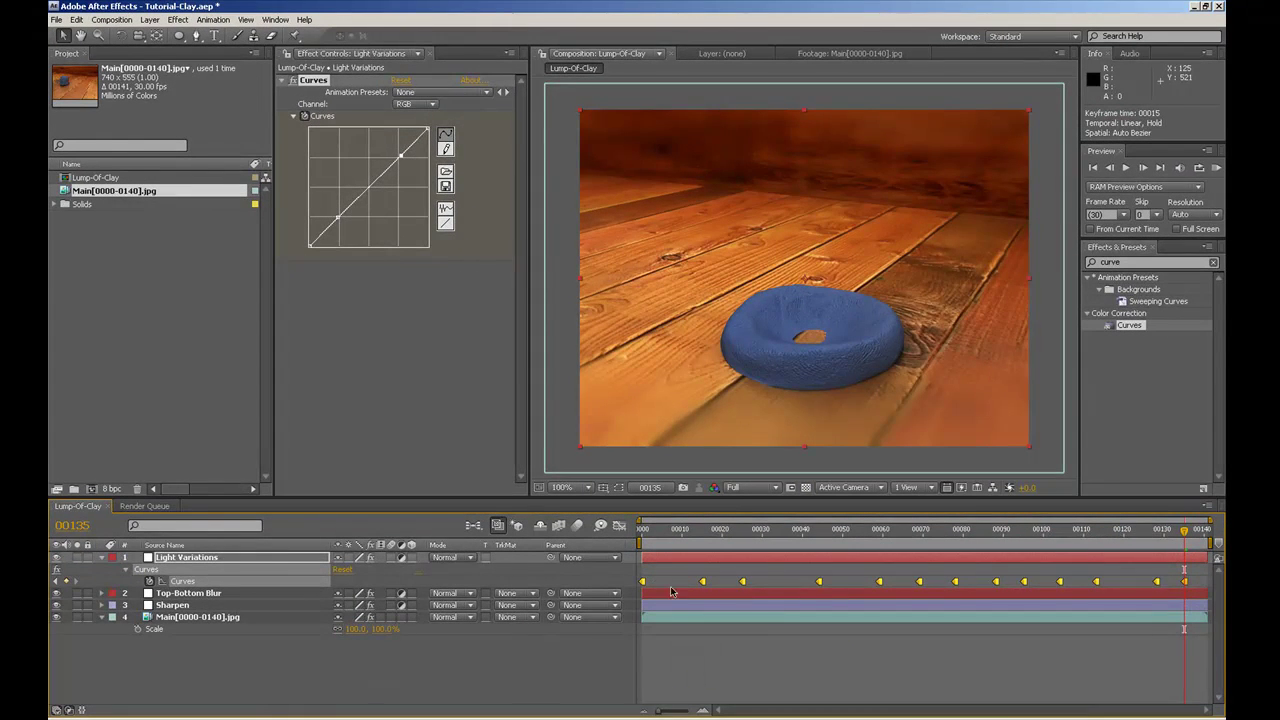
Deselect the keyframes and play a RAM preview to check the stepped light changes
{"action": "left_click", "coordinate": [600, 651]}
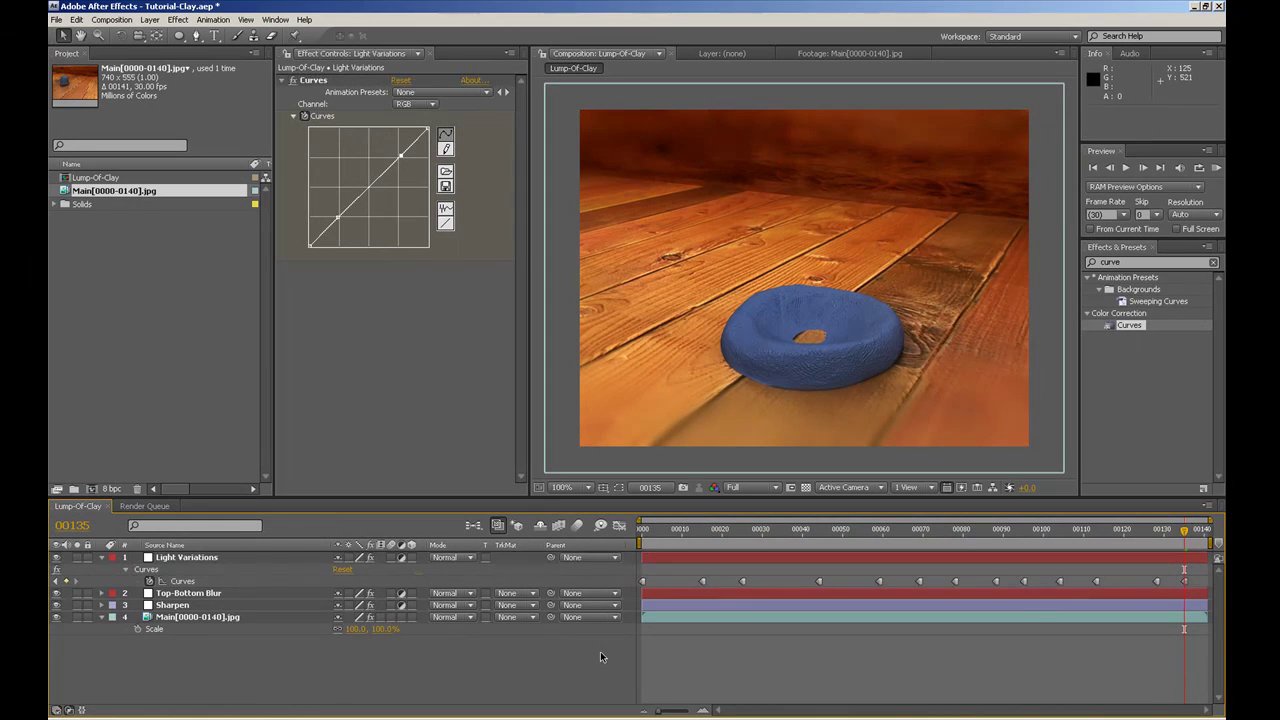
{"action": "key", "text": "KP_0"}
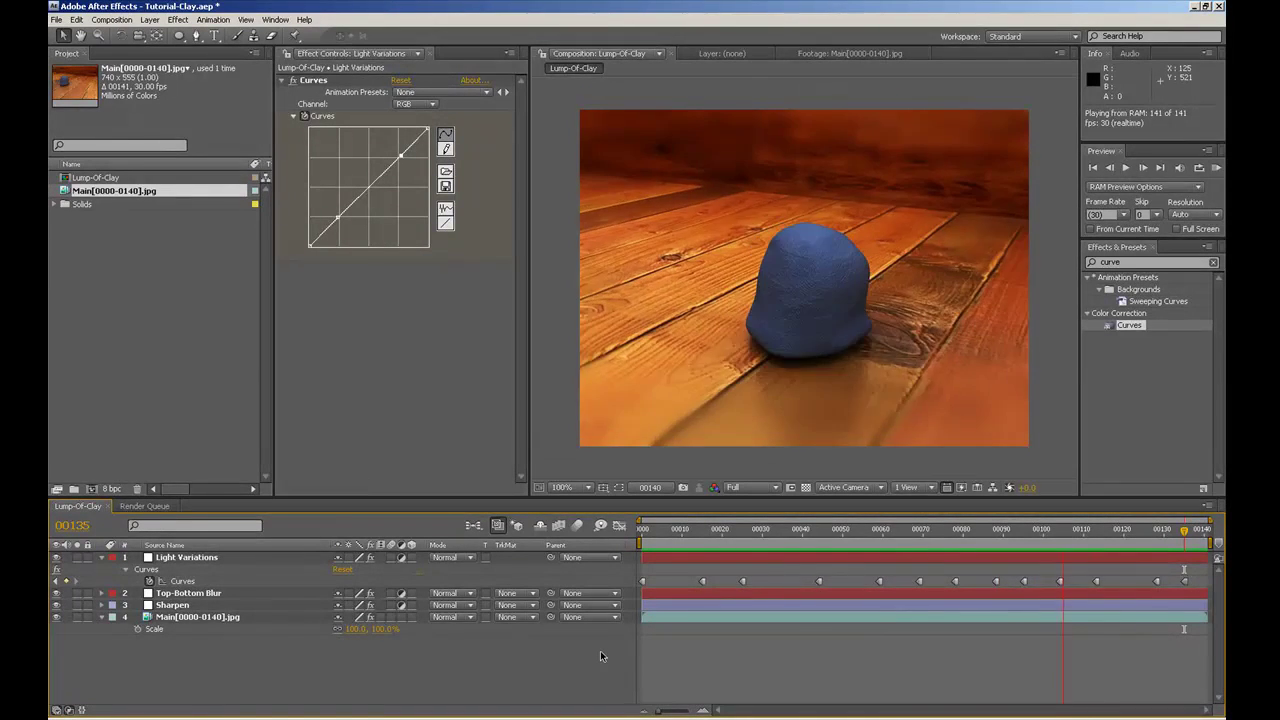
{"action": "key", "text": "space"}
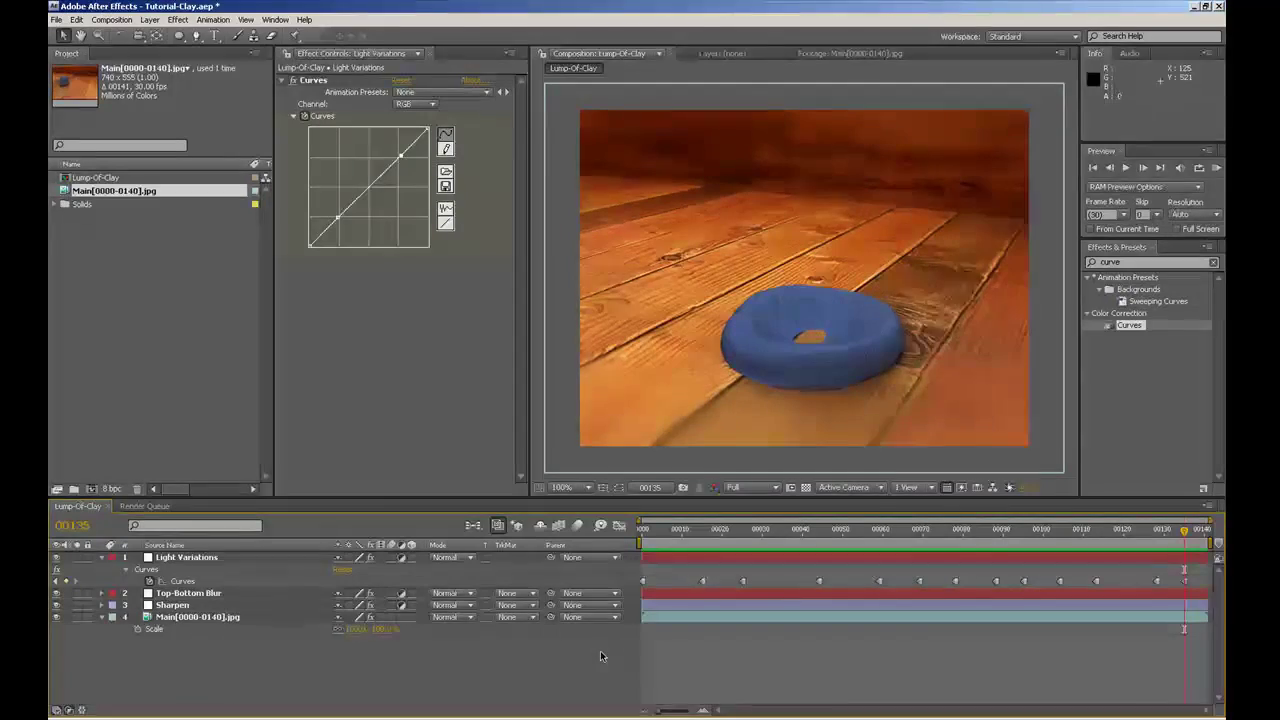
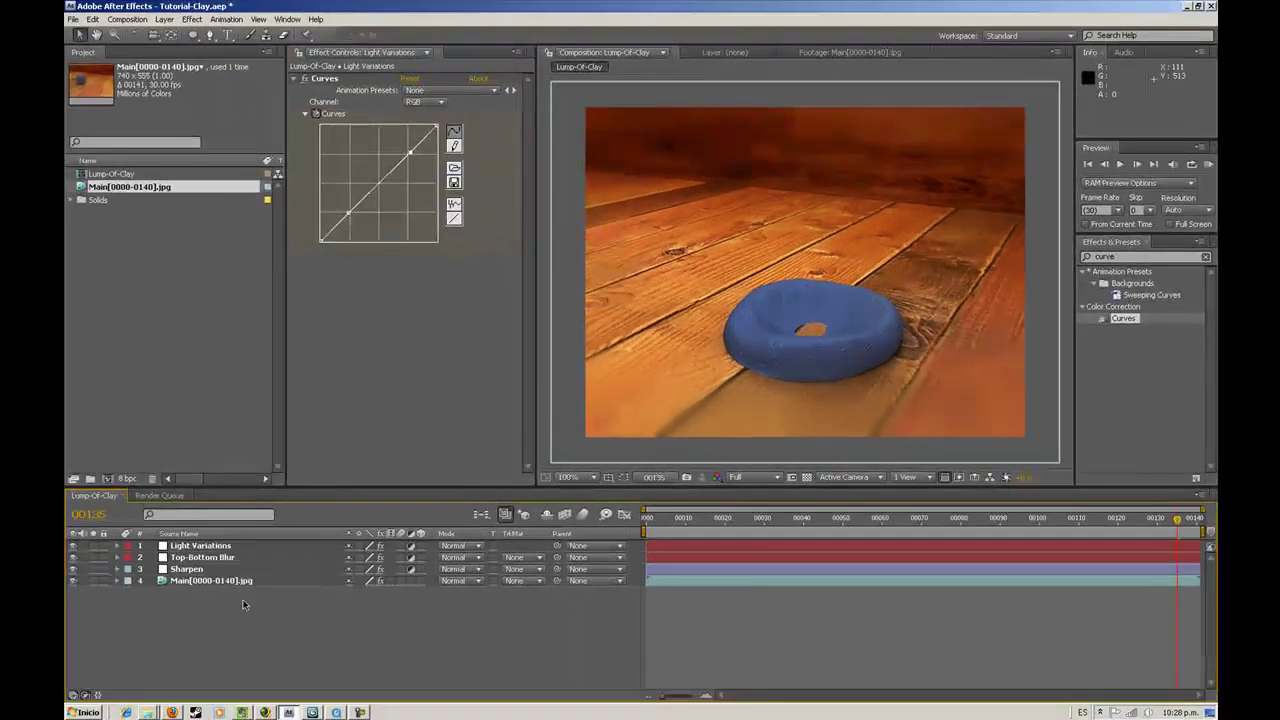
Add a null object, placed hidden below the Main[0000-0140].jpg layer
{"action": "left_click", "coordinate": [205, 581]}
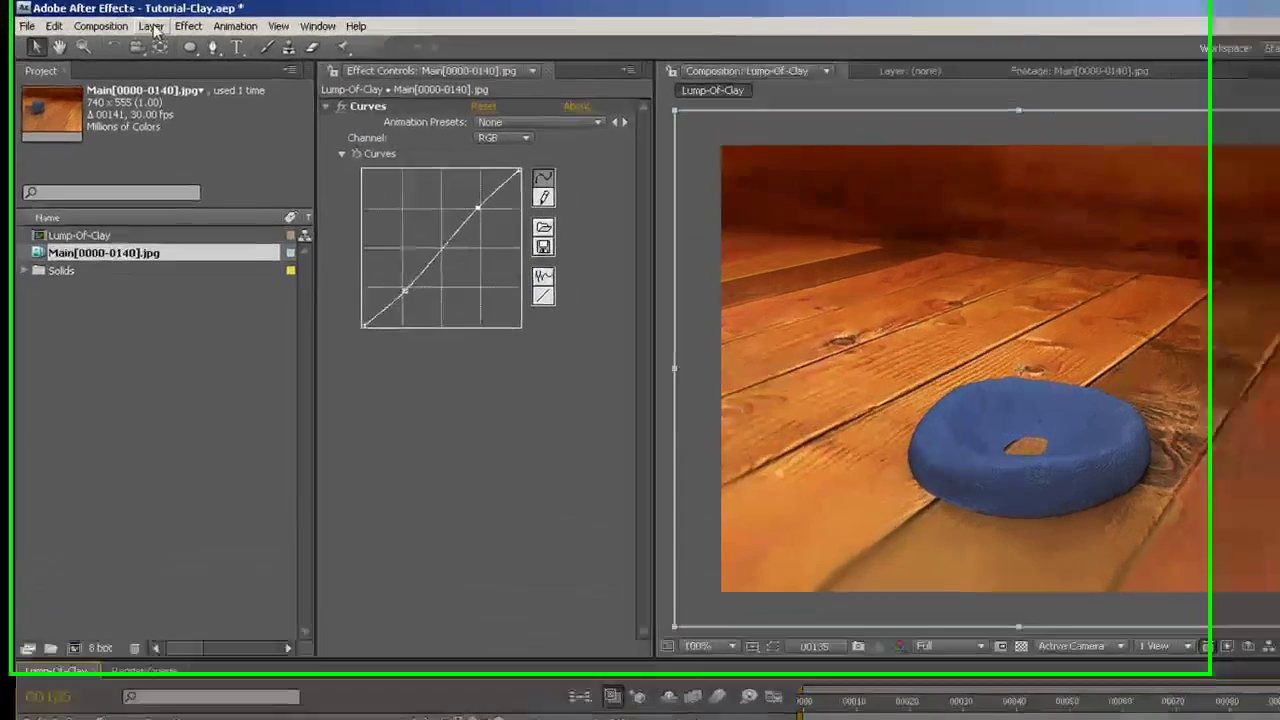
{"action": "left_click", "coordinate": [164, 19]}
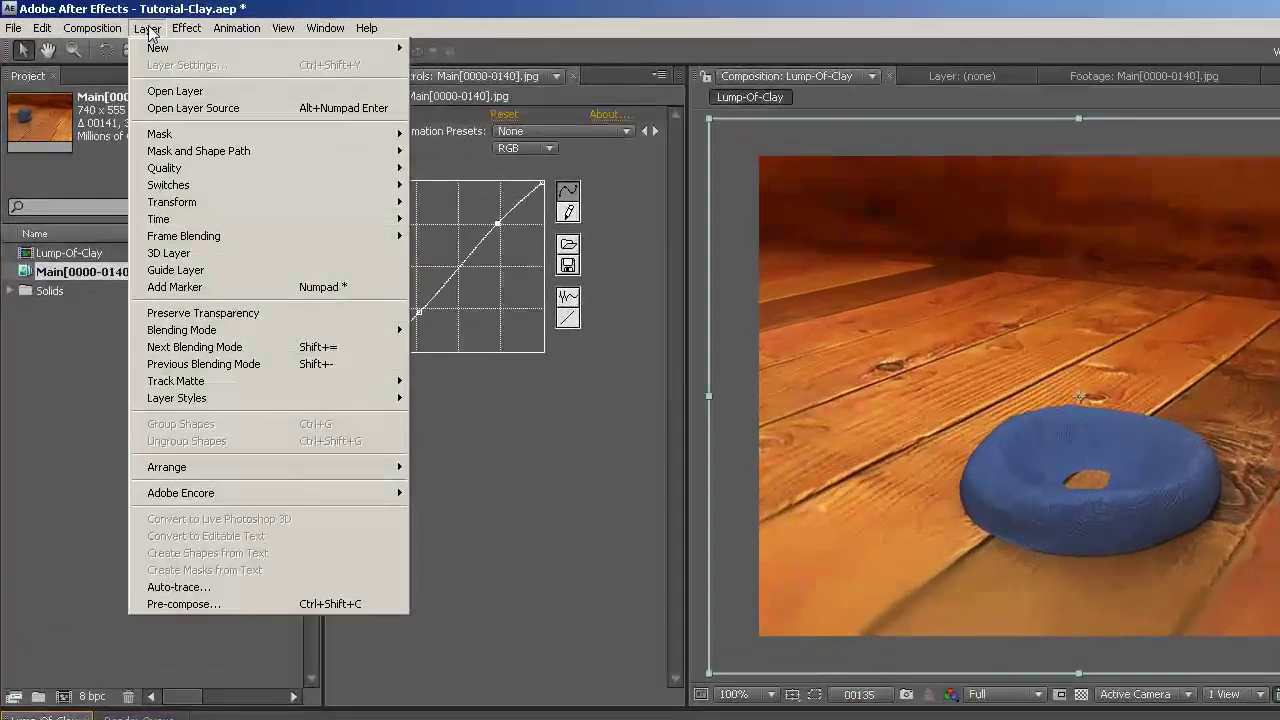
{"action": "mouse_move", "coordinate": [177, 57]}
{"action": "left_click", "coordinate": [470, 117]}
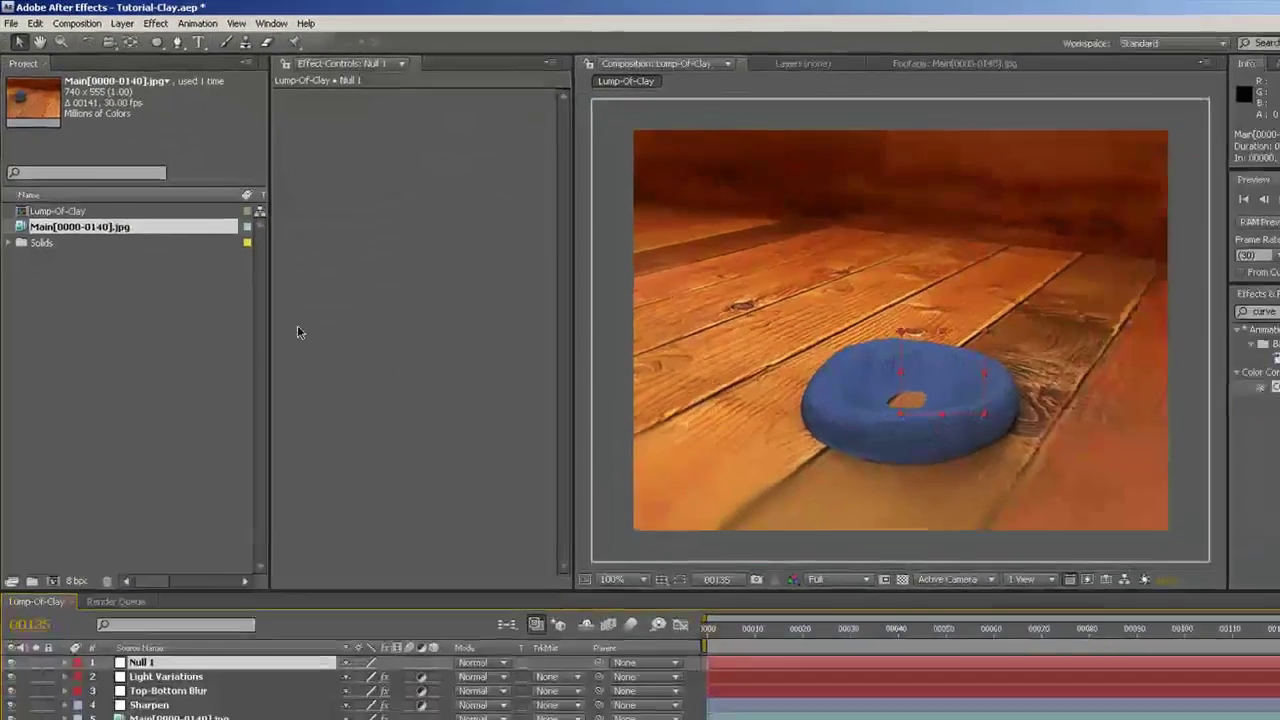
{"action": "left_click_drag", "start_coordinate": [150, 663], "coordinate": [102, 719]}
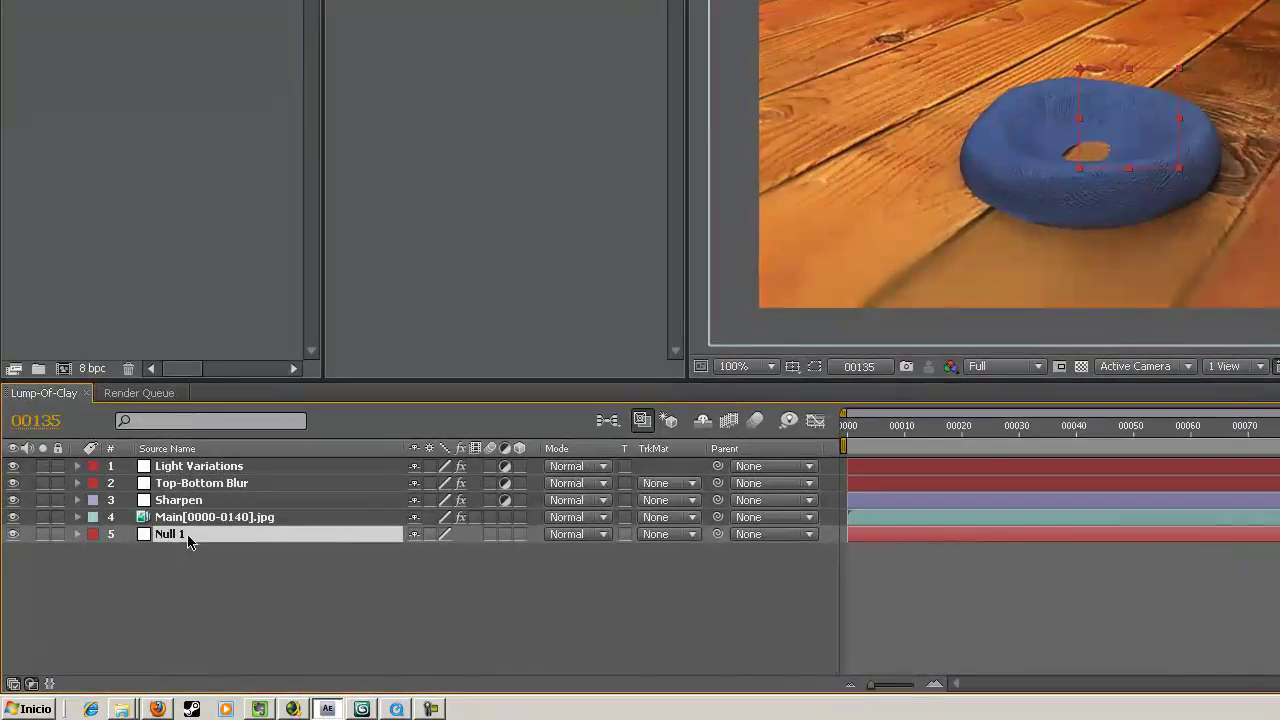
{"action": "left_click_drag", "start_coordinate": [177, 534], "coordinate": [192, 568]}
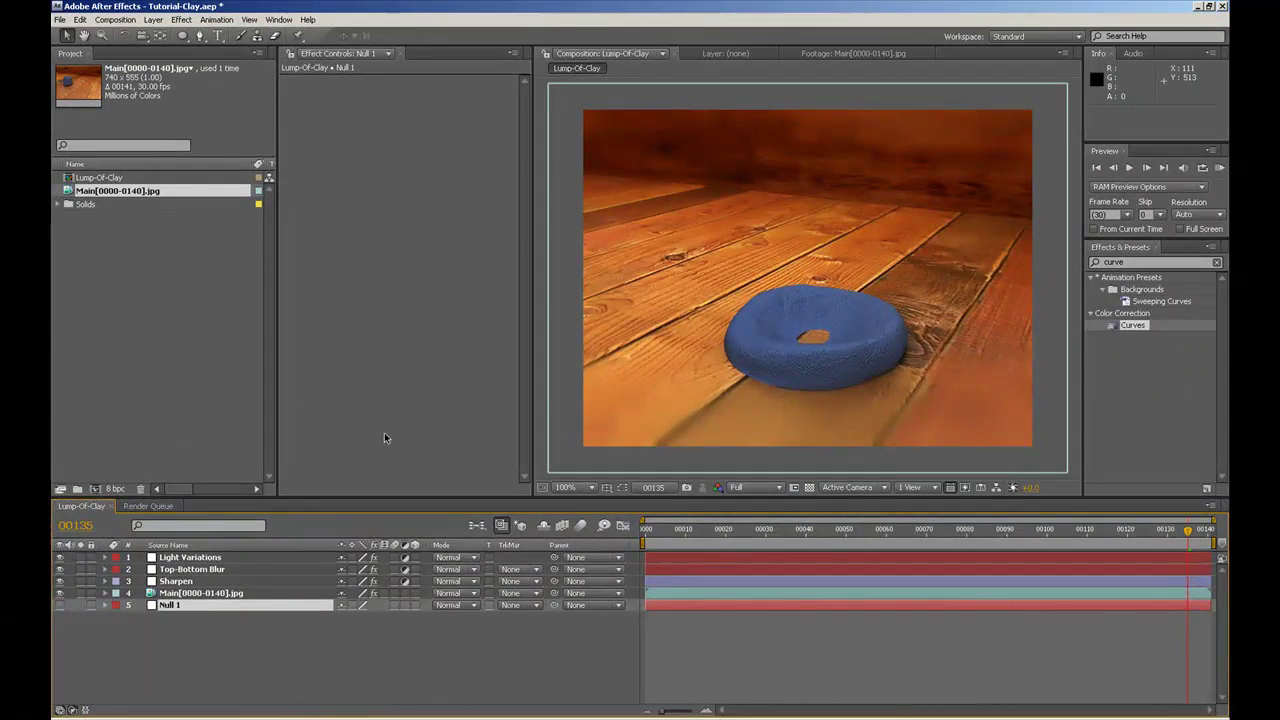
Rename the null object as Position Parent in its layer settings
{"action": "left_click", "coordinate": [163, 22]}
{"action": "left_click", "coordinate": [170, 46]}
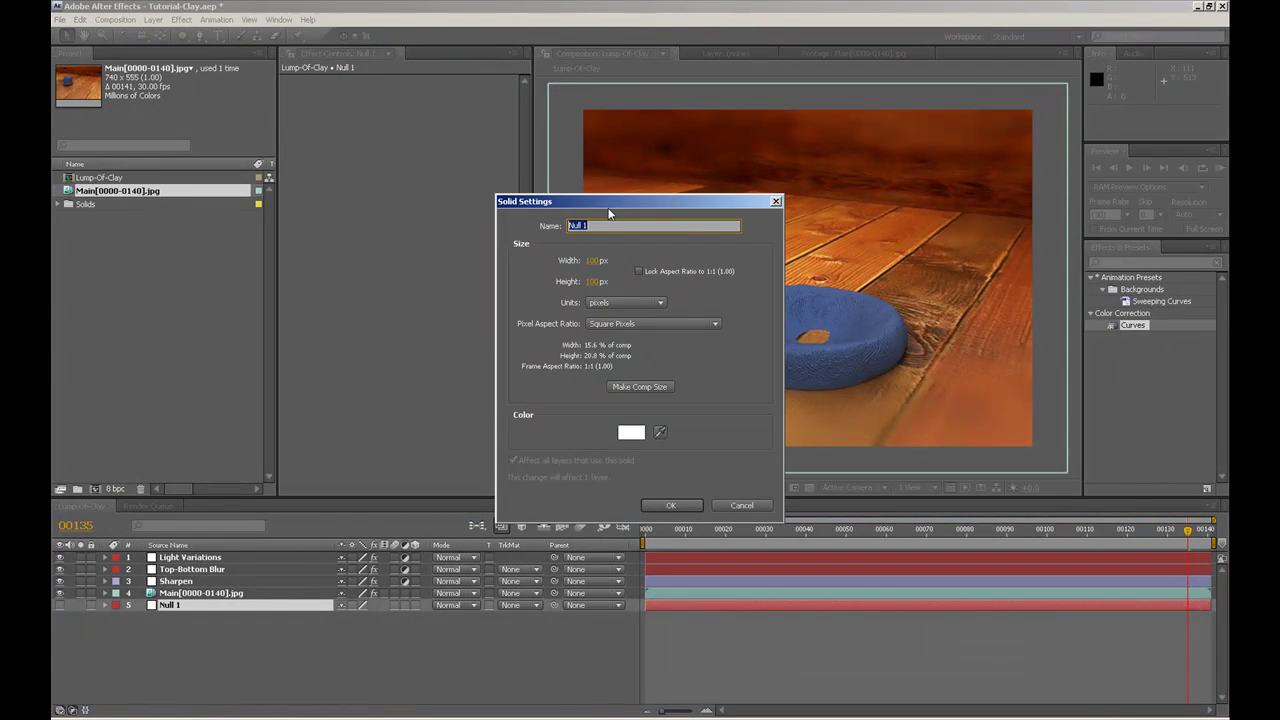
{"action": "type", "text": "Position Parent"}
{"action": "key", "text": "Return"}
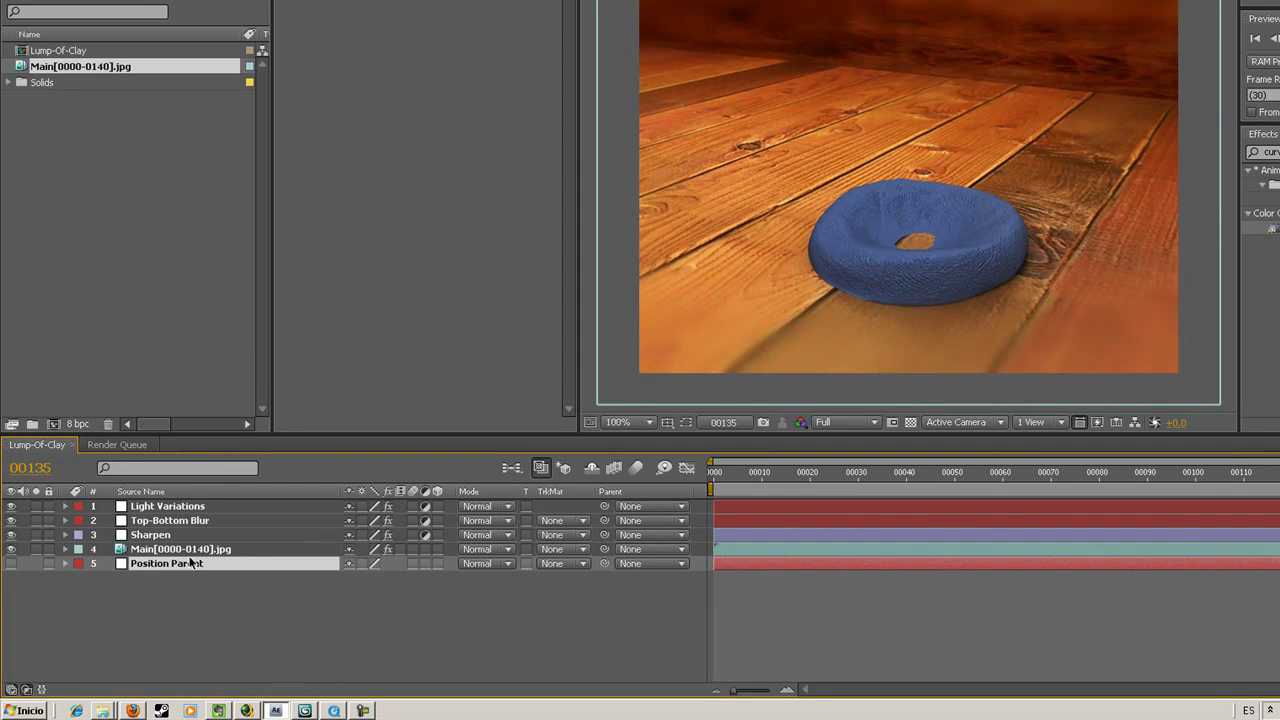
Toggle the timeline's Layer Switches, Transfer Controls and In/Out/Duration/Stretch panes, restoring the original column layout
{"action": "left_click", "coordinate": [179, 553]}
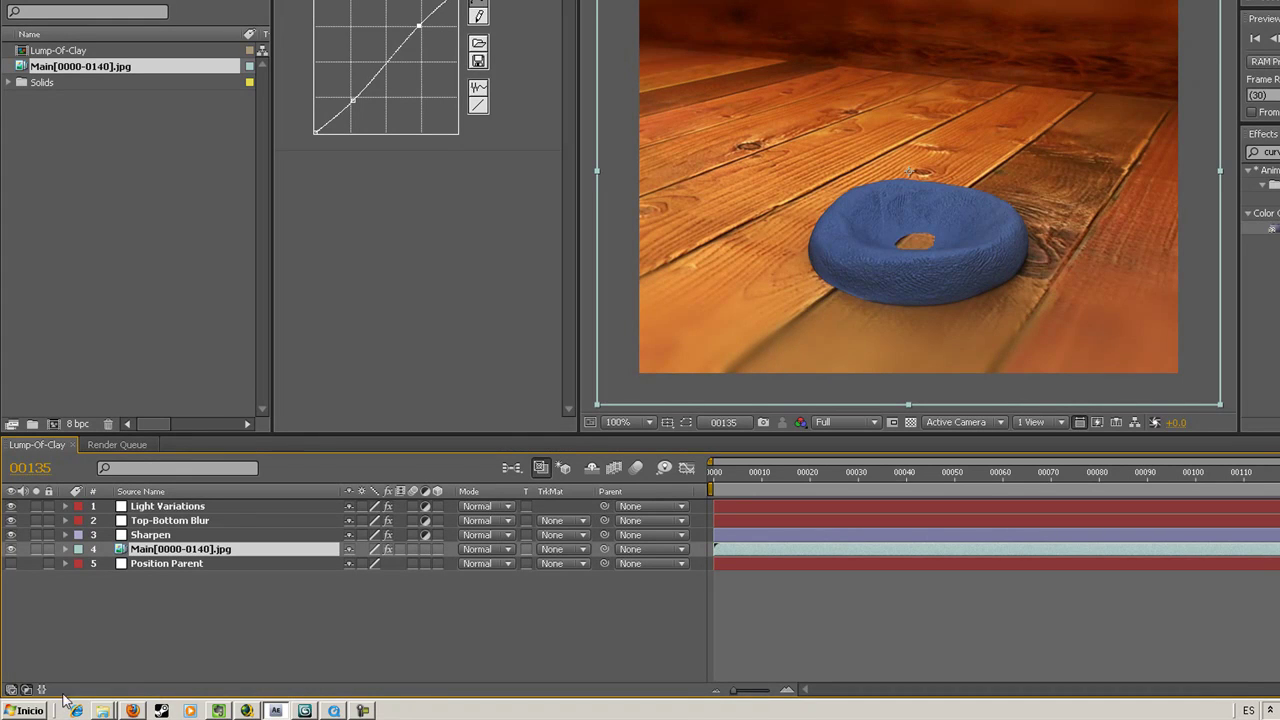
{"action": "left_click", "coordinate": [27, 690]}
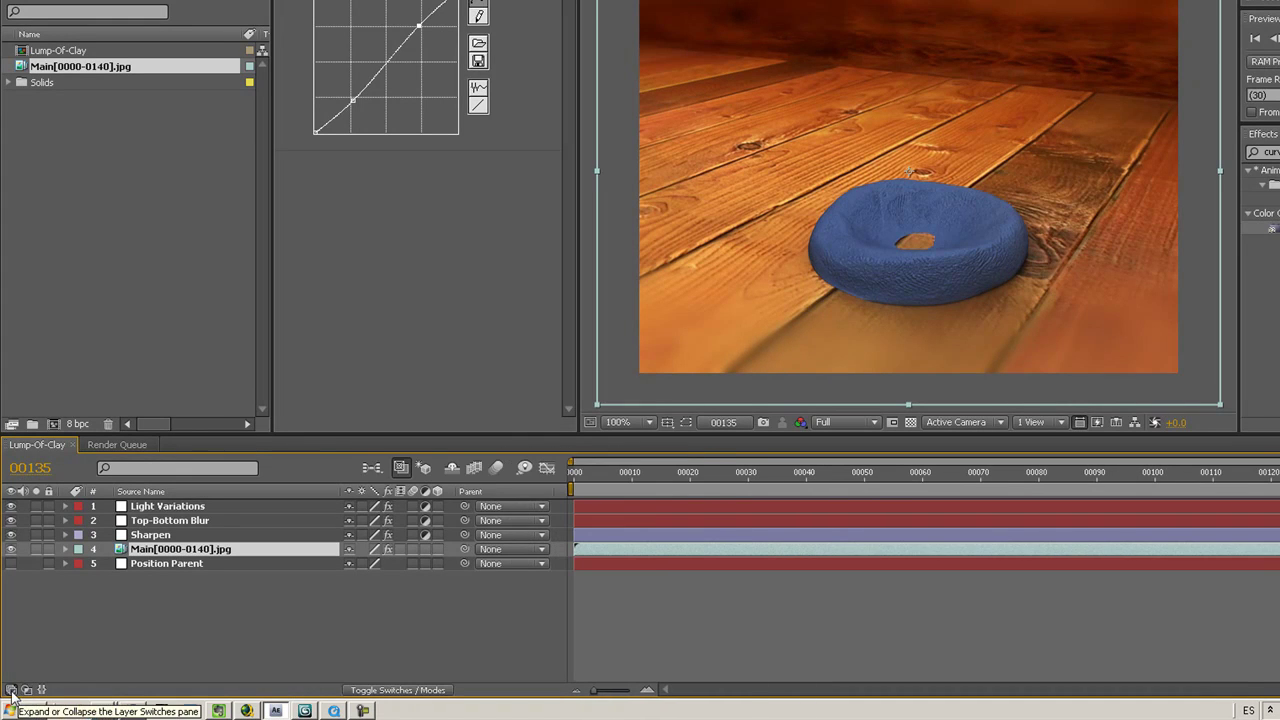
{"action": "left_click", "coordinate": [11, 690]}
{"action": "left_click", "coordinate": [27, 690]}
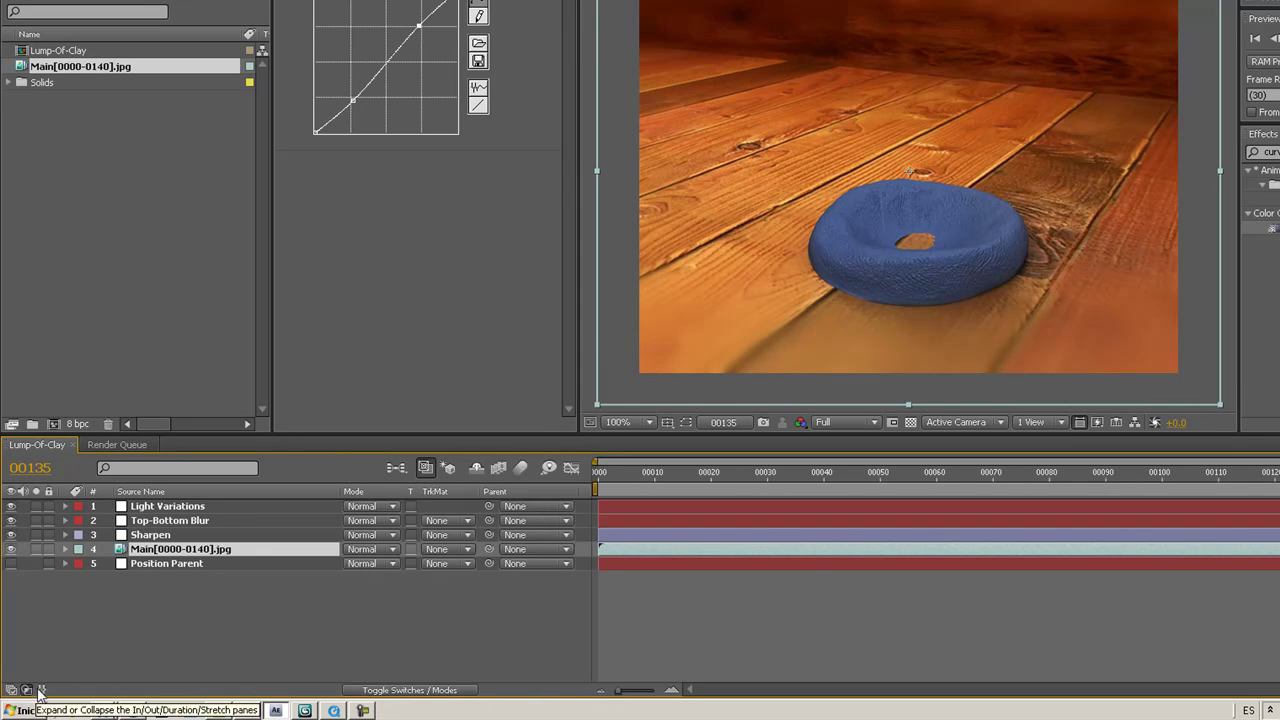
{"action": "left_click", "coordinate": [11, 690]}
{"action": "left_click", "coordinate": [42, 690]}
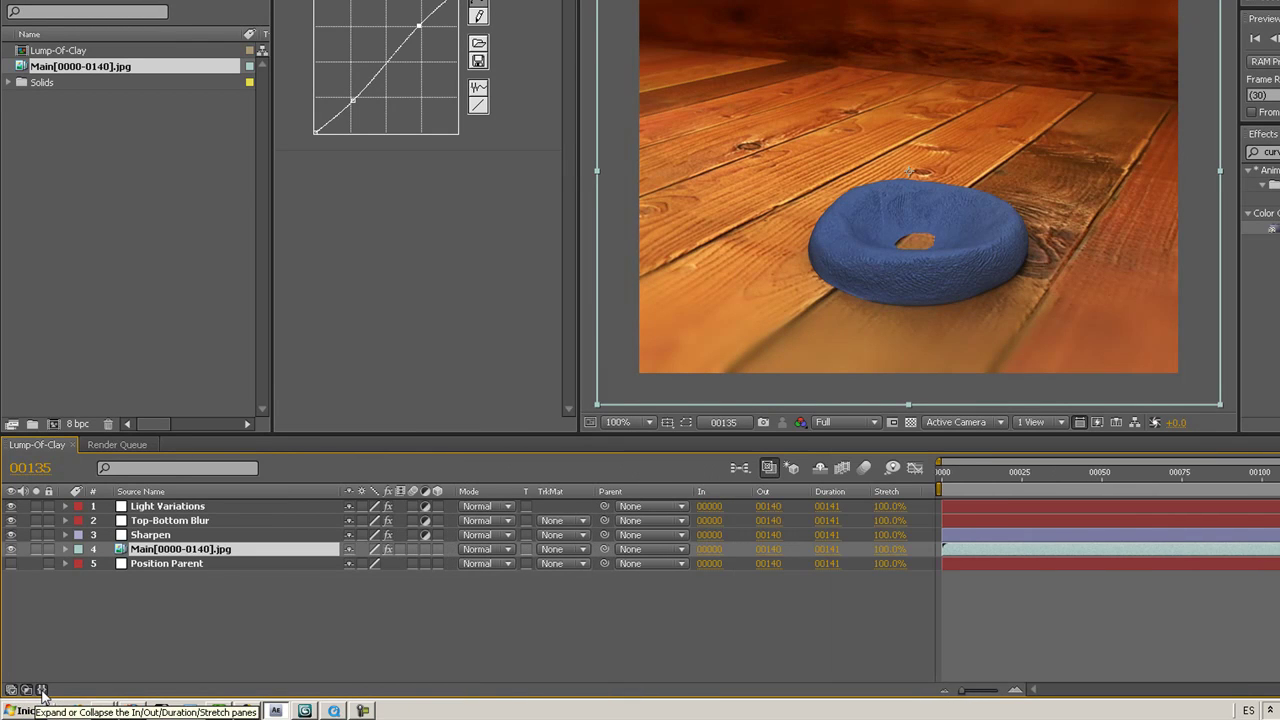
{"action": "left_click", "coordinate": [42, 690]}
{"action": "left_click", "coordinate": [27, 690]}
{"action": "left_click", "coordinate": [27, 690]}
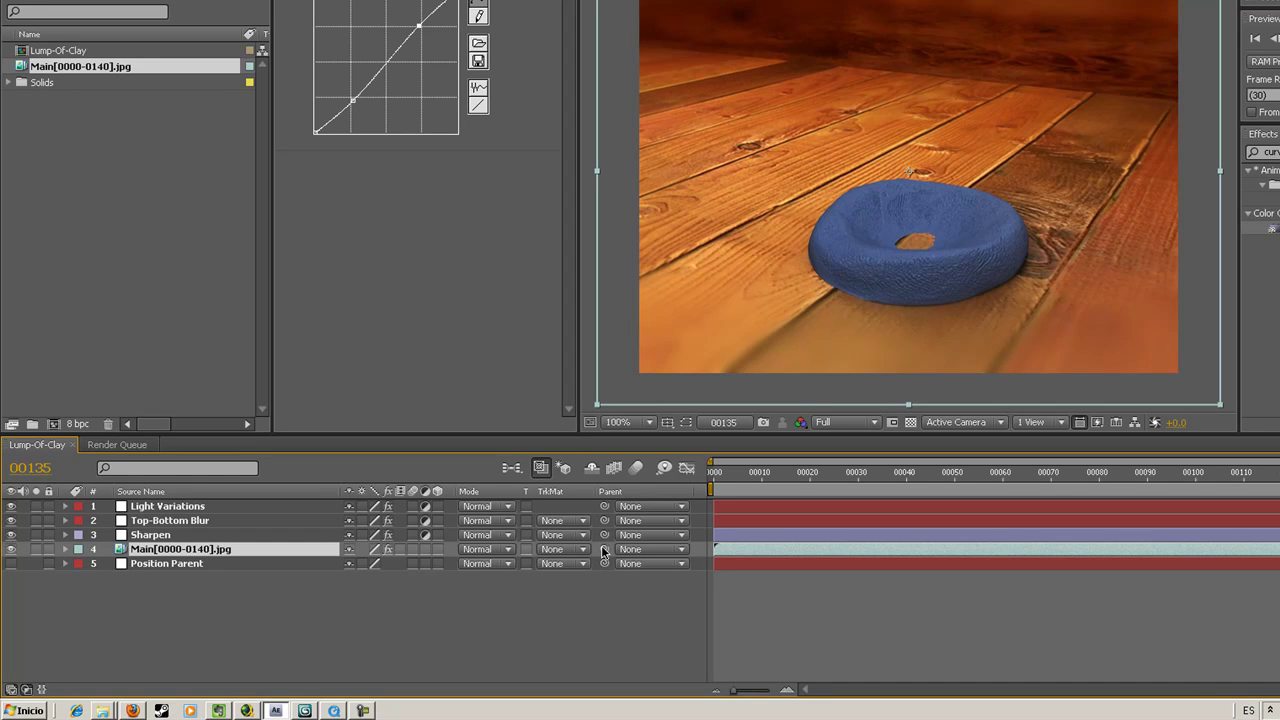
Parent the Main[0000-0140].jpg layer to Position Parent and show the null's Position property
{"action": "left_click_drag", "start_coordinate": [603, 577], "coordinate": [164, 564]}
{"action": "left_click", "coordinate": [176, 564]}
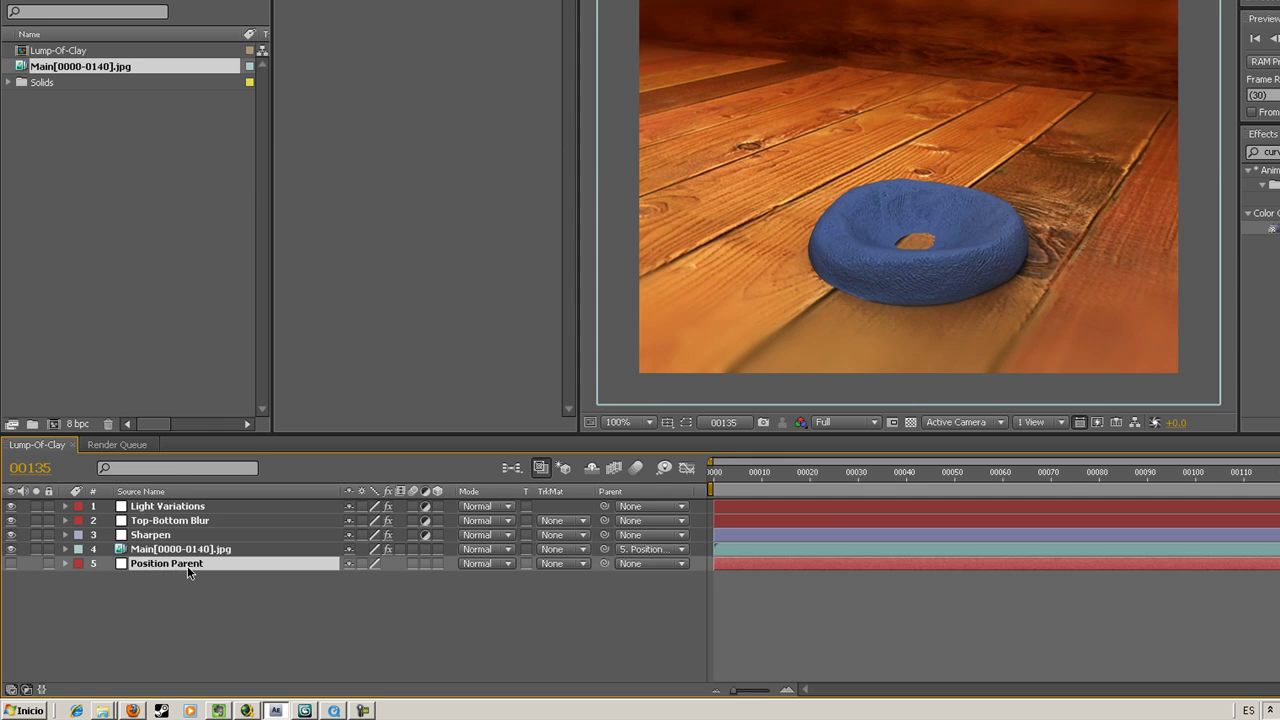
{"action": "left_click", "coordinate": [160, 582]}
{"action": "left_click", "coordinate": [161, 564]}
{"action": "key", "text": "p"}
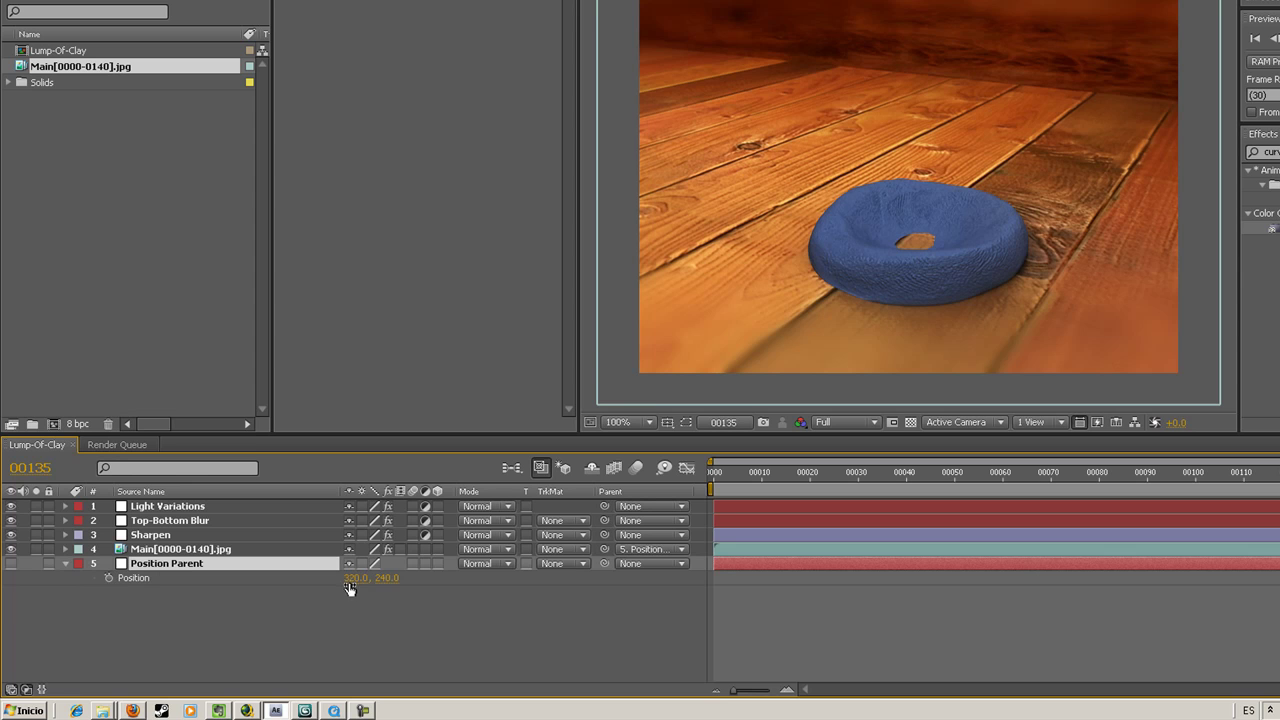
Try shifting the Position value of Position Parent to test the parenting, and undo the shift
{"action": "left_click_drag", "start_coordinate": [386, 588], "coordinate": [450, 586]}
{"action": "key", "text": "ctrl+z"}
Return to frame 0 and show the keyframed Curves property of the Light Variations layer
{"action": "left_click", "coordinate": [716, 476]}
{"action": "left_click_drag", "start_coordinate": [716, 480], "coordinate": [709, 480]}
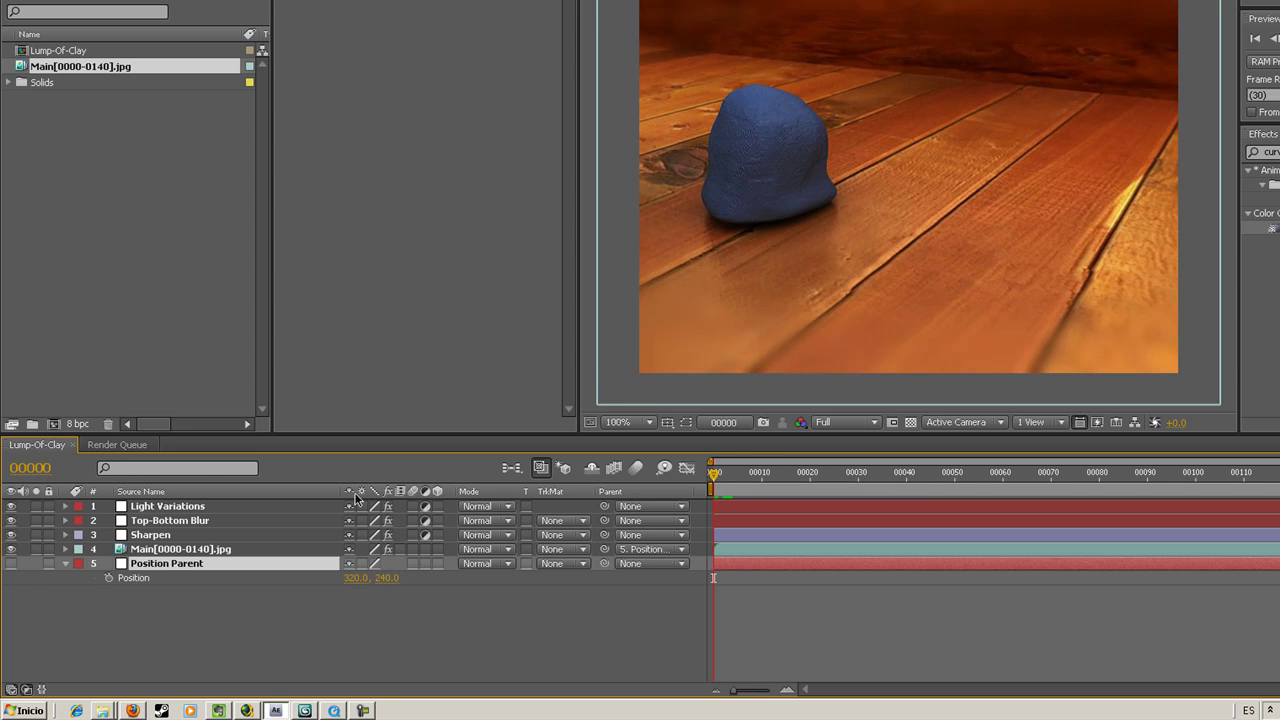
{"action": "left_click", "coordinate": [157, 508]}
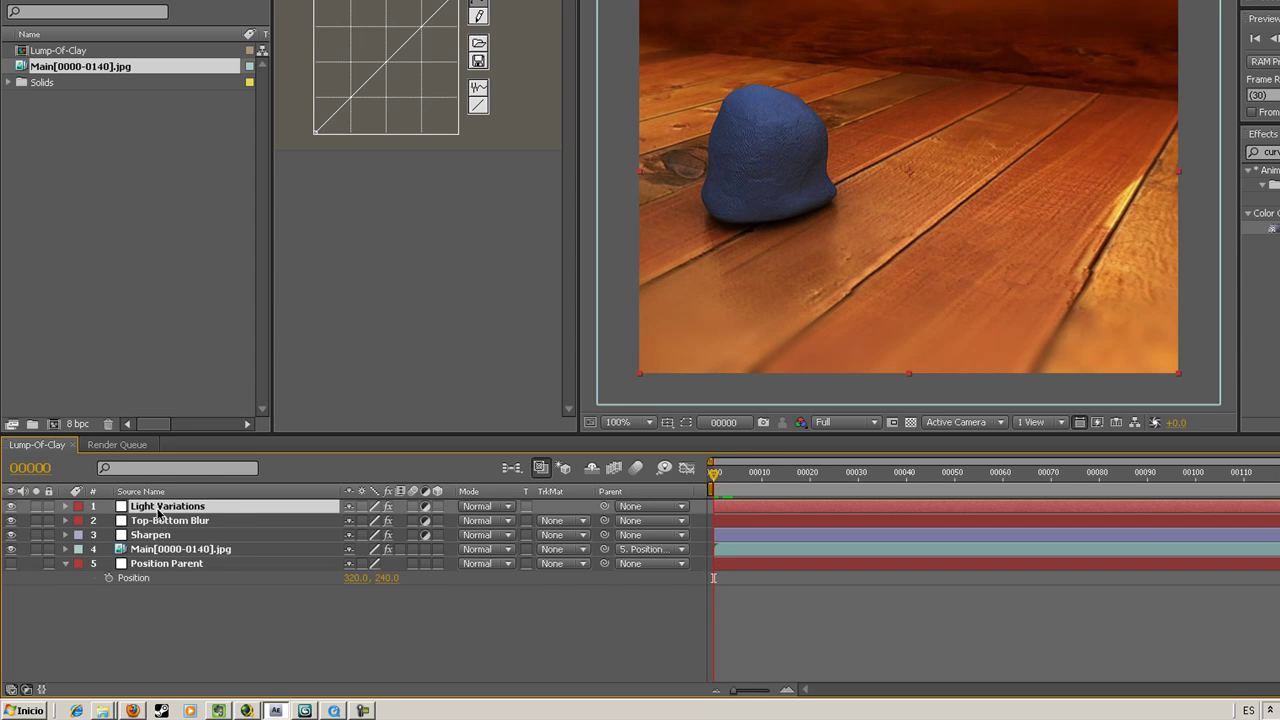
{"action": "key", "text": "u"}
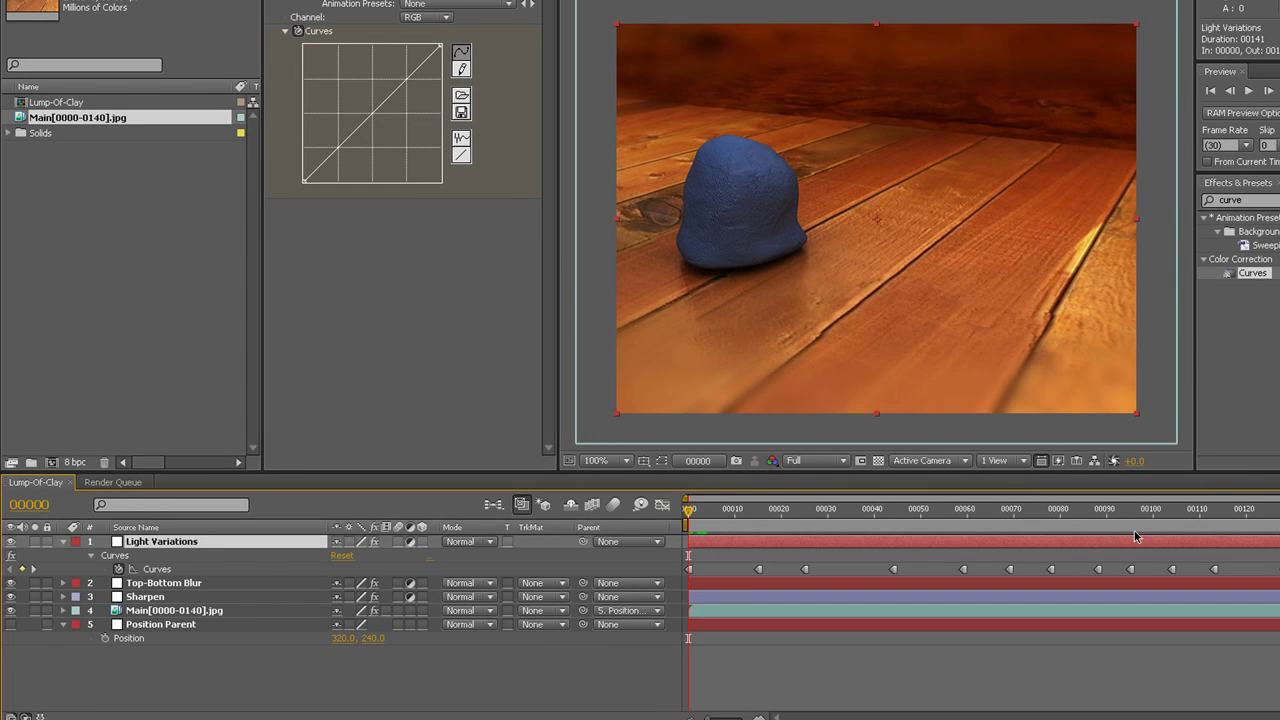
Collapse the Light Variations properties and keyframe Position Parent's Position at frames 0 and 140 with the same value
{"action": "key", "text": "u"}
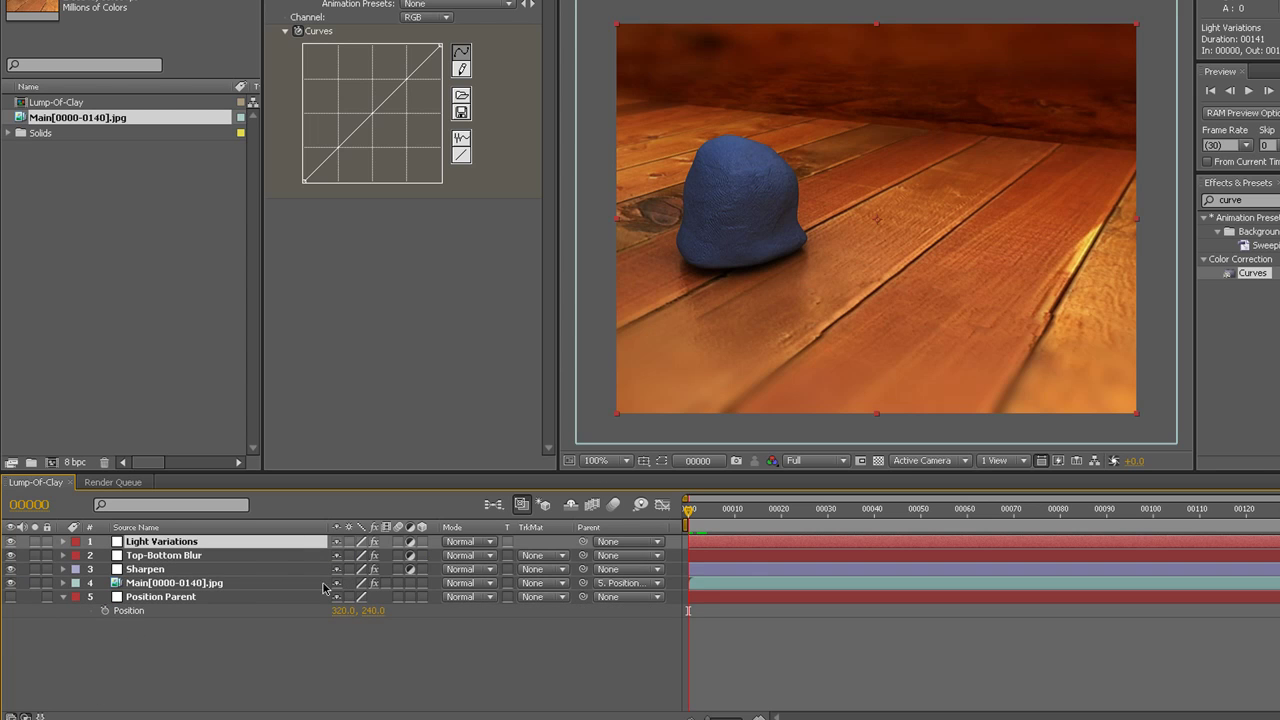
{"action": "left_click", "coordinate": [122, 611]}
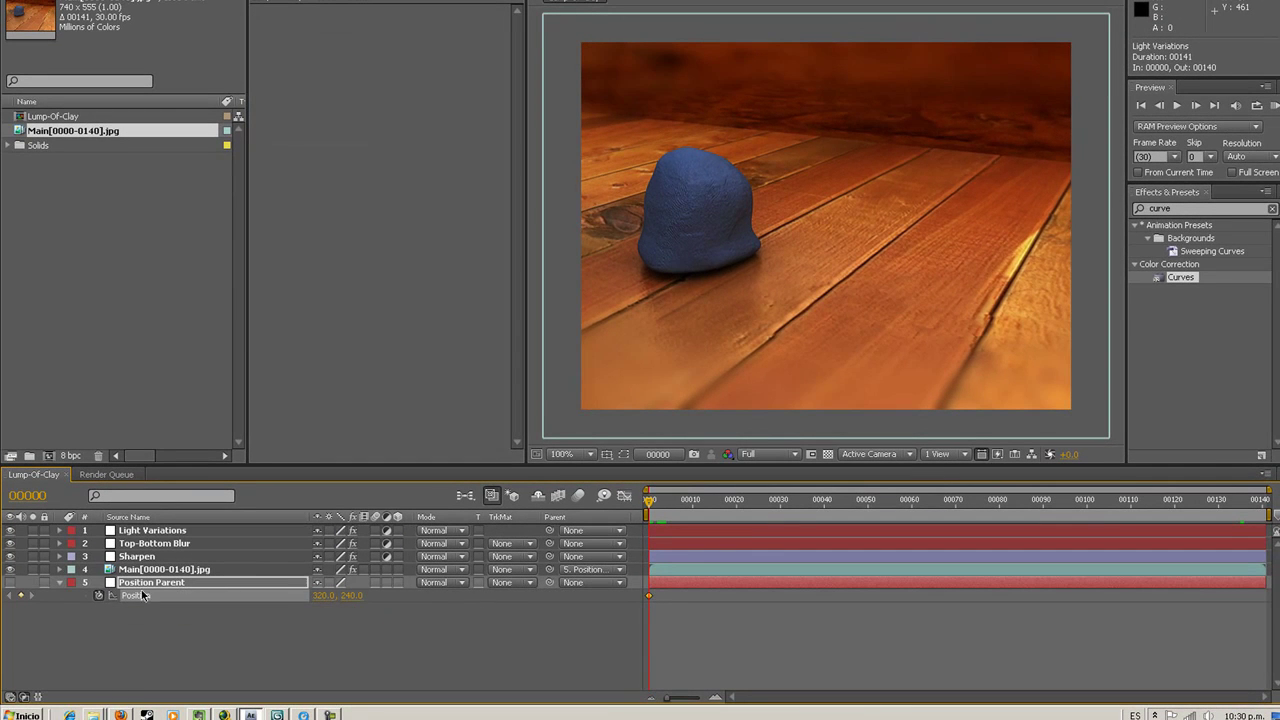
{"action": "left_click", "coordinate": [1230, 503]}
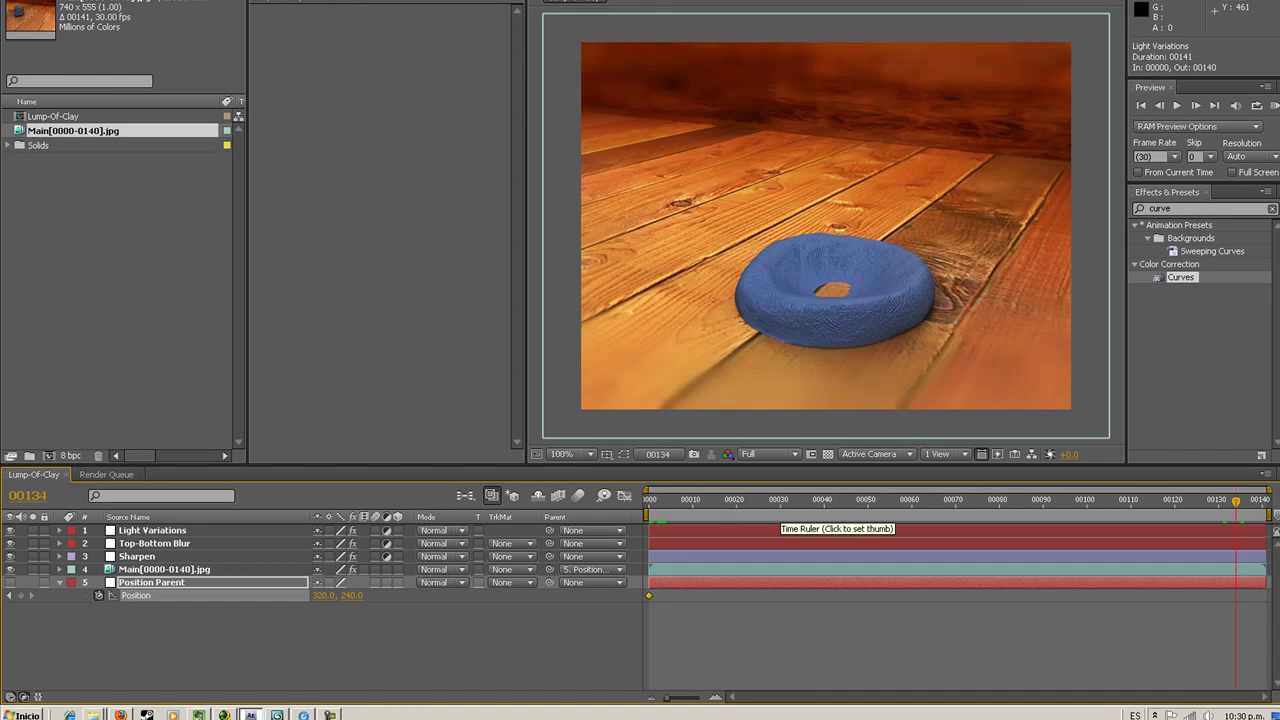
{"action": "left_click_drag", "start_coordinate": [1245, 505], "coordinate": [1266, 503]}
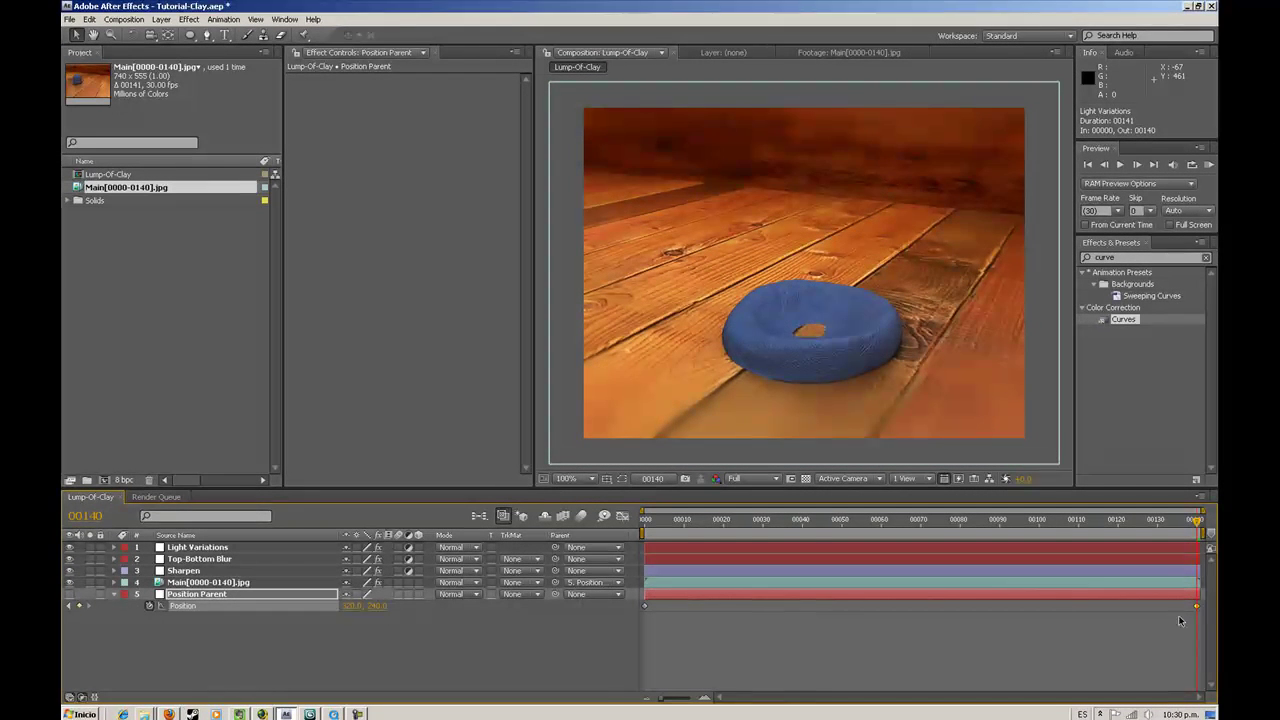
Show the Wiggler for Position Parent's two Position keyframes and hide the timeline's Mode and TrkMat columns
{"action": "left_click", "coordinate": [201, 617]}
{"action": "left_click", "coordinate": [183, 606]}
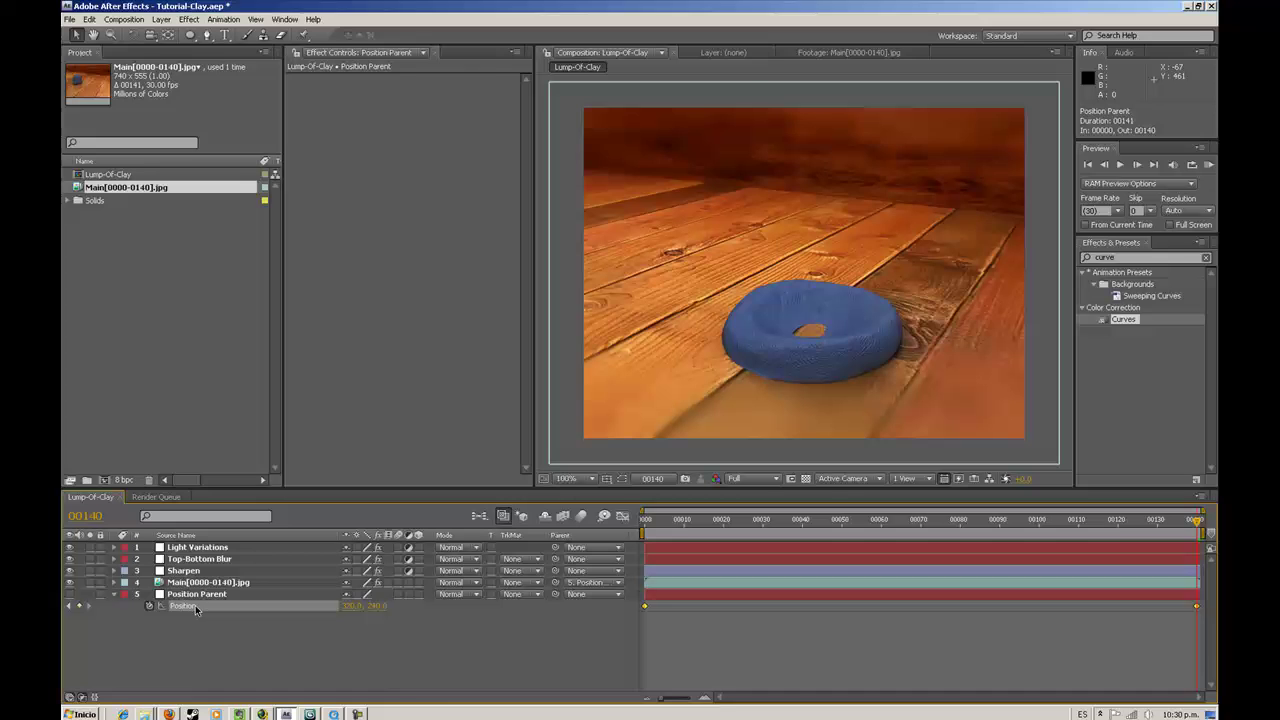
{"action": "left_click", "coordinate": [290, 19]}
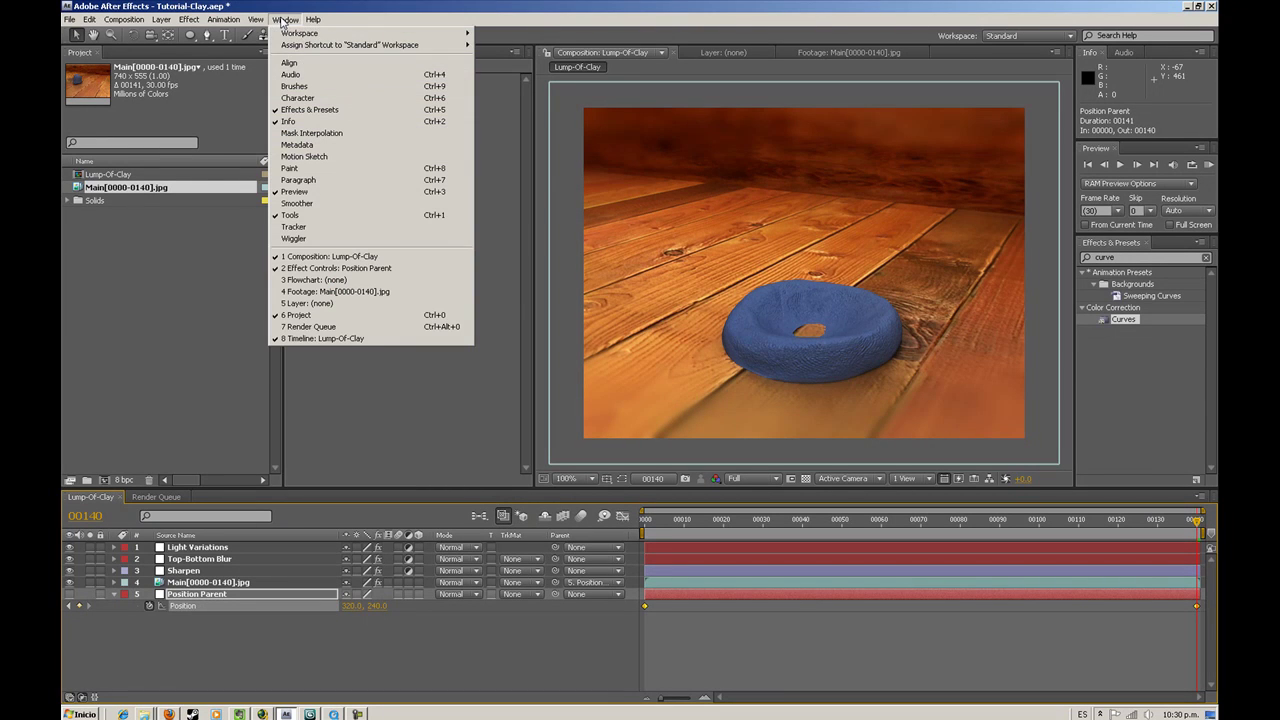
{"action": "left_click", "coordinate": [300, 238]}
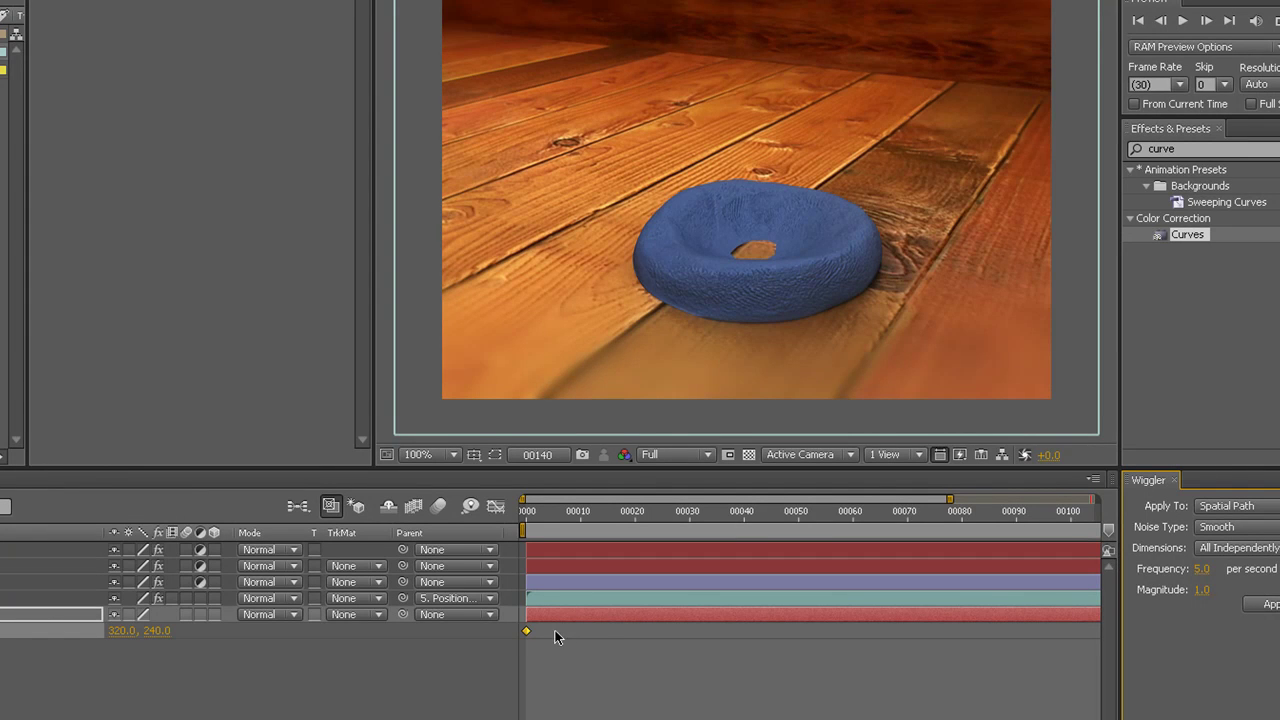
{"action": "left_click_drag", "start_coordinate": [949, 498], "coordinate": [1092, 498]}
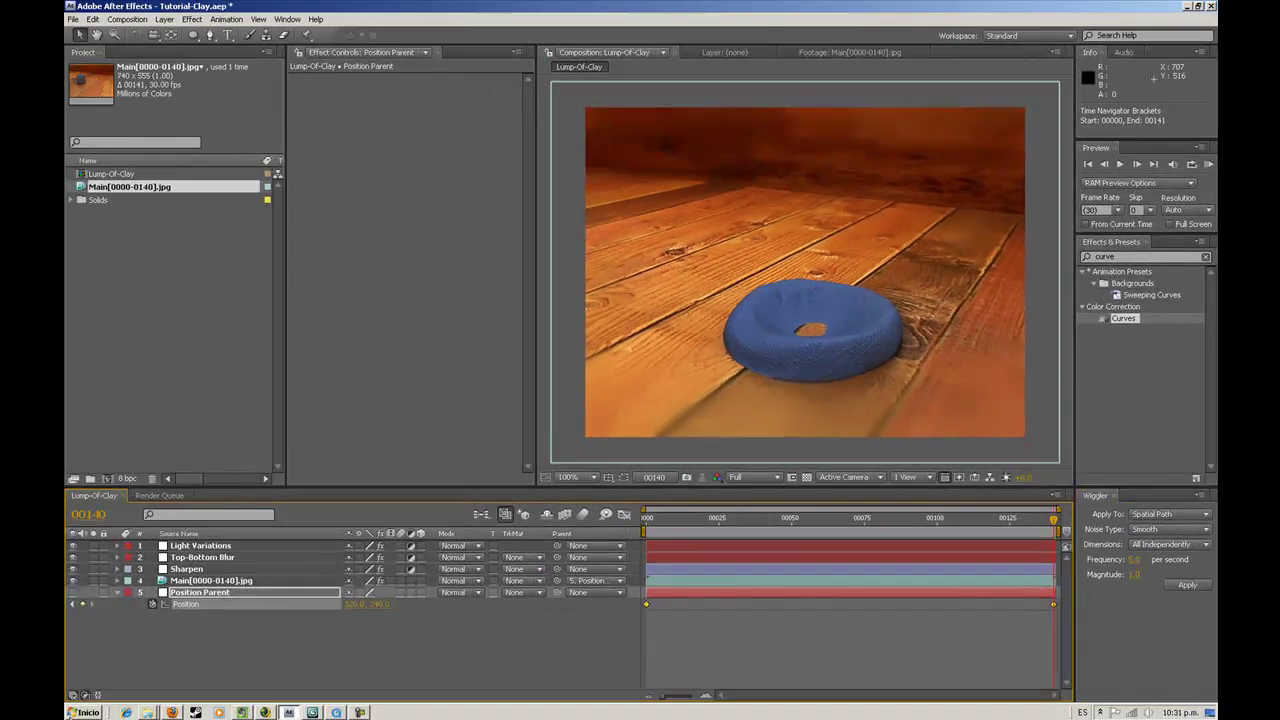
{"action": "left_click", "coordinate": [86, 695]}
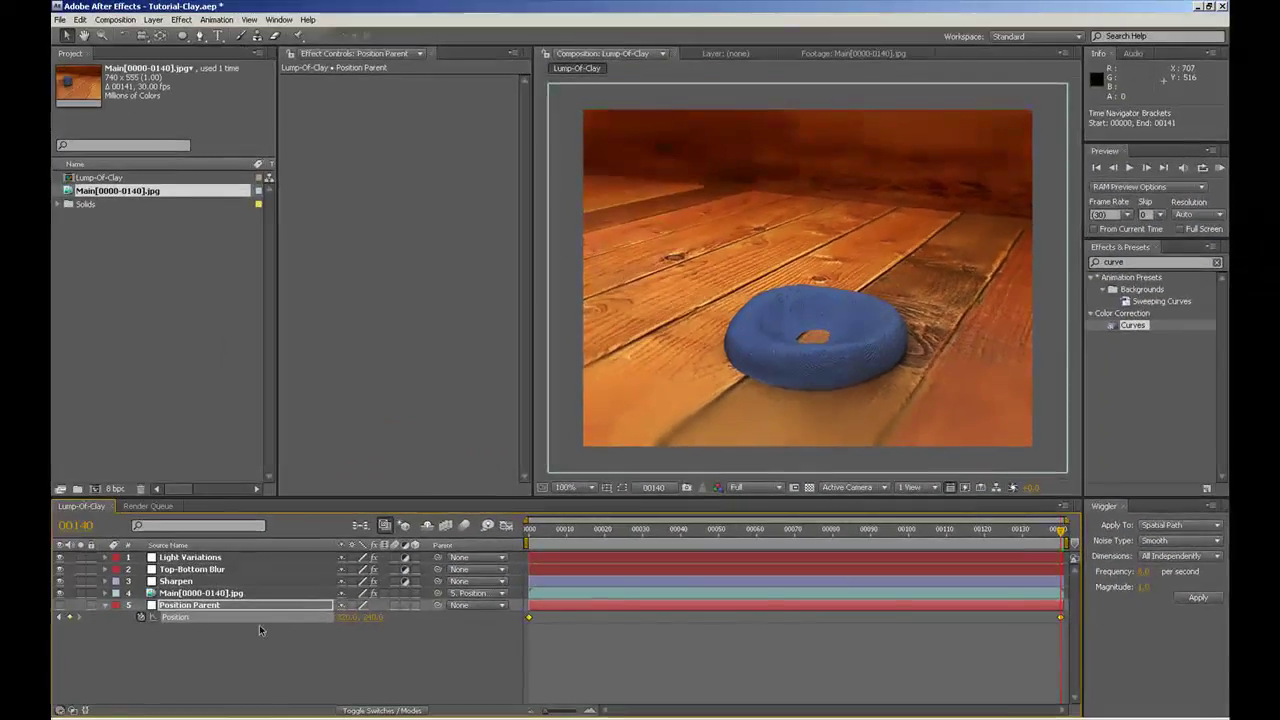
Try the Wiggler on Position Parent's Position keyframes at frequency 5.0 and magnitude 1.0, and scrub through the motion
{"action": "left_click", "coordinate": [188, 650]}
{"action": "left_click", "coordinate": [107, 625]}
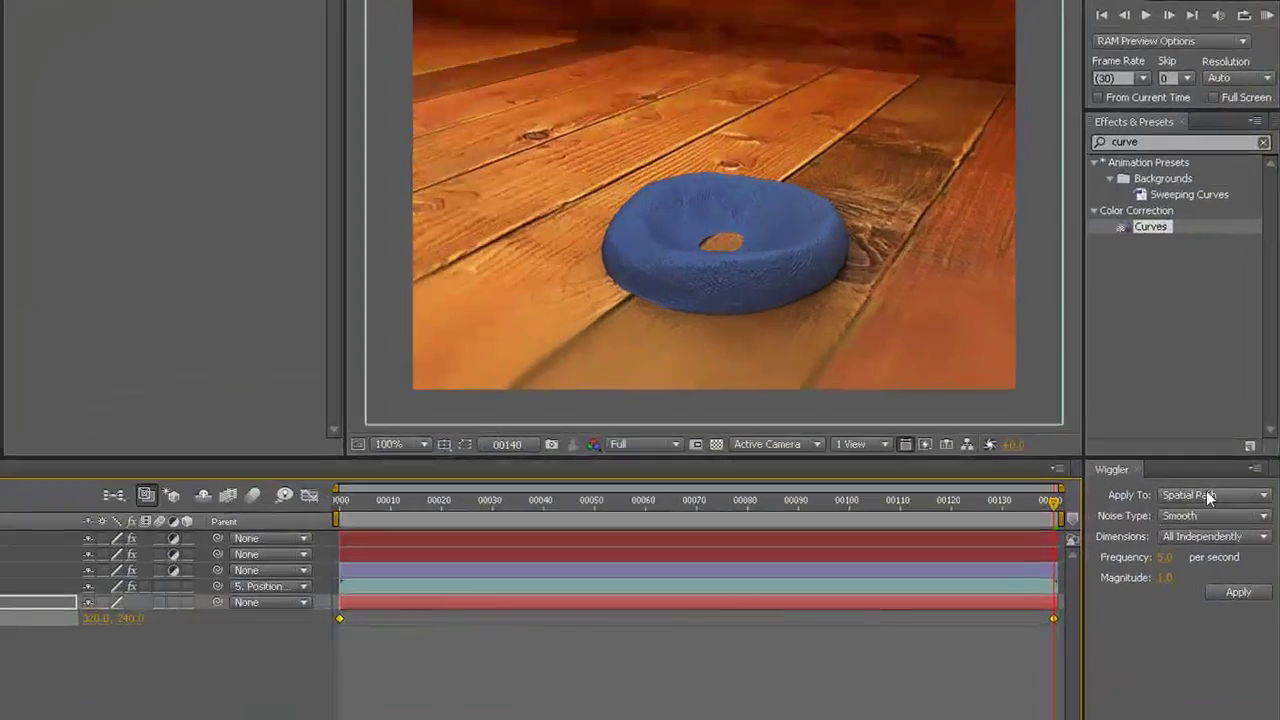
{"action": "left_click", "coordinate": [1236, 593]}
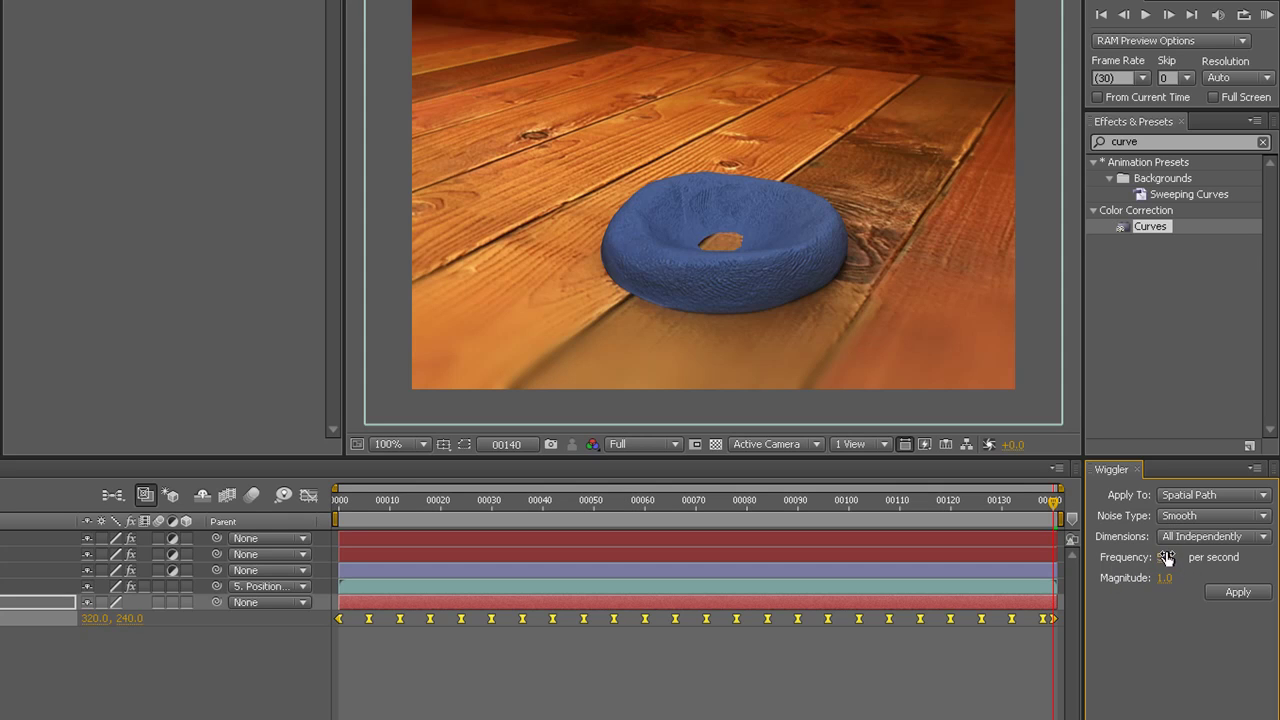
{"action": "left_click_drag", "start_coordinate": [470, 508], "coordinate": [520, 508]}
{"action": "left_click_drag", "start_coordinate": [733, 556], "coordinate": [705, 552]}
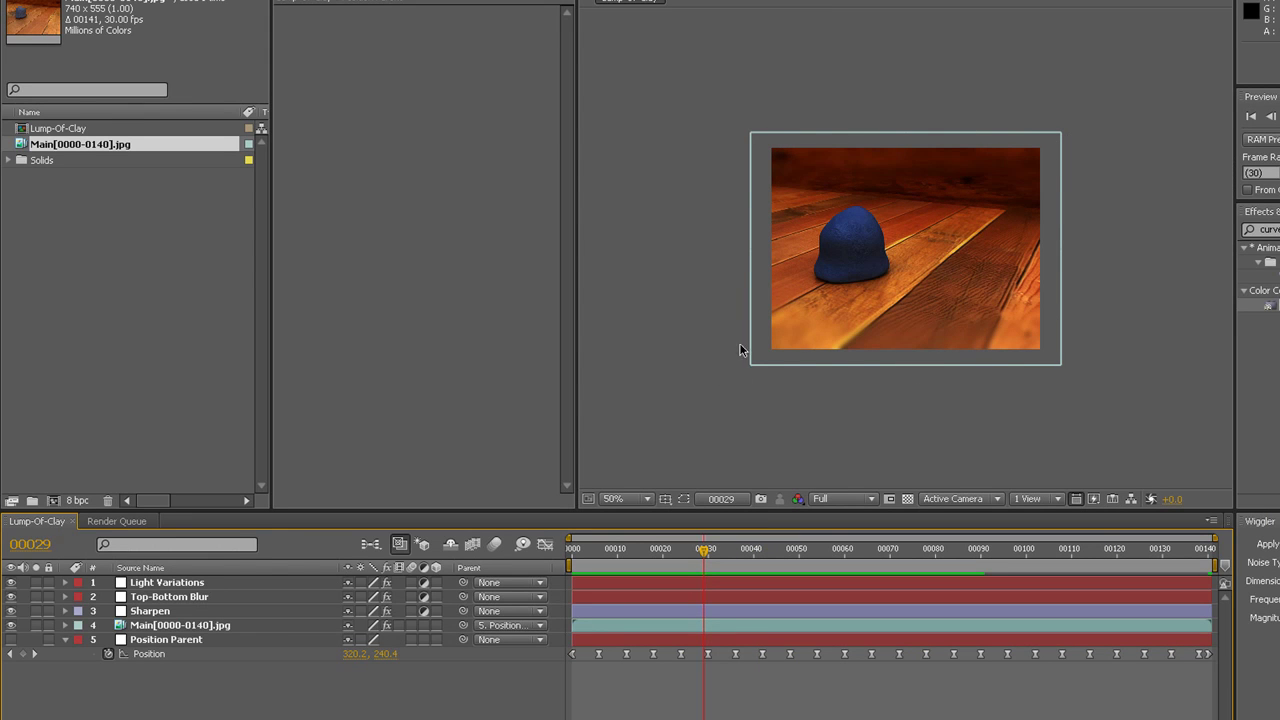
{"action": "left_click_drag", "start_coordinate": [705, 552], "coordinate": [808, 552]}
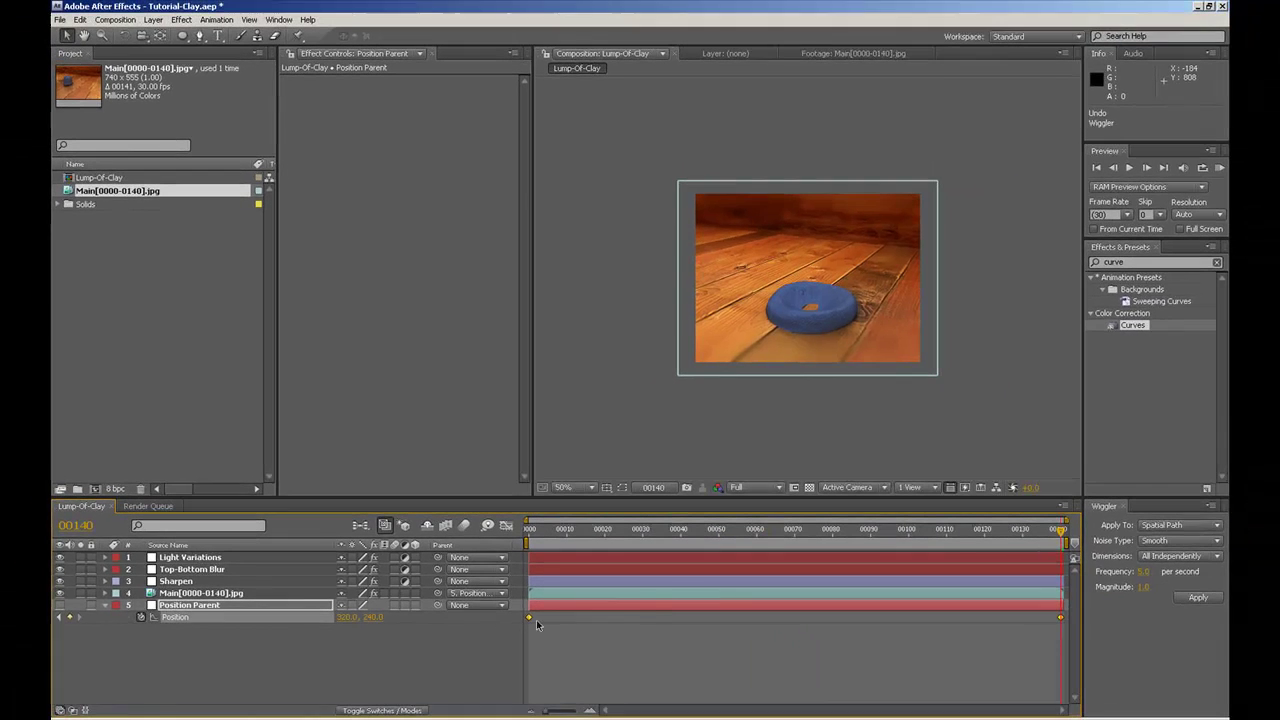
Apply the Wiggler to Position Parent's Position keyframes with a magnitude of 3
{"action": "left_click", "coordinate": [177, 620]}
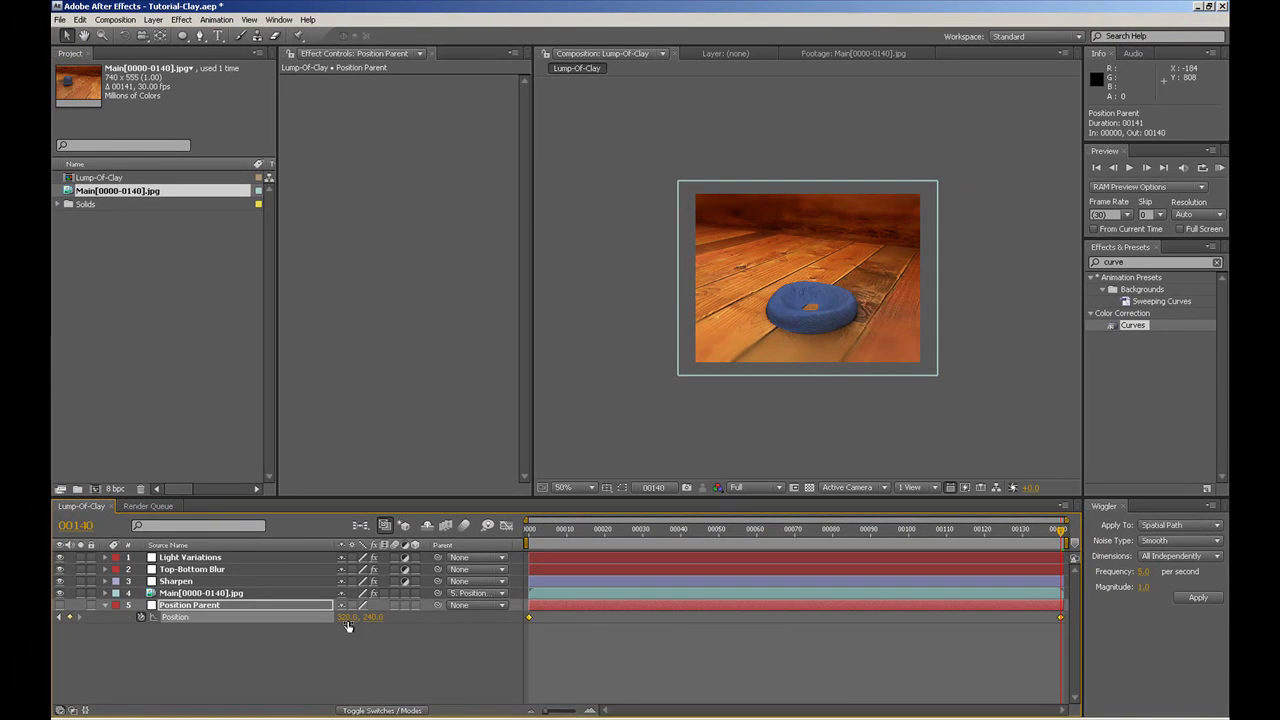
{"action": "left_click", "coordinate": [1143, 588]}
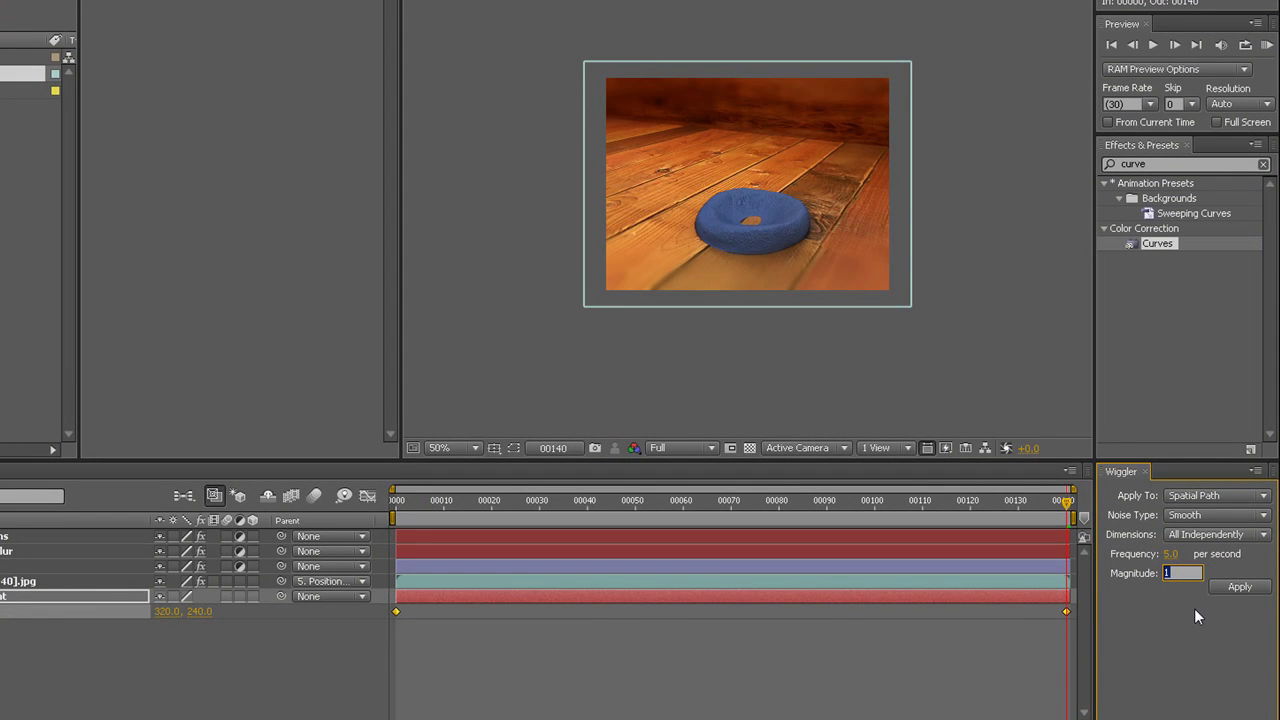
{"action": "type", "text": "3"}
{"action": "left_click", "coordinate": [1240, 587]}
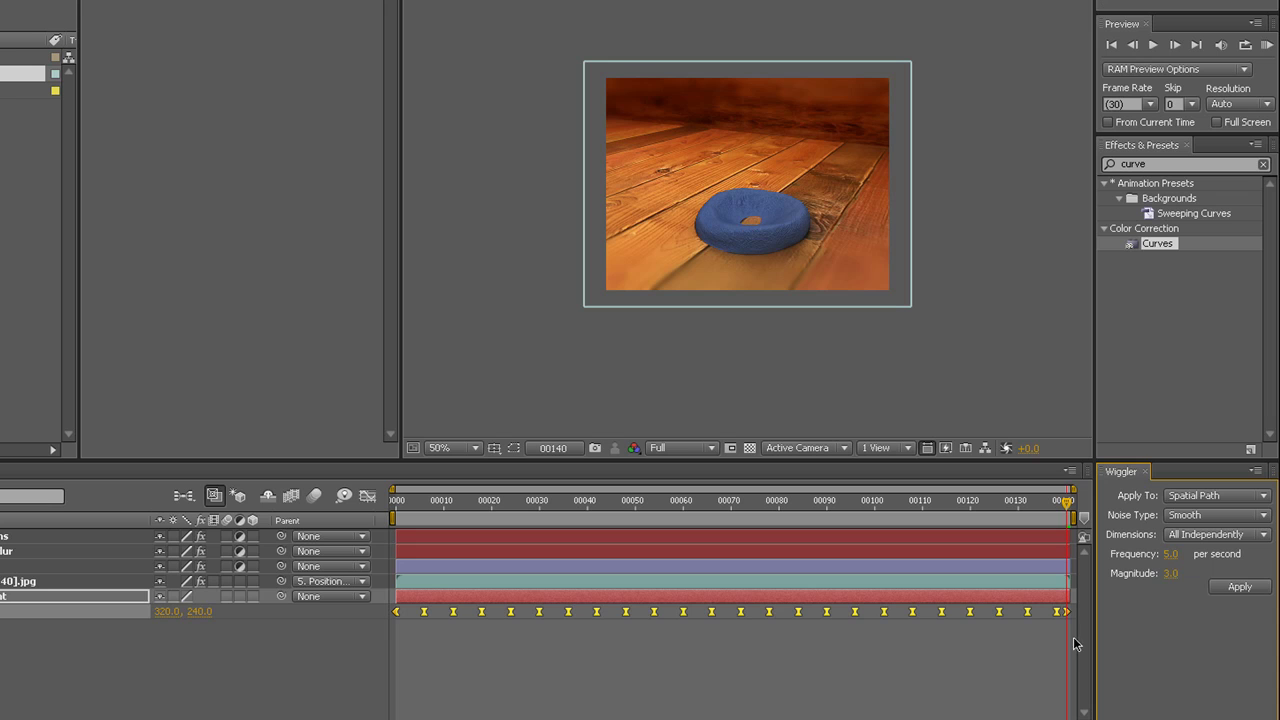
Preview the first part of the composition to judge how strongly the image shakes
{"action": "left_click", "coordinate": [670, 662]}
{"action": "key", "text": "KP_0"}
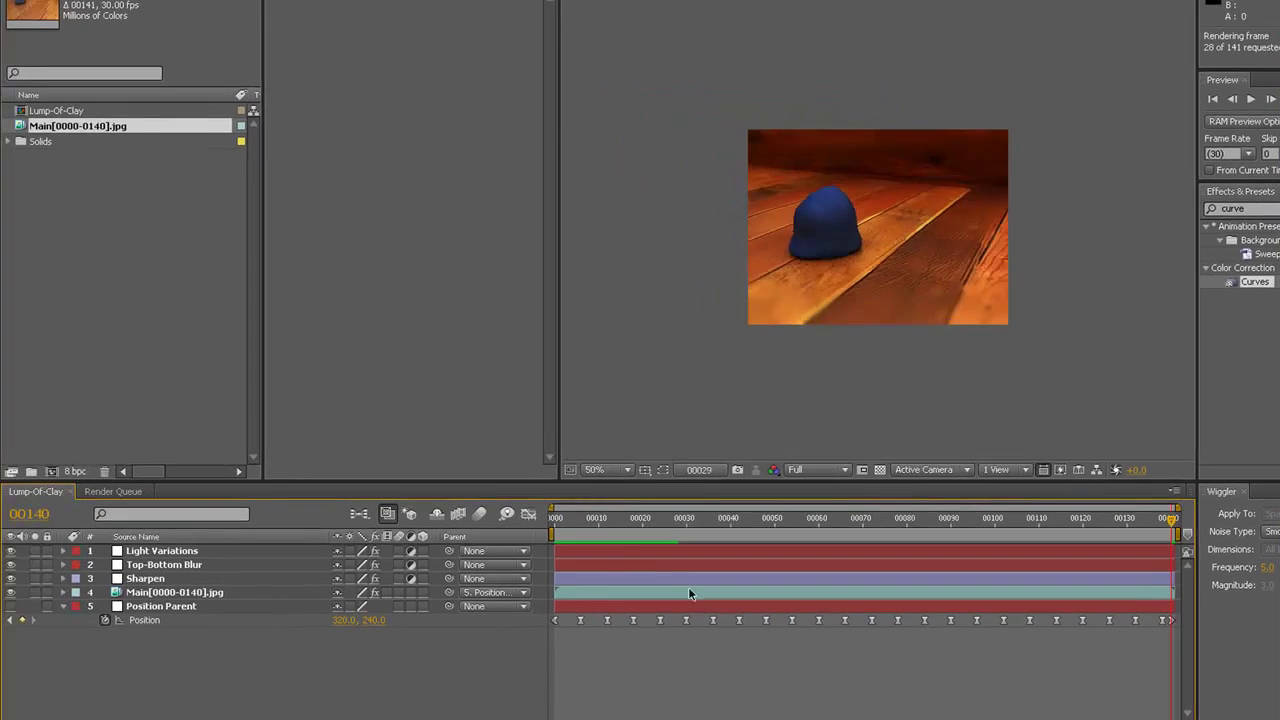
{"action": "mouse_move", "coordinate": [615, 522]}
{"action": "left_mouse_down"}
{"action": "mouse_move", "coordinate": [567, 530]}
{"action": "mouse_move", "coordinate": [633, 522]}
{"action": "left_mouse_up"}
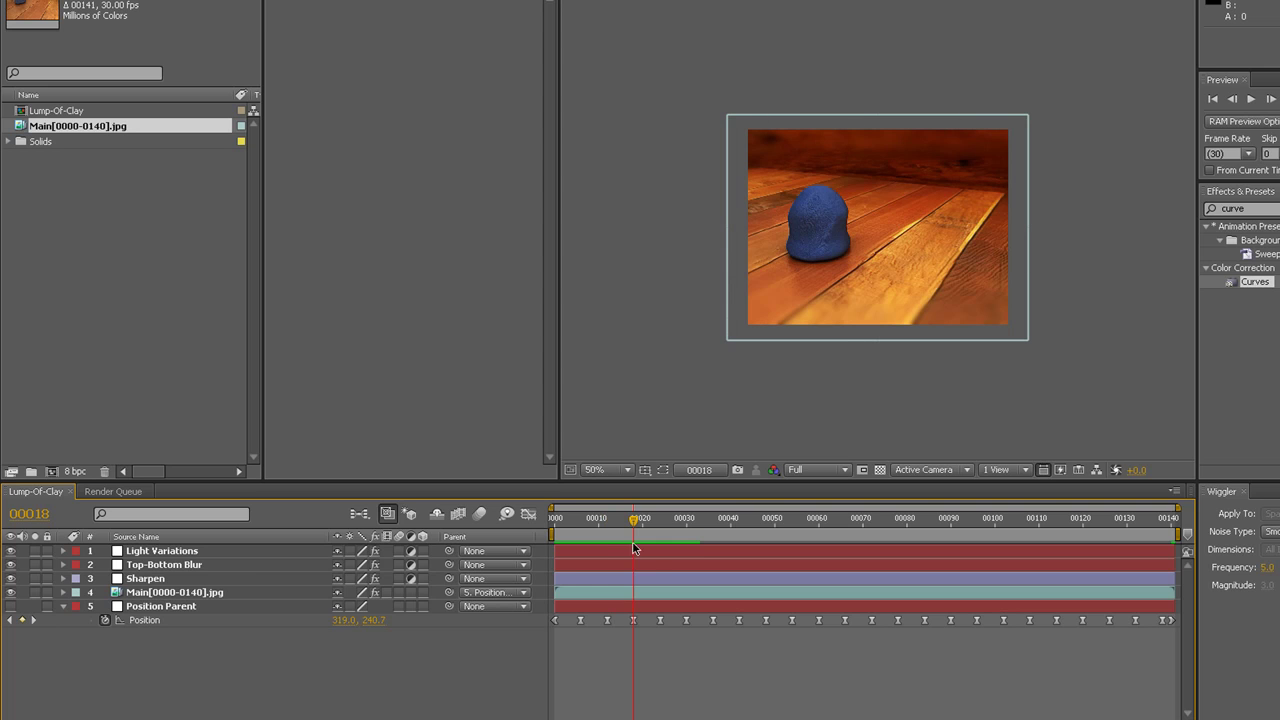
{"action": "key", "text": "KP_0"}
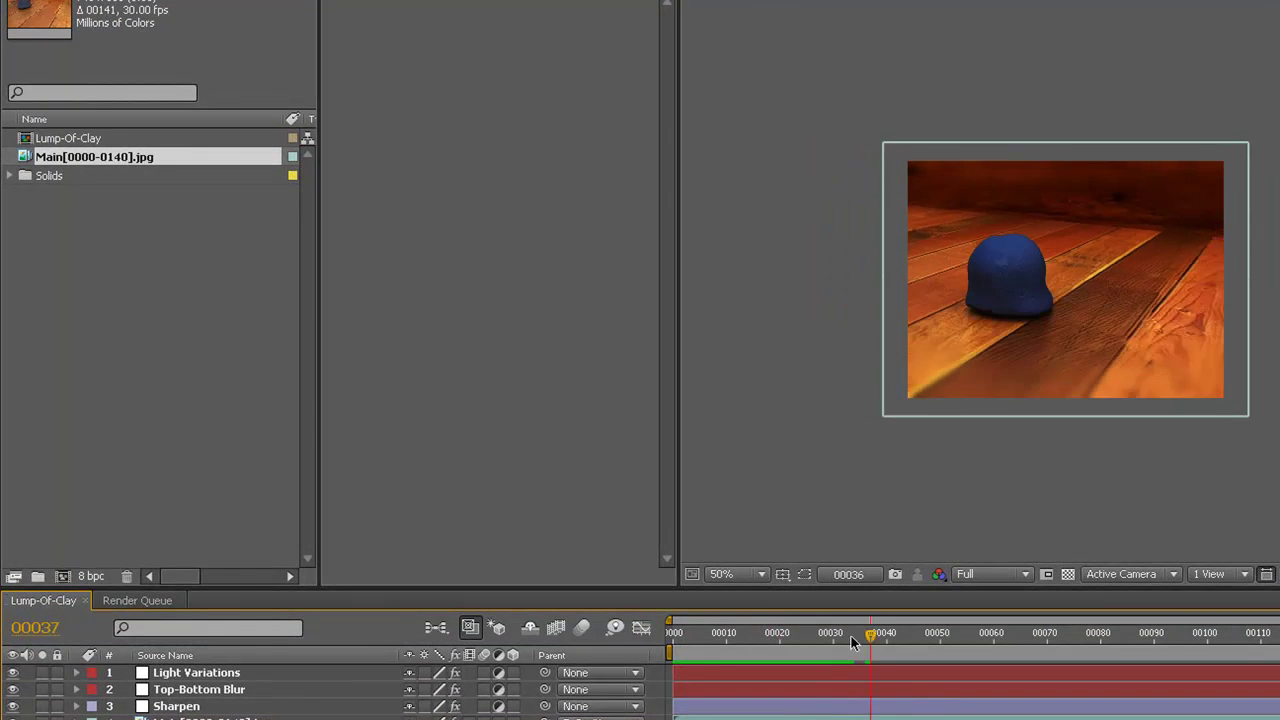
{"action": "left_click_drag", "start_coordinate": [851, 636], "coordinate": [775, 655]}
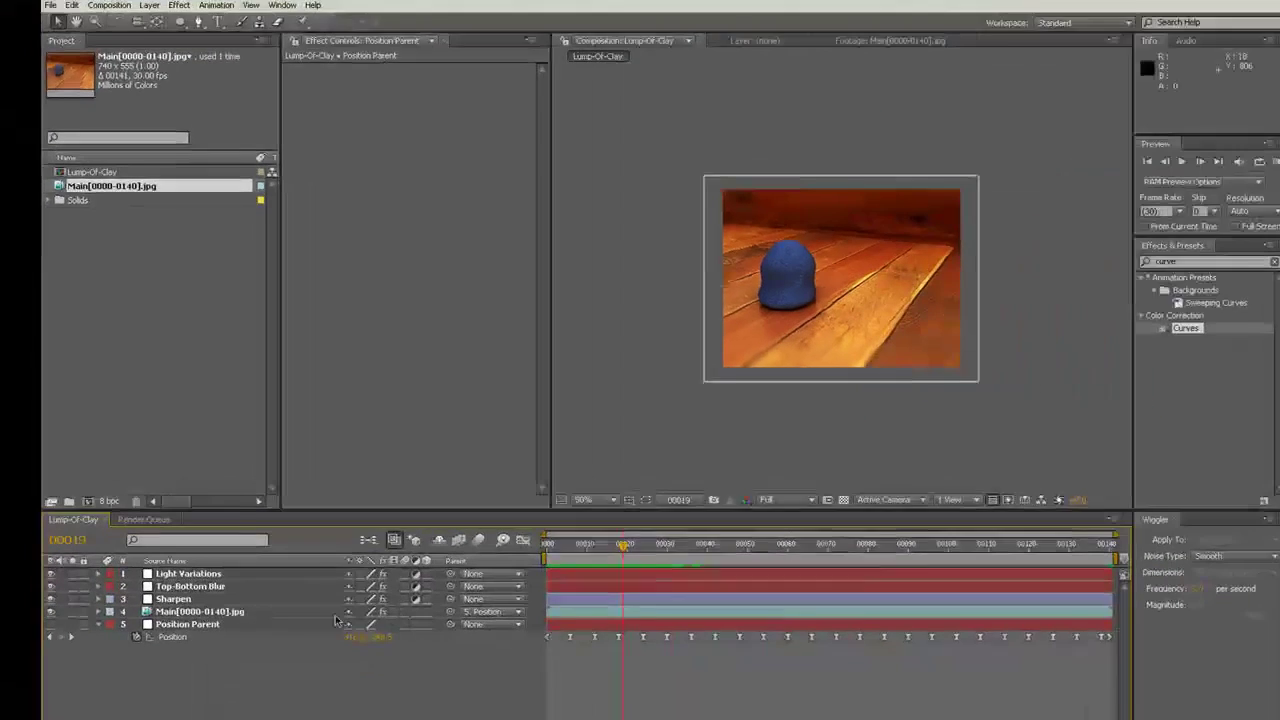
Undo the magnitude 3 wiggle and try the Wiggler with a magnitude of 8
{"action": "key", "text": "ctrl+z"}
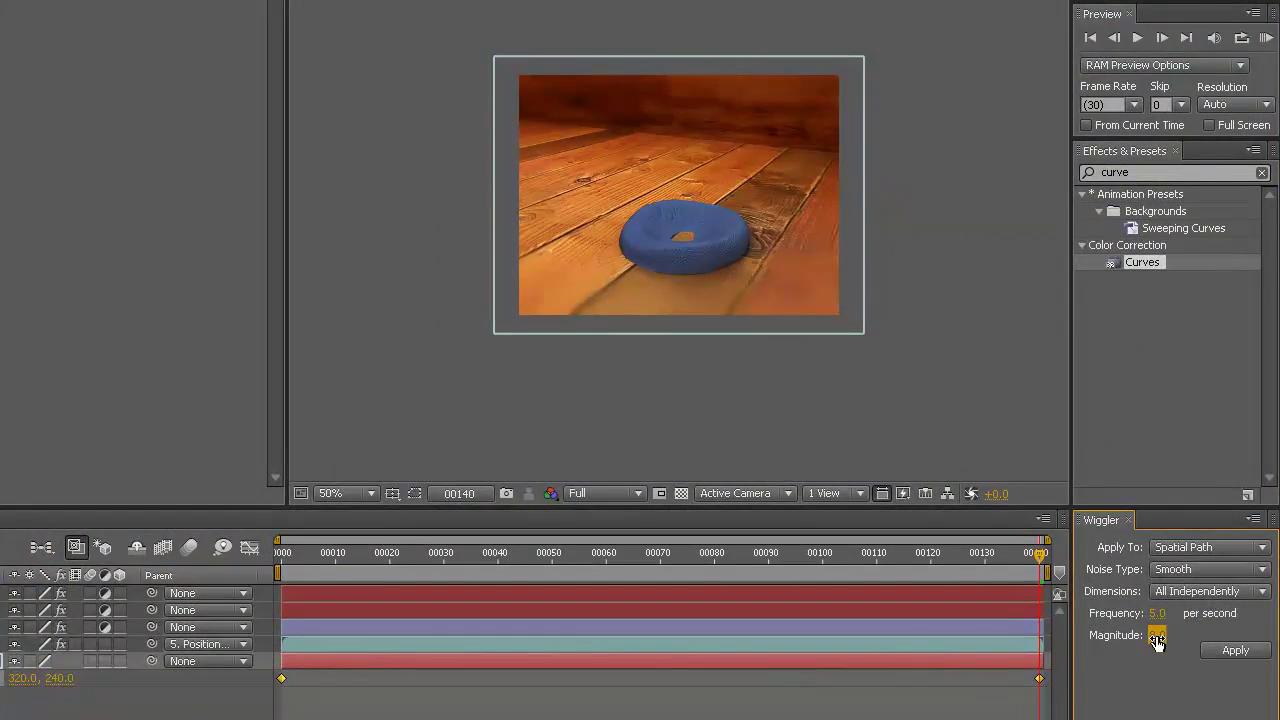
{"action": "left_click", "coordinate": [1236, 650]}
{"action": "left_click_drag", "start_coordinate": [318, 556], "coordinate": [650, 603]}
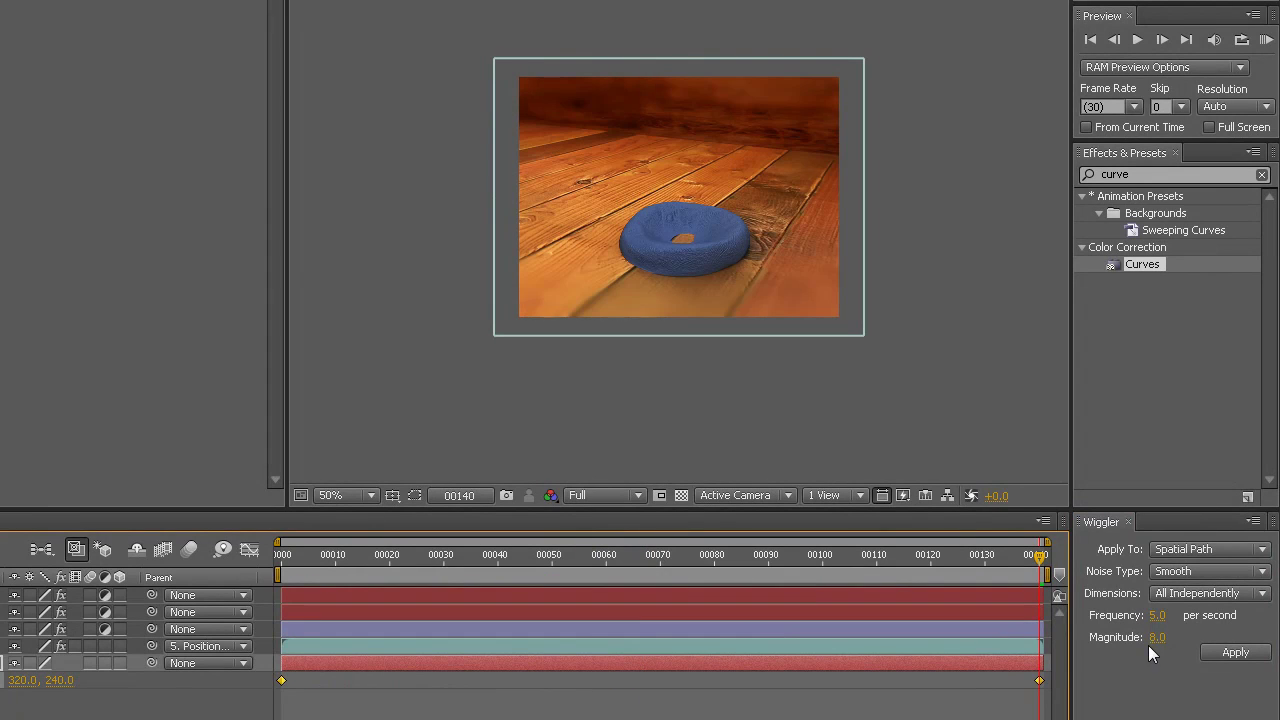
Set the Wiggler magnitude to 4 and apply it to Position Parent's Position keyframes
{"action": "left_click", "coordinate": [1156, 637]}
{"action": "type", "text": "4"}
{"action": "left_click", "coordinate": [1228, 653]}
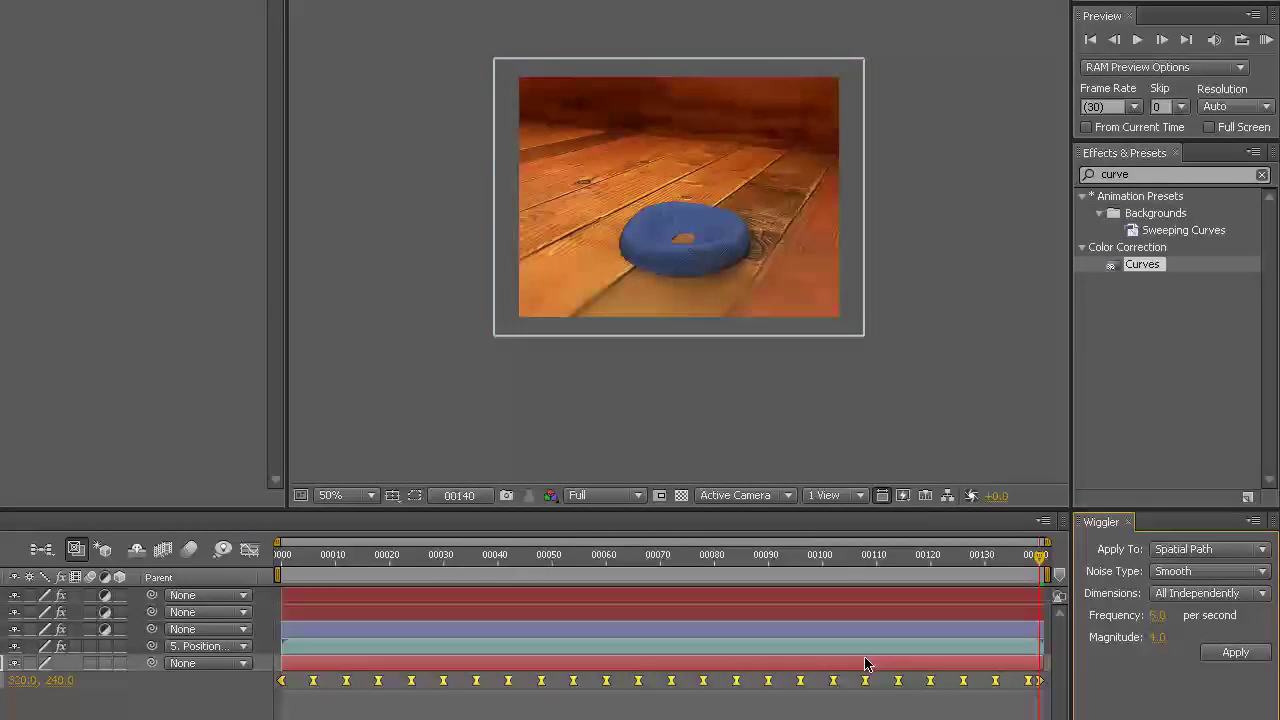
Return to frame 0, select the Light Variations layer and scrub through to about frame 72 to check the shake
{"action": "key", "text": "Home"}
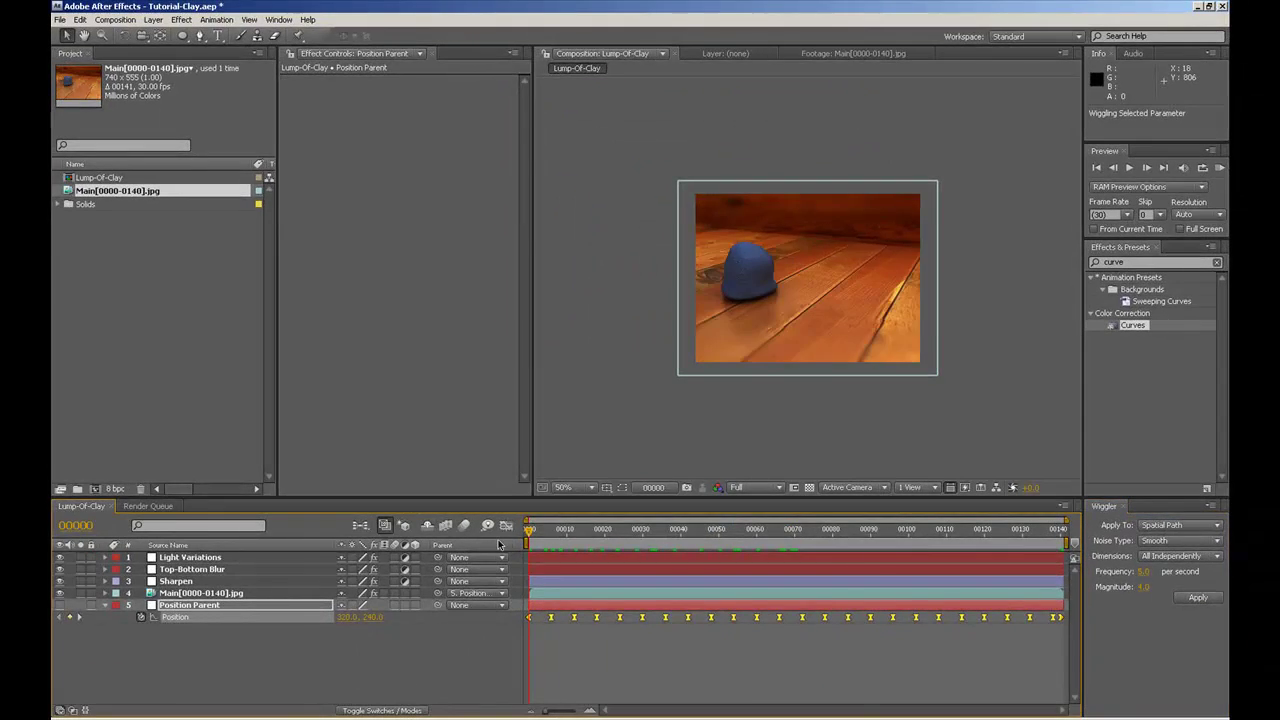
{"action": "left_click", "coordinate": [214, 559]}
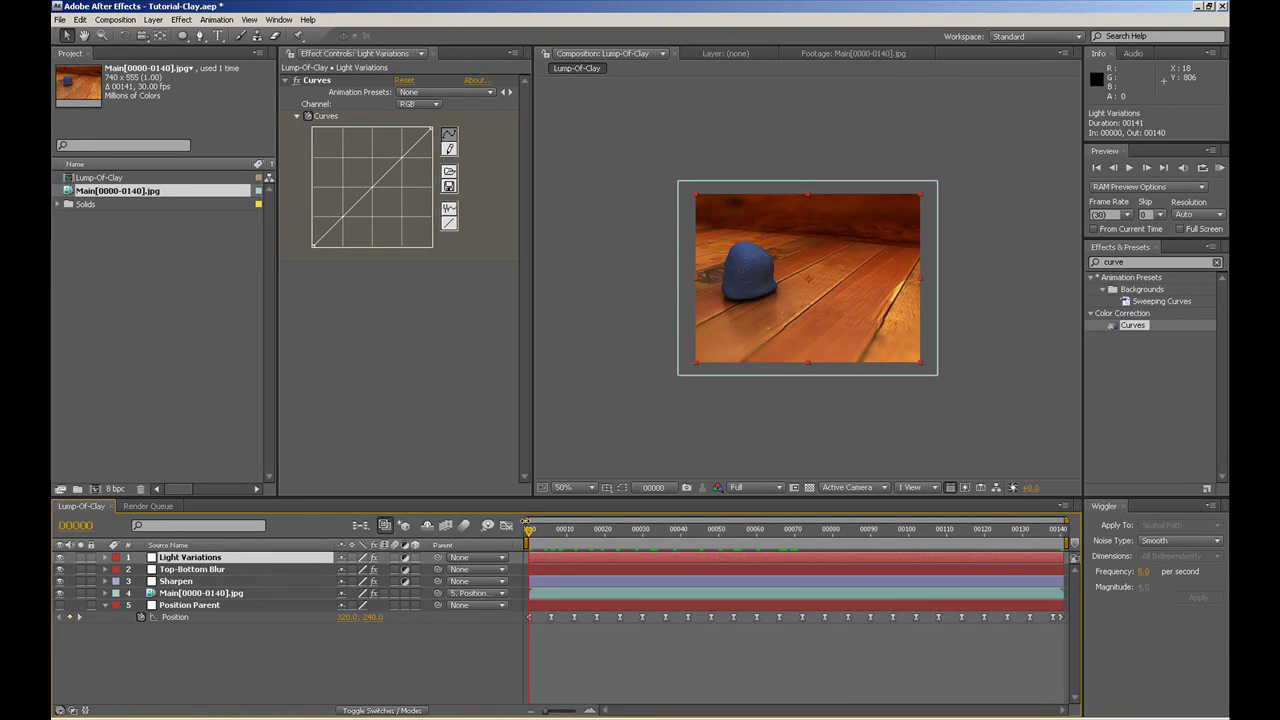
{"action": "left_click_drag", "start_coordinate": [528, 537], "coordinate": [798, 565]}
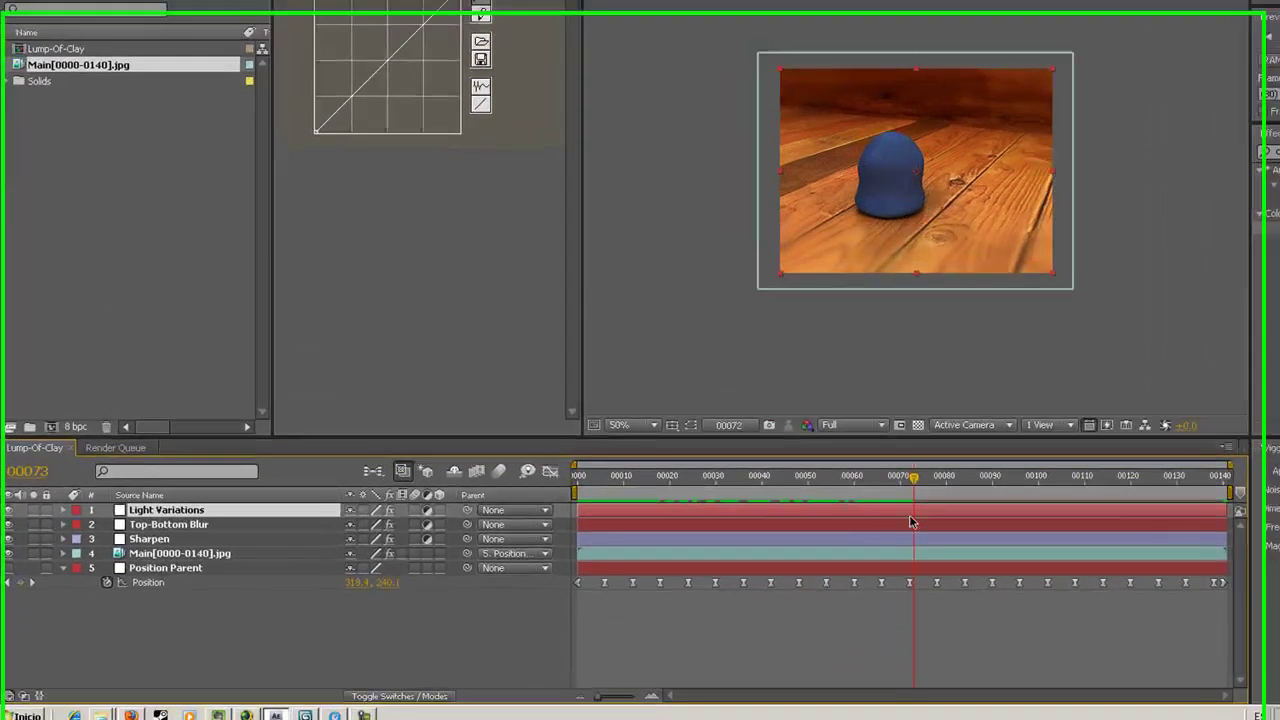
Set the temporal interpolation of all Position Parent Position keyframes to Hold and play a RAM preview of the result
{"action": "left_click_drag", "start_coordinate": [585, 600], "coordinate": [1253, 585]}
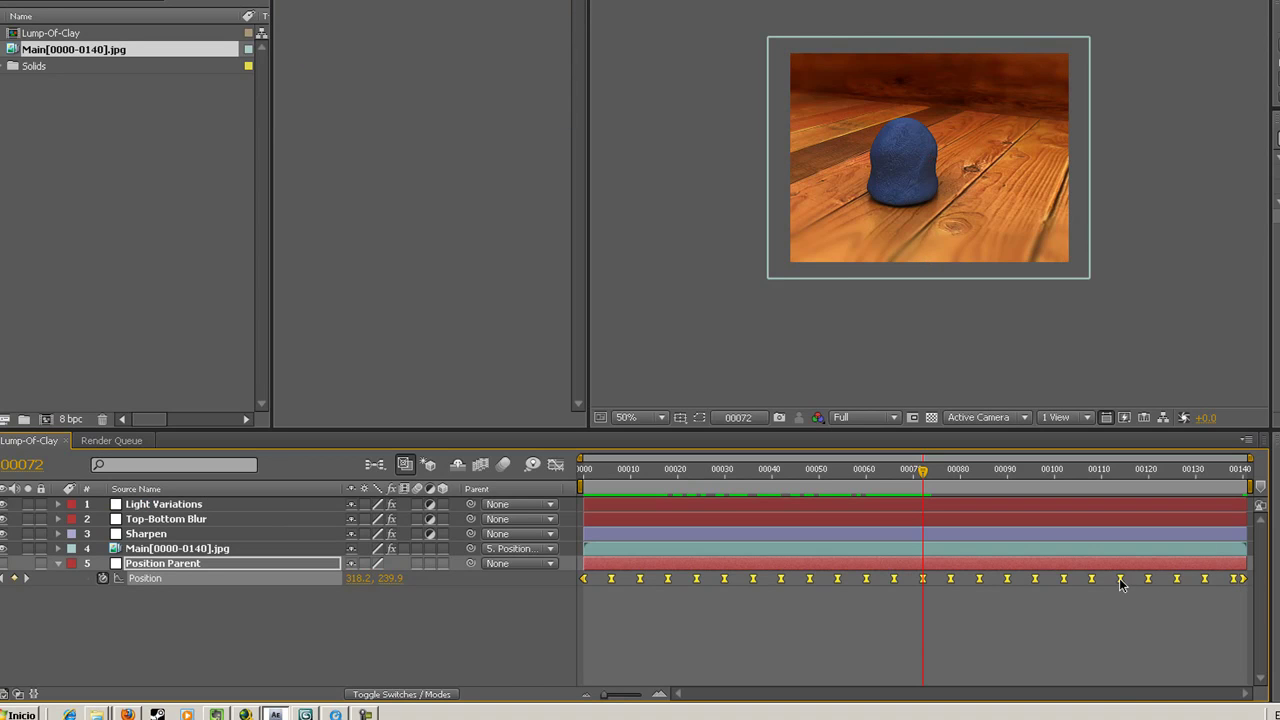
{"action": "right_click", "coordinate": [1121, 580]}
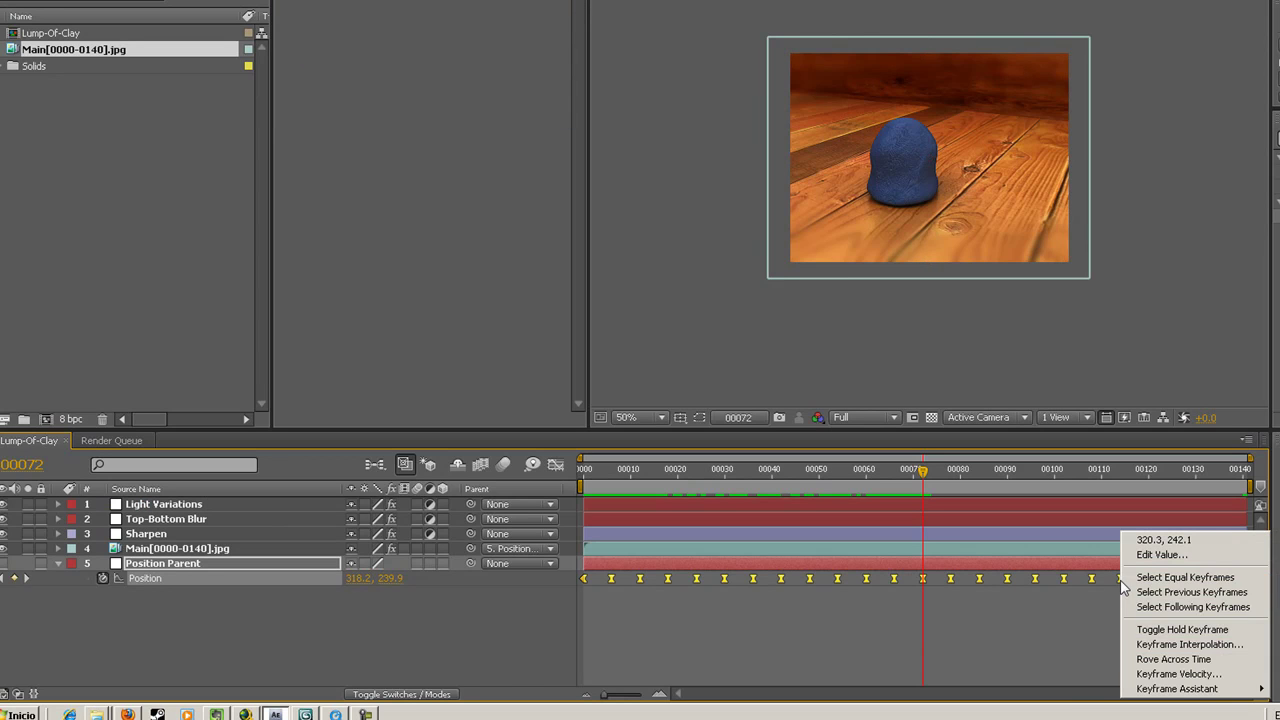
{"action": "left_click", "coordinate": [1158, 645]}
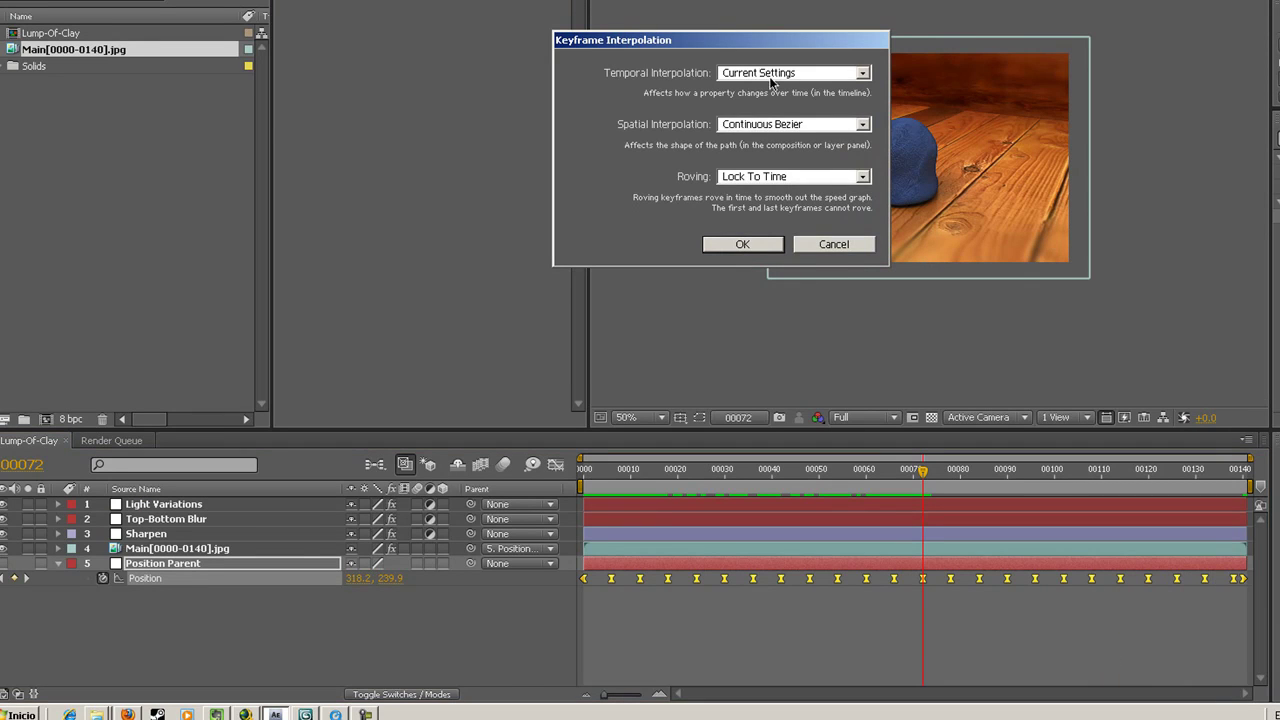
{"action": "left_click", "coordinate": [865, 76]}
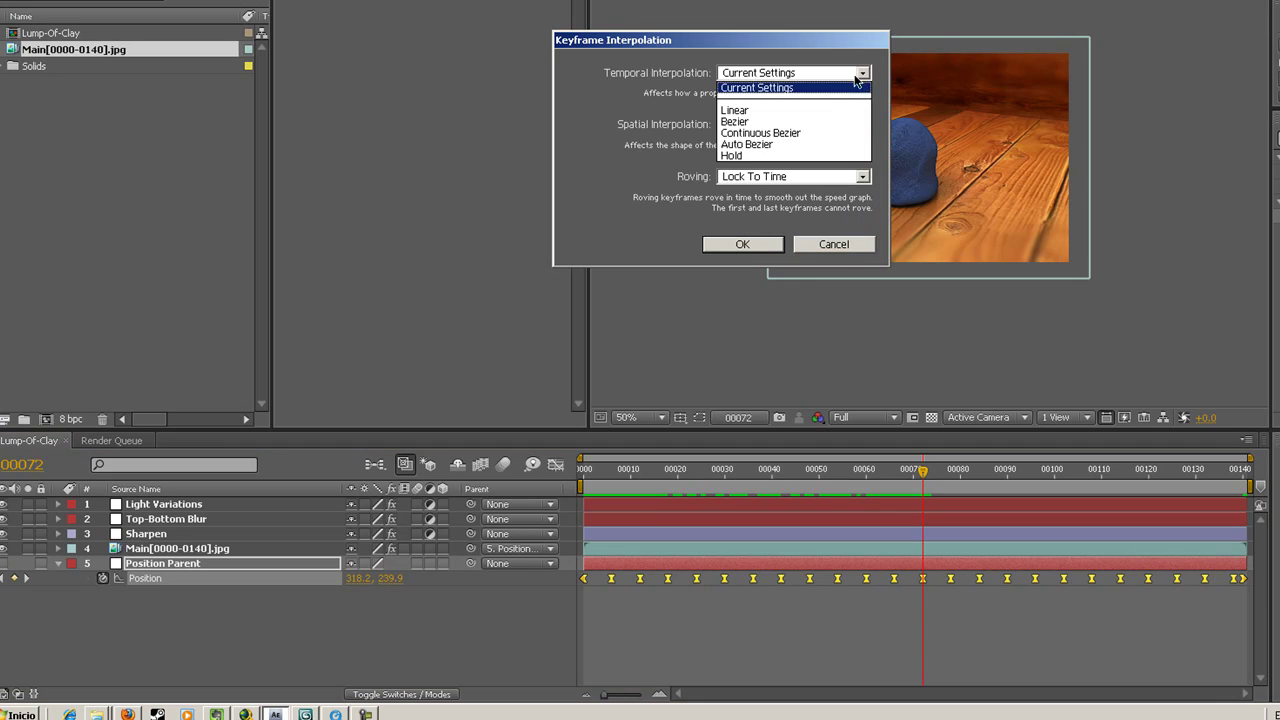
{"action": "left_click", "coordinate": [762, 156]}
{"action": "left_click", "coordinate": [741, 246]}
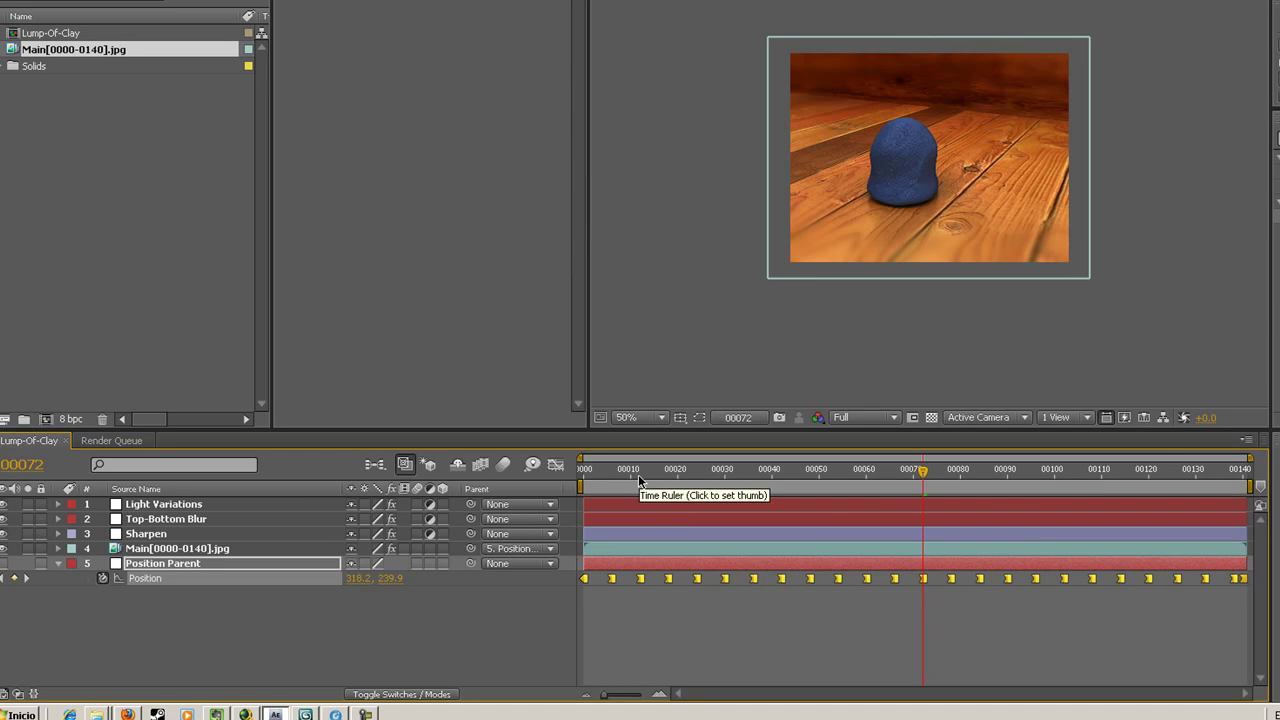
{"action": "key", "text": "KP_0"}
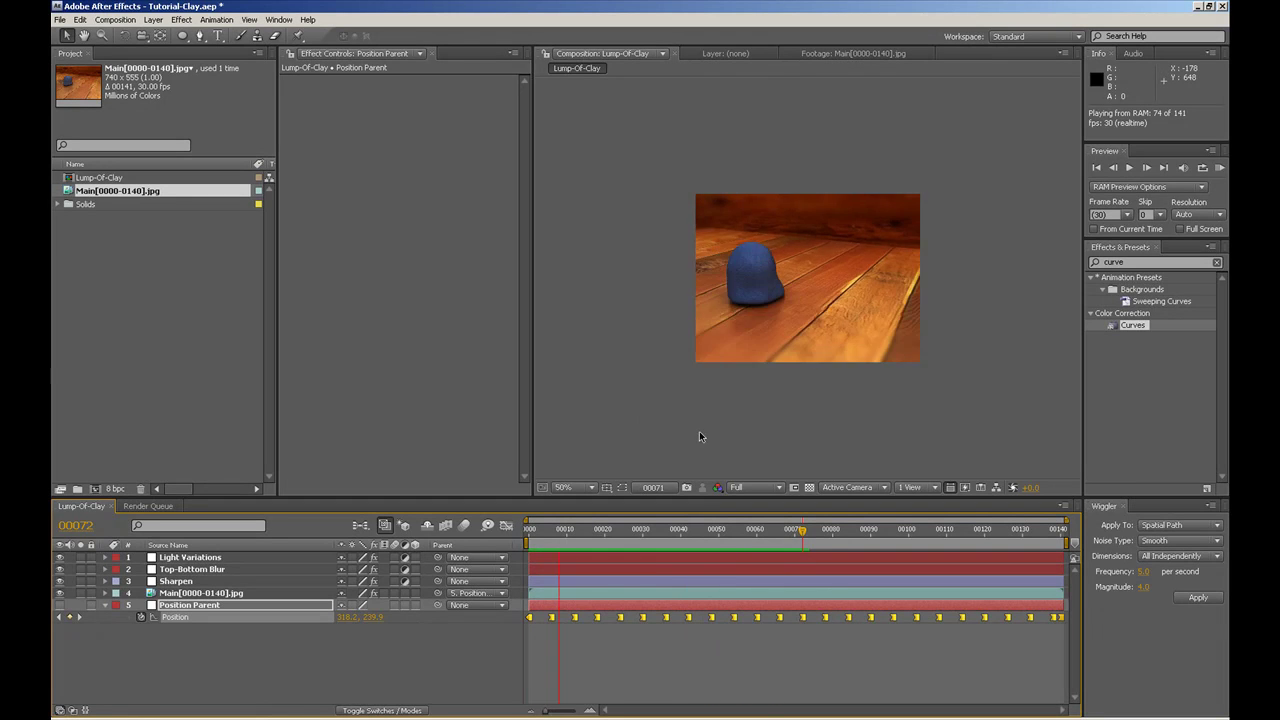
{"action": "key", "text": "space"}
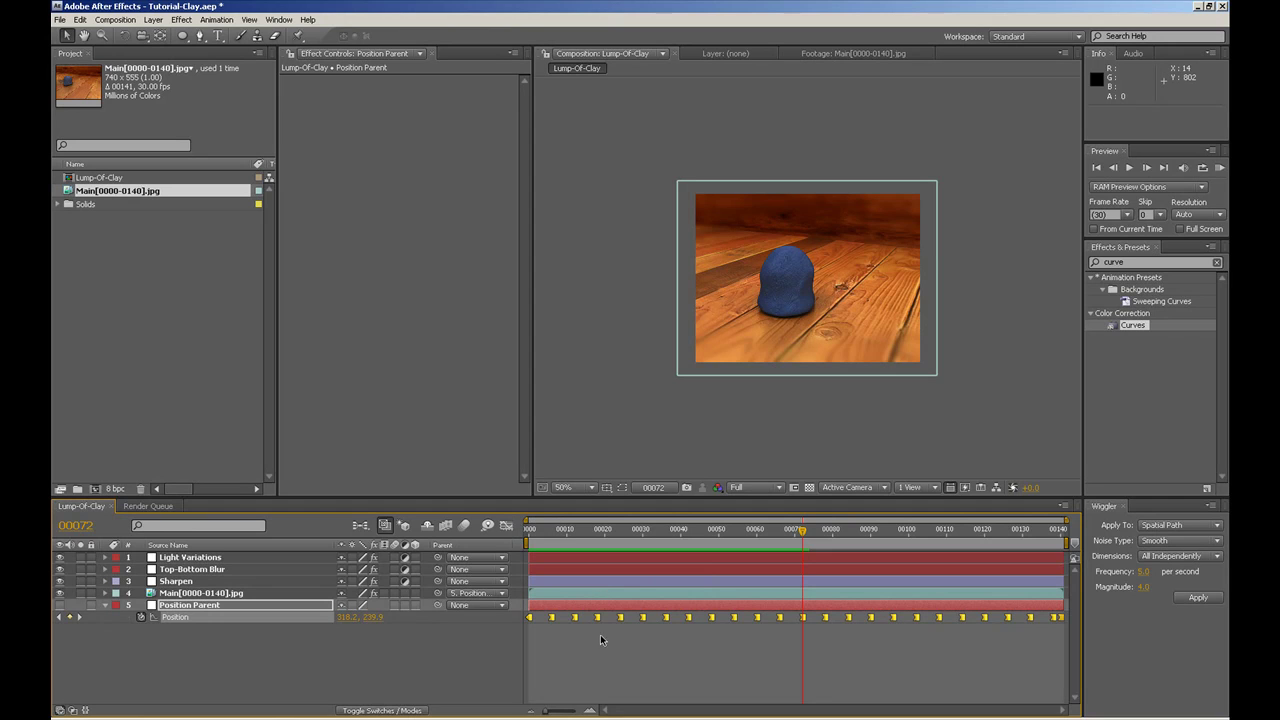
Delete three scattered keyframes from Position Parent's Position track to break the regular spacing
{"action": "left_click", "coordinate": [717, 631]}
{"action": "left_click", "coordinate": [711, 616]}
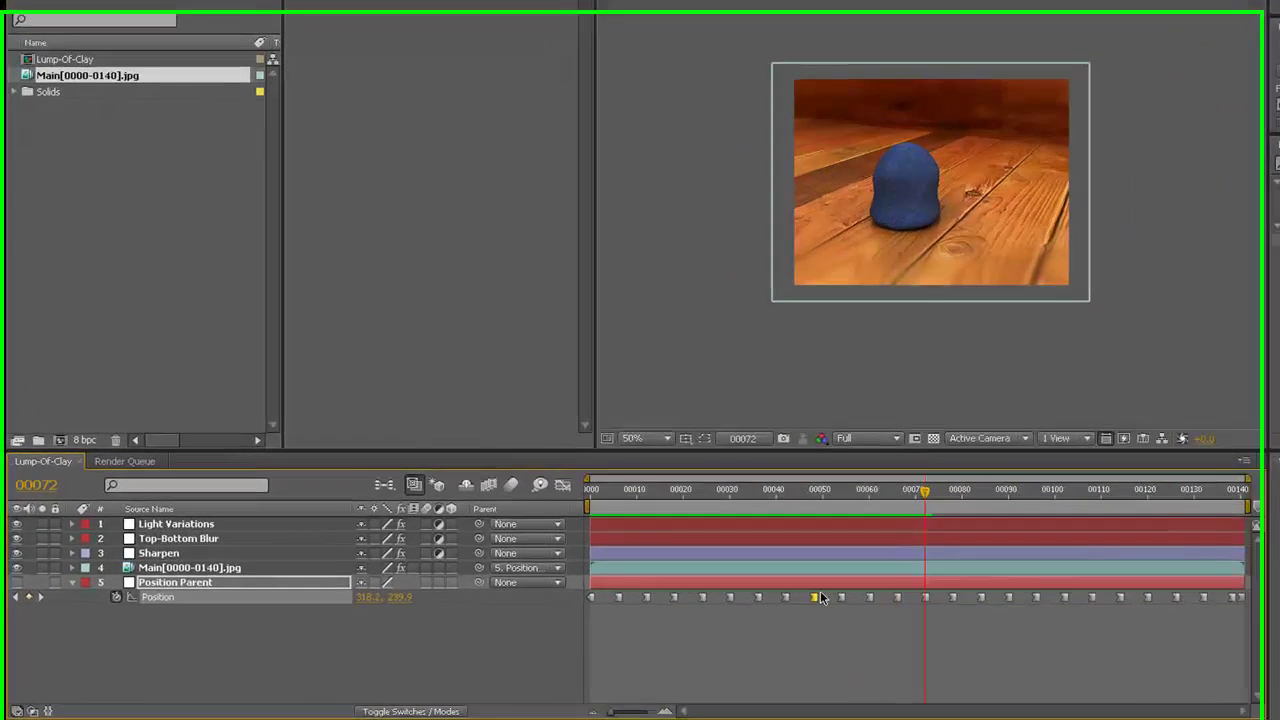
{"action": "key", "text": "Delete"}
{"action": "left_click", "coordinate": [883, 595]}
{"action": "key", "text": "Delete"}
{"action": "left_click", "coordinate": [712, 595]}
{"action": "key", "text": "Delete"}
Shift several remaining Position keyframes of Position Parent to uneven intervals, remove the crowded ones and preview the shake
{"action": "mouse_move", "coordinate": [911, 595]}
{"action": "left_mouse_down"}
{"action": "mouse_move", "coordinate": [888, 595]}
{"action": "mouse_move", "coordinate": [916, 597]}
{"action": "left_mouse_up"}
{"action": "left_click_drag", "start_coordinate": [997, 597], "coordinate": [1023, 596]}
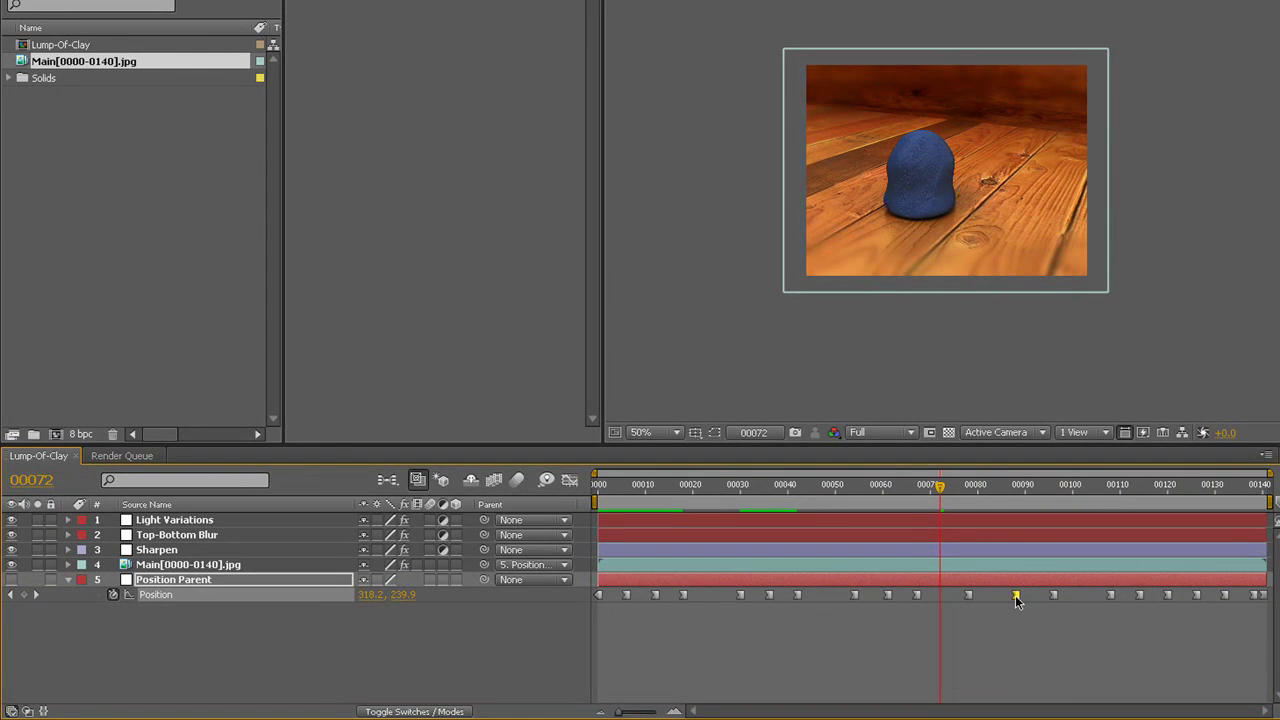
{"action": "left_click_drag", "start_coordinate": [1139, 595], "coordinate": [1210, 597]}
{"action": "left_click", "coordinate": [1203, 612]}
{"action": "left_click", "coordinate": [631, 603]}
{"action": "left_click_drag", "start_coordinate": [627, 595], "coordinate": [659, 604]}
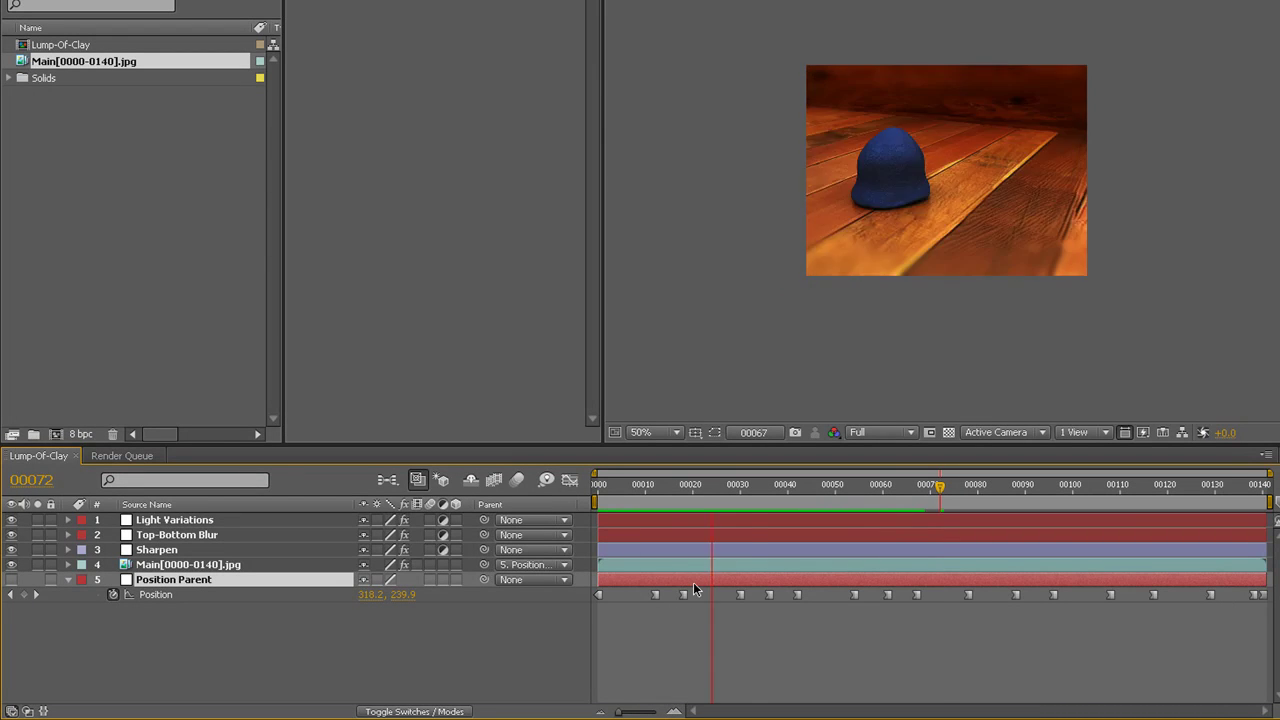
{"action": "left_click", "coordinate": [655, 595]}
{"action": "left_click", "coordinate": [255, 625]}
Show Position Parent's Rotation property and keyframe it at 0° on frame 0 and on the last frame, 140
{"action": "left_click", "coordinate": [205, 585]}
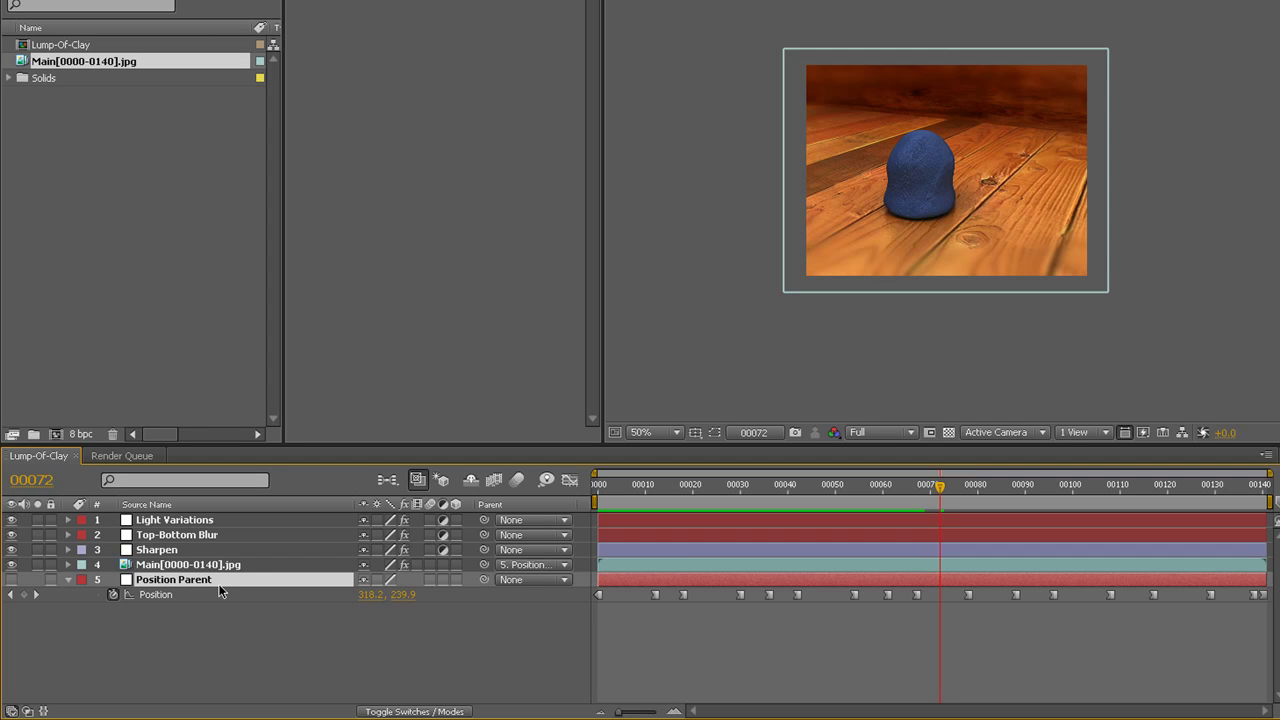
{"action": "key", "text": "shift+r"}
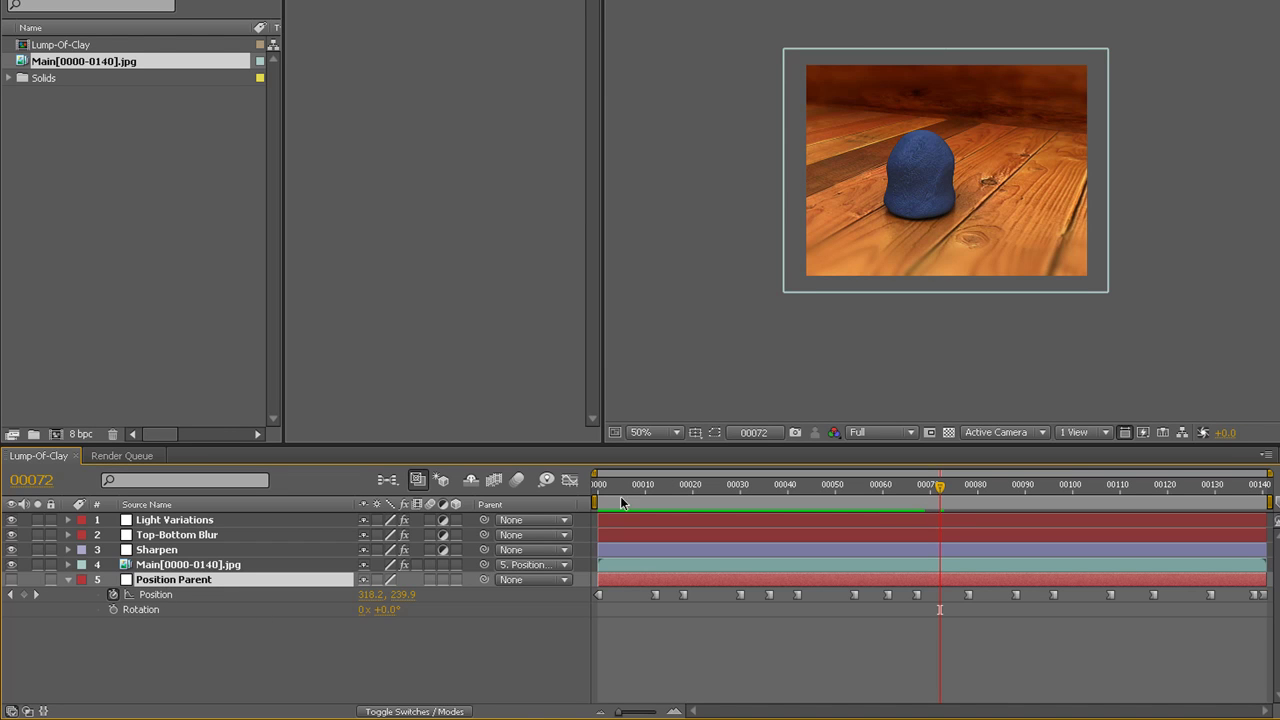
{"action": "key", "text": "Home"}
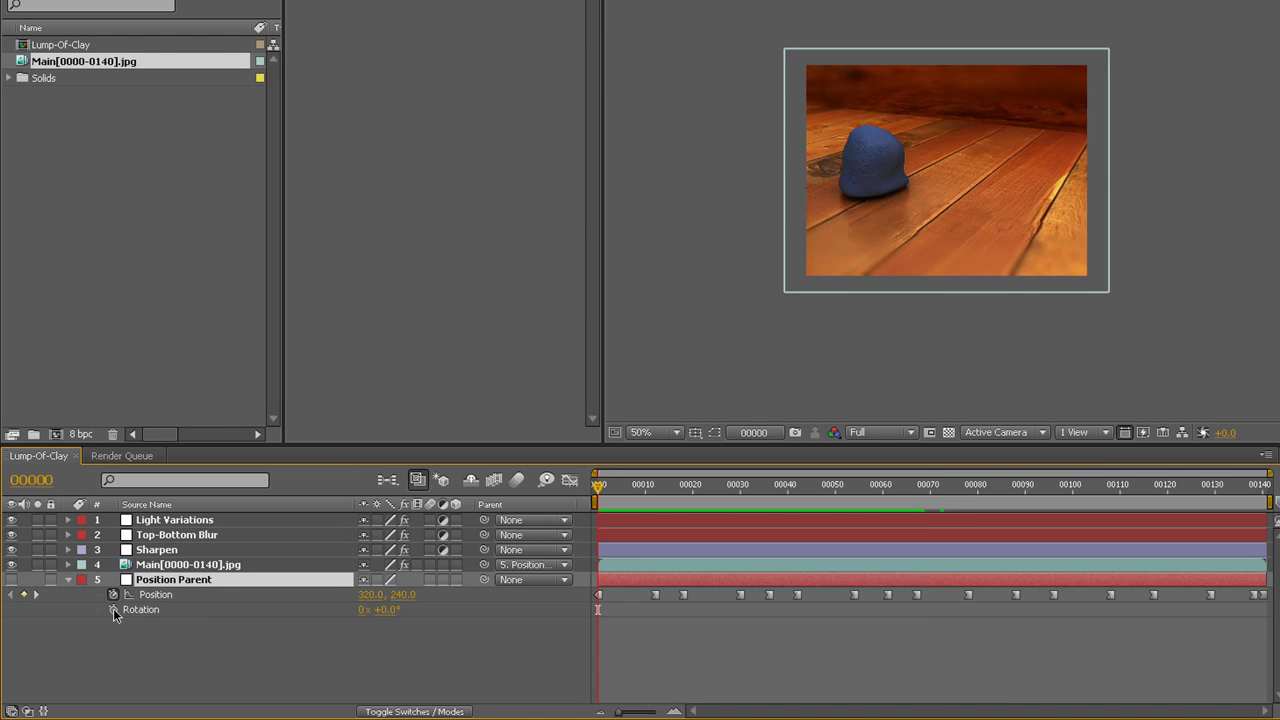
{"action": "left_click", "coordinate": [114, 610]}
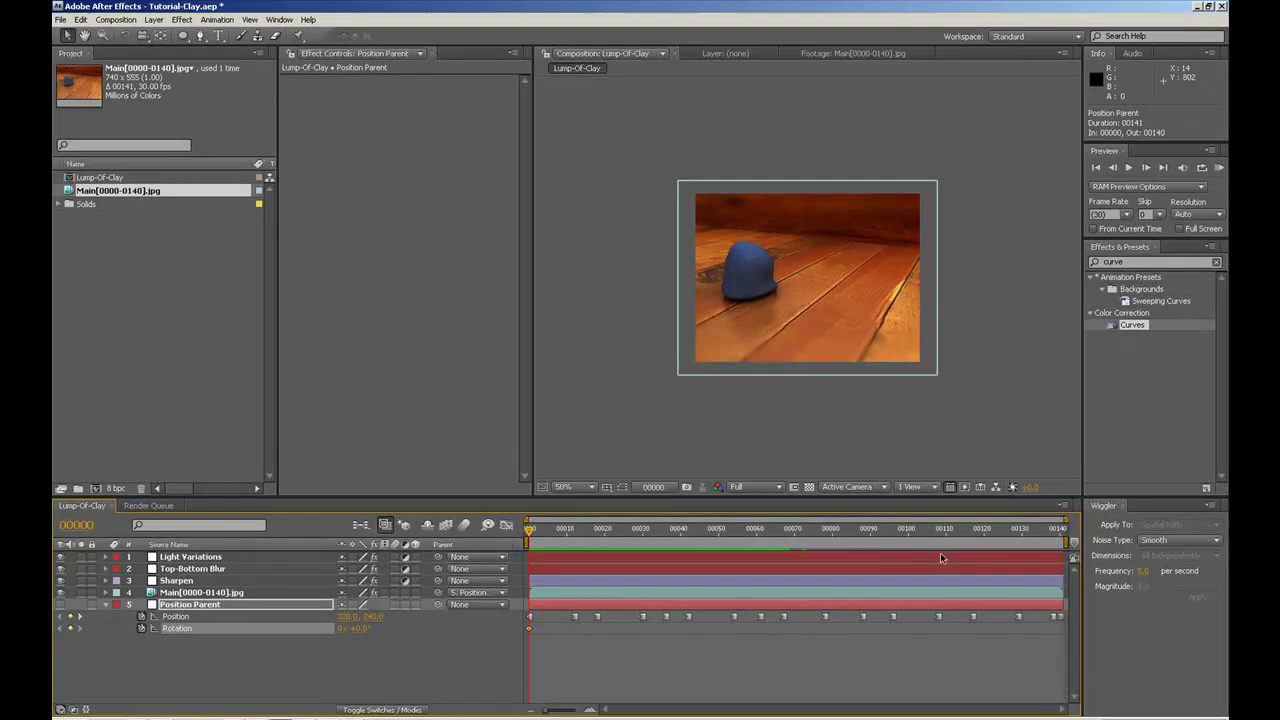
{"action": "key", "text": "End"}
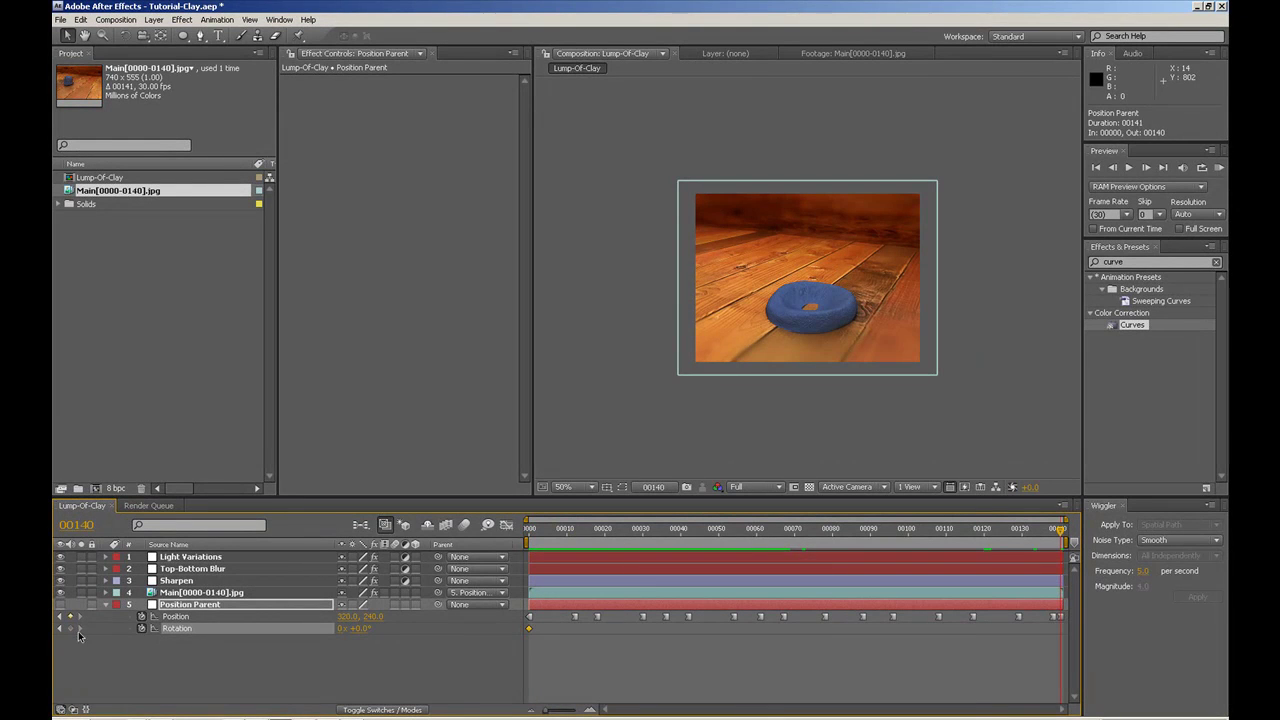
{"action": "left_click", "coordinate": [72, 629]}
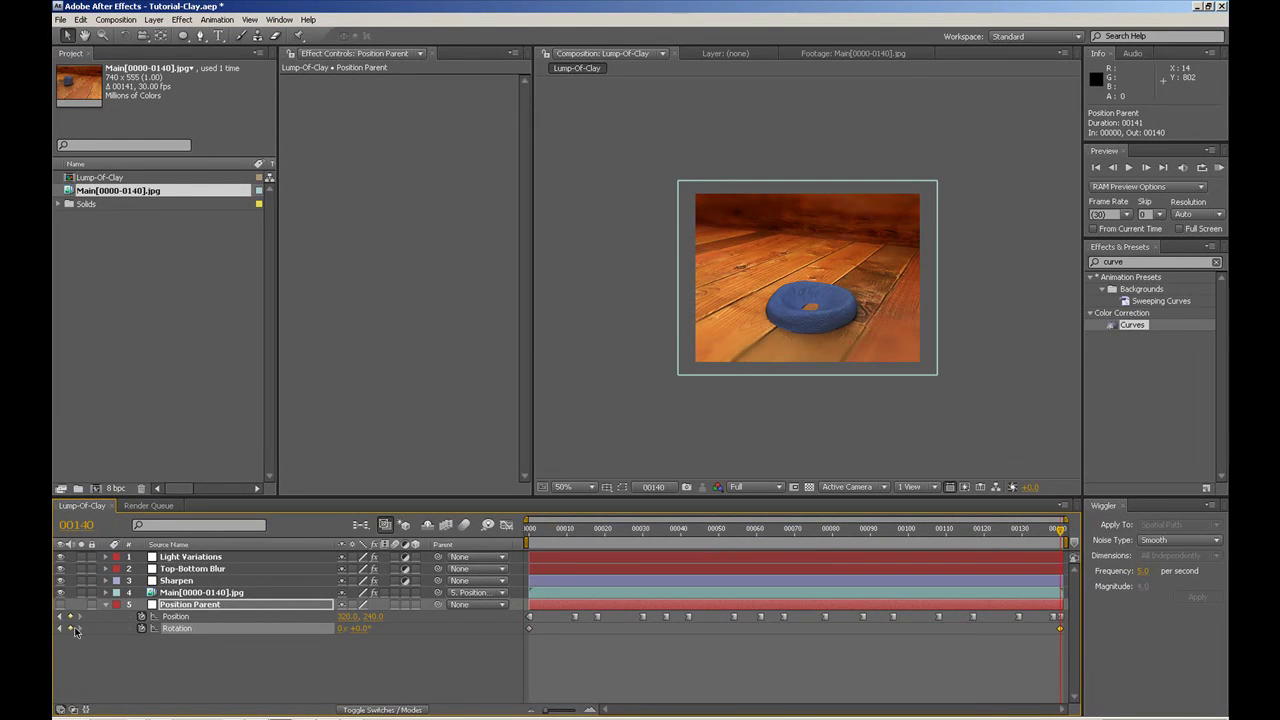
Try the Wiggler on both Rotation keyframes with frequency 5 and magnitude 4, check the tilt, and undo it
{"action": "left_click", "coordinate": [527, 628], "text": "shift"}
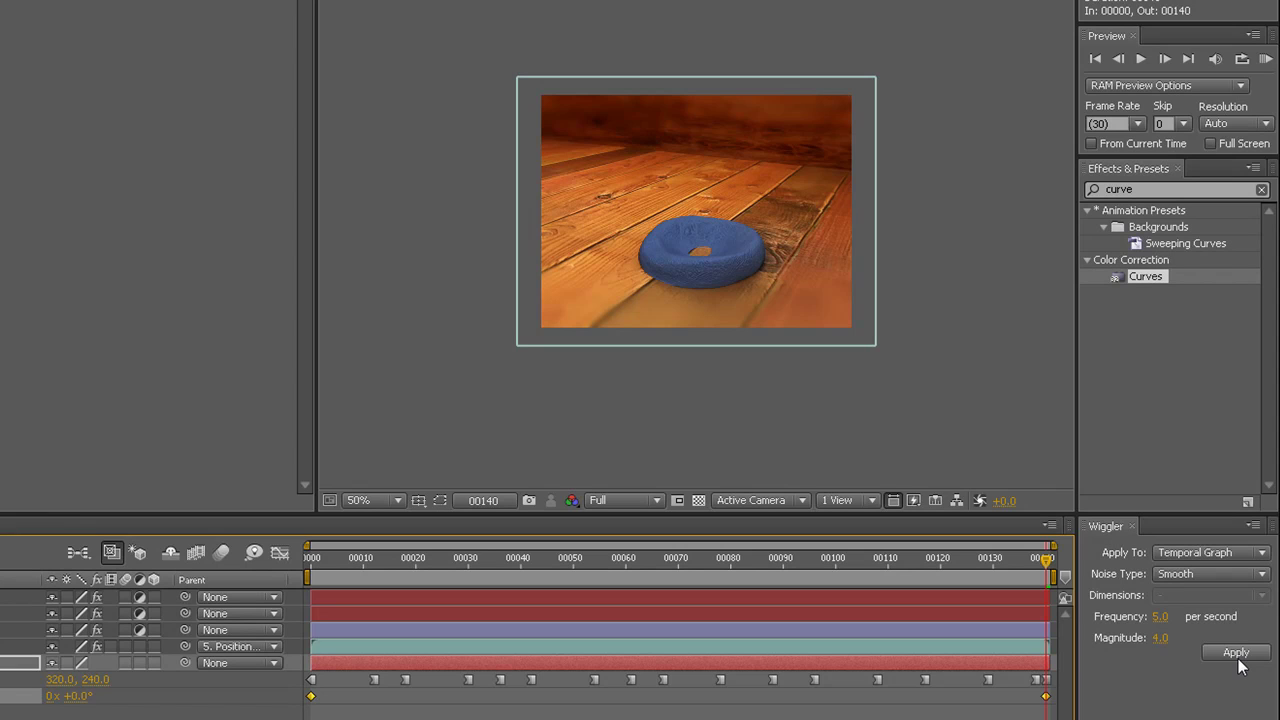
{"action": "left_click", "coordinate": [1236, 655]}
{"action": "left_click_drag", "start_coordinate": [341, 570], "coordinate": [624, 568]}
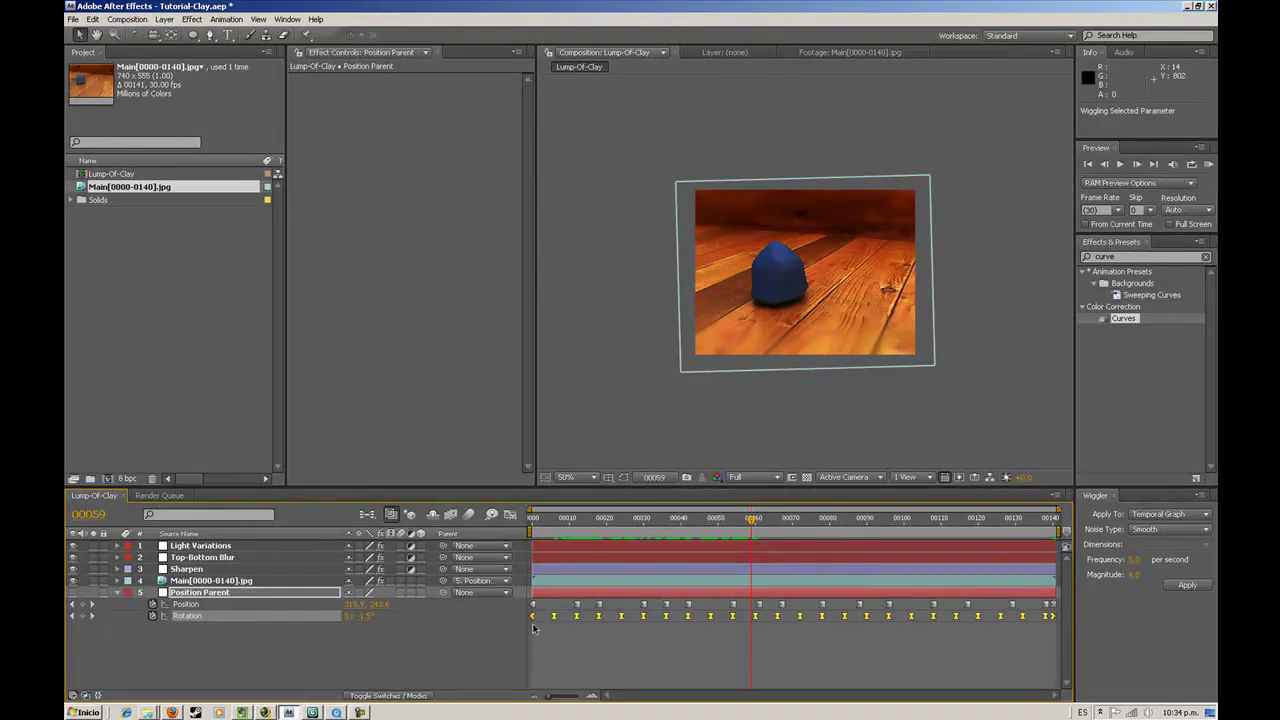
{"action": "key", "text": "ctrl+z"}
Apply the Wiggler to Position Parent's Rotation keyframes with frequency 3 and magnitude 1, and scrub the timeline to check it
{"action": "key", "text": "End"}
{"action": "left_click", "coordinate": [1163, 617]}
{"action": "left_click", "coordinate": [211, 647]}
{"action": "left_click", "coordinate": [1052, 615]}
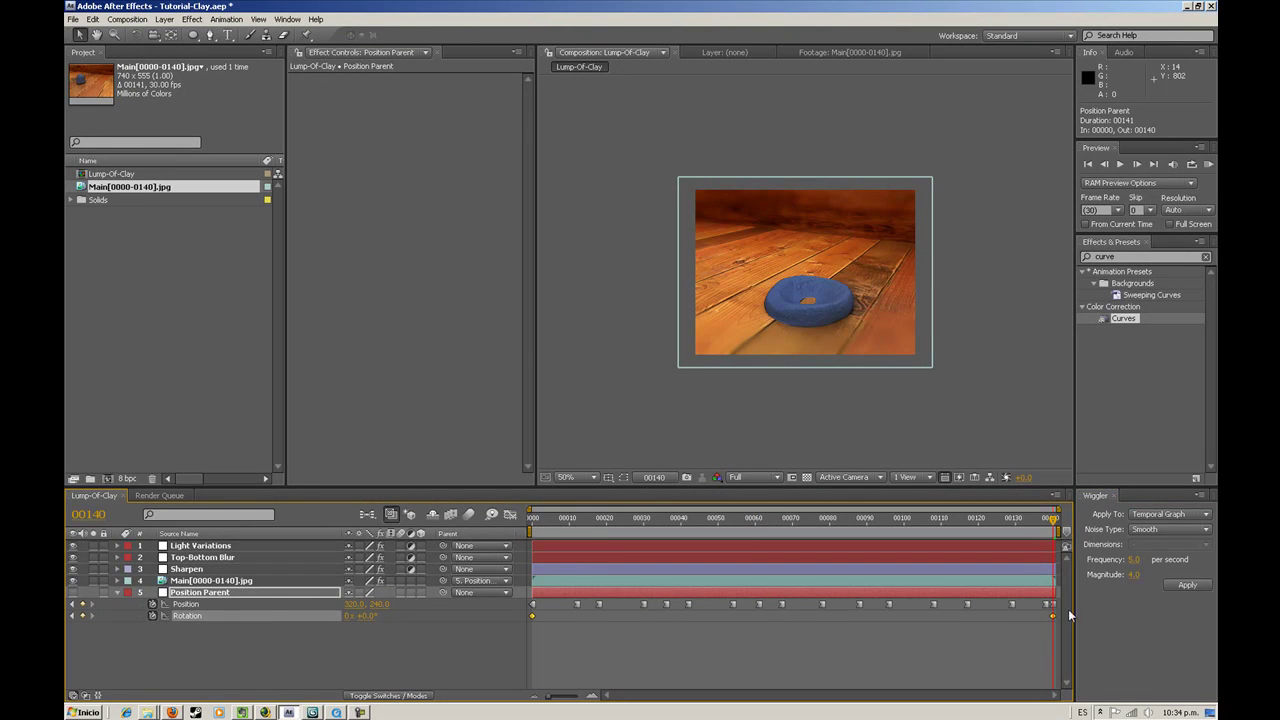
{"action": "left_click", "coordinate": [1133, 559]}
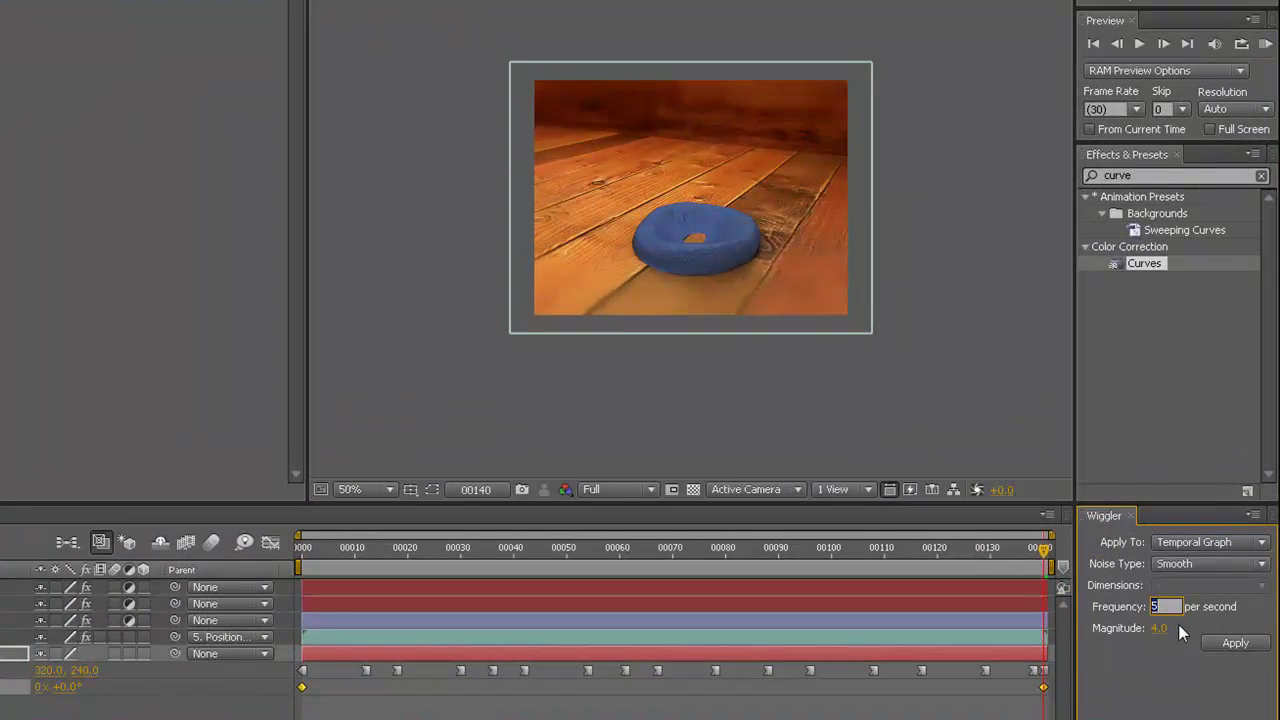
{"action": "key", "text": "Tab"}
{"action": "type", "text": "1"}
{"action": "left_click", "coordinate": [1236, 644]}
{"action": "left_click_drag", "start_coordinate": [300, 550], "coordinate": [609, 556]}
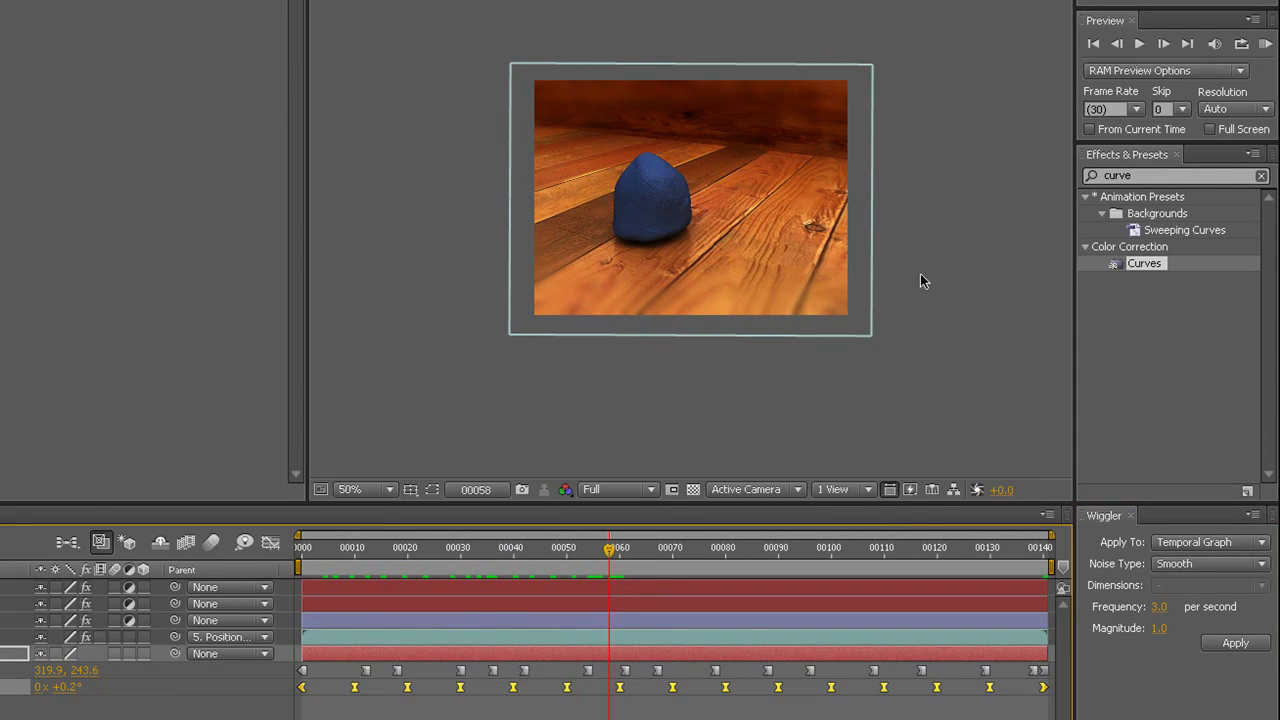
{"action": "left_click_drag", "start_coordinate": [372, 548], "coordinate": [1195, 600]}
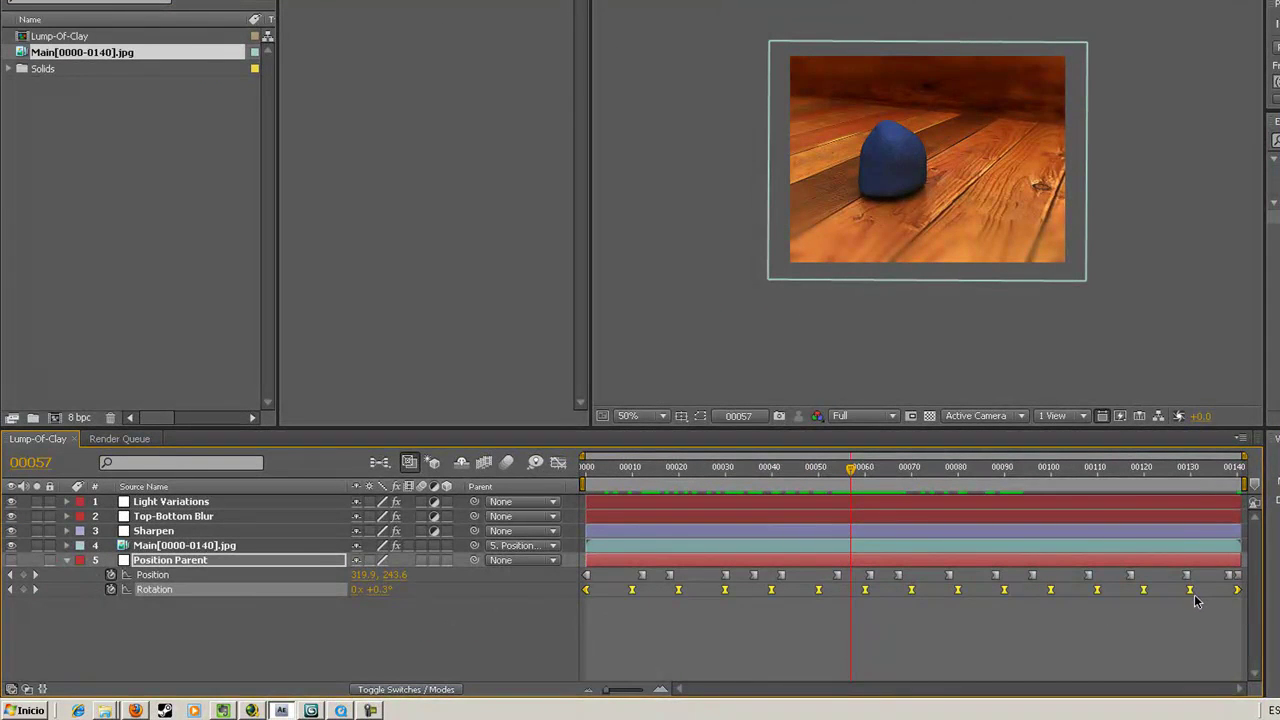
Set the temporal interpolation of all Rotation keyframes to Hold and scrub from the start to about frame 64
{"action": "right_click", "coordinate": [1195, 600]}
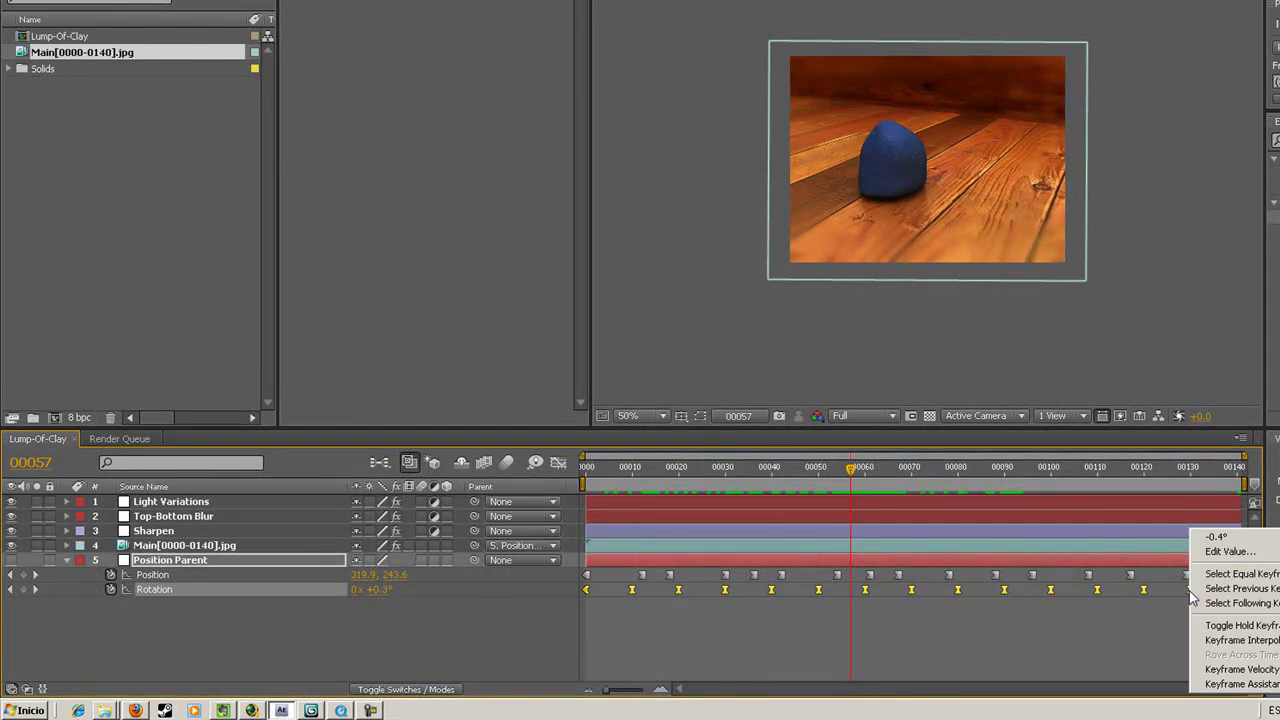
{"action": "left_click", "coordinate": [1224, 640]}
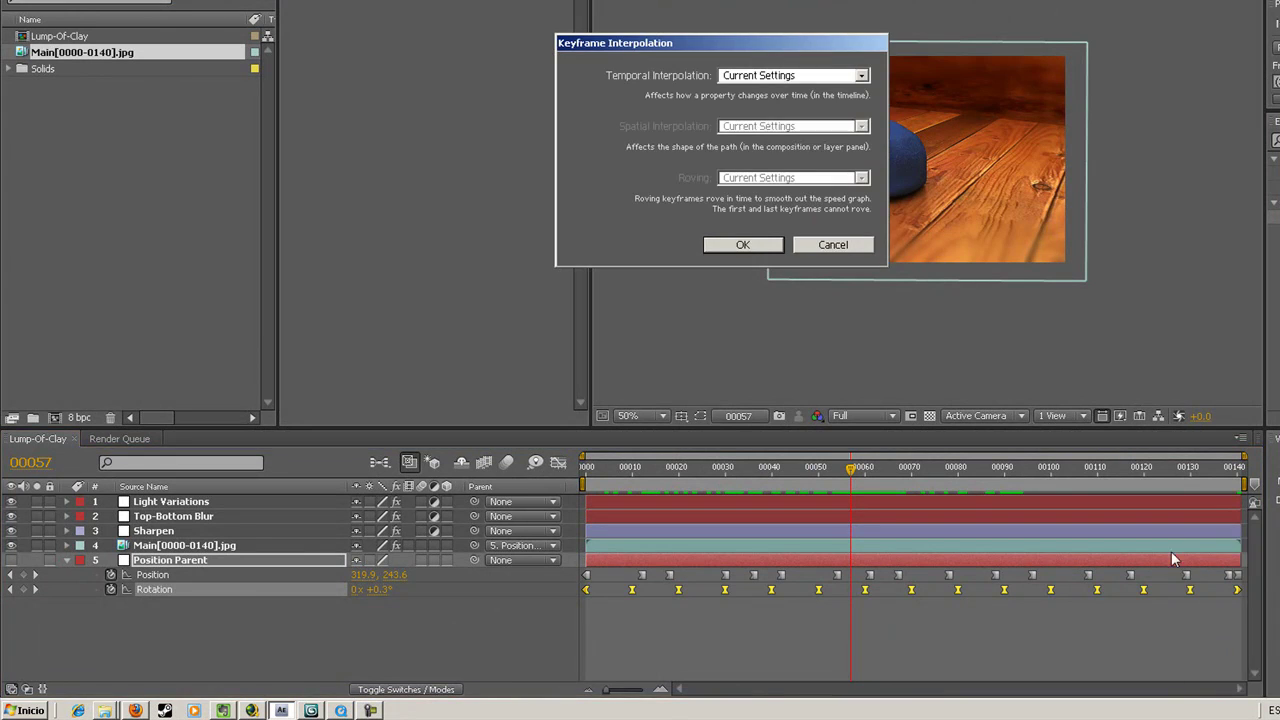
{"action": "left_click", "coordinate": [757, 77]}
{"action": "left_click", "coordinate": [757, 160]}
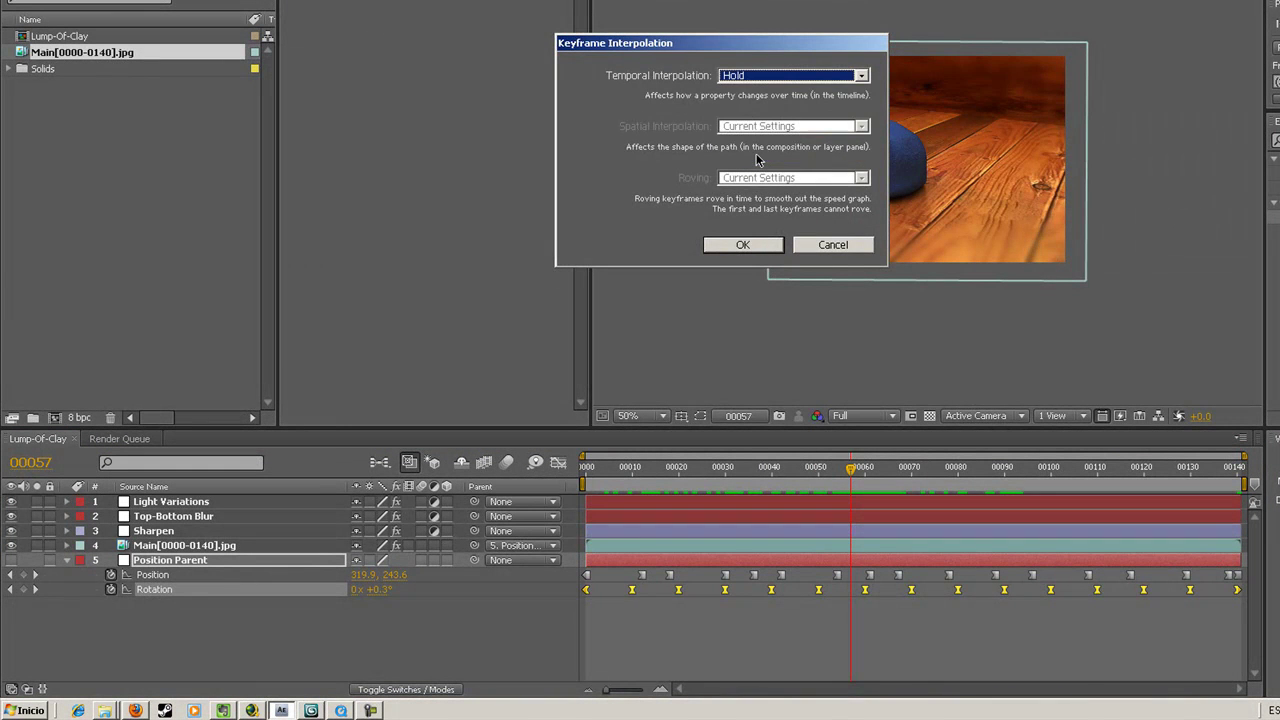
{"action": "left_click", "coordinate": [741, 244]}
{"action": "left_click_drag", "start_coordinate": [590, 470], "coordinate": [883, 505]}
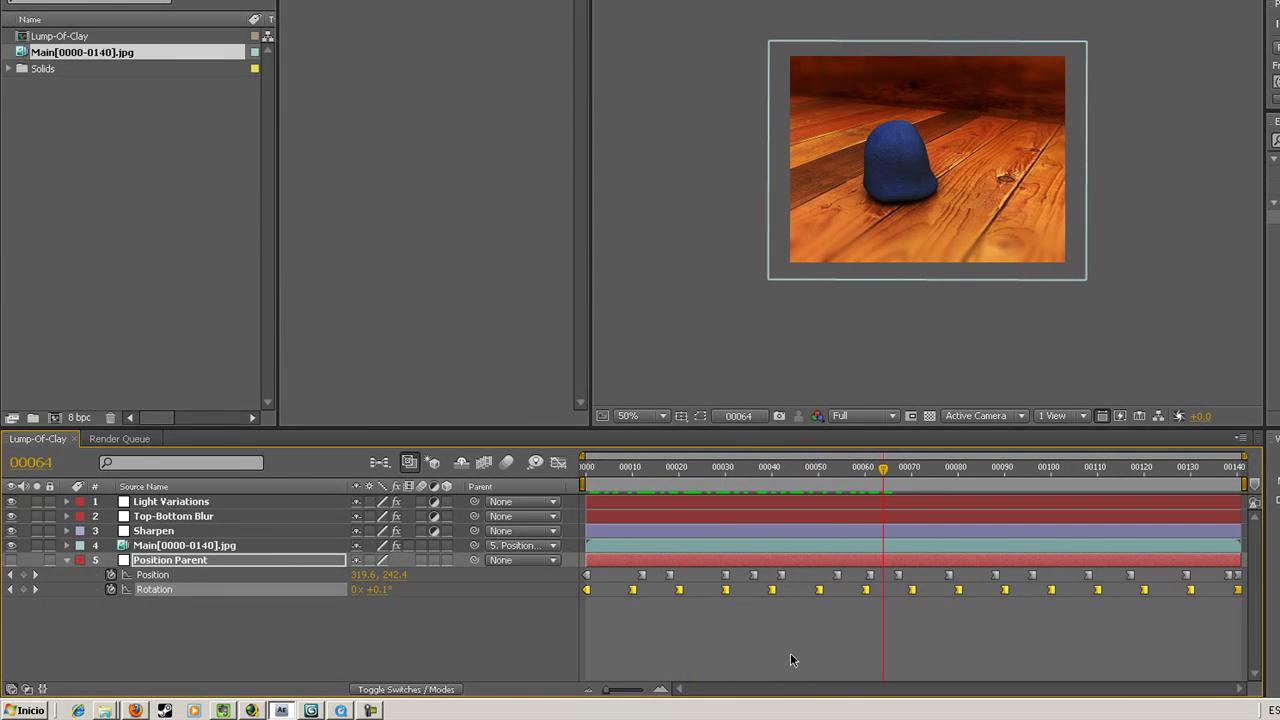
Move several of Position Parent's Rotation keyframes to irregular intervals and preview the animation
{"action": "left_click_drag", "start_coordinate": [818, 590], "coordinate": [796, 591]}
{"action": "mouse_move", "coordinate": [698, 606]}
{"action": "left_mouse_down"}
{"action": "mouse_move", "coordinate": [740, 600]}
{"action": "mouse_move", "coordinate": [721, 600]}
{"action": "left_mouse_up"}
{"action": "left_click_drag", "start_coordinate": [911, 590], "coordinate": [1020, 590]}
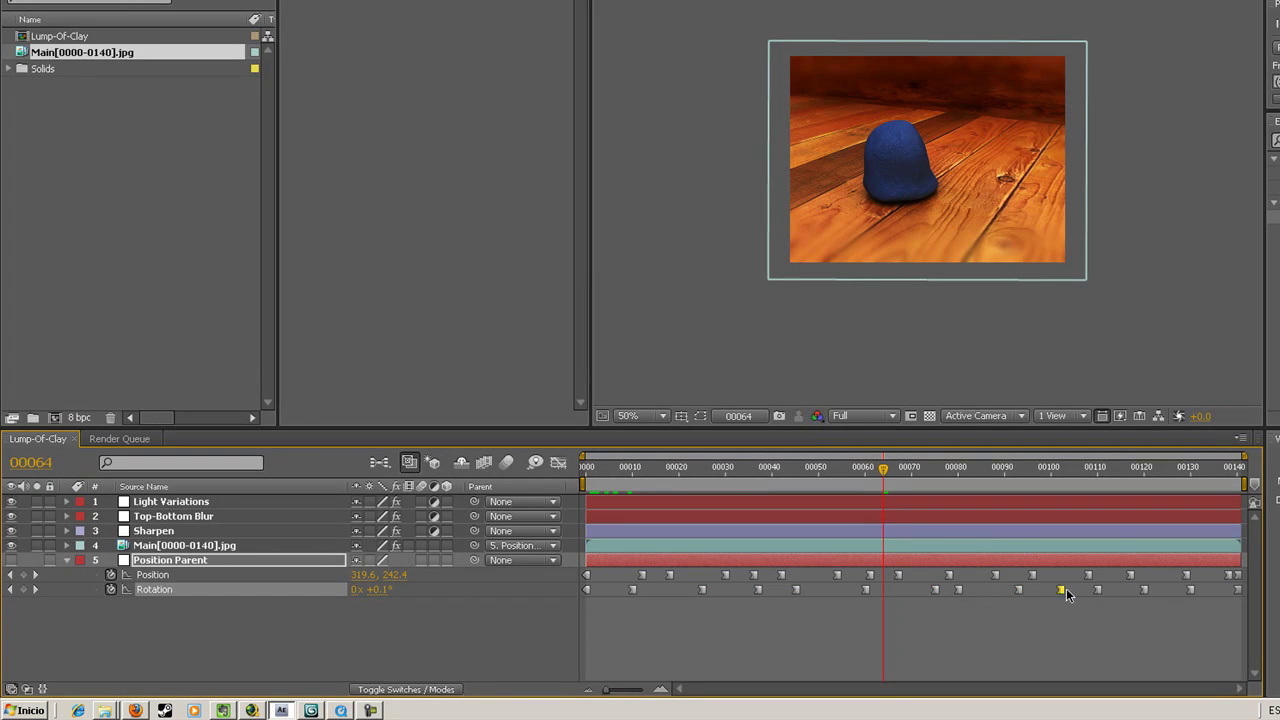
{"action": "left_click_drag", "start_coordinate": [1143, 590], "coordinate": [1108, 590]}
{"action": "key", "text": "space"}
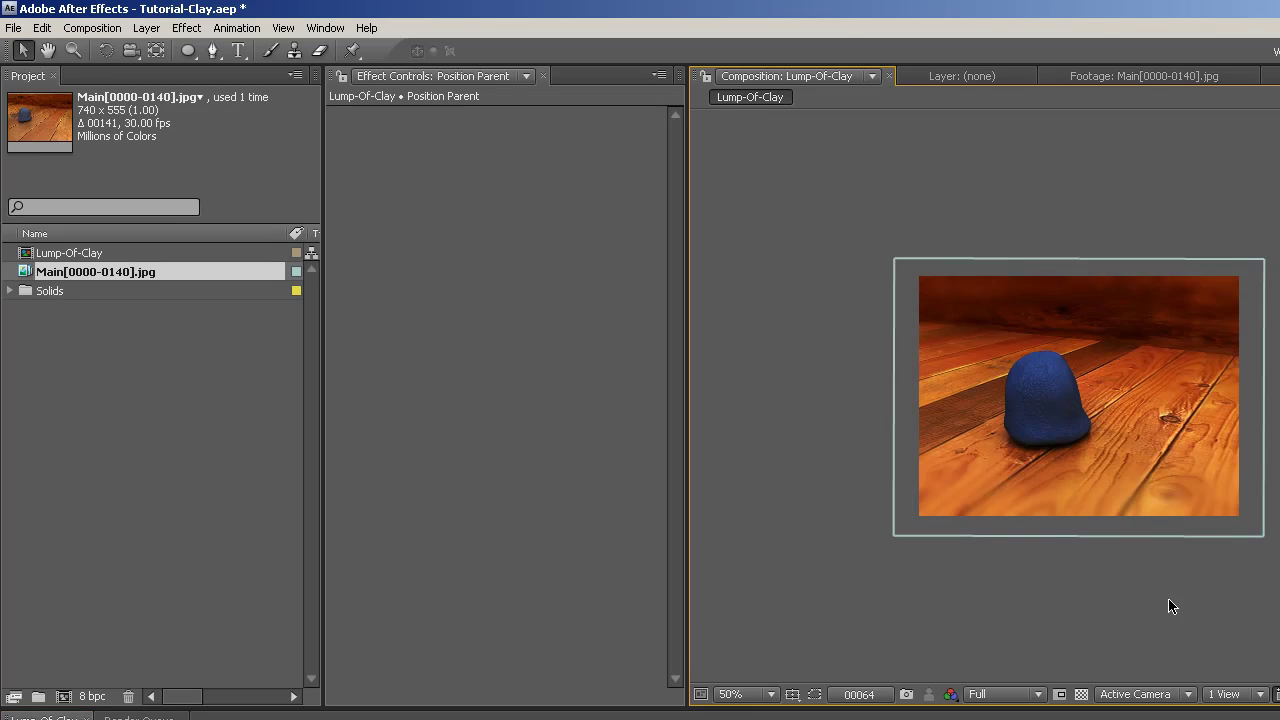
View the composition at 100% and scrub through the frames to about frame 132 to examine the combined shake and lighting
{"action": "scroll", "coordinate": [1167, 599], "scroll_direction": "up", "scroll_amount": 2}
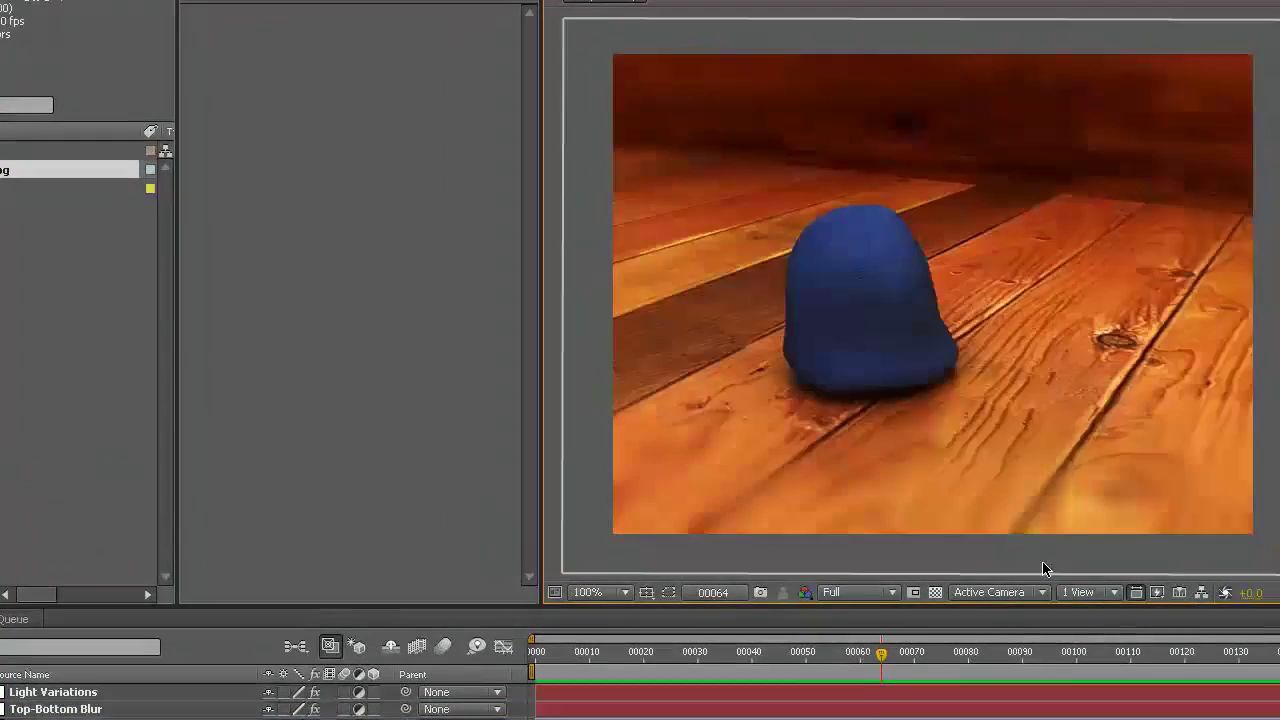
{"action": "left_click_drag", "start_coordinate": [556, 658], "coordinate": [1200, 693]}
{"action": "mouse_move", "coordinate": [1190, 693]}
{"action": "left_mouse_down"}
{"action": "mouse_move", "coordinate": [1178, 693]}
{"action": "mouse_move", "coordinate": [1230, 693]}
{"action": "mouse_move", "coordinate": [1211, 693]}
{"action": "left_mouse_up"}
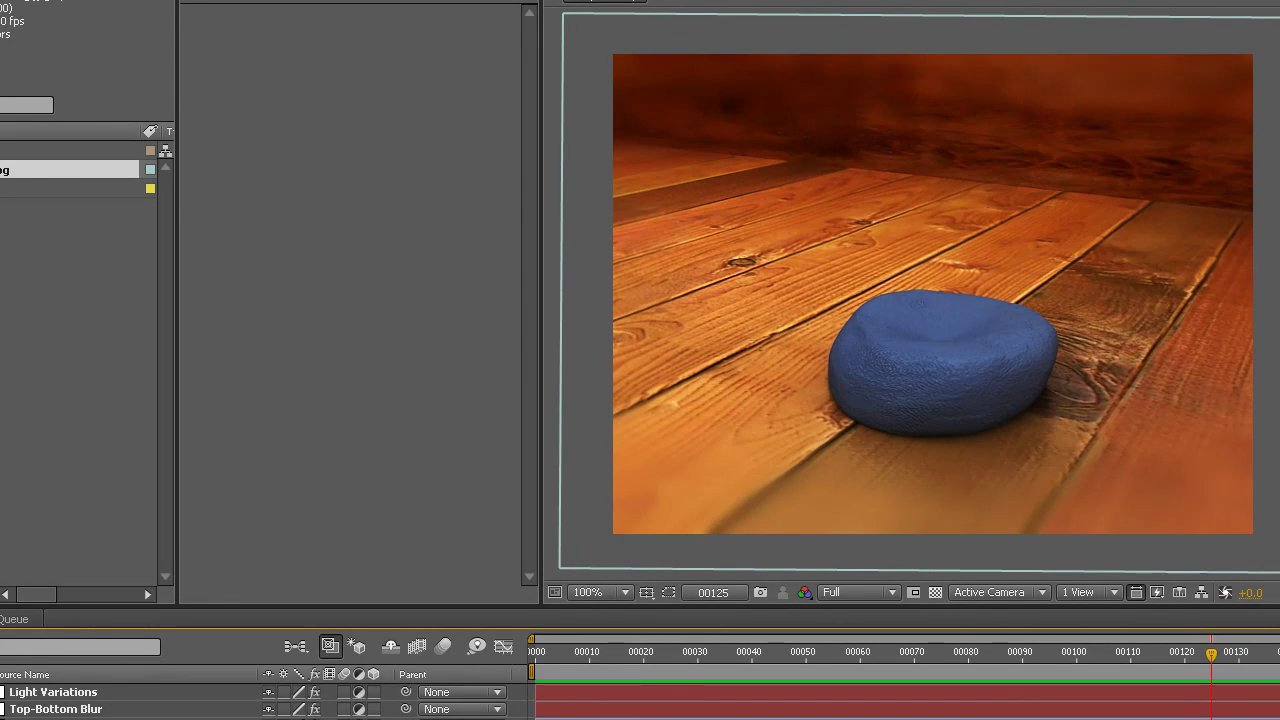
{"action": "left_click_drag", "start_coordinate": [1185, 655], "coordinate": [1141, 668]}
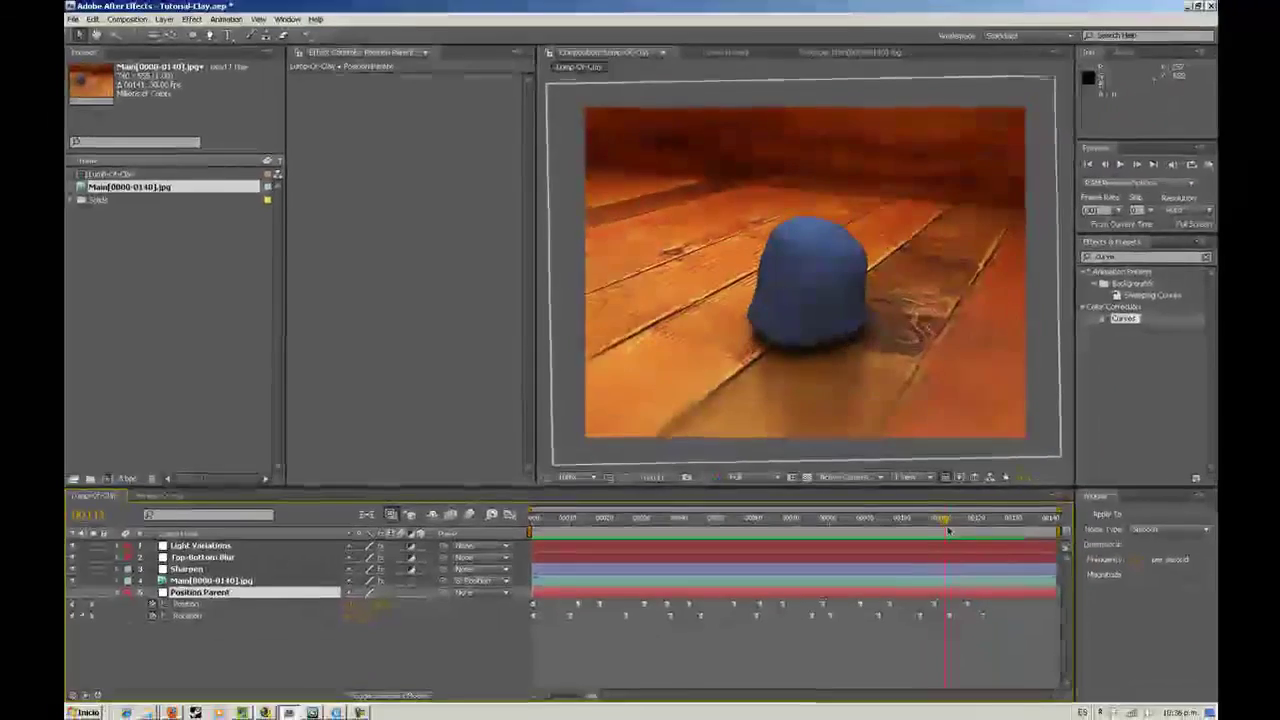
{"action": "left_click_drag", "start_coordinate": [948, 531], "coordinate": [1022, 531]}
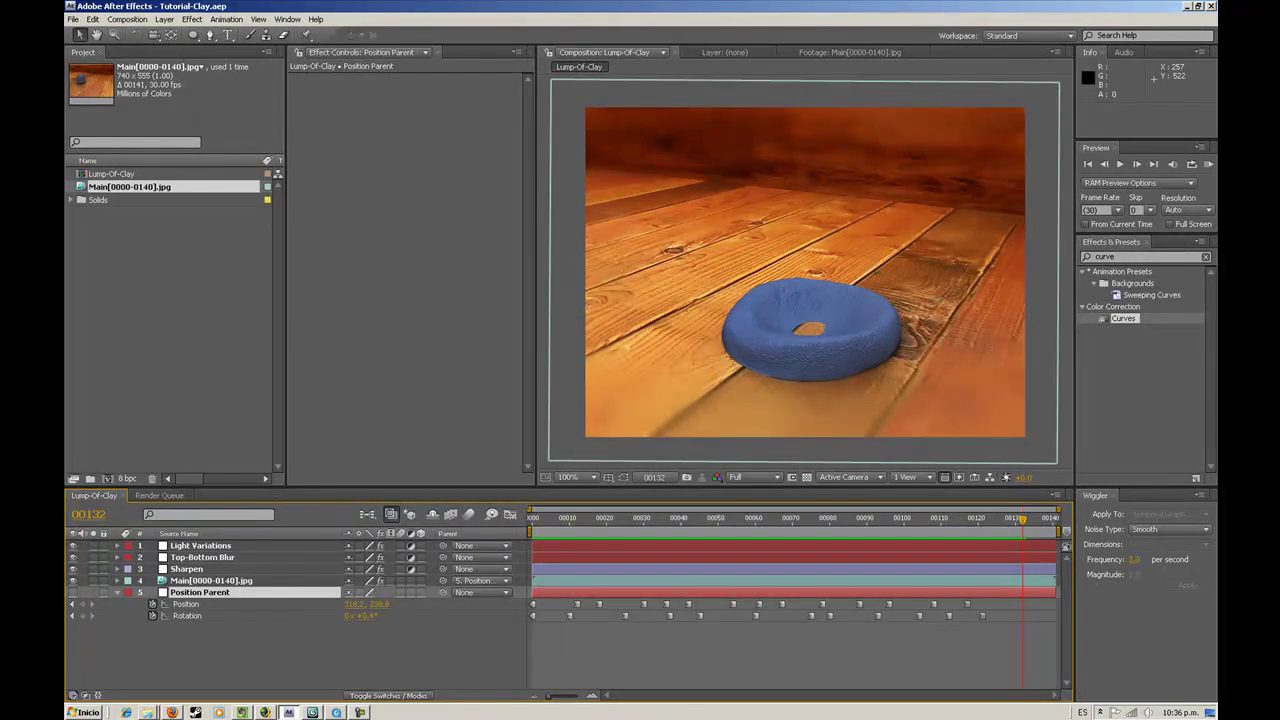
{"action": "left_click", "coordinate": [389, 364]}
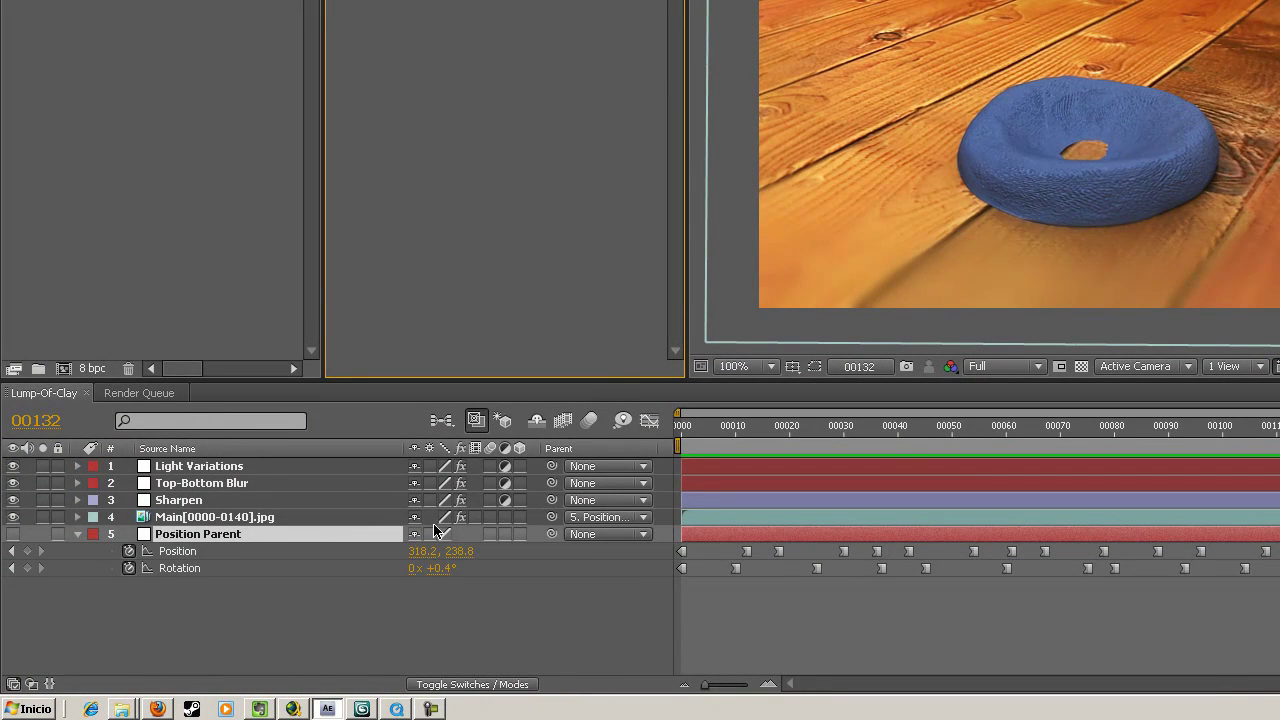
{"action": "left_click", "coordinate": [434, 587]}
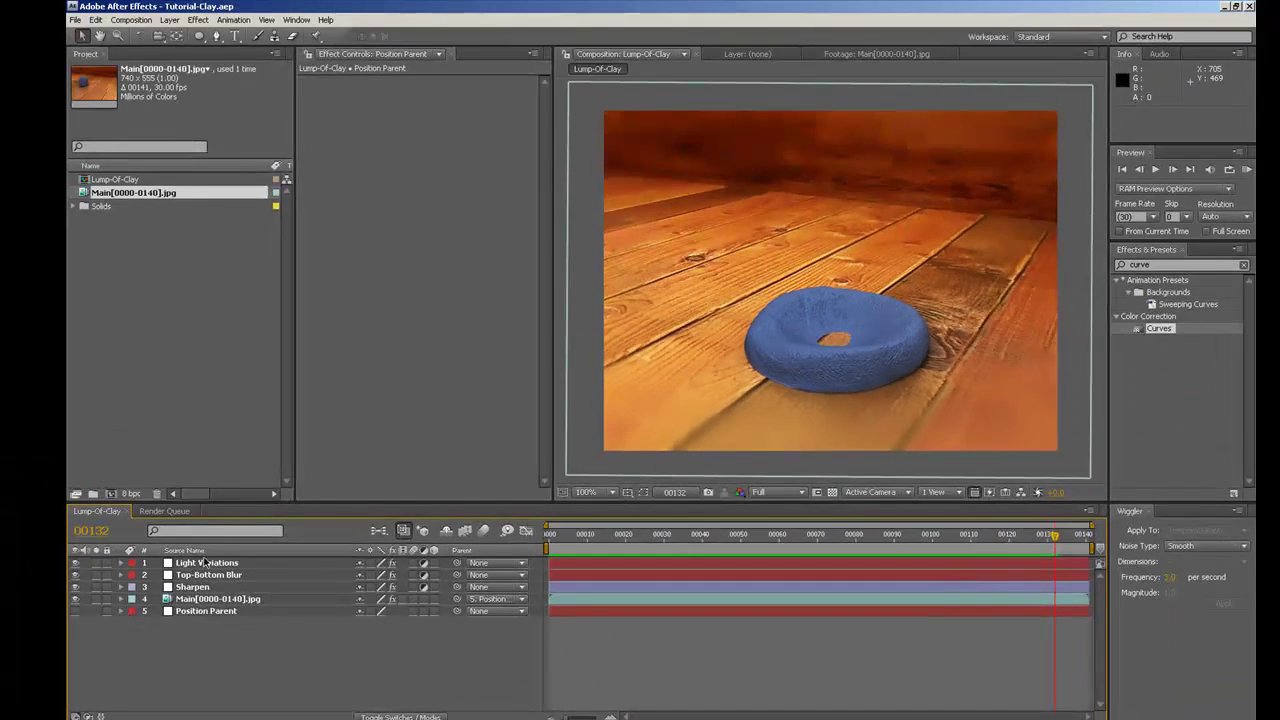
Add a new adjustment layer directly above the Light Variations layer
{"action": "left_click", "coordinate": [205, 562]}
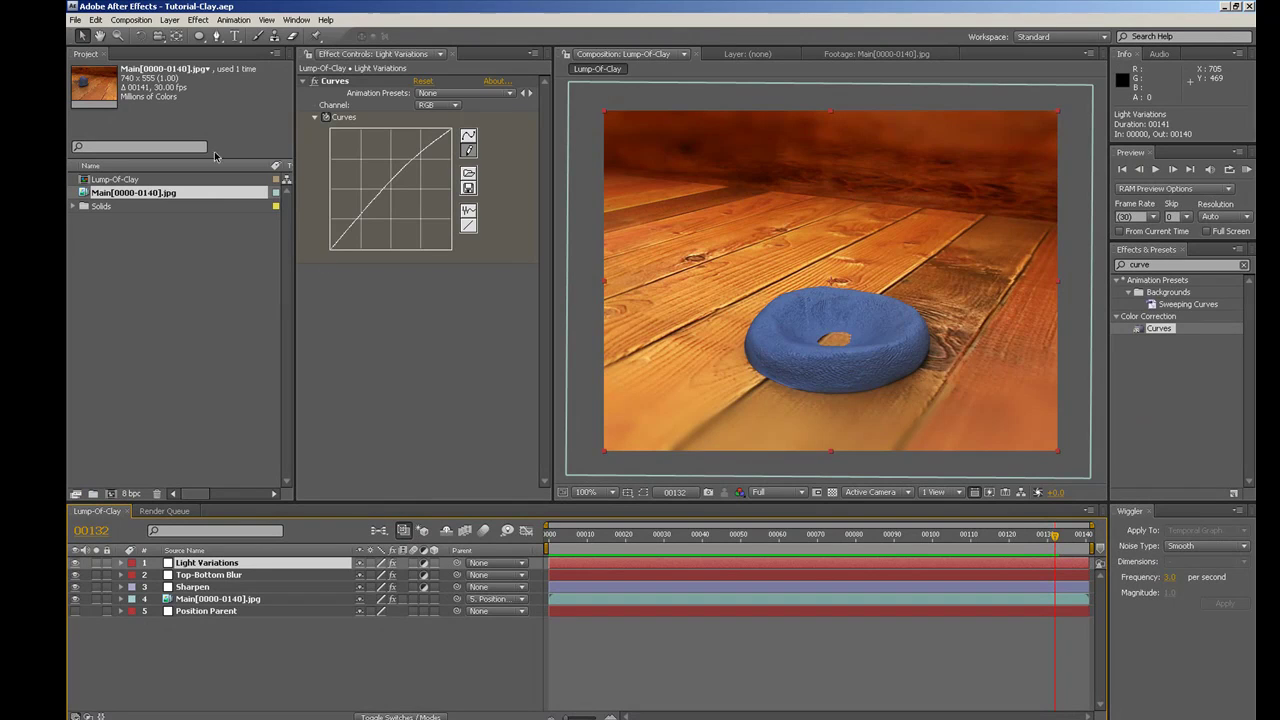
{"action": "left_click", "coordinate": [170, 20]}
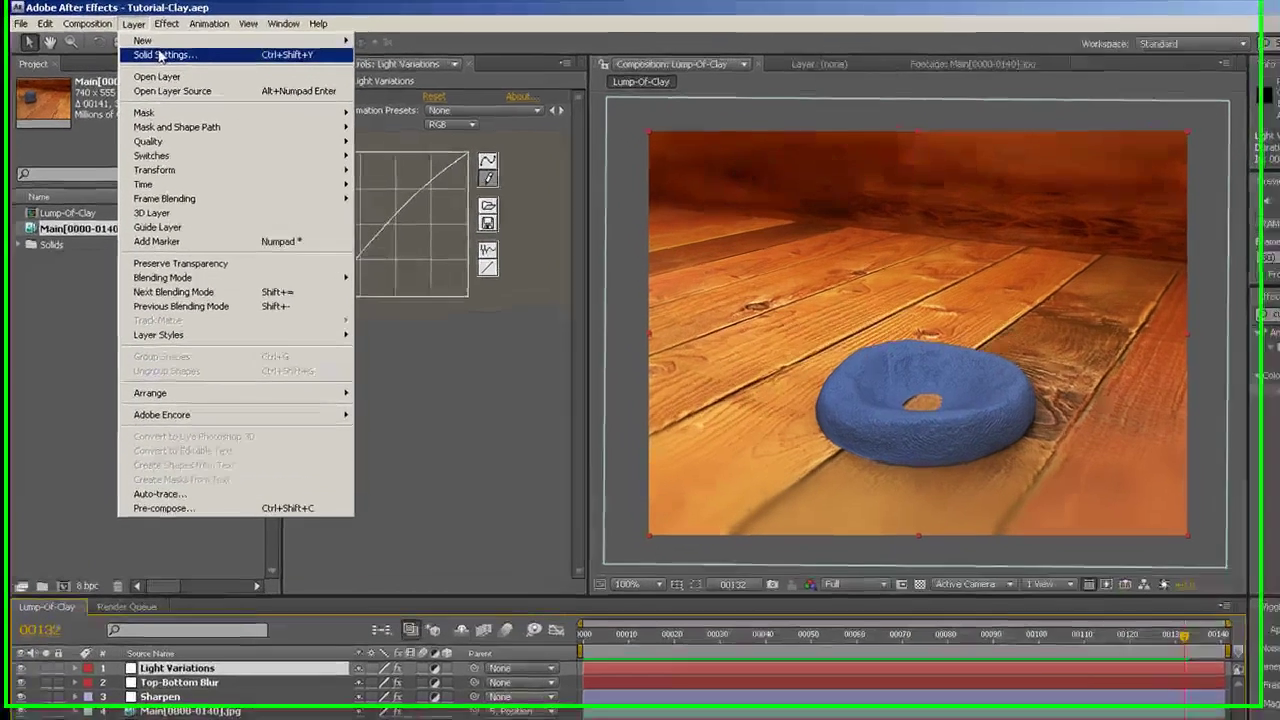
{"action": "mouse_move", "coordinate": [200, 34]}
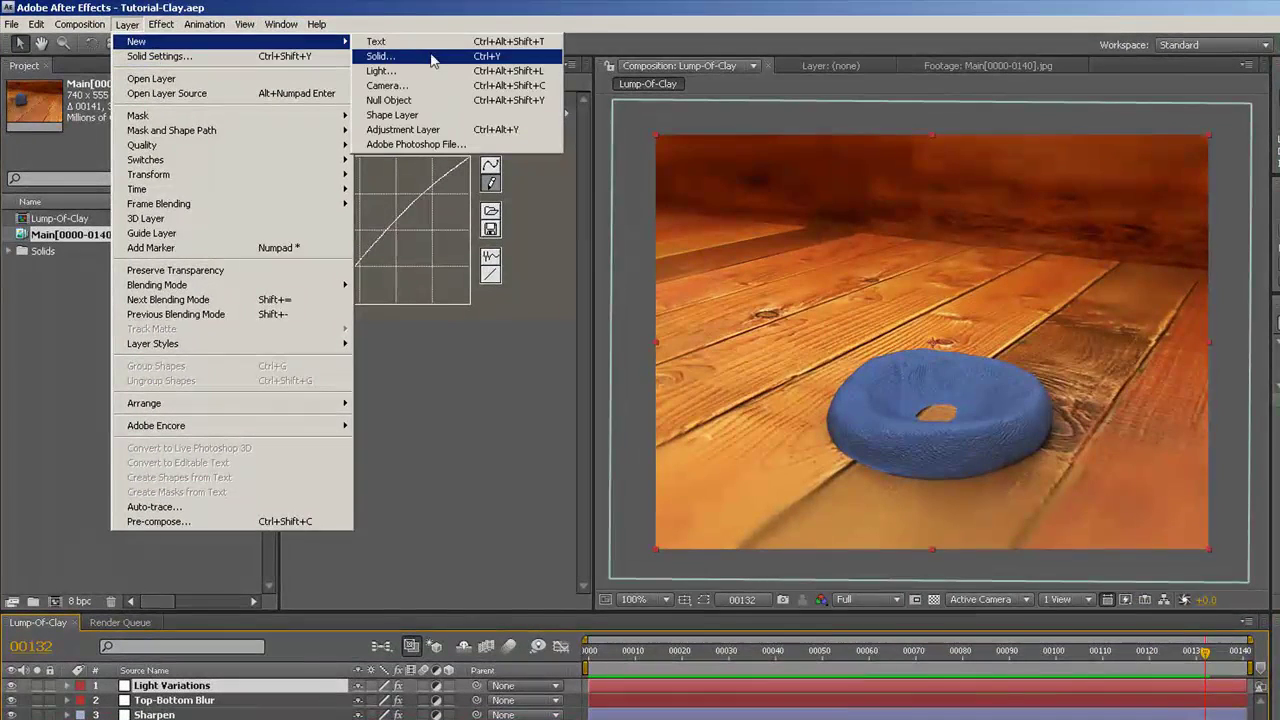
{"action": "left_click", "coordinate": [438, 130]}
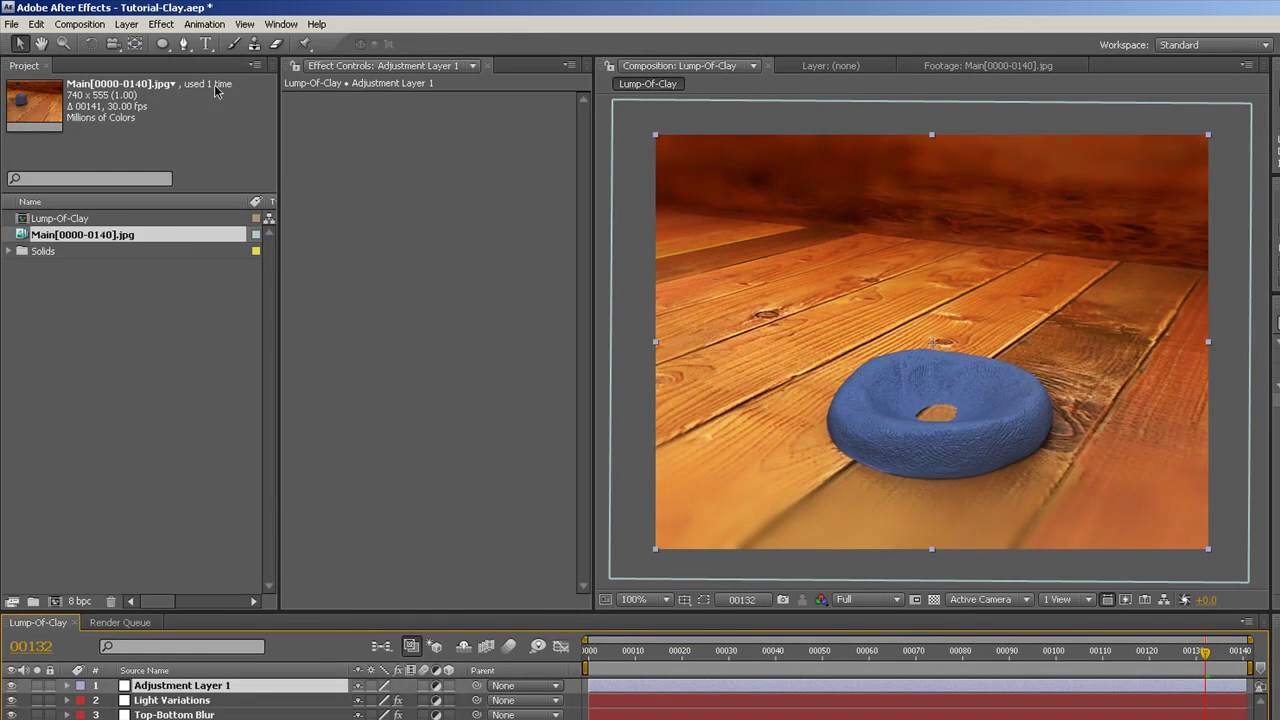
Rename the new adjustment layer to Time Posterize in its solid settings
{"action": "left_click", "coordinate": [128, 24]}
{"action": "left_click", "coordinate": [152, 56]}
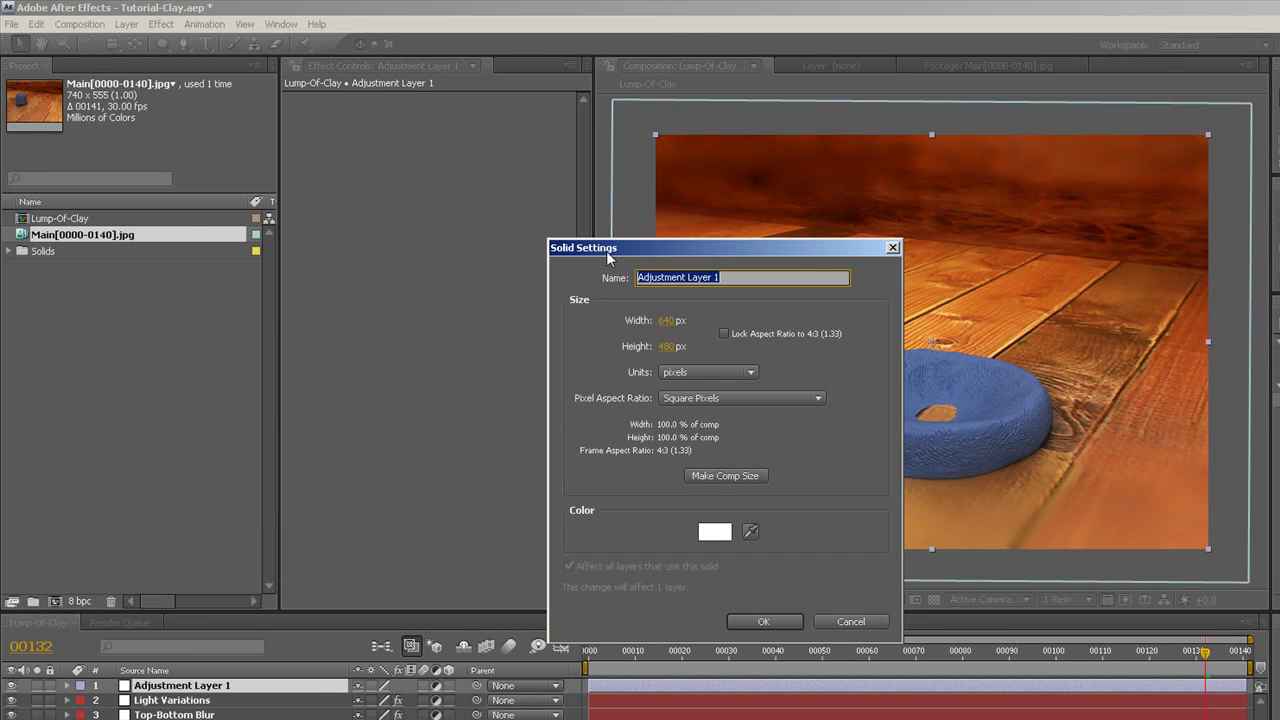
{"action": "type", "text": "Posterize"}
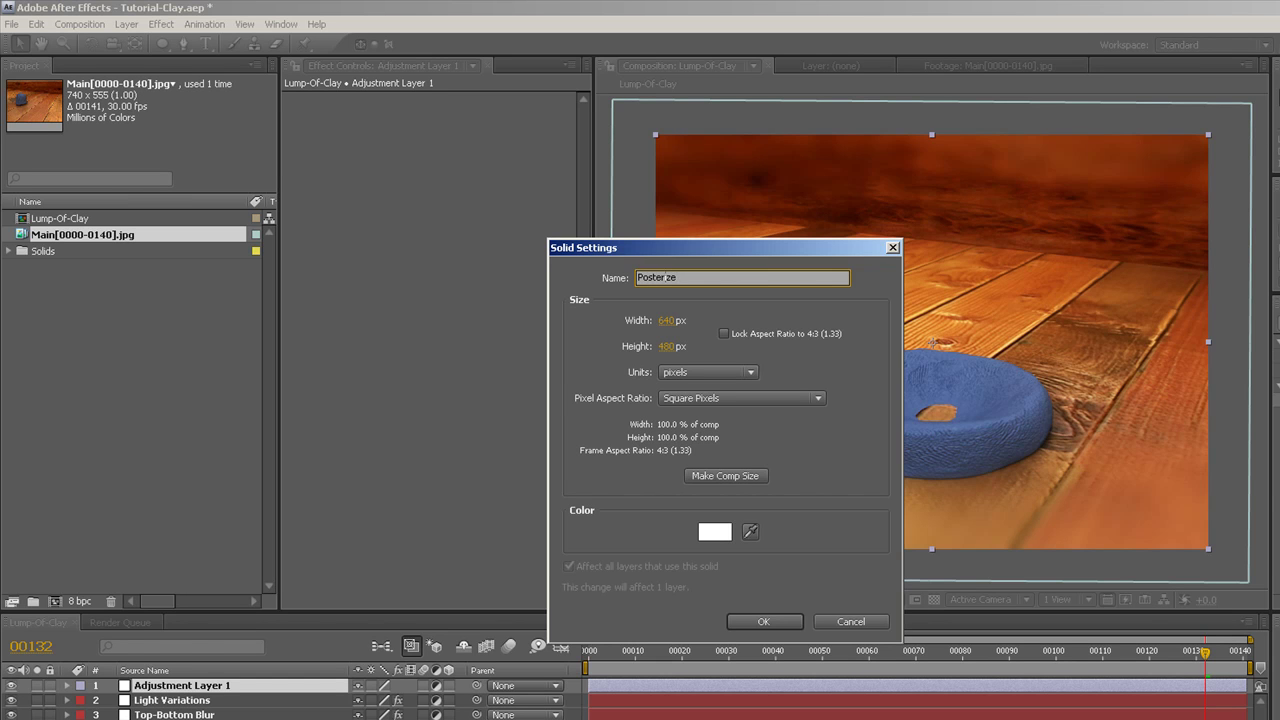
{"action": "type", "text": "Time"}
{"action": "key", "text": "Return"}
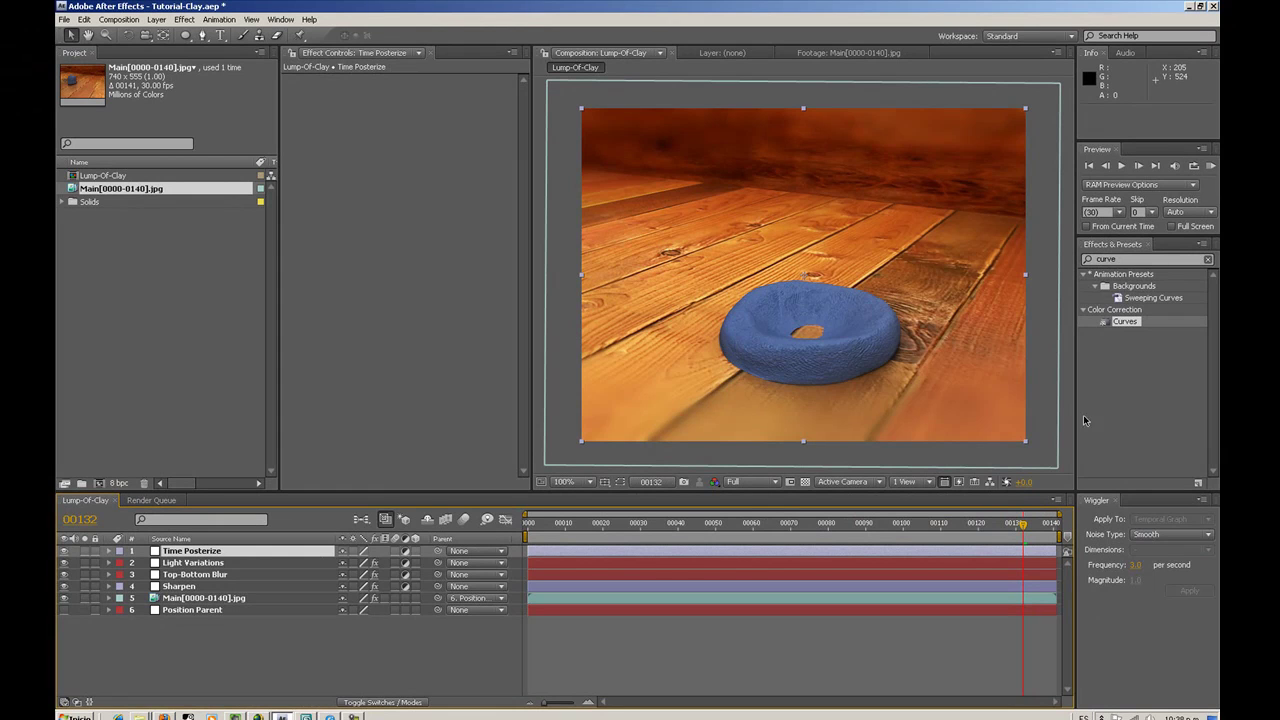
Find the Posterize Time effect and apply it to the Time Posterize adjustment layer
{"action": "left_click", "coordinate": [1115, 500]}
{"action": "double_click", "coordinate": [1110, 259]}
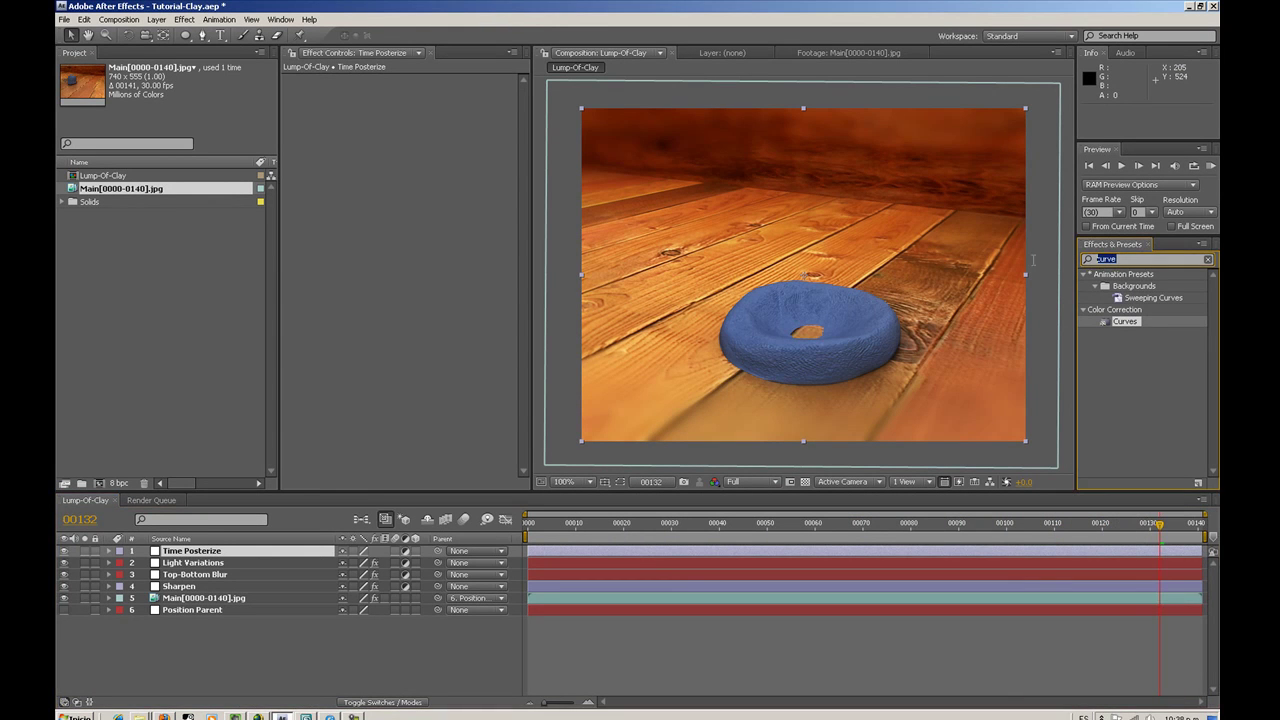
{"action": "type", "text": "poster"}
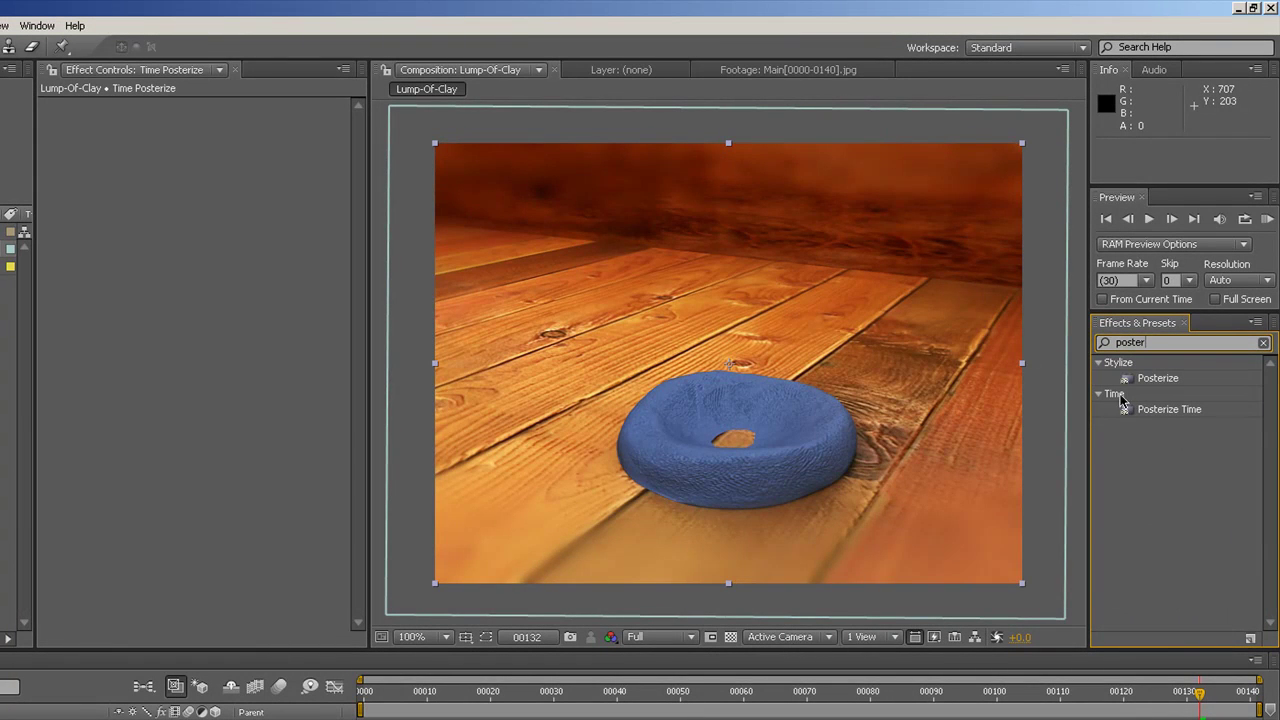
{"action": "left_click", "coordinate": [1158, 380]}
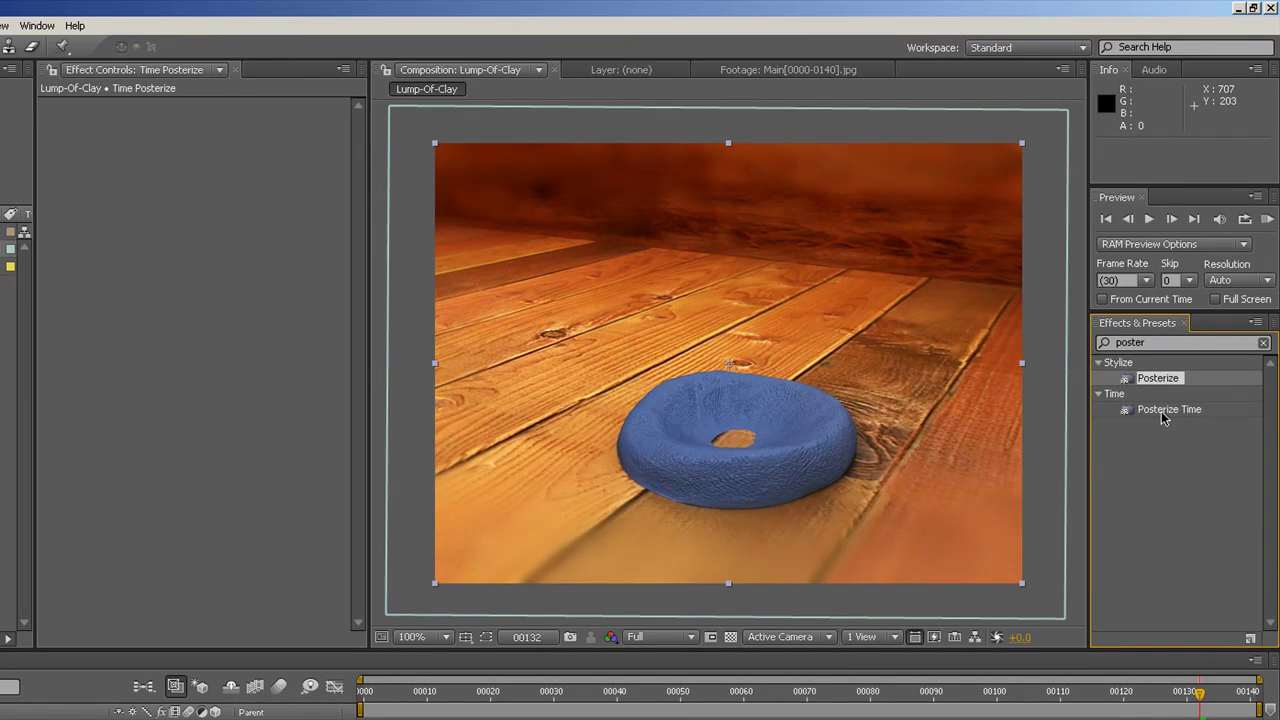
{"action": "left_click", "coordinate": [1162, 411]}
{"action": "left_click_drag", "start_coordinate": [1166, 408], "coordinate": [257, 283]}
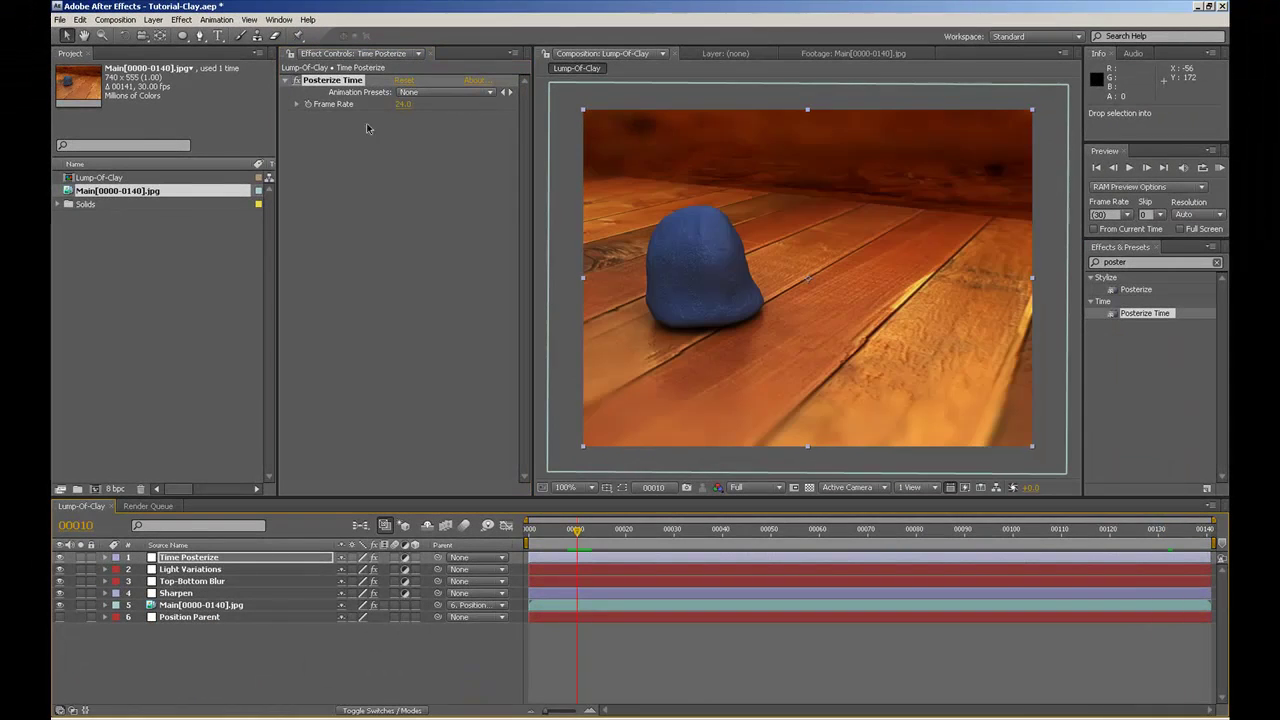
Set Posterize Time's Frame Rate to 8 and preview the opening frames of the animation
{"action": "left_click", "coordinate": [402, 104]}
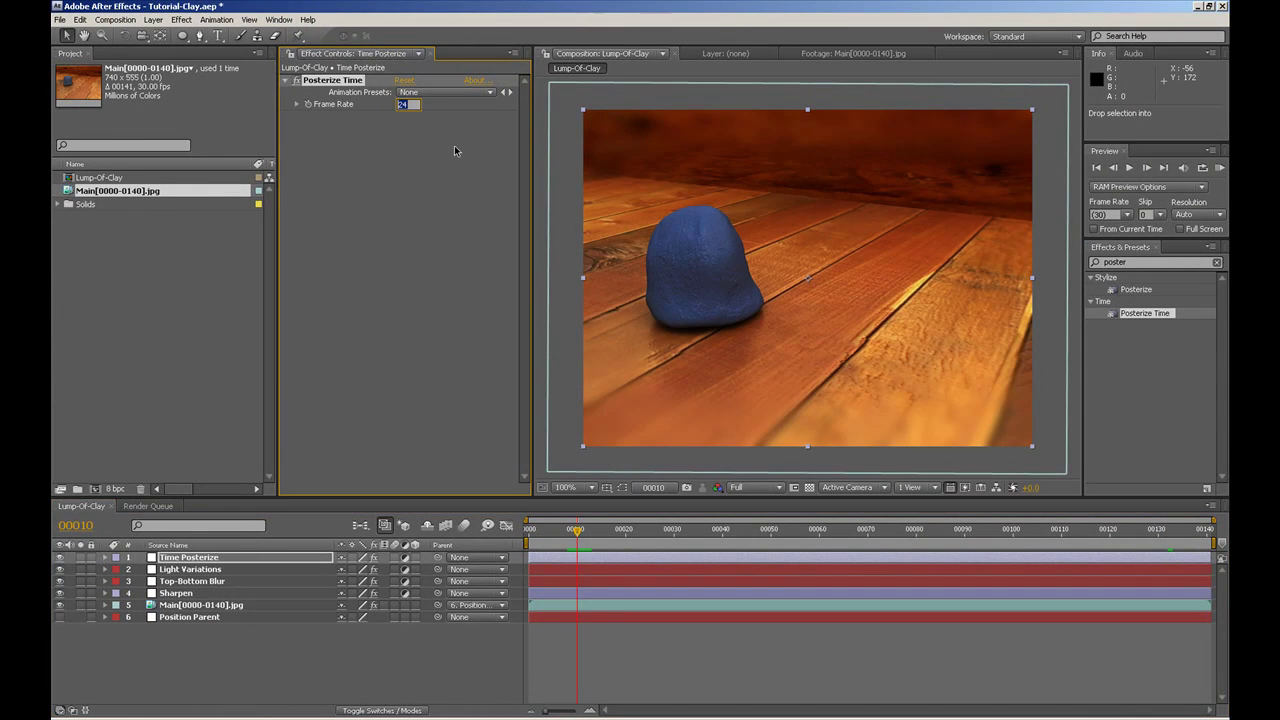
{"action": "type", "text": "8"}
{"action": "key", "text": "Return"}
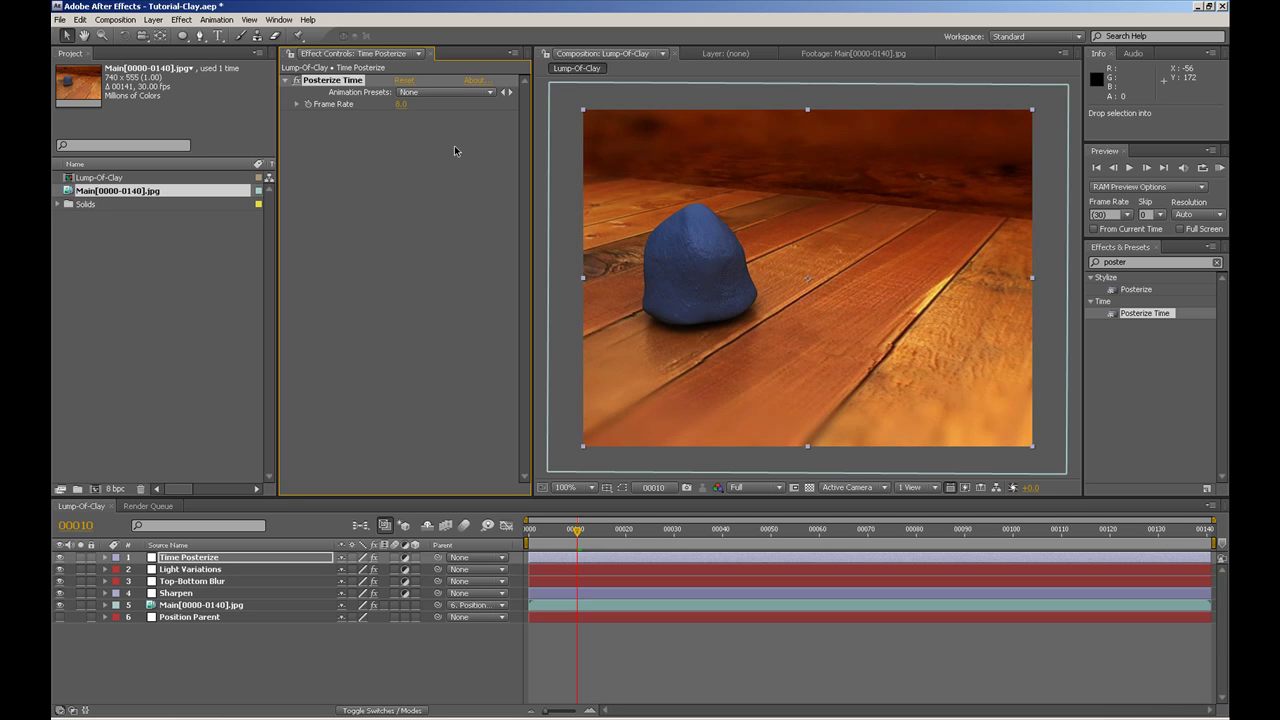
{"action": "left_click", "coordinate": [198, 560]}
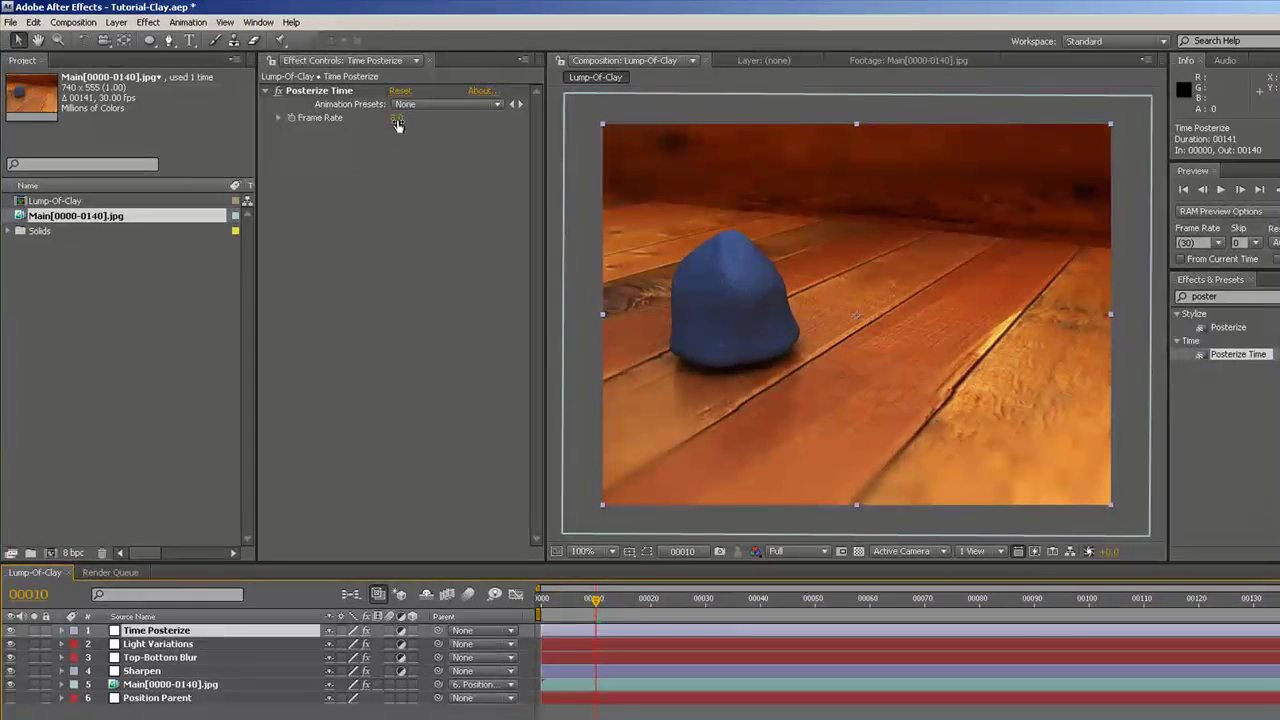
{"action": "key", "text": "KP_0"}
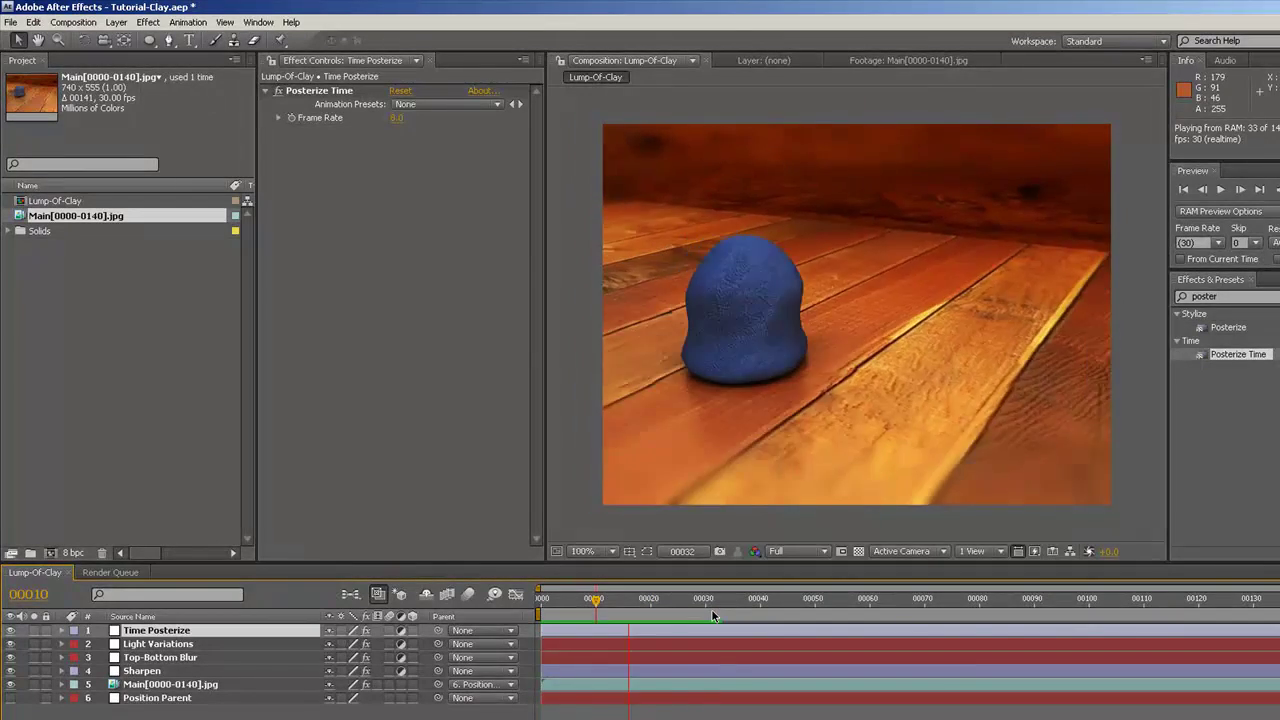
{"action": "key", "text": "space"}
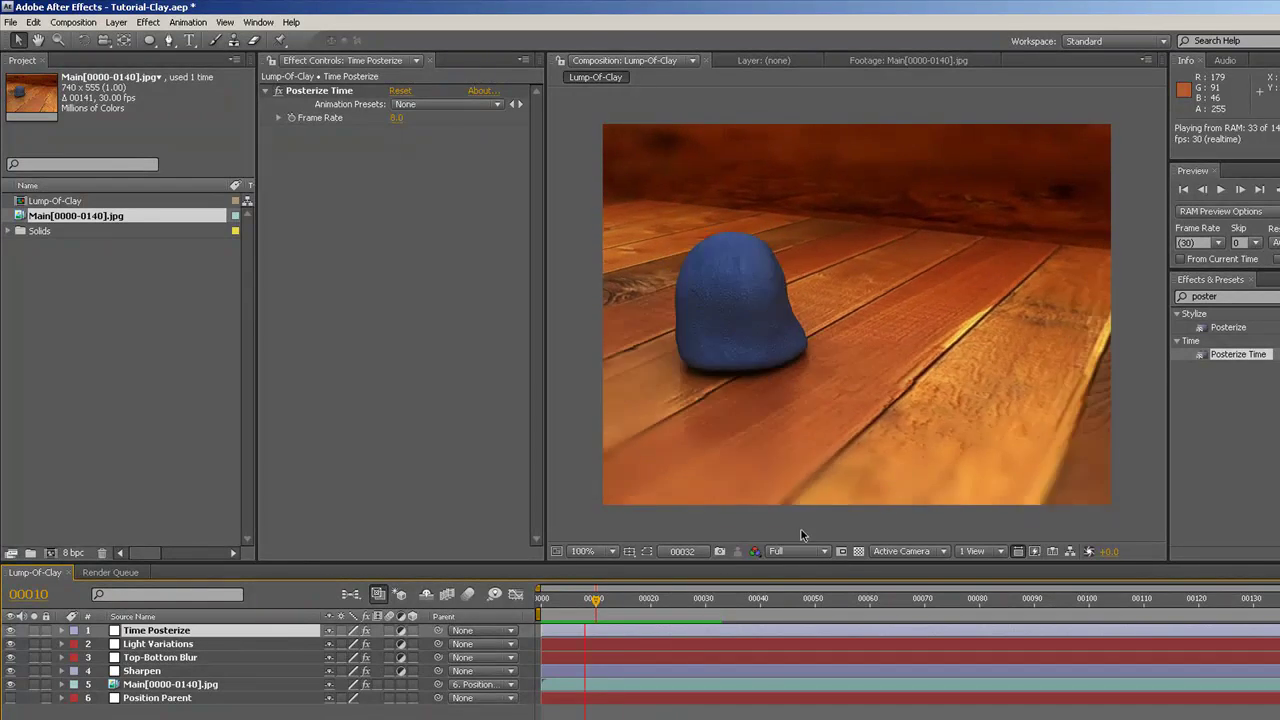
{"action": "left_click", "coordinate": [648, 604]}
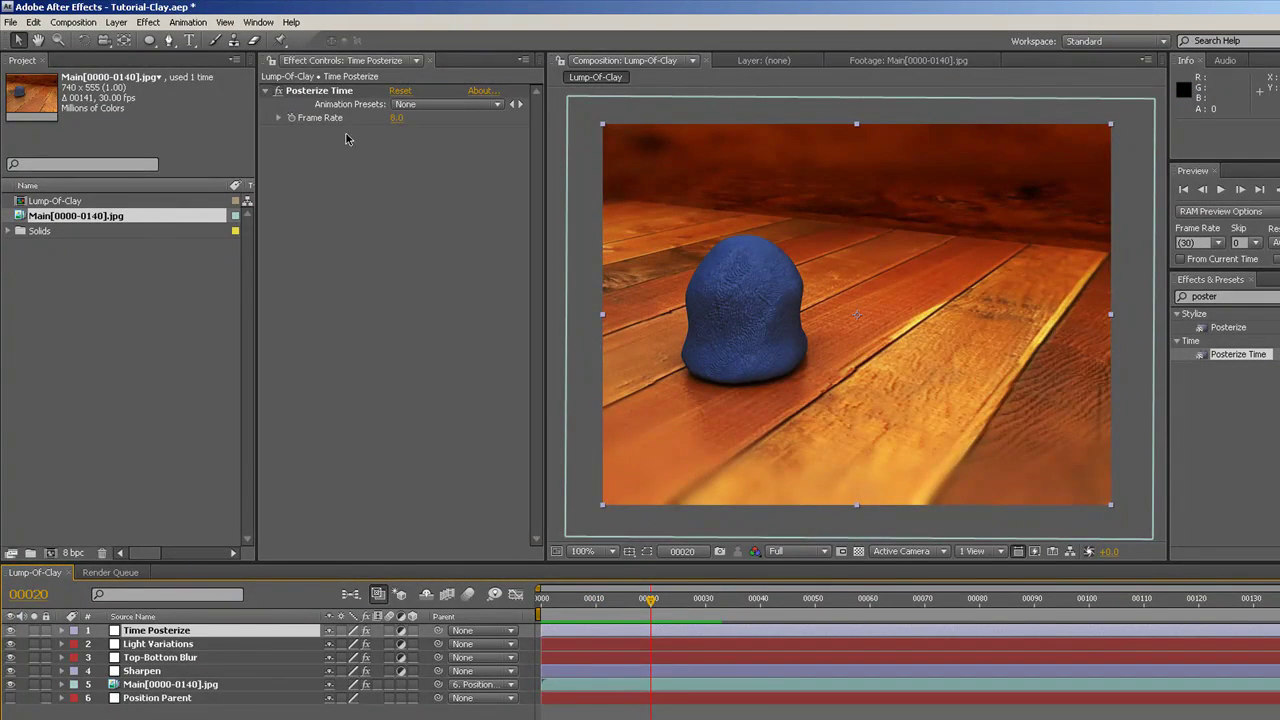
Start keyframing Posterize Time's Frame Rate at frame 0 and reveal the Time Posterize layer's keyframes in the timeline
{"action": "key", "text": "Home"}
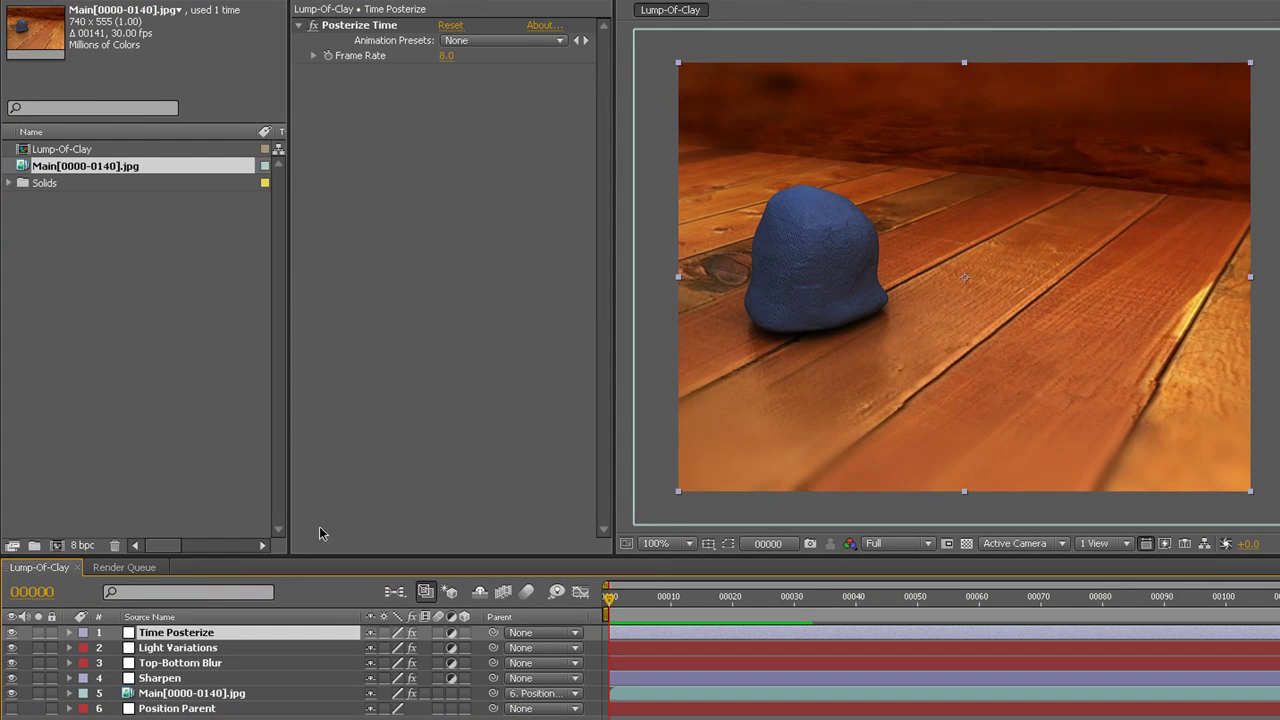
{"action": "left_click", "coordinate": [329, 57]}
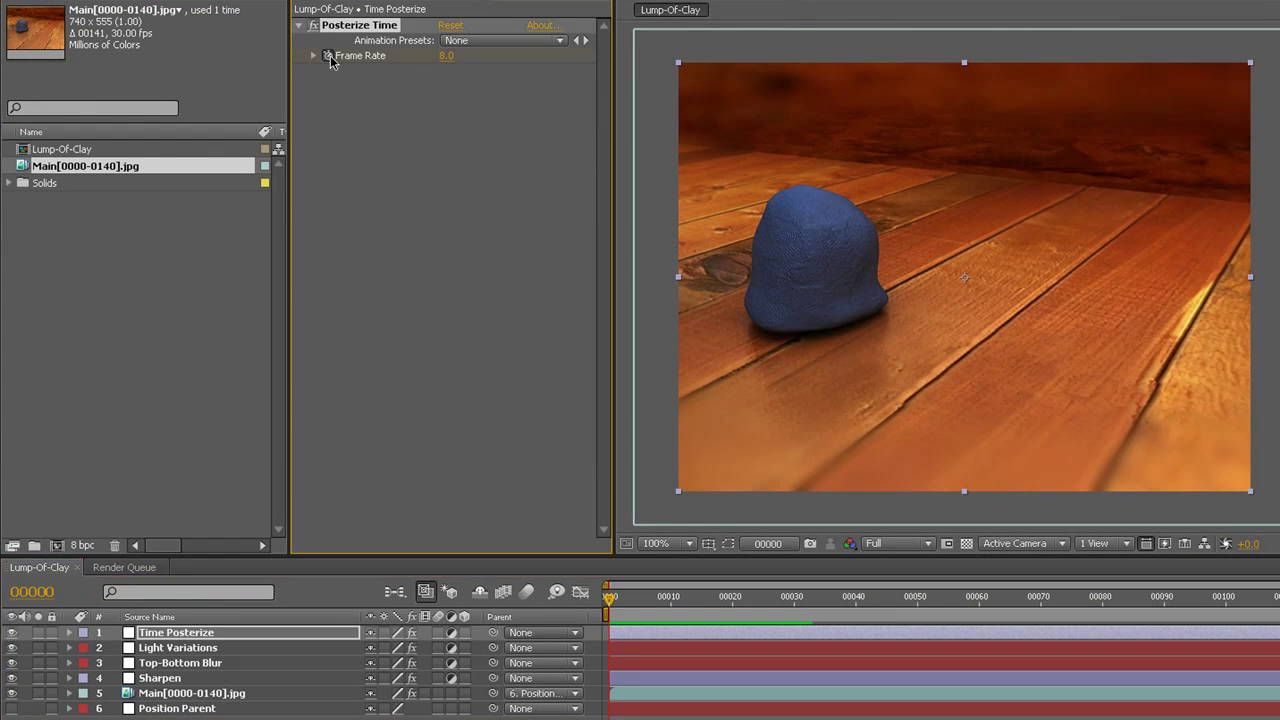
{"action": "left_click", "coordinate": [207, 648]}
{"action": "left_click", "coordinate": [208, 636]}
{"action": "key", "text": "u"}
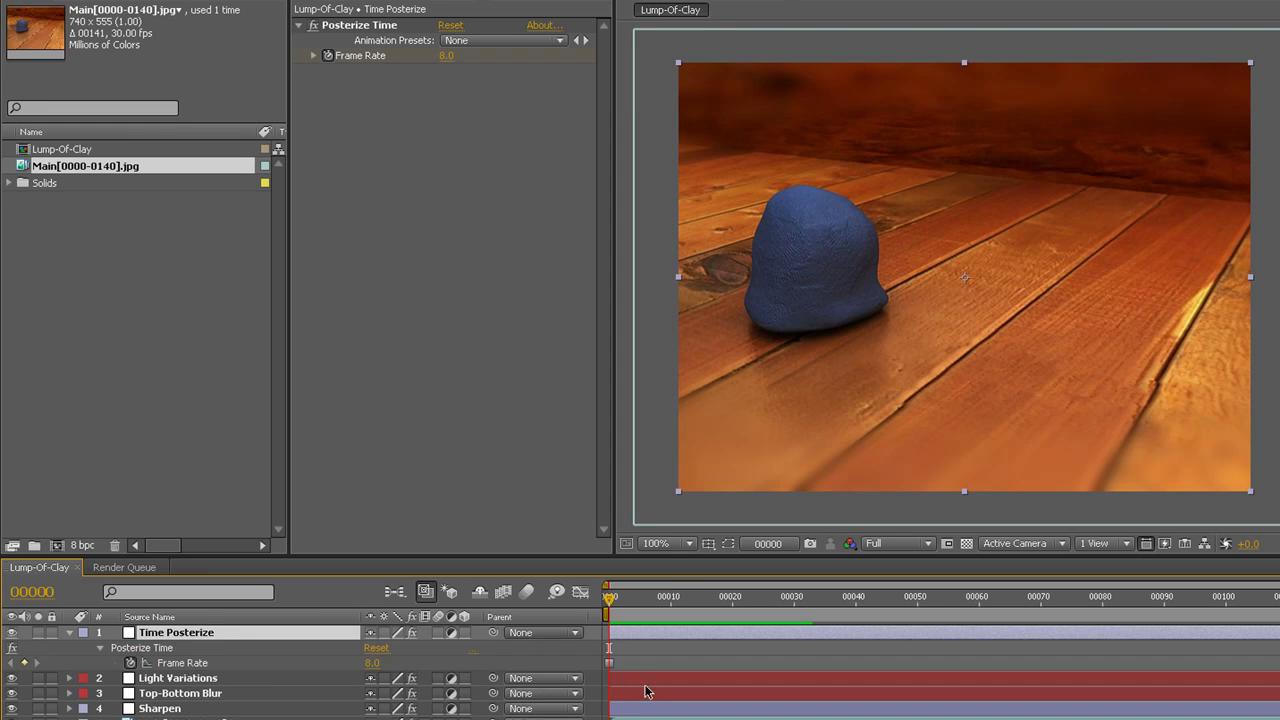
Add a Frame Rate keyframe of 20 at frame 20 on the Time Posterize layer
{"action": "left_click_drag", "start_coordinate": [618, 600], "coordinate": [663, 616]}
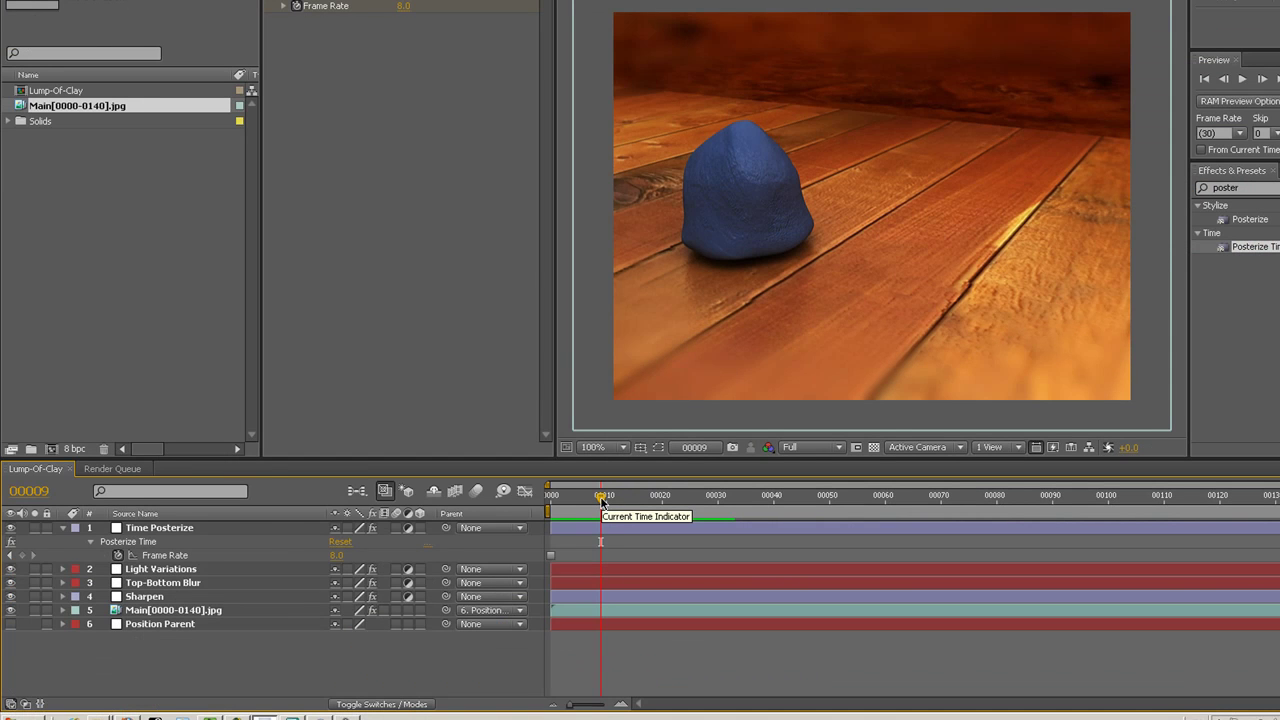
{"action": "left_click_drag", "start_coordinate": [601, 499], "coordinate": [704, 502]}
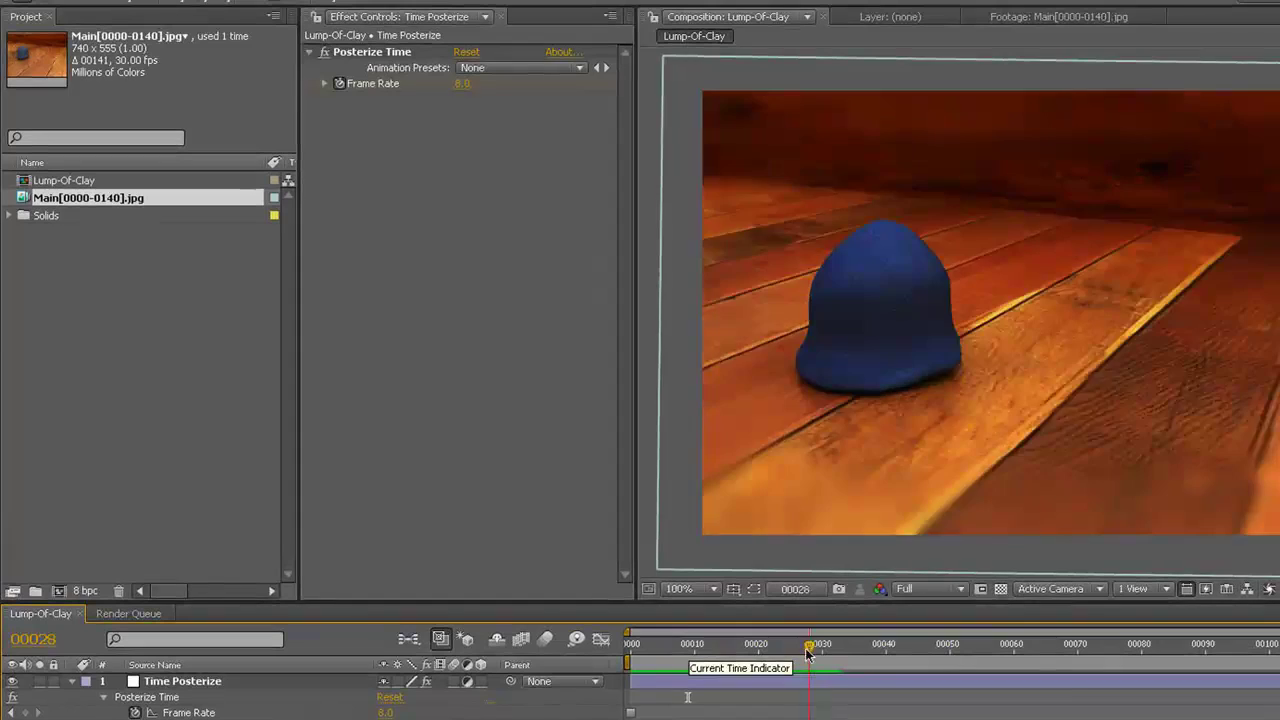
{"action": "left_click_drag", "start_coordinate": [808, 652], "coordinate": [757, 652]}
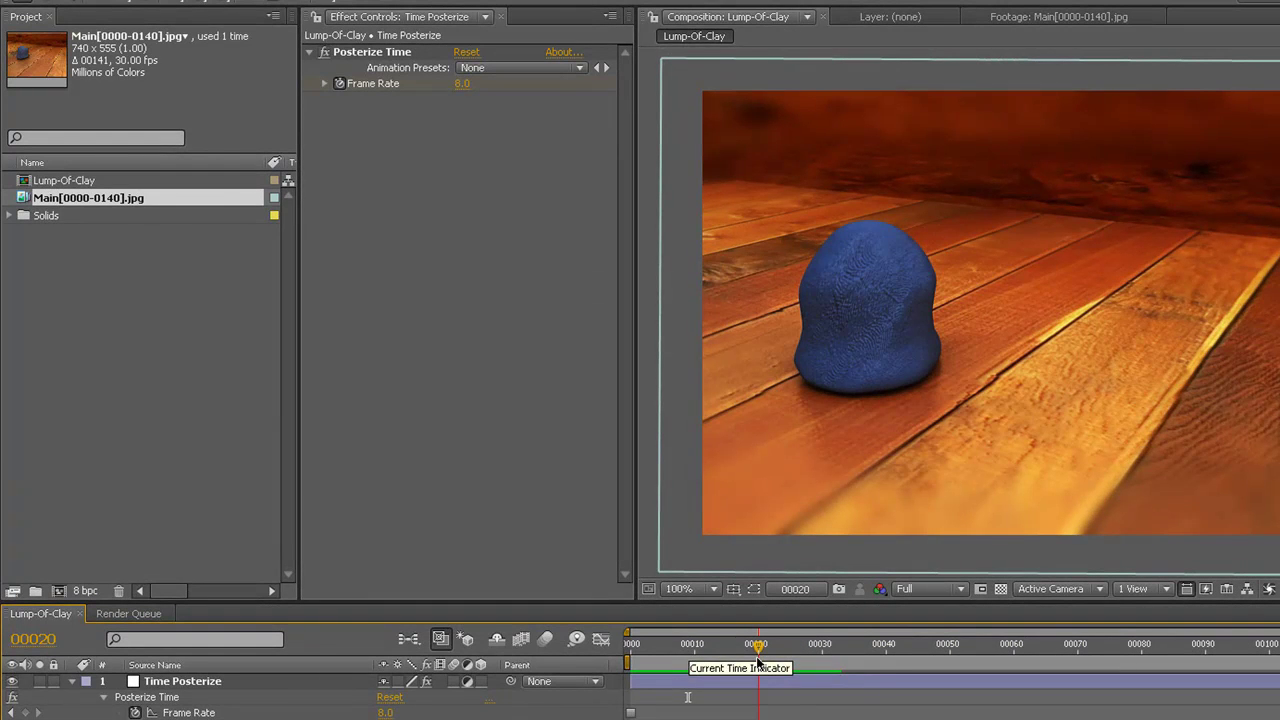
{"action": "left_click", "coordinate": [460, 83]}
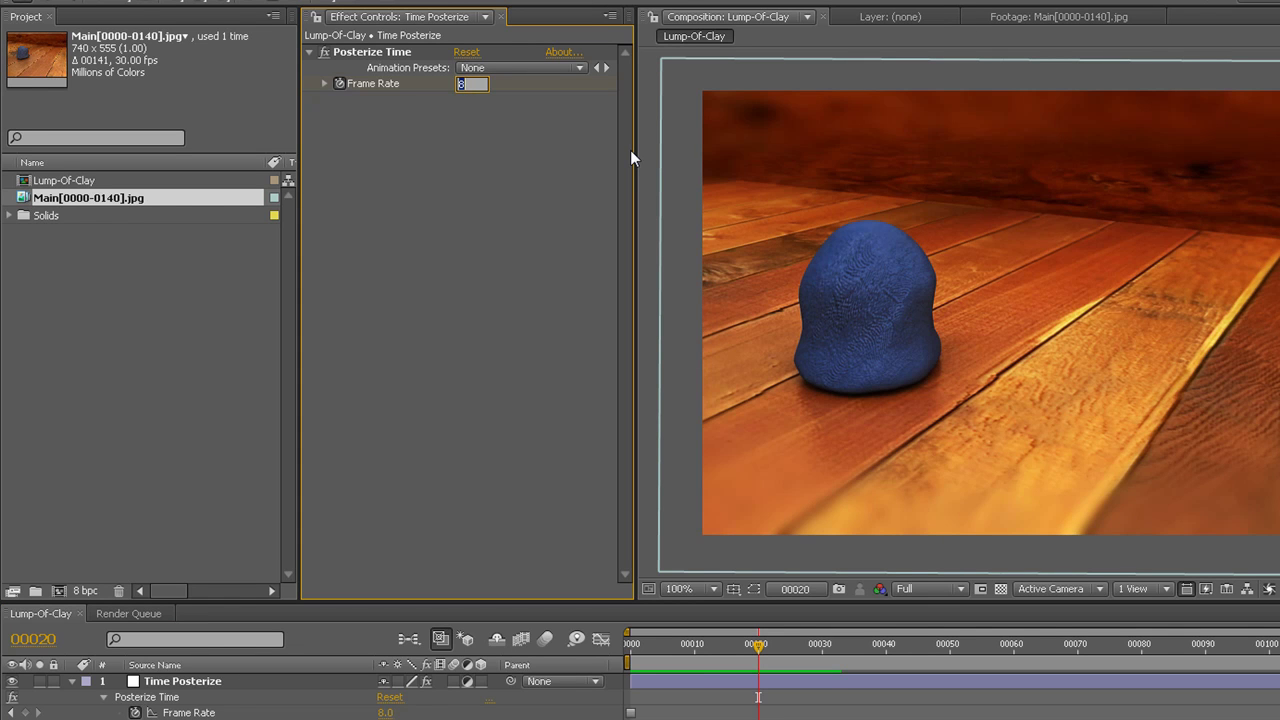
{"action": "type", "text": "20"}
{"action": "key", "text": "Return"}
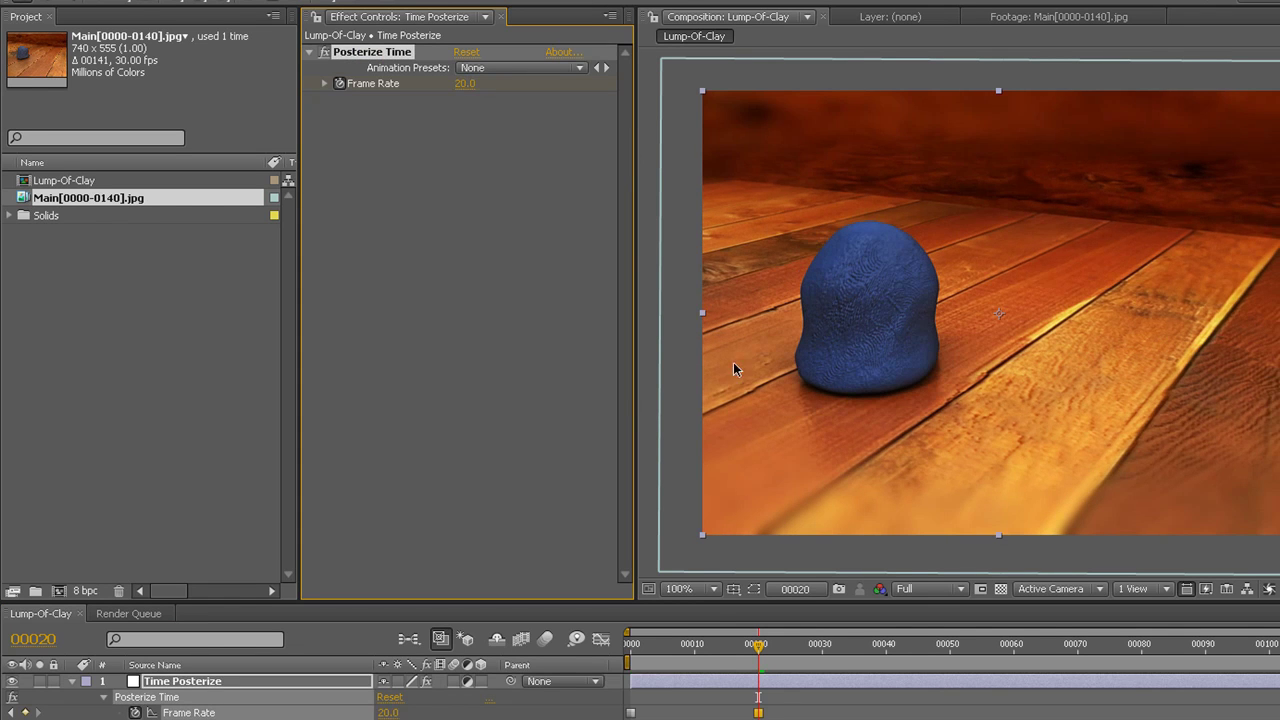
Add Frame Rate keyframes of 12 at frame 50 and 8 at frame 67
{"action": "left_click_drag", "start_coordinate": [752, 652], "coordinate": [950, 647]}
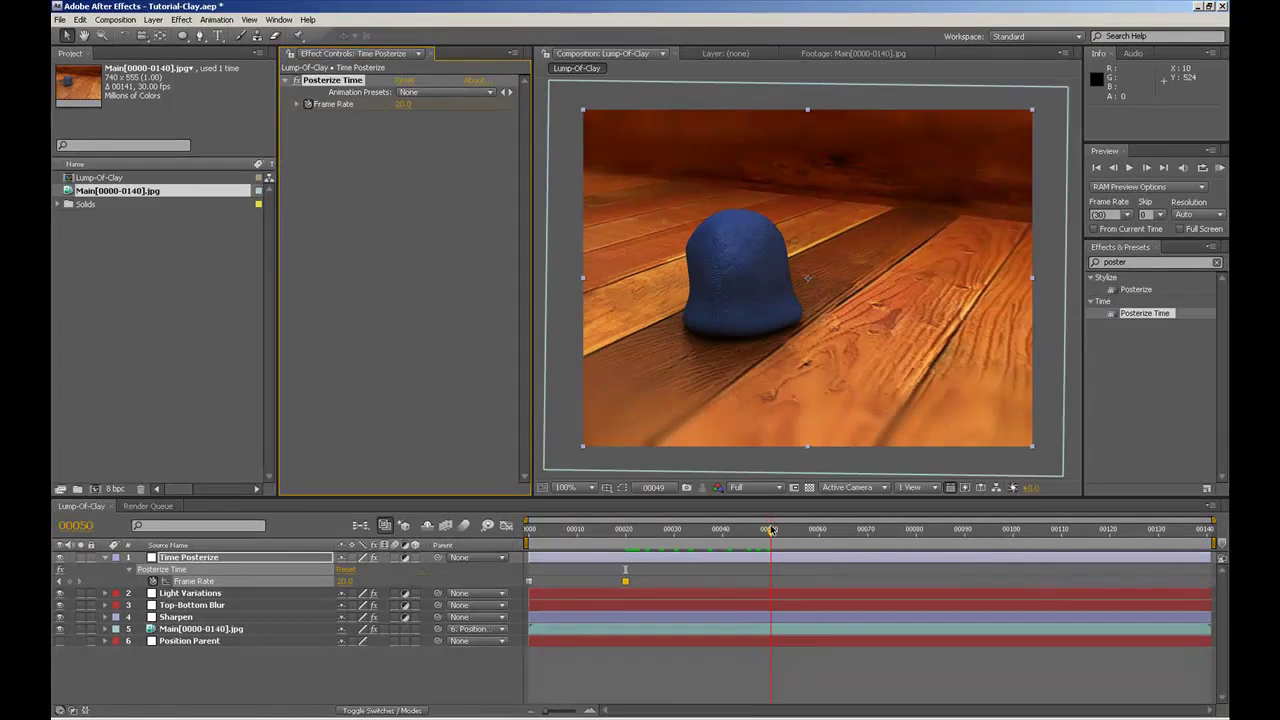
{"action": "left_click_drag", "start_coordinate": [770, 530], "coordinate": [770, 530]}
{"action": "left_click", "coordinate": [402, 105]}
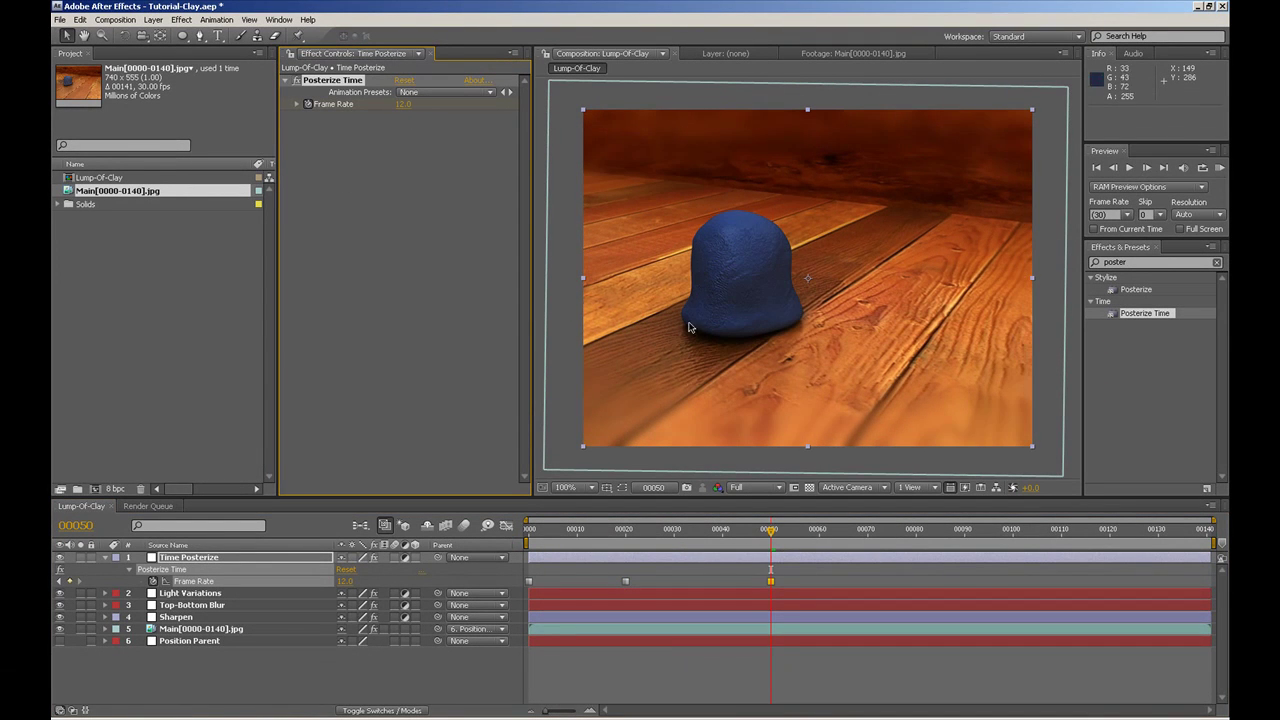
{"action": "left_click_drag", "start_coordinate": [780, 538], "coordinate": [852, 545]}
{"action": "left_click", "coordinate": [412, 105]}
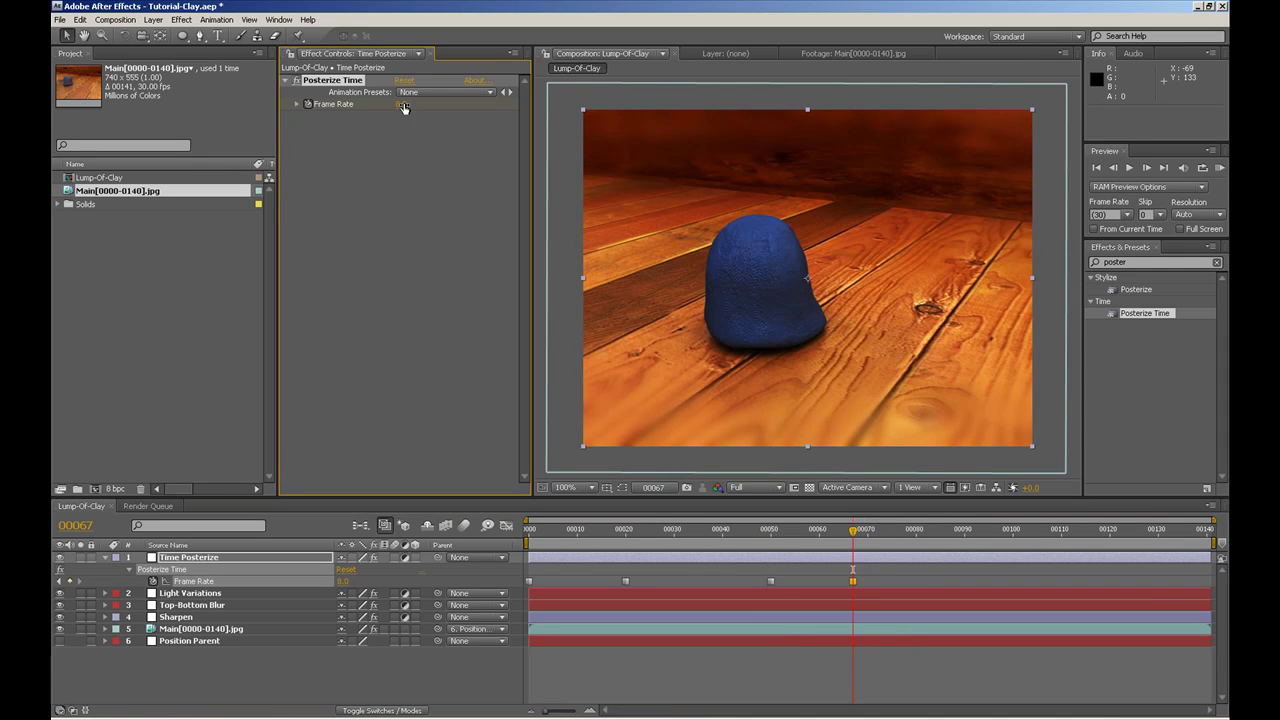
{"action": "type", "text": "8"}
{"action": "key", "text": "Return"}
Add Frame Rate keyframes of 20 at frame 85 and 24 at frame 110
{"action": "left_click_drag", "start_coordinate": [860, 537], "coordinate": [942, 537]}
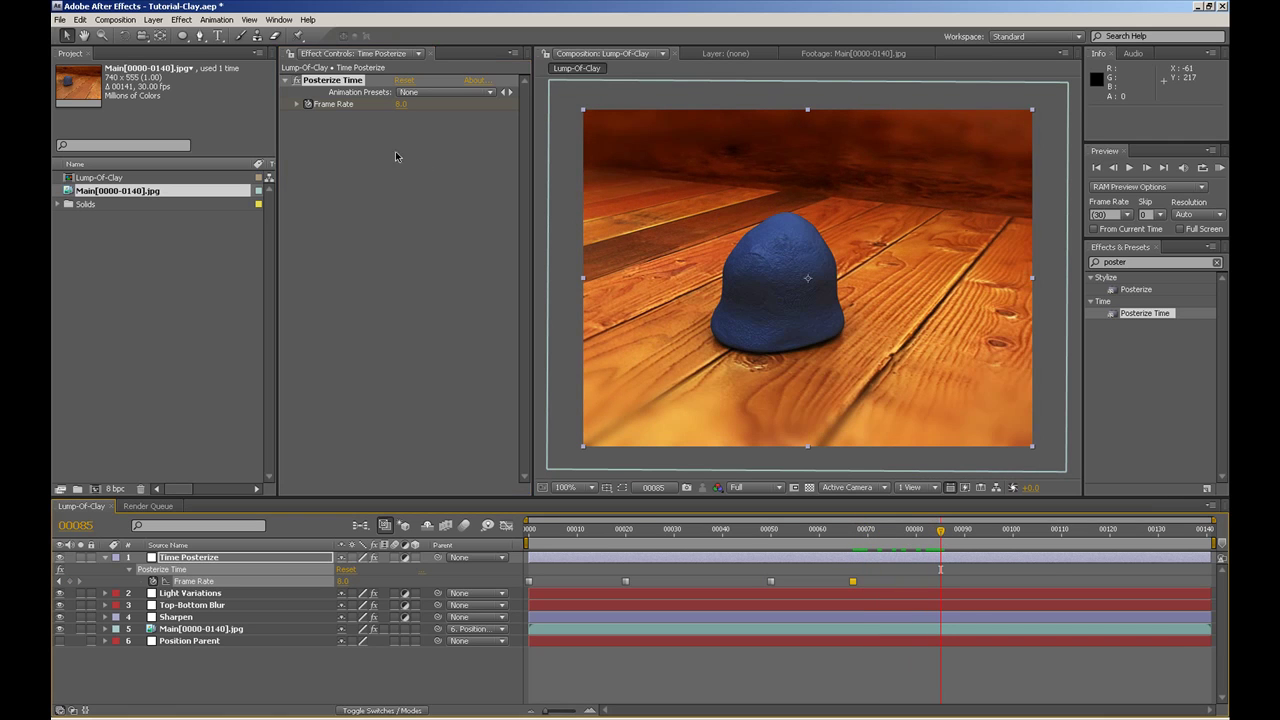
{"action": "left_click", "coordinate": [401, 104]}
{"action": "key", "text": "Return"}
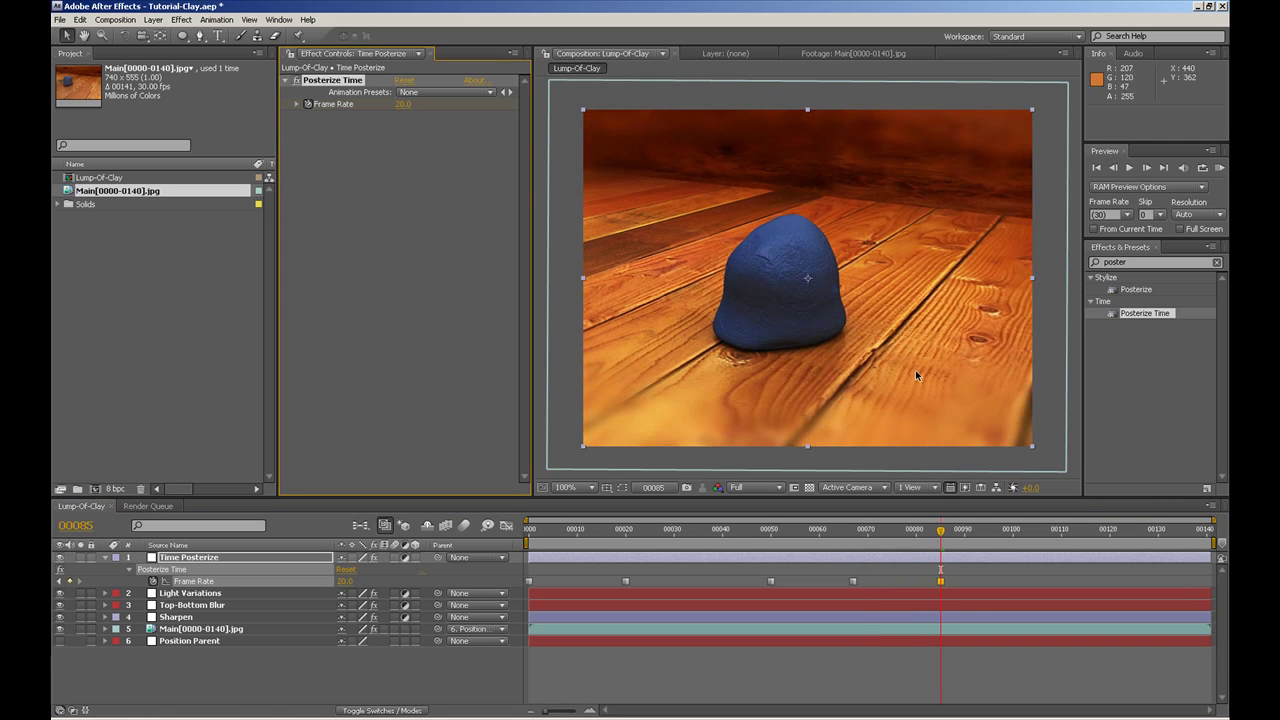
{"action": "left_click_drag", "start_coordinate": [942, 534], "coordinate": [1052, 539]}
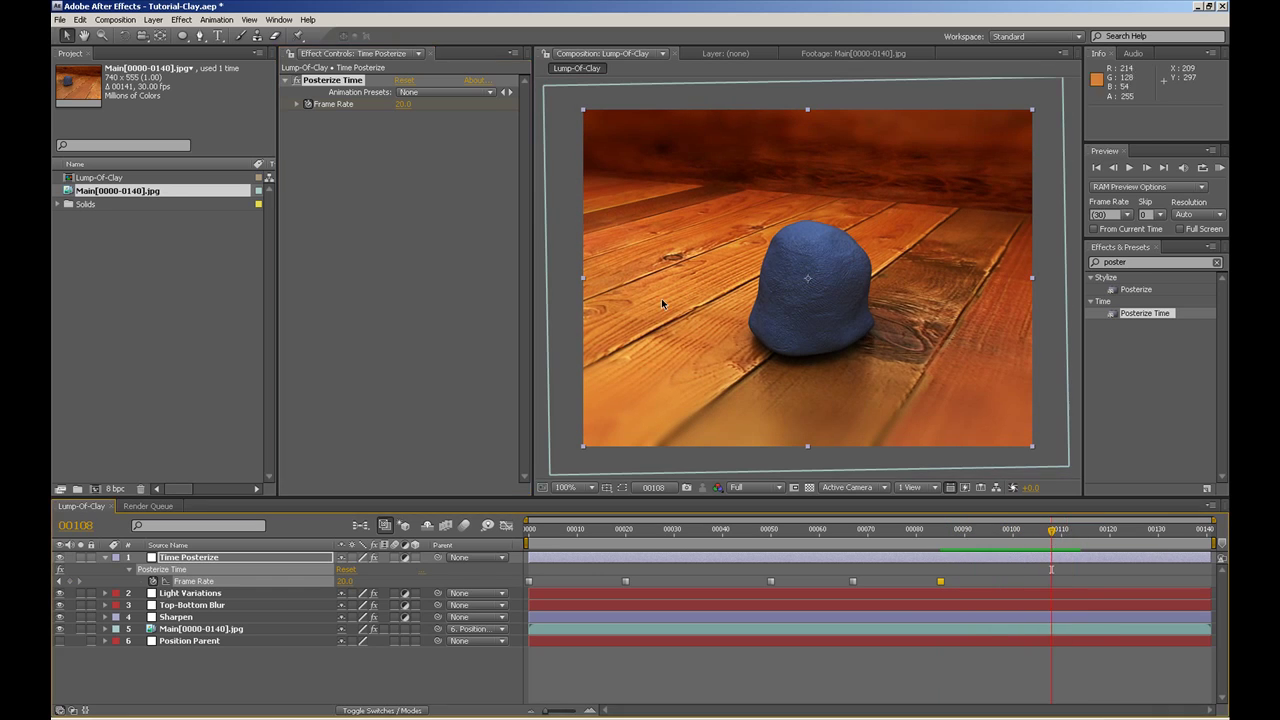
{"action": "left_click", "coordinate": [399, 104]}
{"action": "type", "text": "24"}
{"action": "key", "text": "Return"}
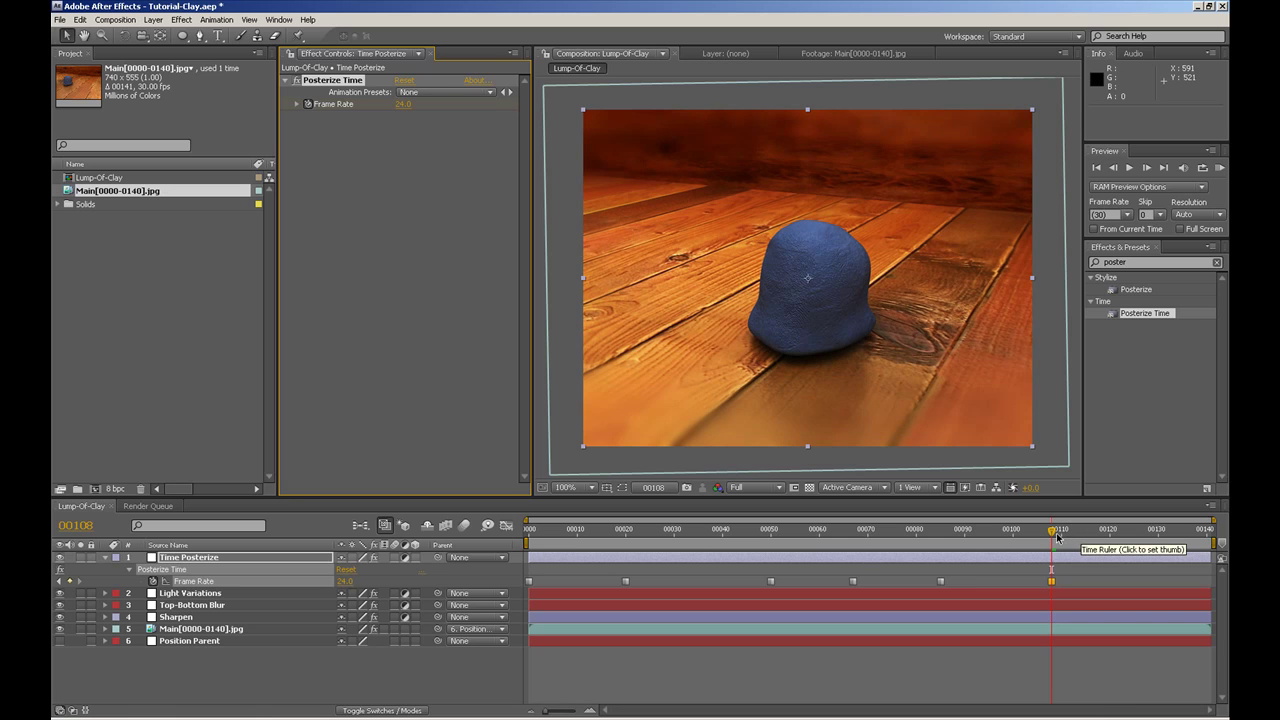
{"action": "mouse_move", "coordinate": [1053, 533]}
{"action": "left_mouse_down"}
{"action": "mouse_move", "coordinate": [1085, 533]}
{"action": "mouse_move", "coordinate": [1061, 533]}
{"action": "left_mouse_up"}
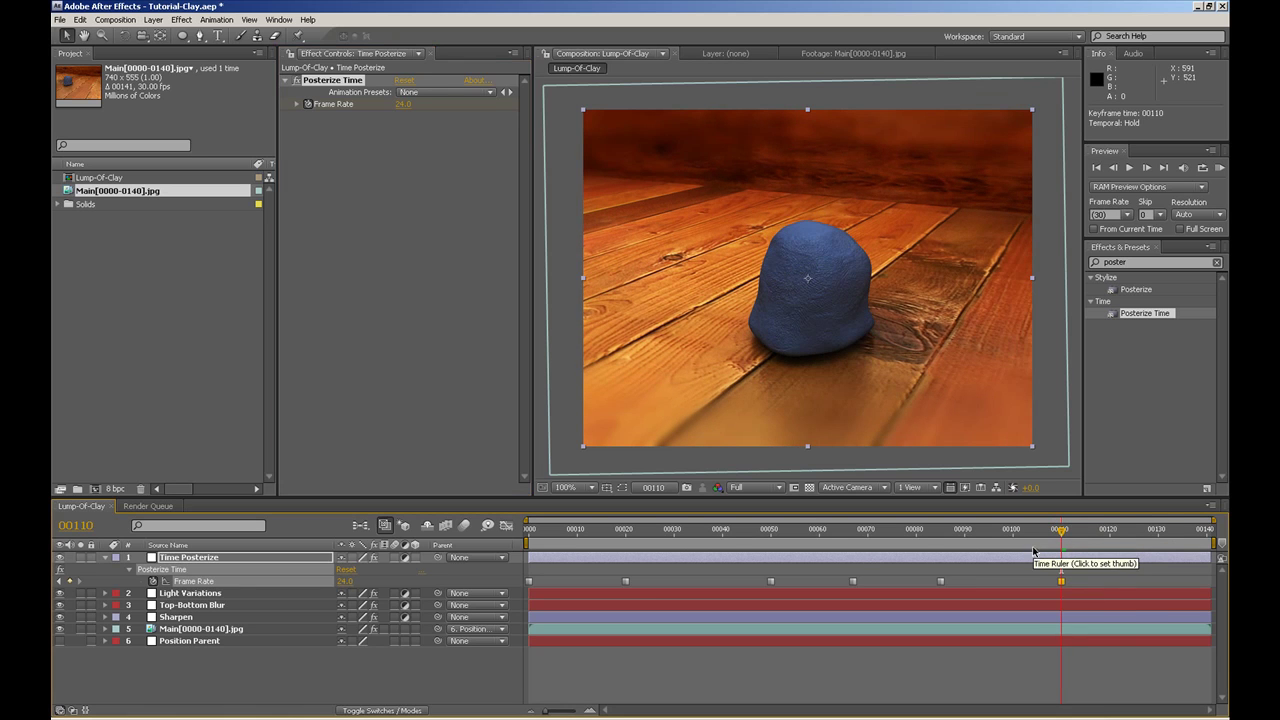
Add a Frame Rate keyframe at frame 98, trying 10 before settling on 8
{"action": "left_click", "coordinate": [1003, 533]}
{"action": "left_click", "coordinate": [403, 104]}
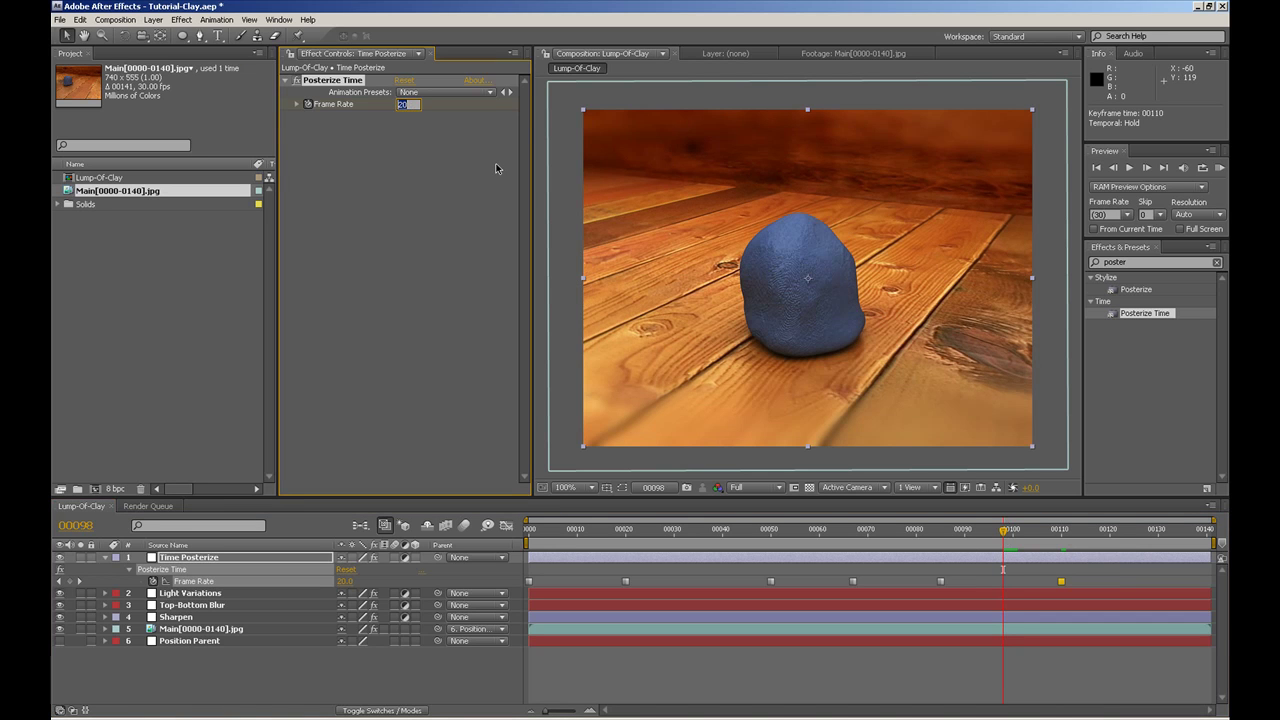
{"action": "type", "text": "10"}
{"action": "key", "text": "Return"}
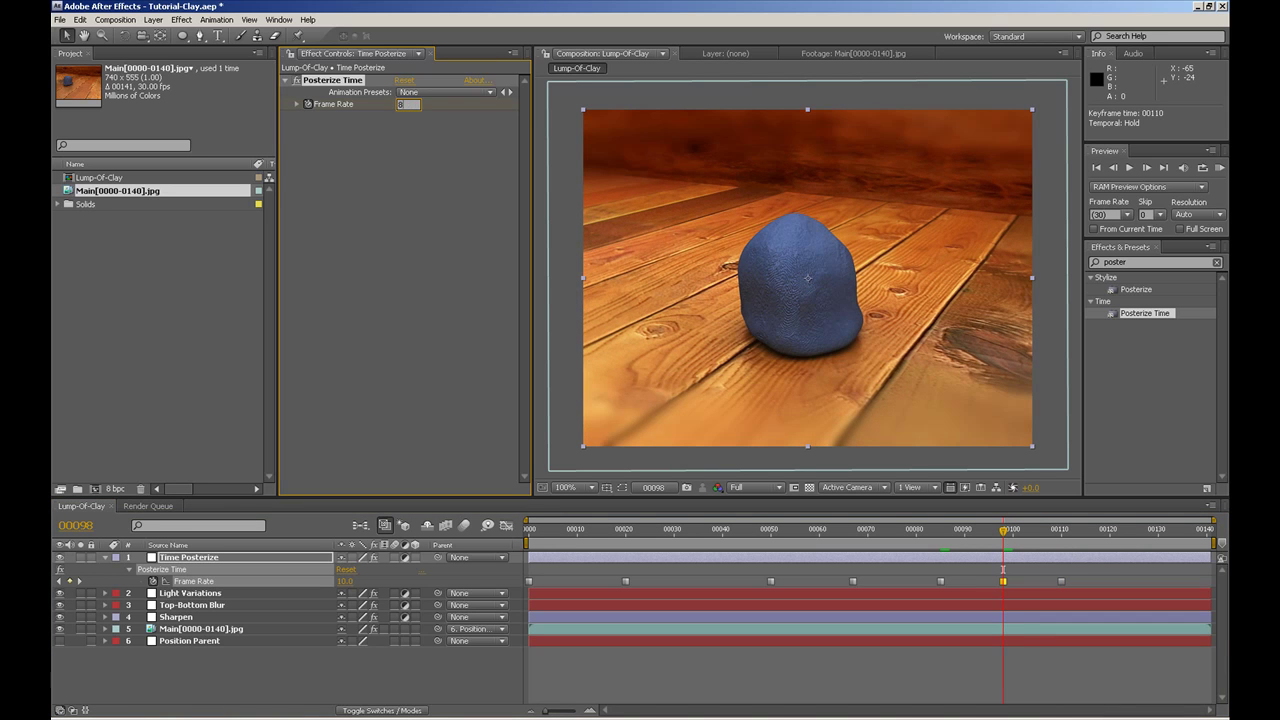
{"action": "type", "text": "8"}
{"action": "key", "text": "Return"}
Scrub back over the existing Frame Rate keyframes and add a keyframe of 8 at frame 126
{"action": "left_click_drag", "start_coordinate": [940, 529], "coordinate": [853, 541]}
{"action": "key", "text": "k"}
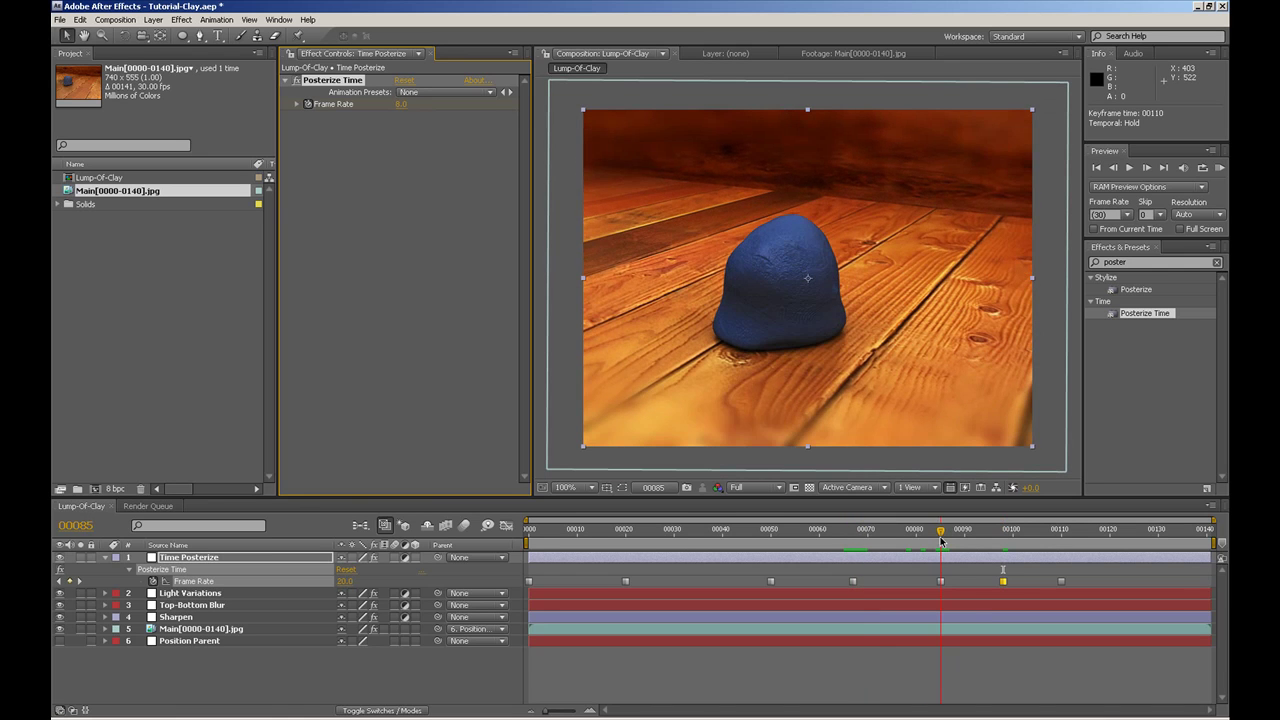
{"action": "left_click_drag", "start_coordinate": [1010, 532], "coordinate": [1143, 549]}
{"action": "left_click", "coordinate": [403, 104]}
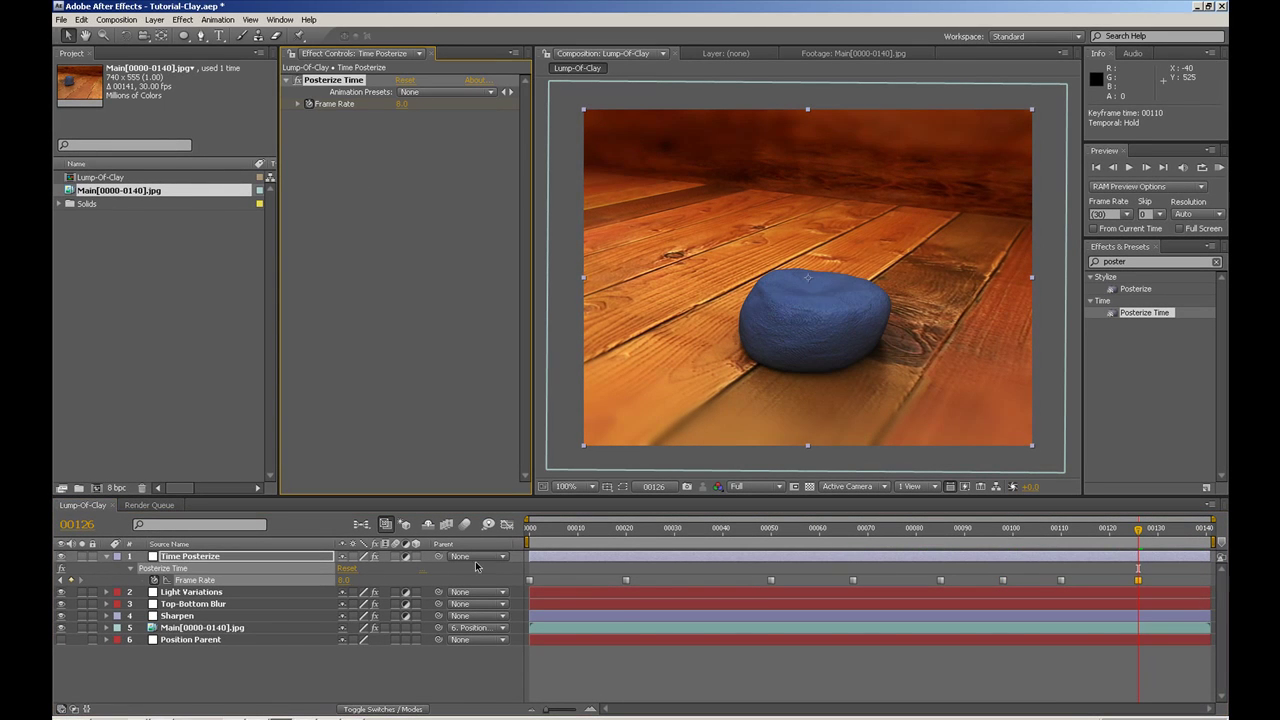
Save the project and preview the whole composition with the varying frame rate
{"action": "left_click", "coordinate": [483, 680]}
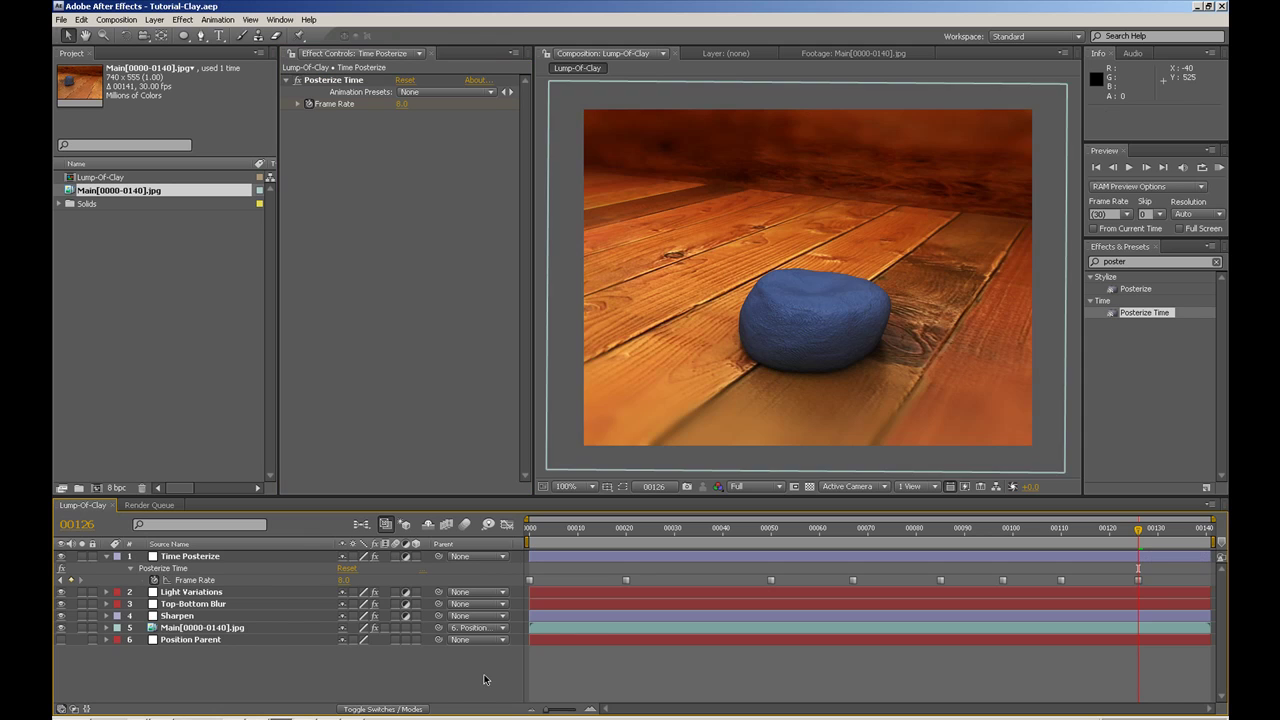
{"action": "key", "text": "KP_0"}
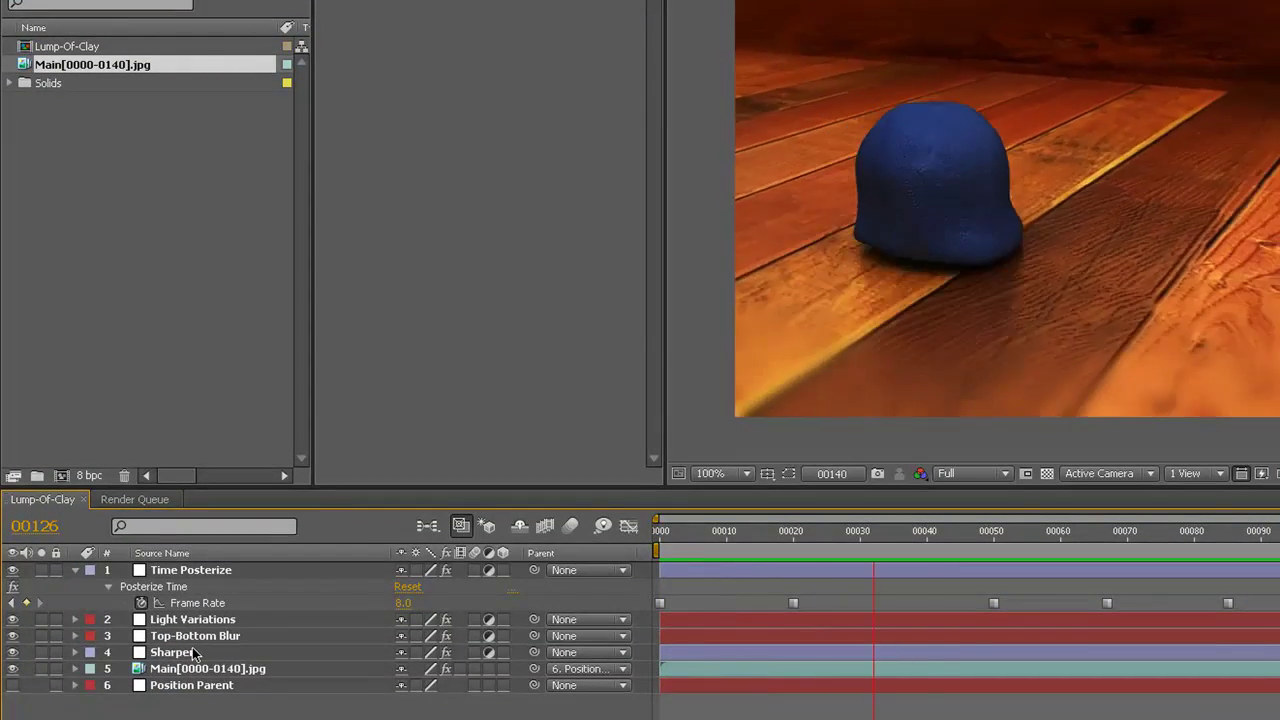
{"action": "left_click", "coordinate": [205, 640]}
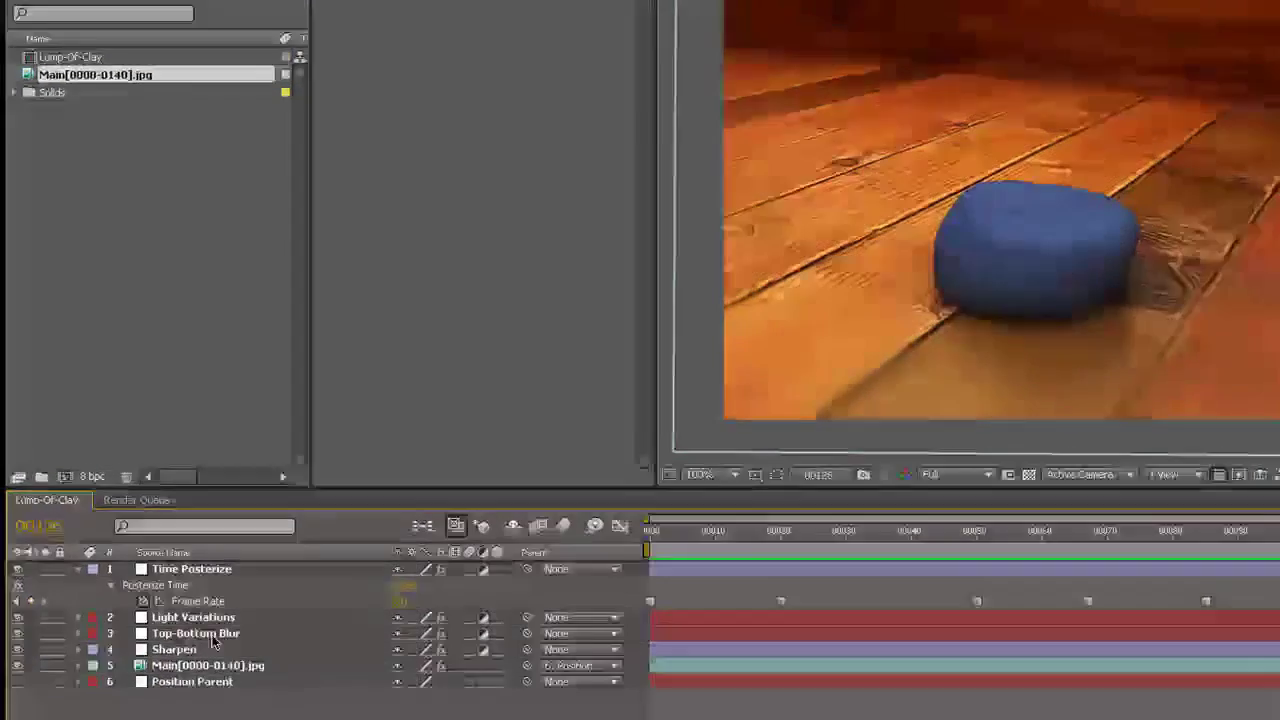